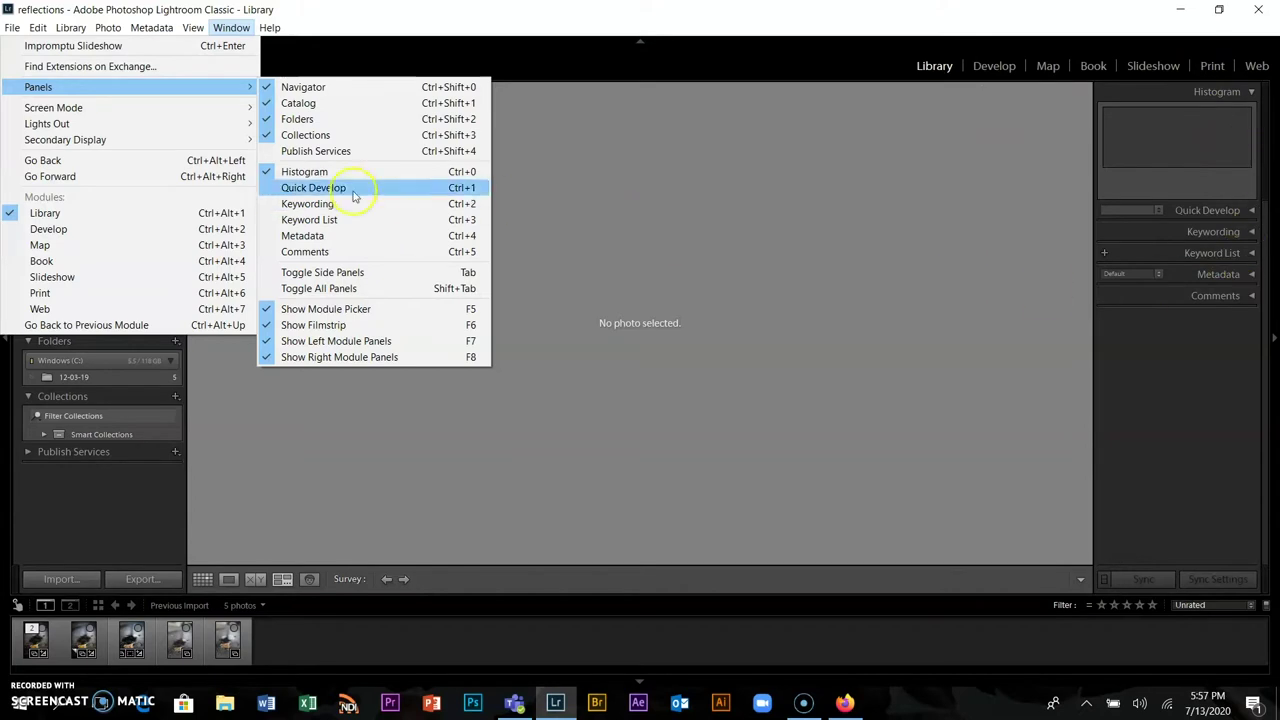
{"action": "left_click", "coordinate": [13, 28]}
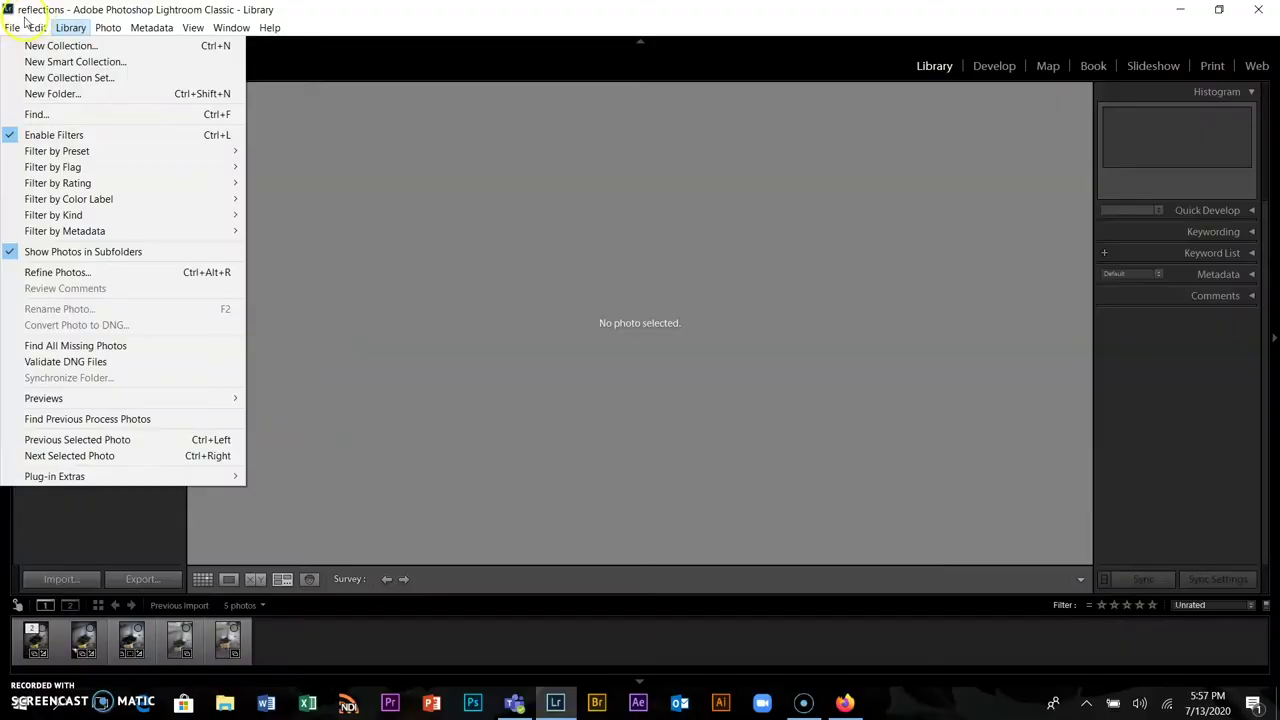
{"action": "mouse_move", "coordinate": [31, 29]}
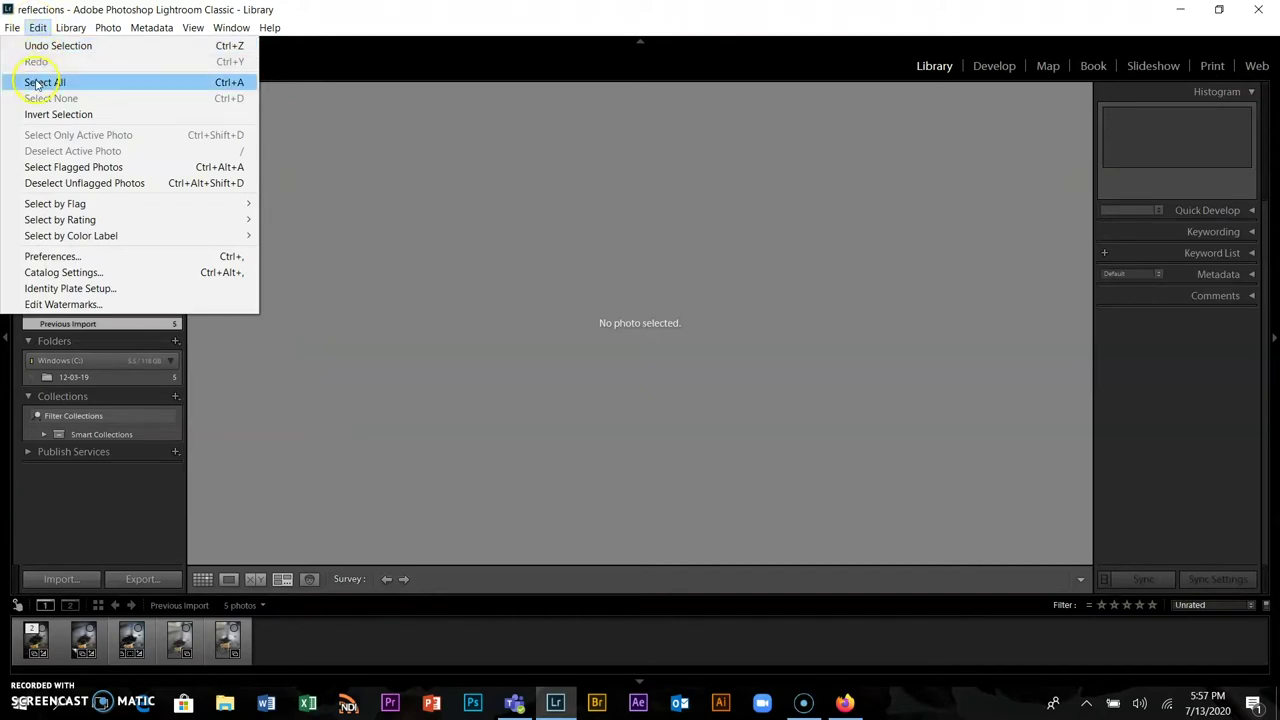
{"action": "mouse_move", "coordinate": [64, 206]}
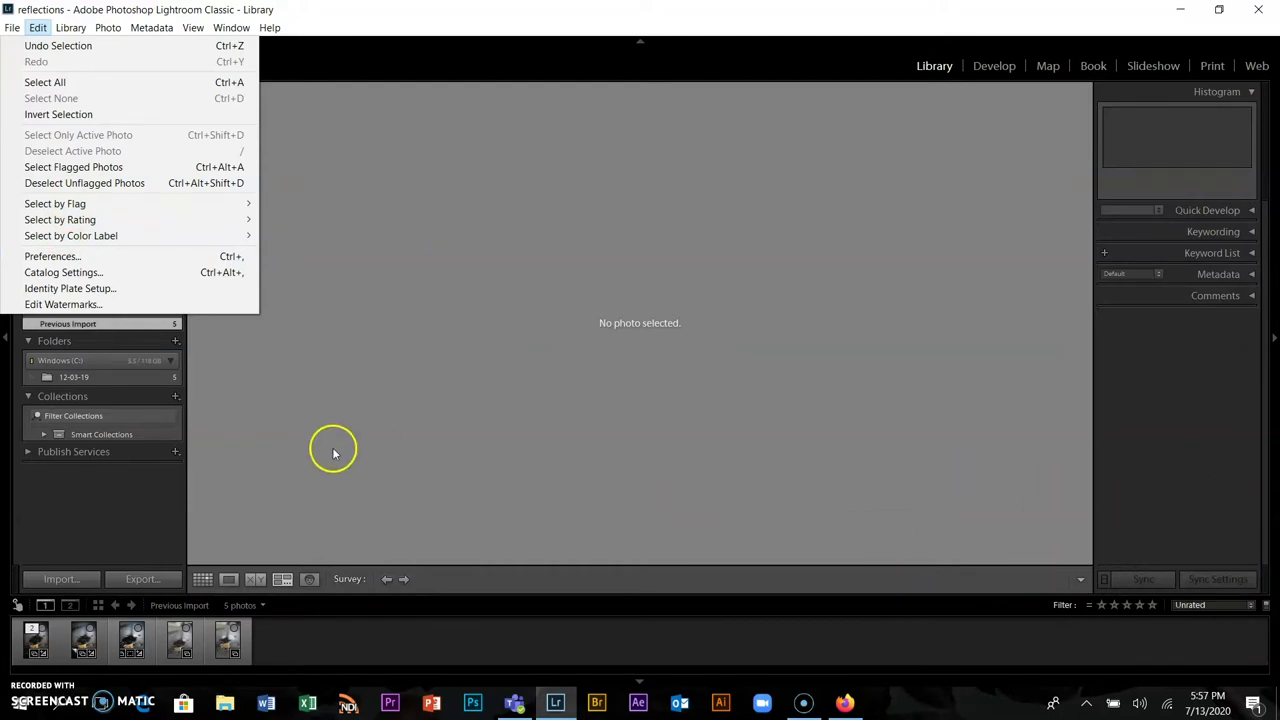
{"action": "mouse_move", "coordinate": [70, 22]}
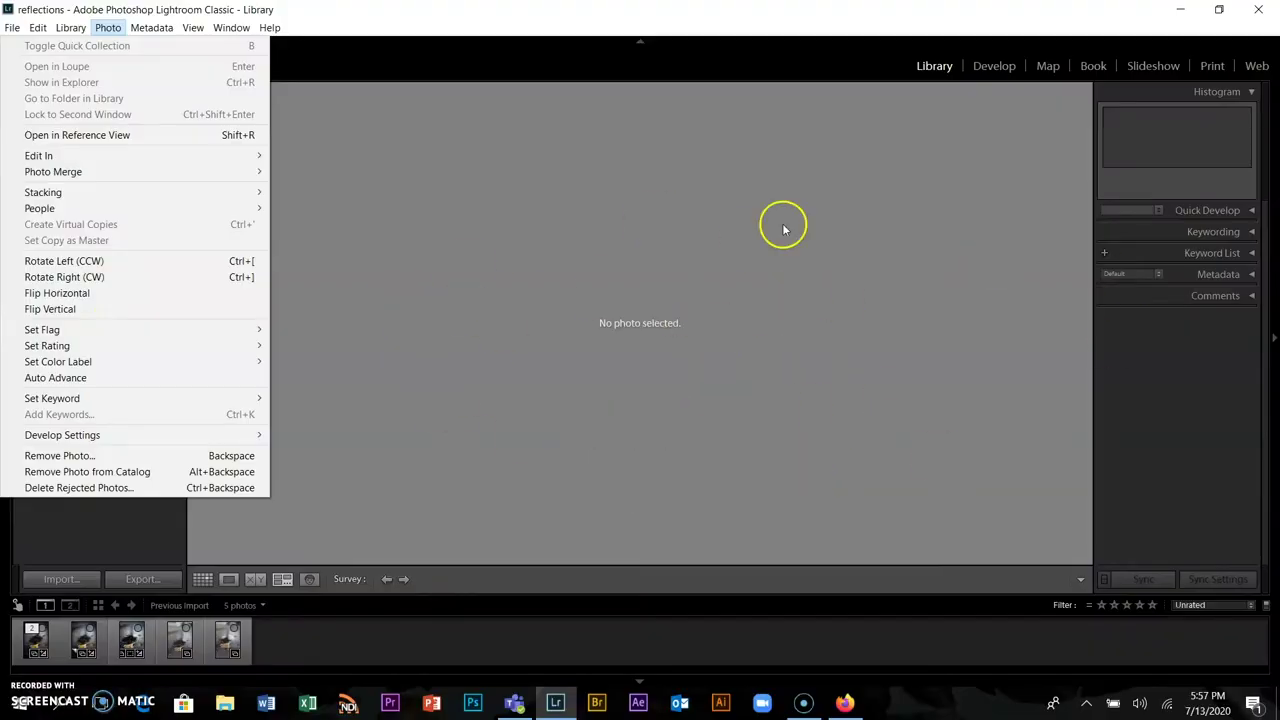
{"action": "key", "text": "Right"}
{"action": "key", "text": "Right"}
{"action": "key", "text": "Right"}
{"action": "mouse_move", "coordinate": [152, 28]}
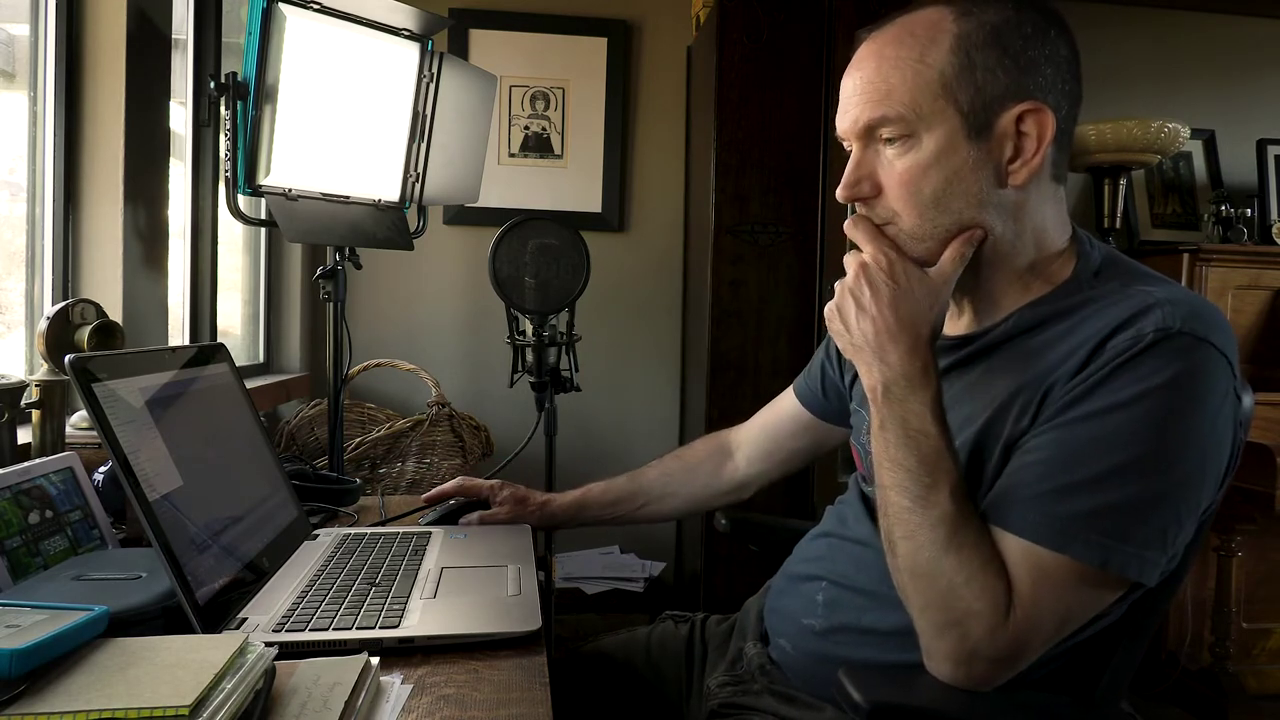
{"action": "left_click", "coordinate": [108, 27]}
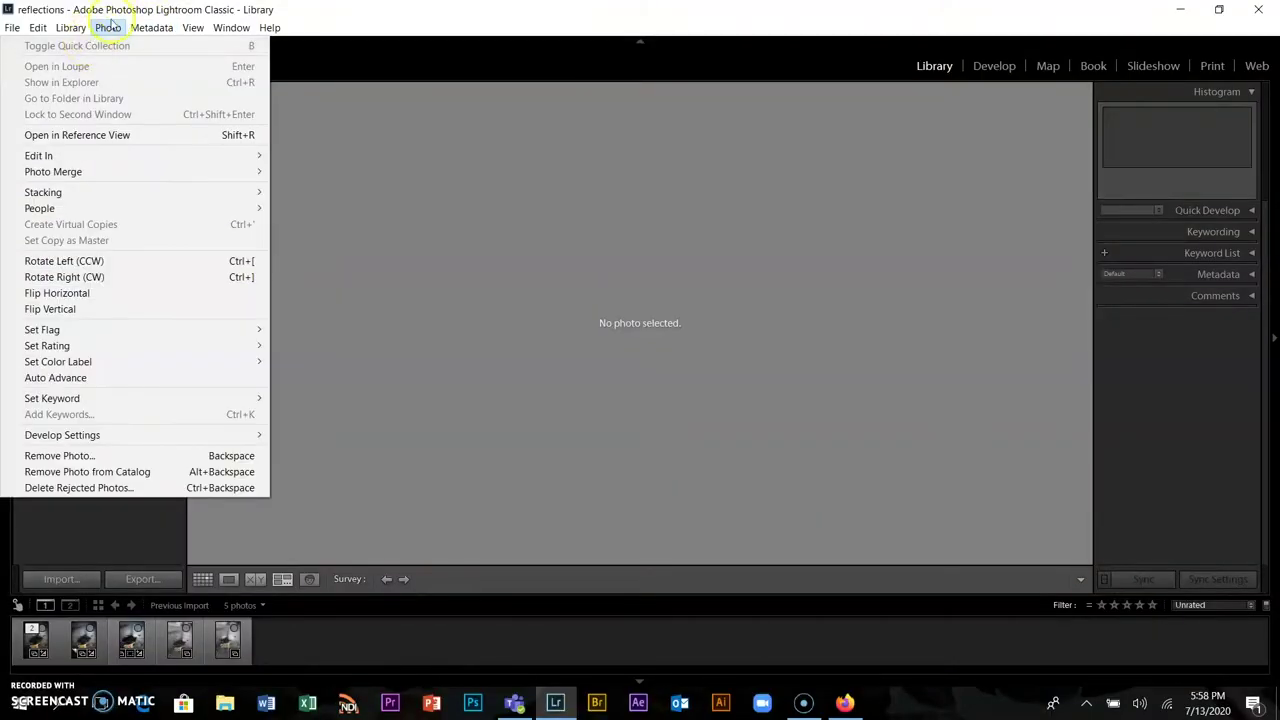
{"action": "mouse_move", "coordinate": [144, 30]}
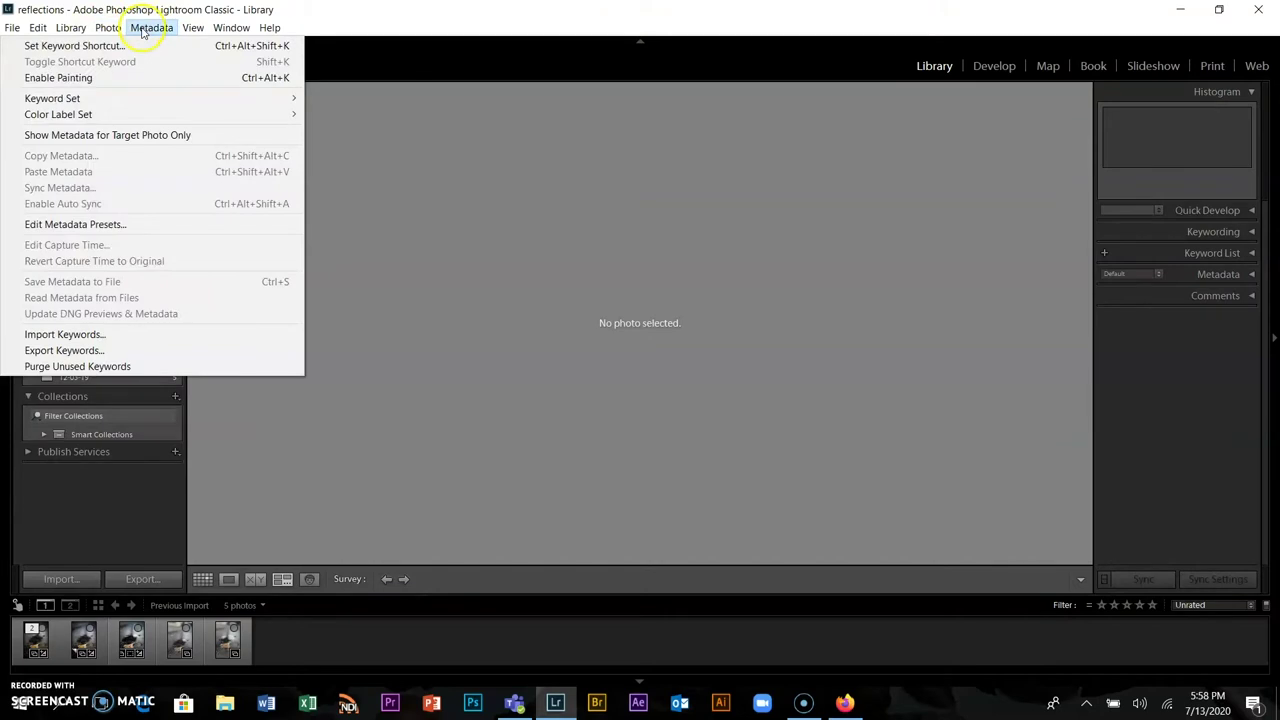
{"action": "mouse_move", "coordinate": [193, 22]}
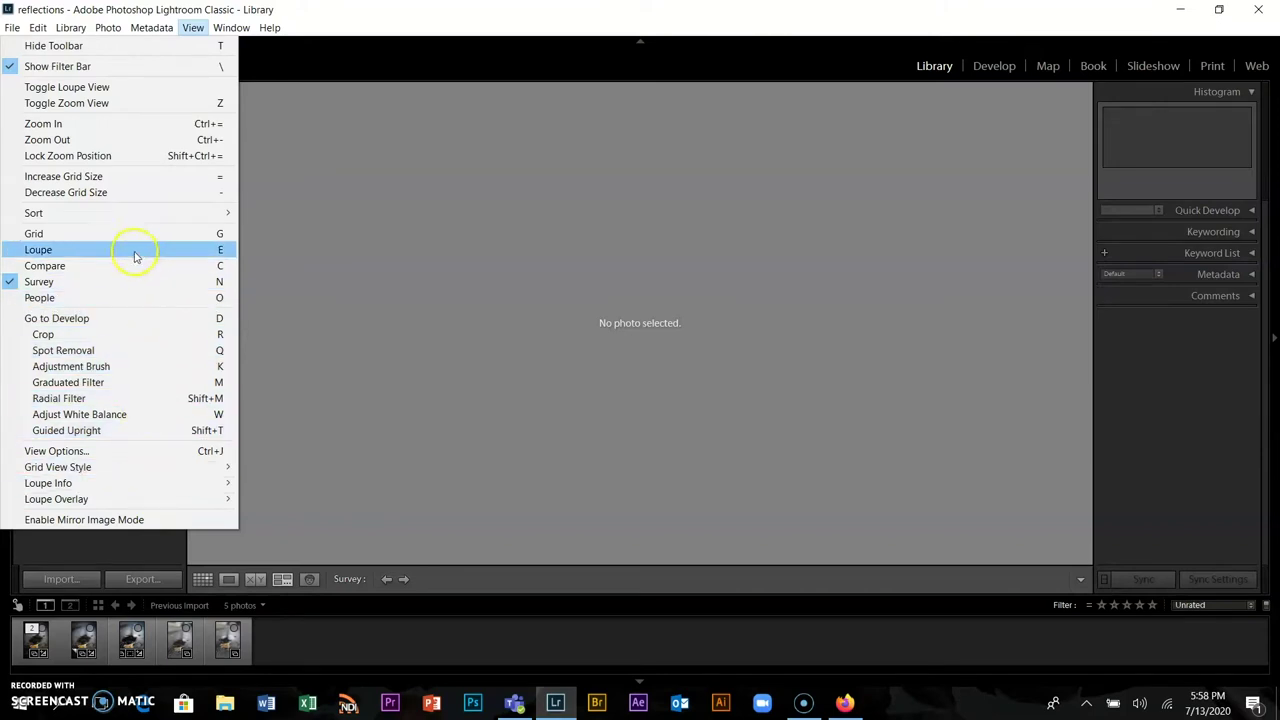
{"action": "mouse_move", "coordinate": [254, 29]}
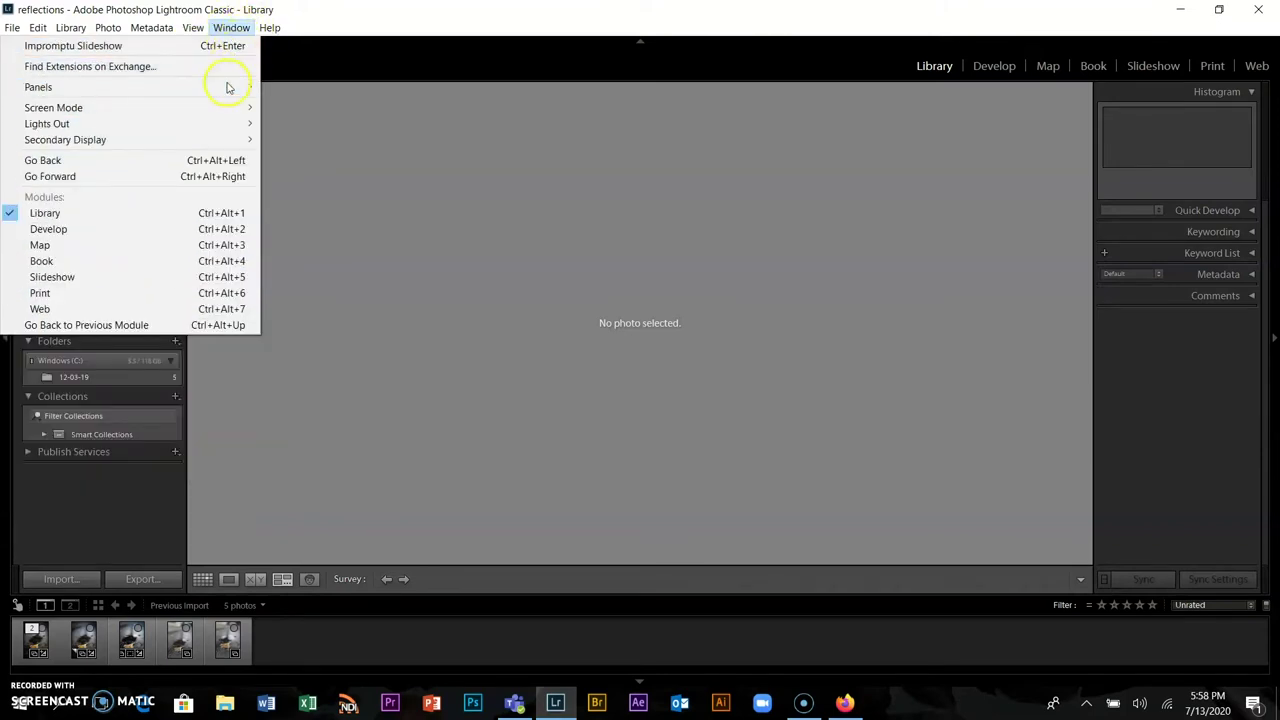
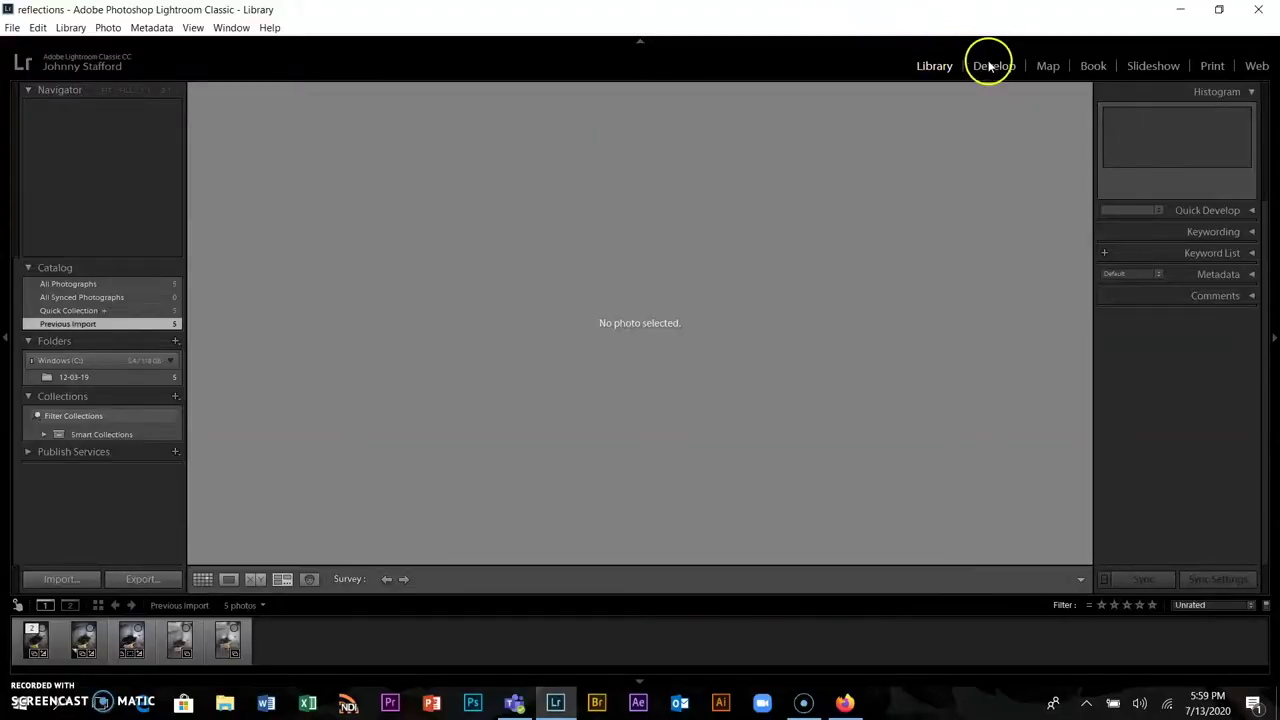
Look through the Develop and Book modules, dismiss the Book module tips, and return to the Library module
{"action": "left_click", "coordinate": [993, 66]}
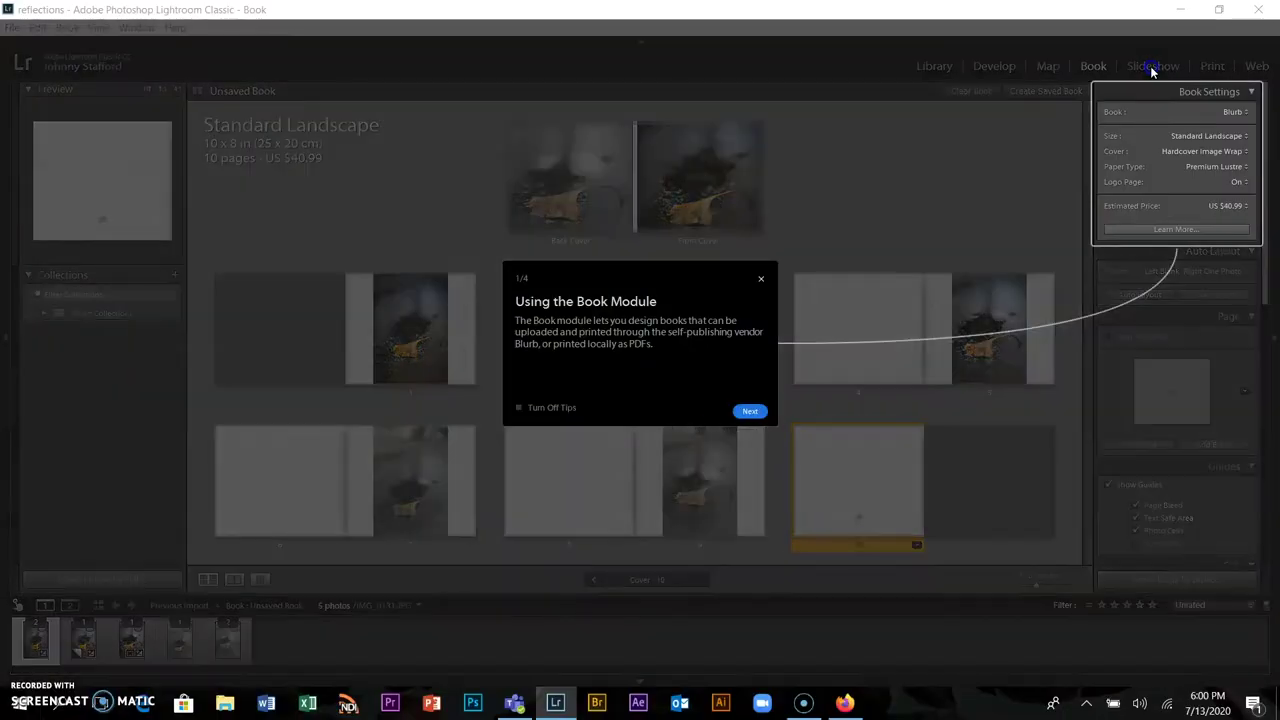
{"action": "left_click", "coordinate": [760, 282]}
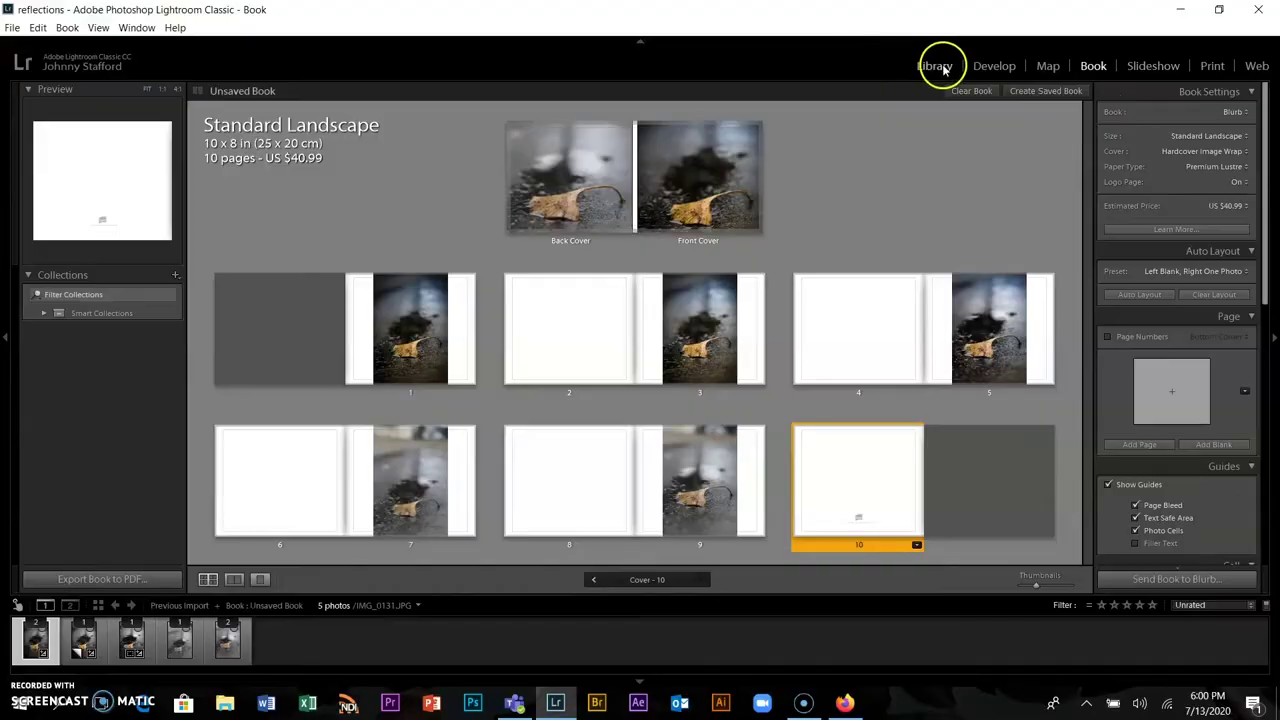
{"action": "left_click", "coordinate": [932, 64]}
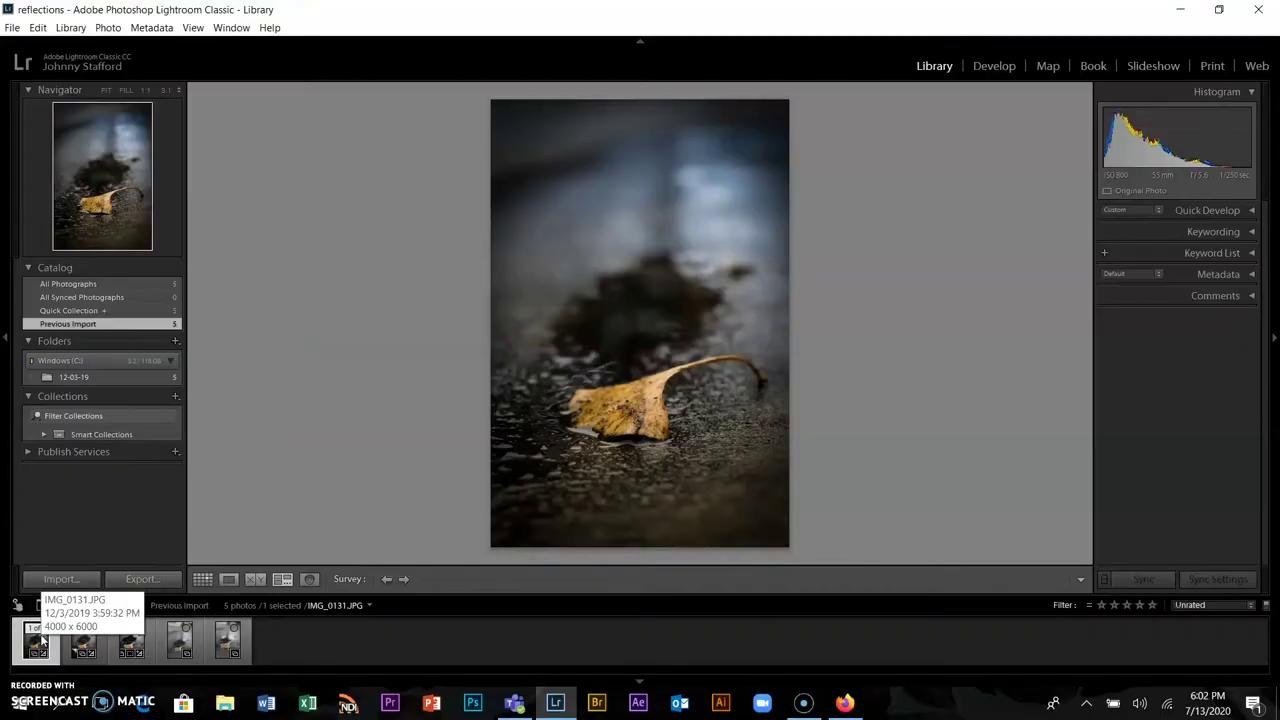
Review the leaf photos in the filmstrip one at a time, comparing the edited versions with the originals
{"action": "key", "text": "ctrl+apostrophe"}
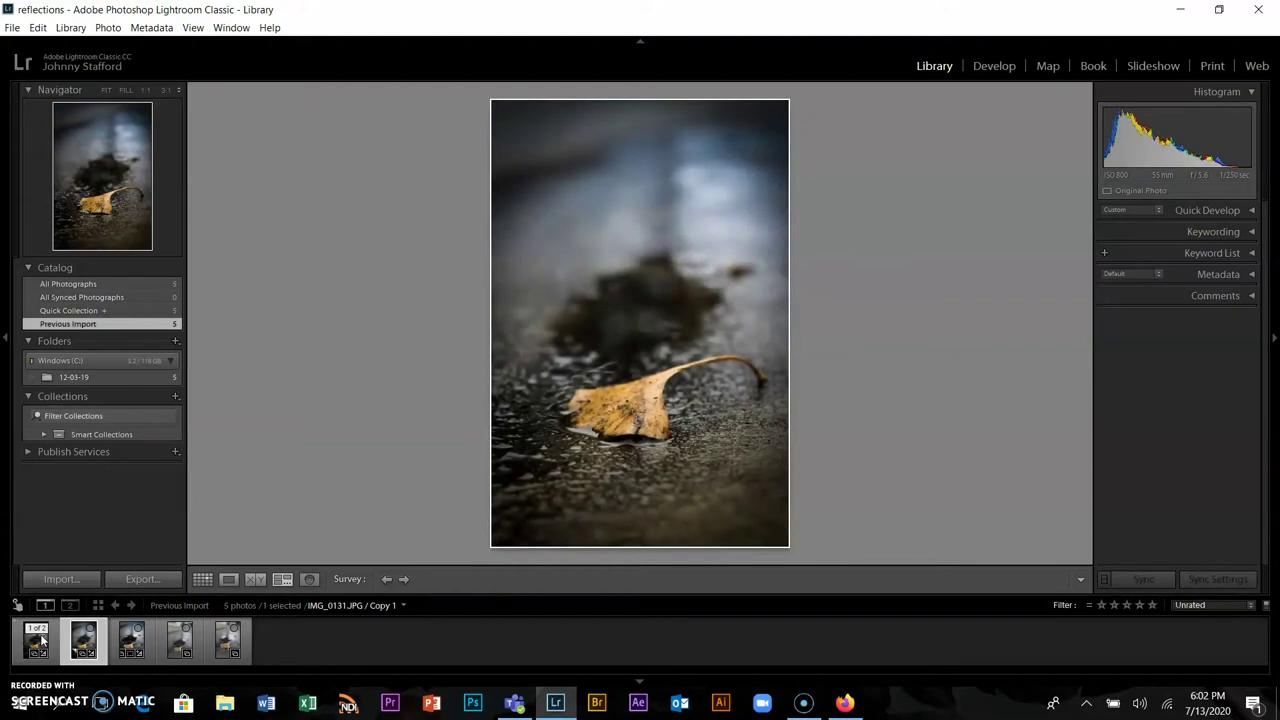
{"action": "key", "text": "Right"}
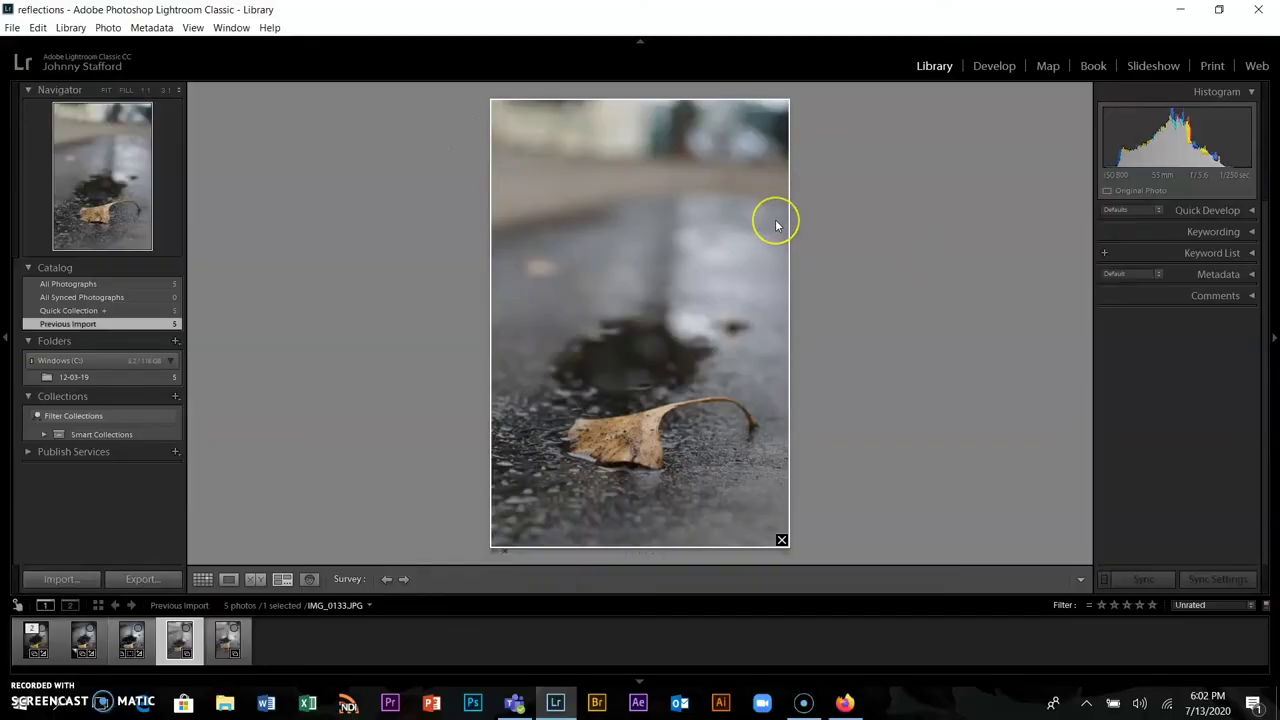
{"action": "key", "text": "Left"}
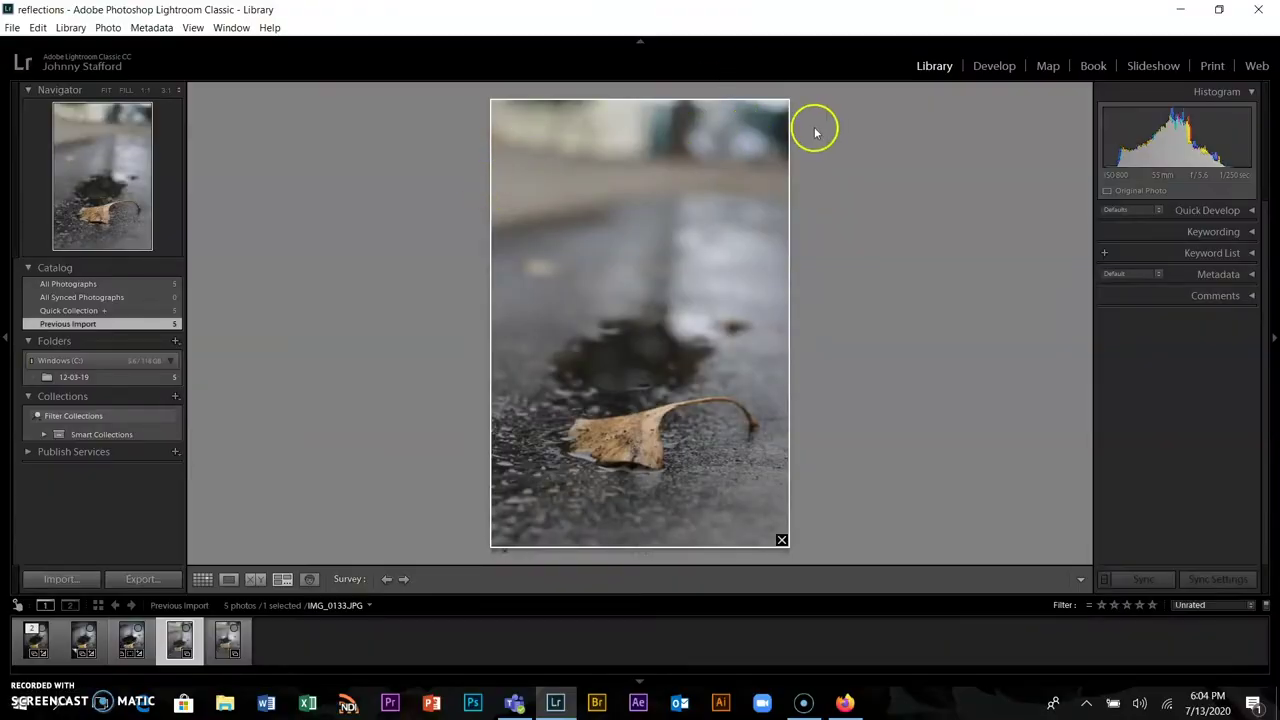
{"action": "left_click", "coordinate": [215, 645]}
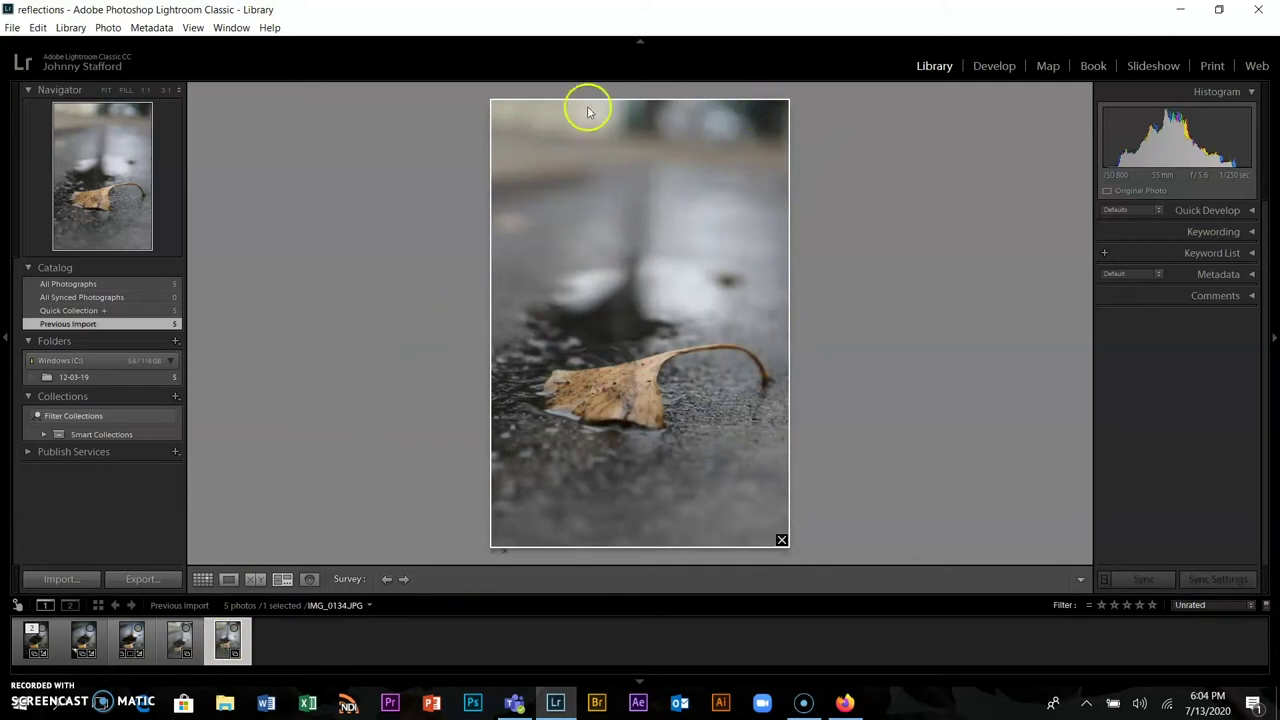
{"action": "left_click", "coordinate": [131, 642]}
{"action": "left_click", "coordinate": [95, 641]}
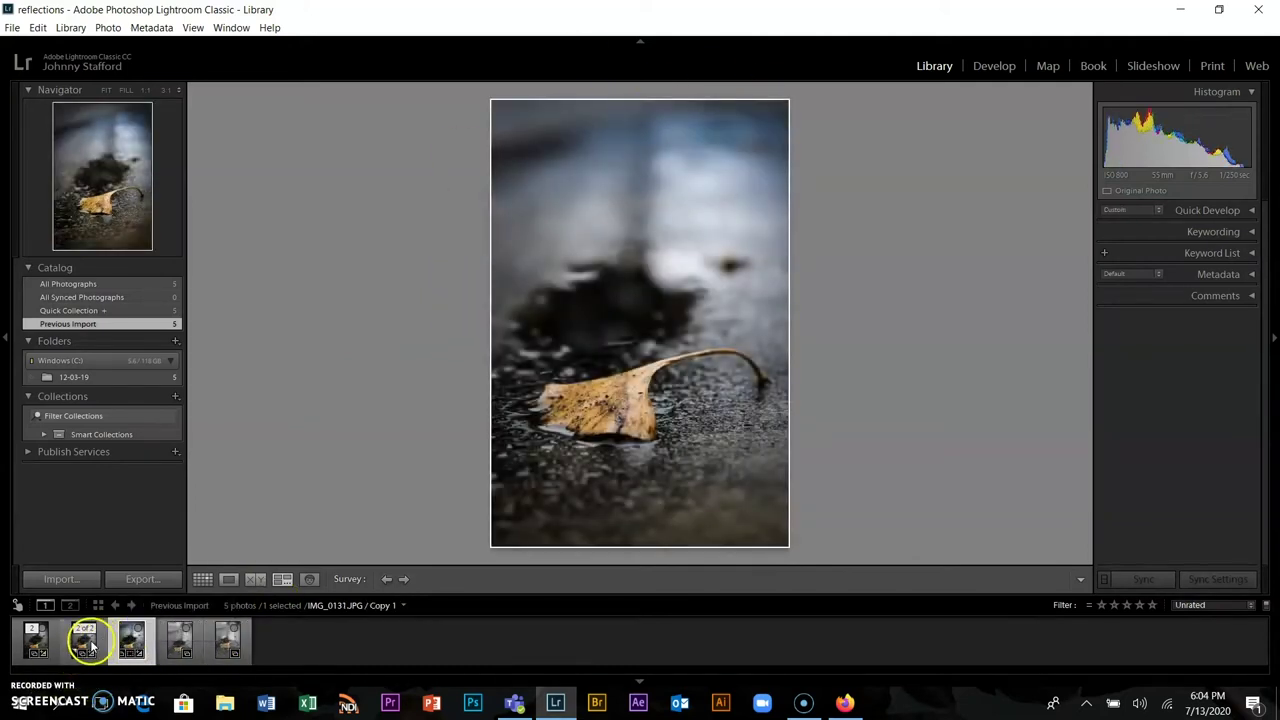
Switch to File Explorer and view the contents of the LIghtroom Demo folder in Pictures
{"action": "left_click", "coordinate": [273, 443]}
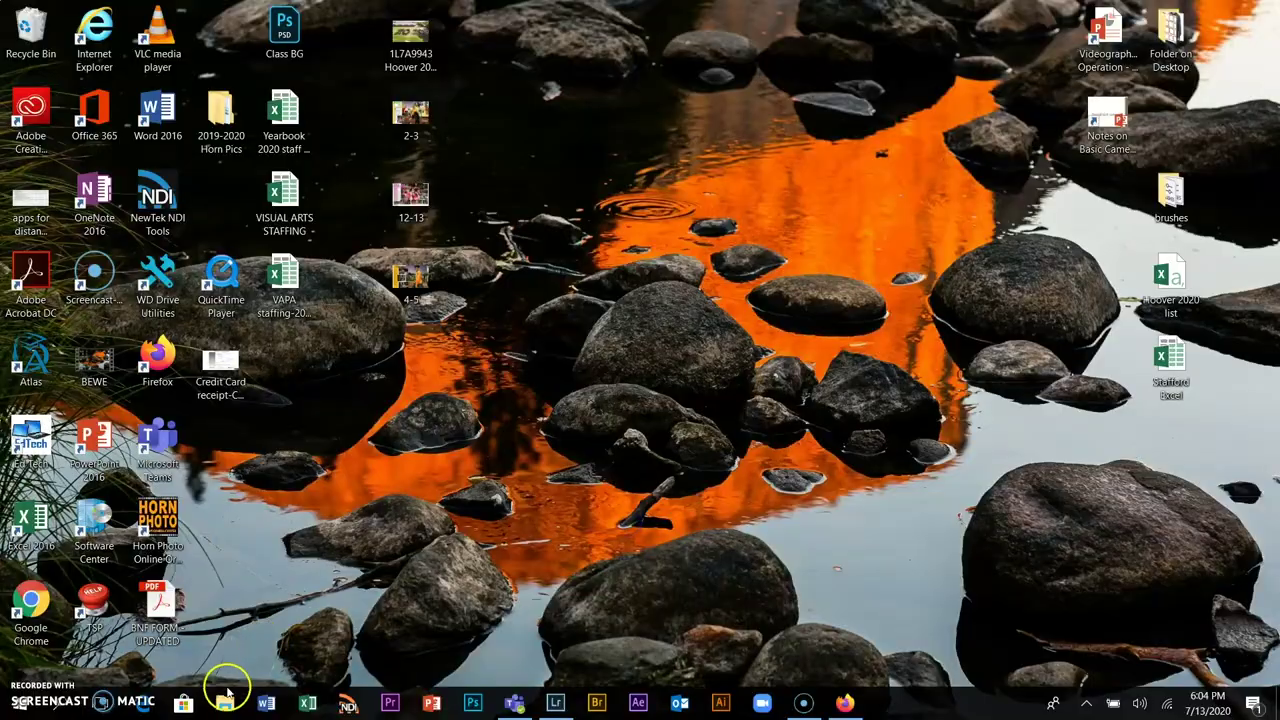
{"action": "left_click", "coordinate": [225, 703]}
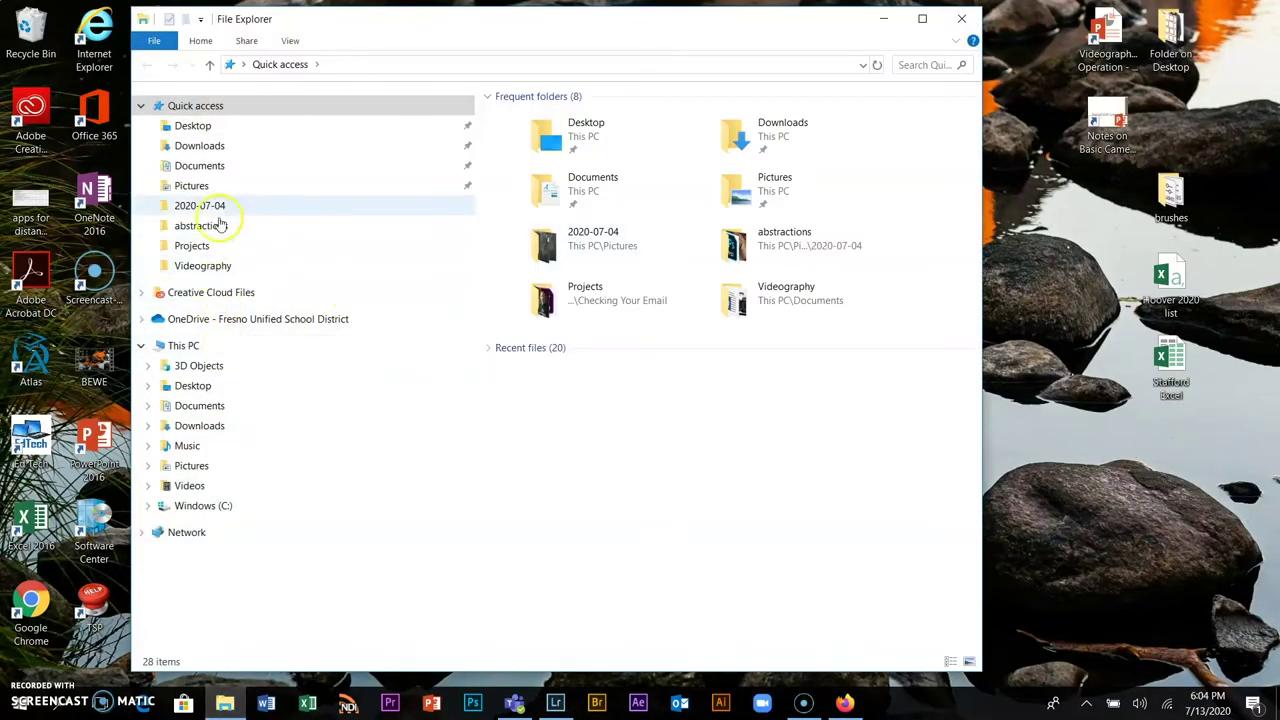
{"action": "left_click", "coordinate": [191, 466]}
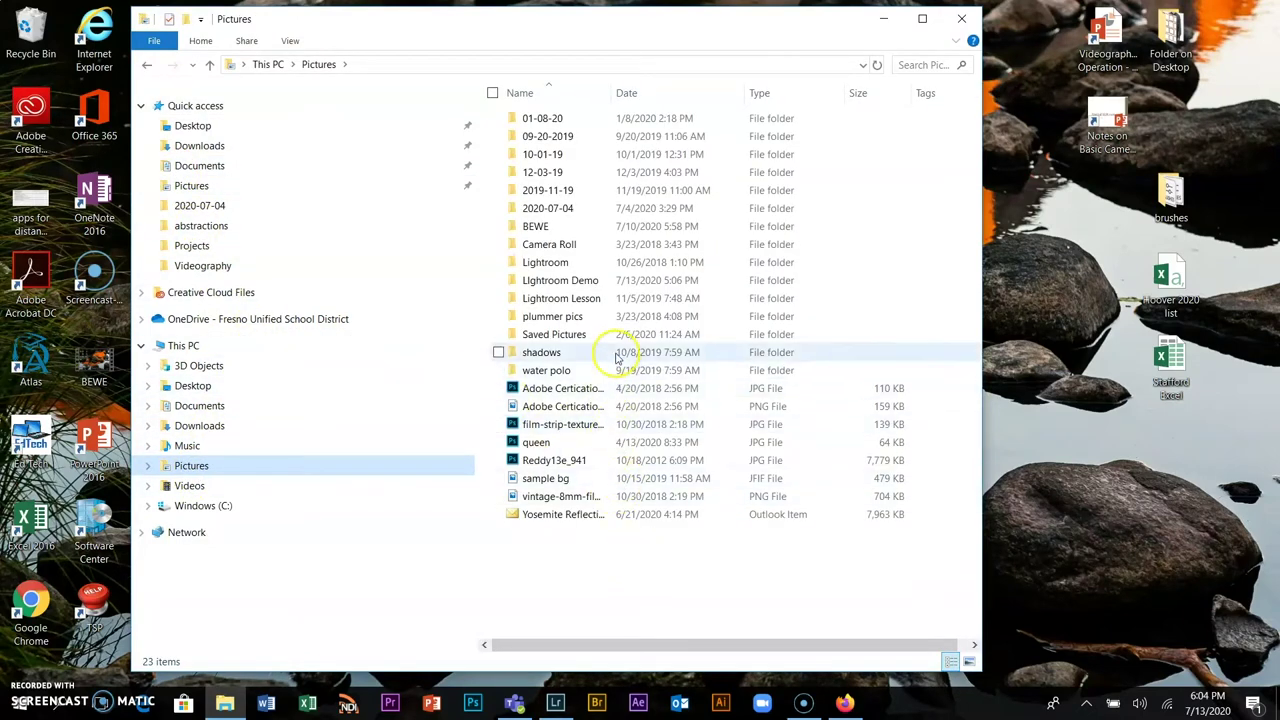
{"action": "double_click", "coordinate": [558, 281]}
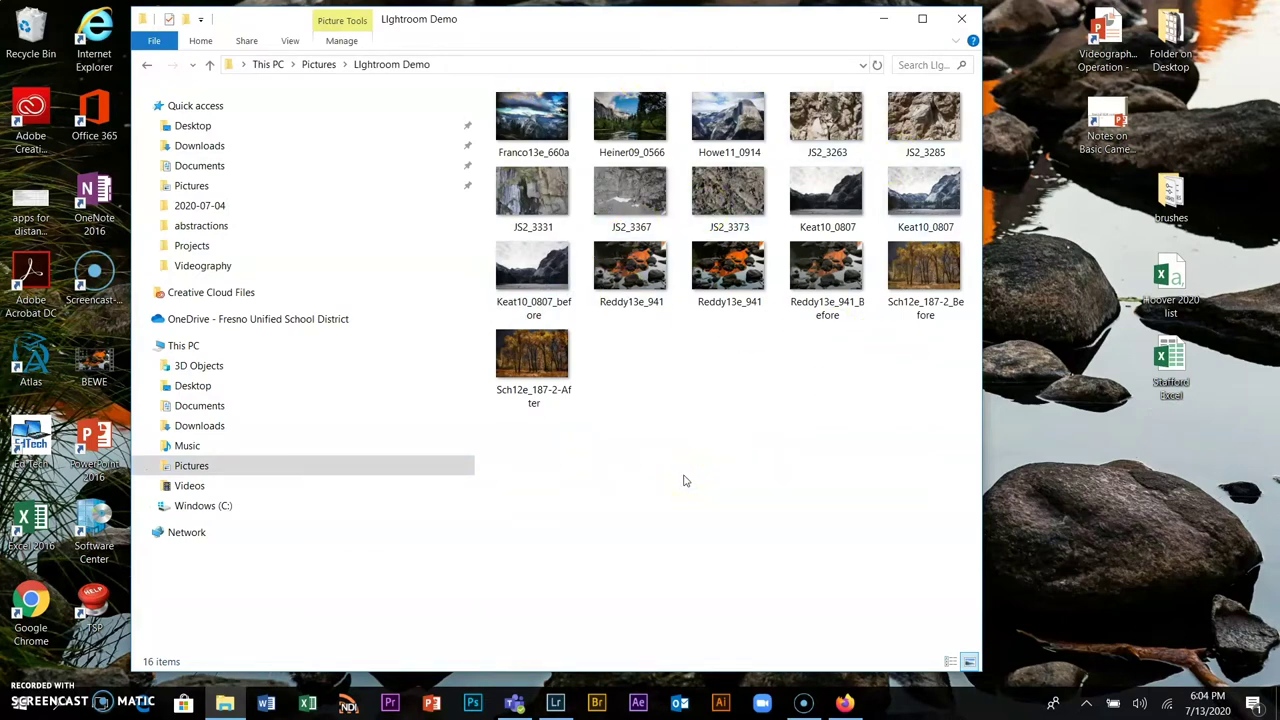
{"action": "left_click", "coordinate": [557, 704]}
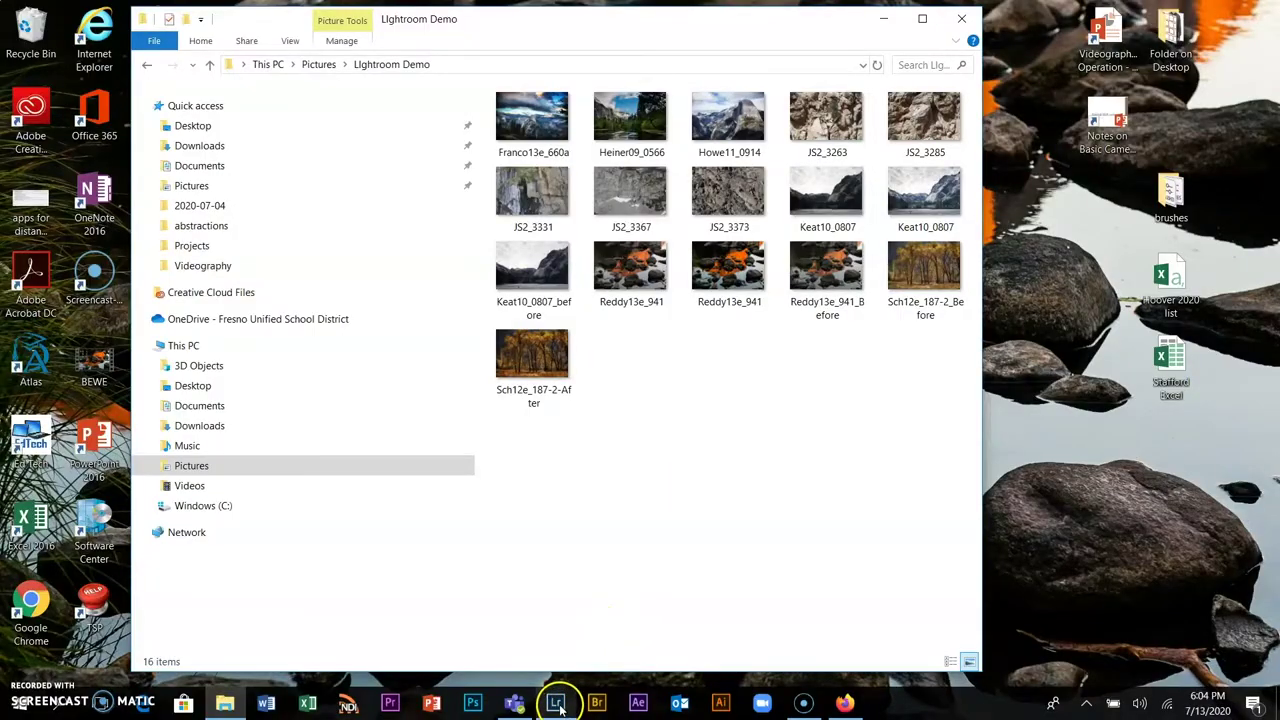
{"action": "mouse_move", "coordinate": [559, 706]}
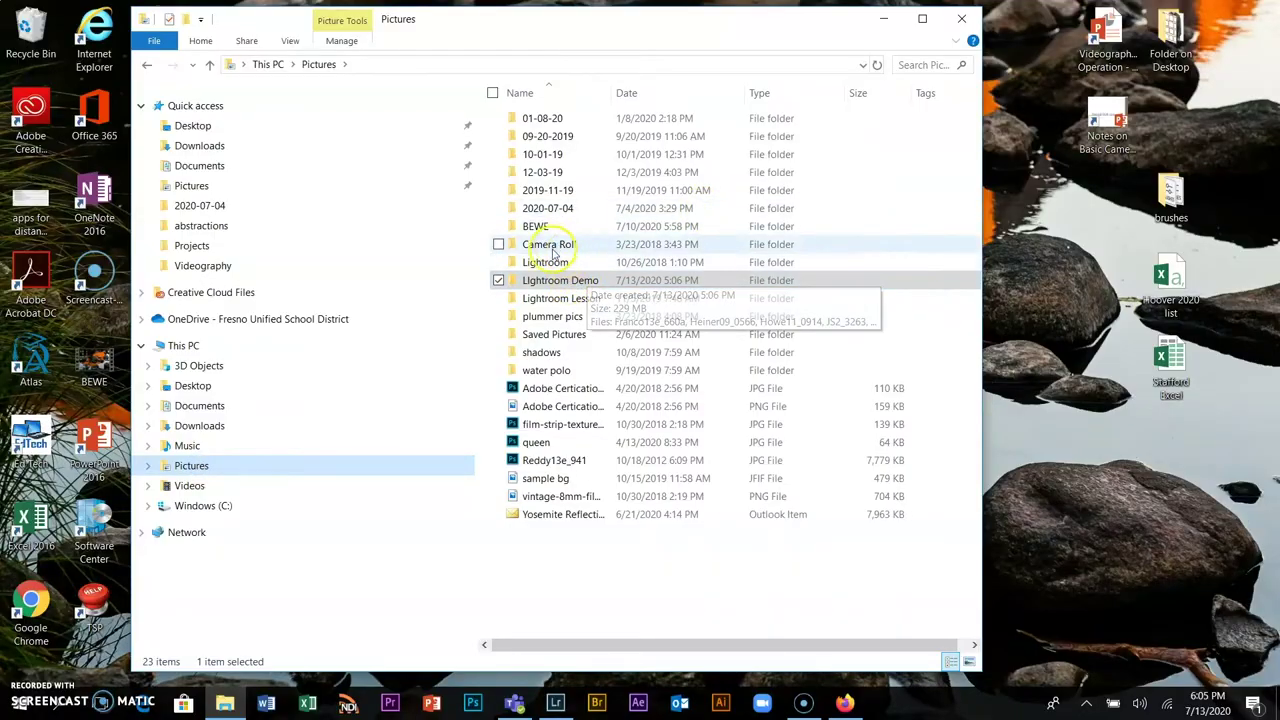
Open the water polo folder in Pictures and look at the file actions available for IMG_7511, IMG_7542 and IMG_7557 together
{"action": "double_click", "coordinate": [532, 370]}
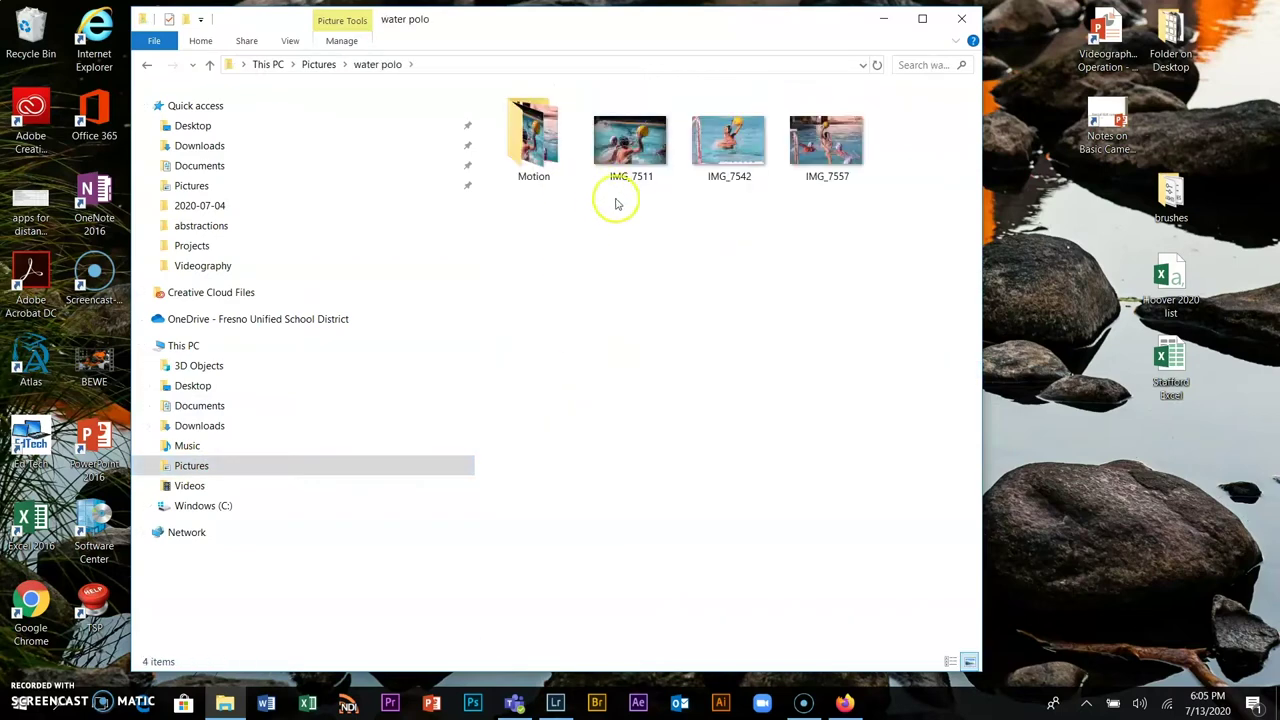
{"action": "left_click", "coordinate": [643, 130]}
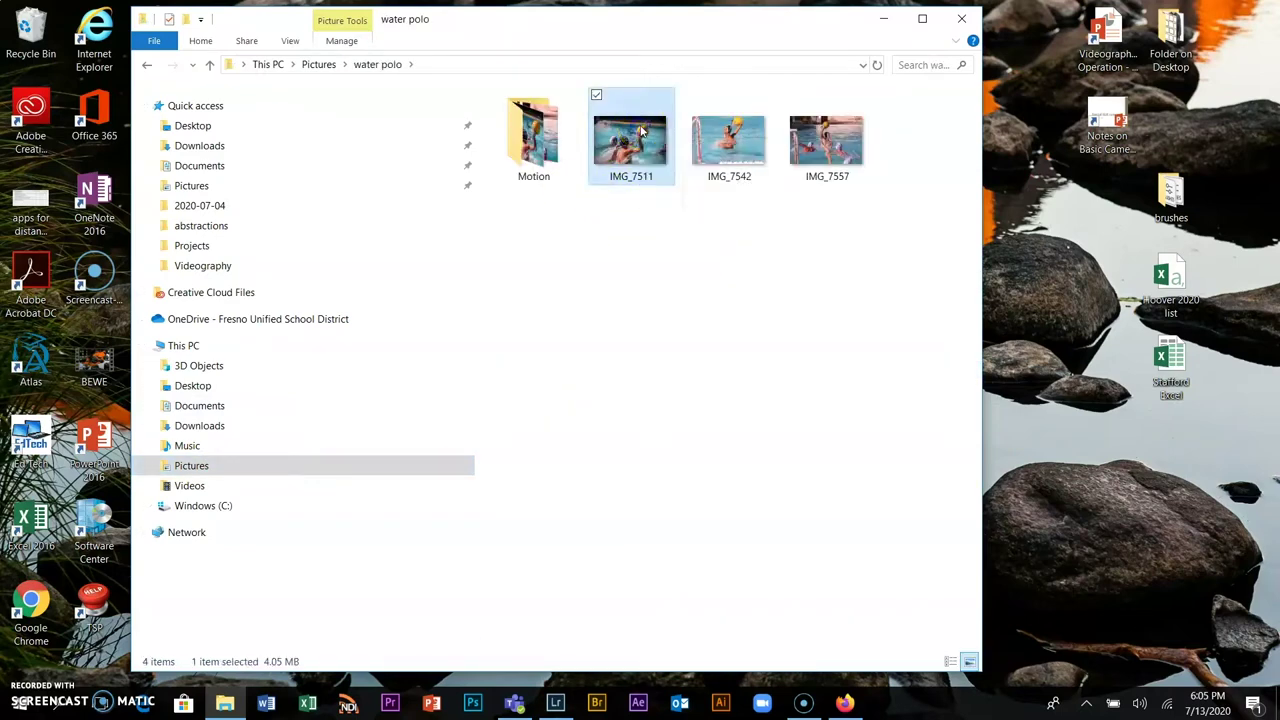
{"action": "left_click", "coordinate": [855, 134], "text": "shift"}
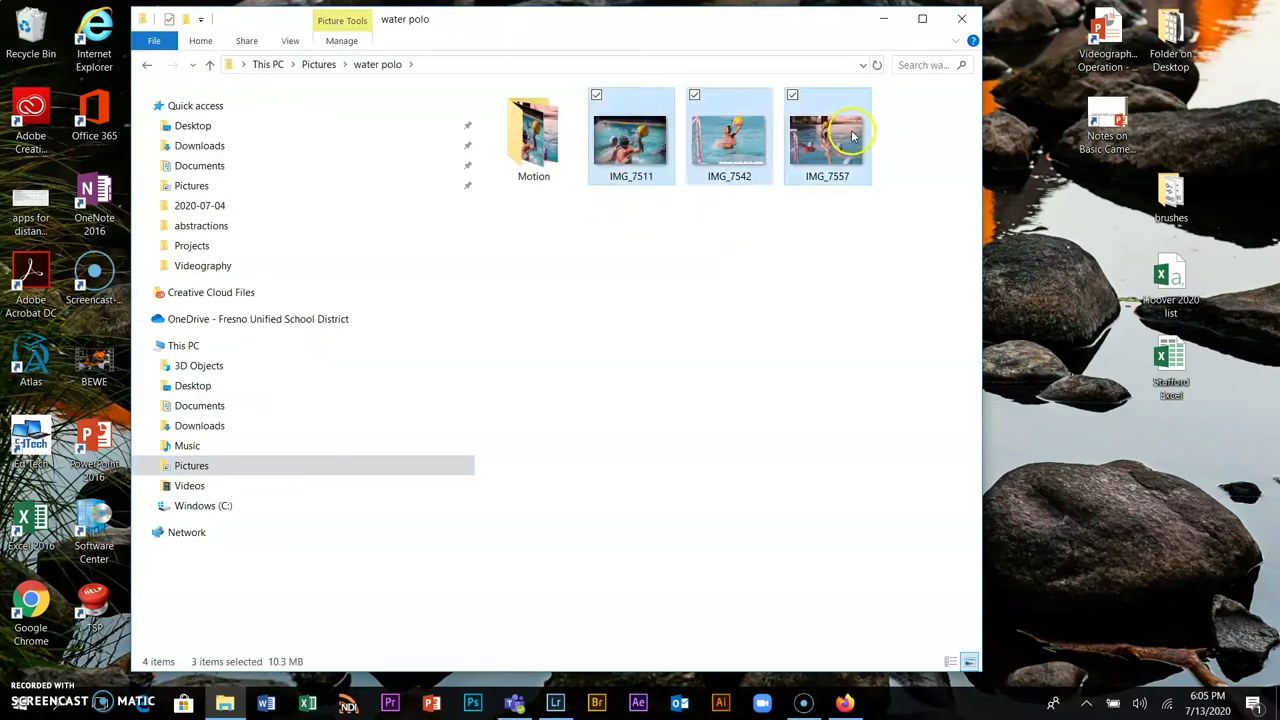
{"action": "right_click", "coordinate": [632, 150]}
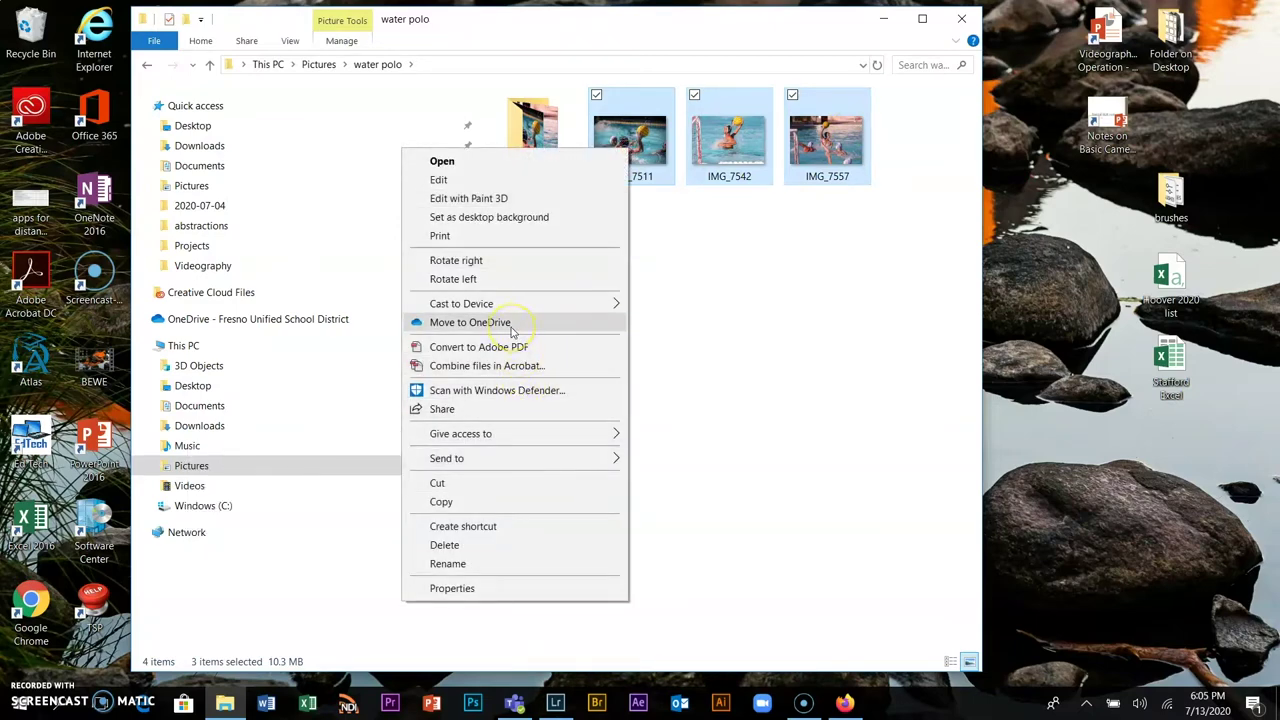
{"action": "left_click", "coordinate": [745, 333]}
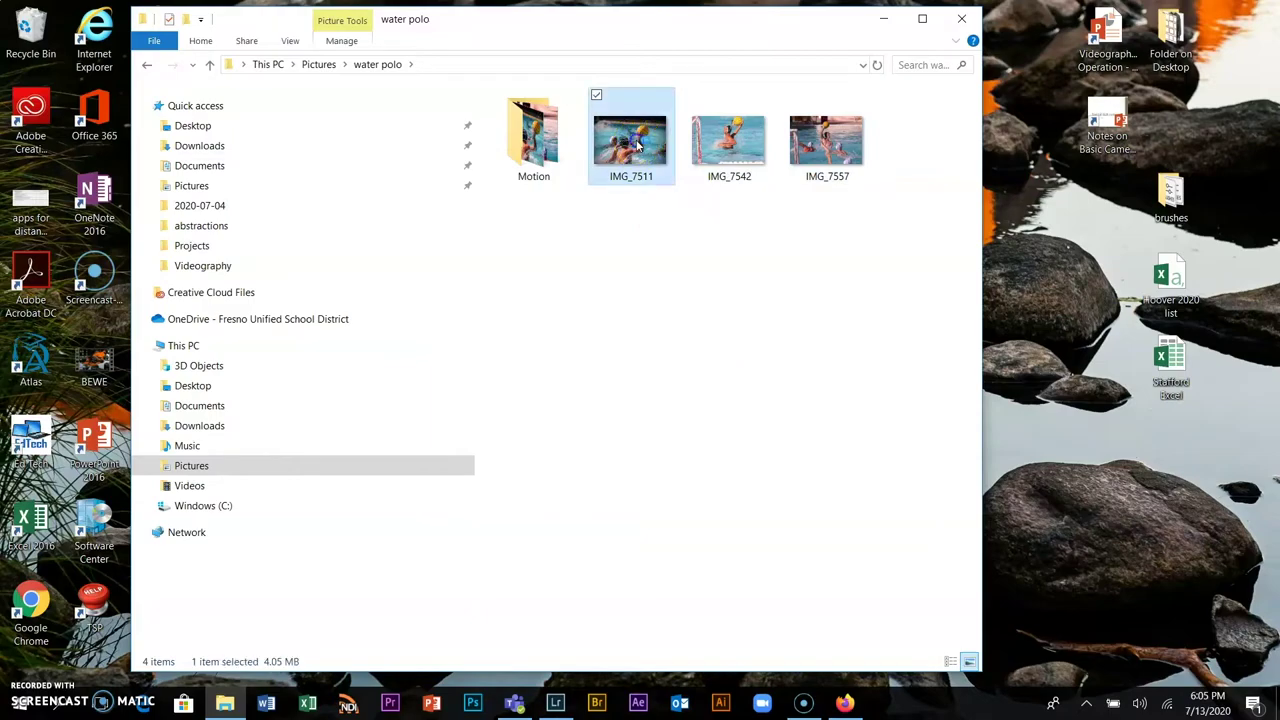
View IMG_7511 in Photoshop, dismissing the graphics memory notice, and close the File Explorer window
{"action": "double_click", "coordinate": [637, 145]}
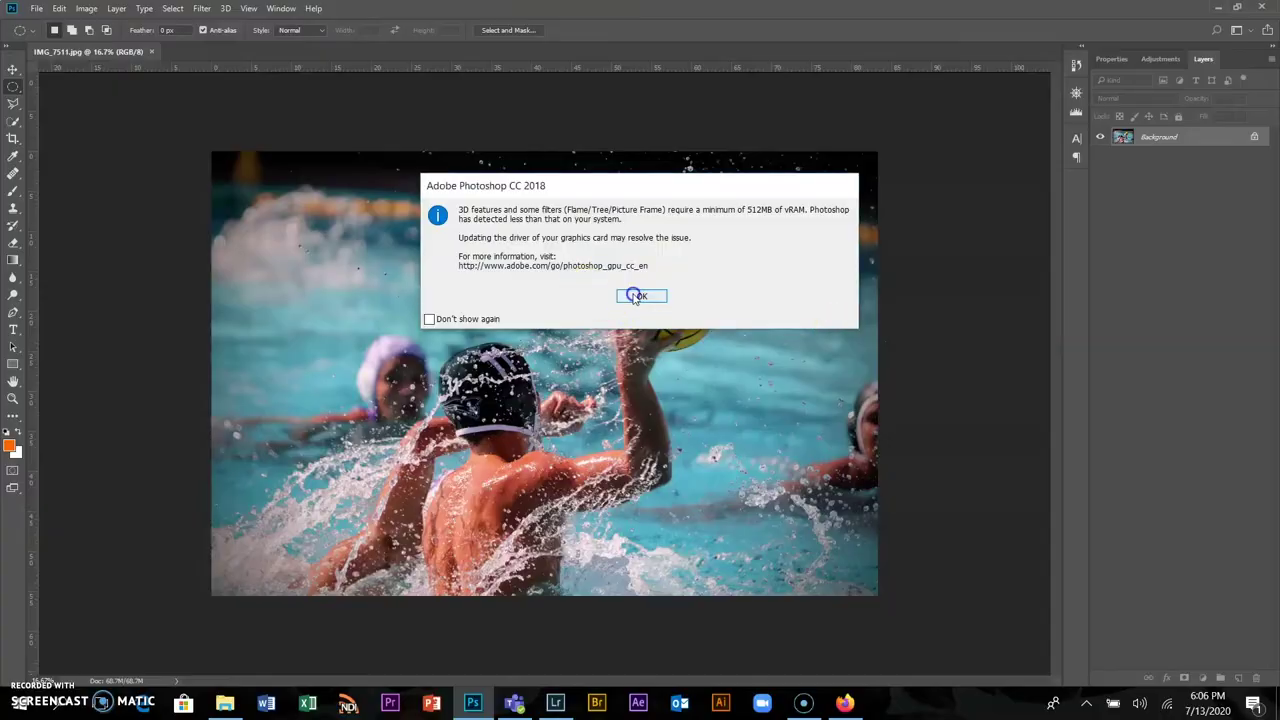
{"action": "left_click", "coordinate": [636, 296]}
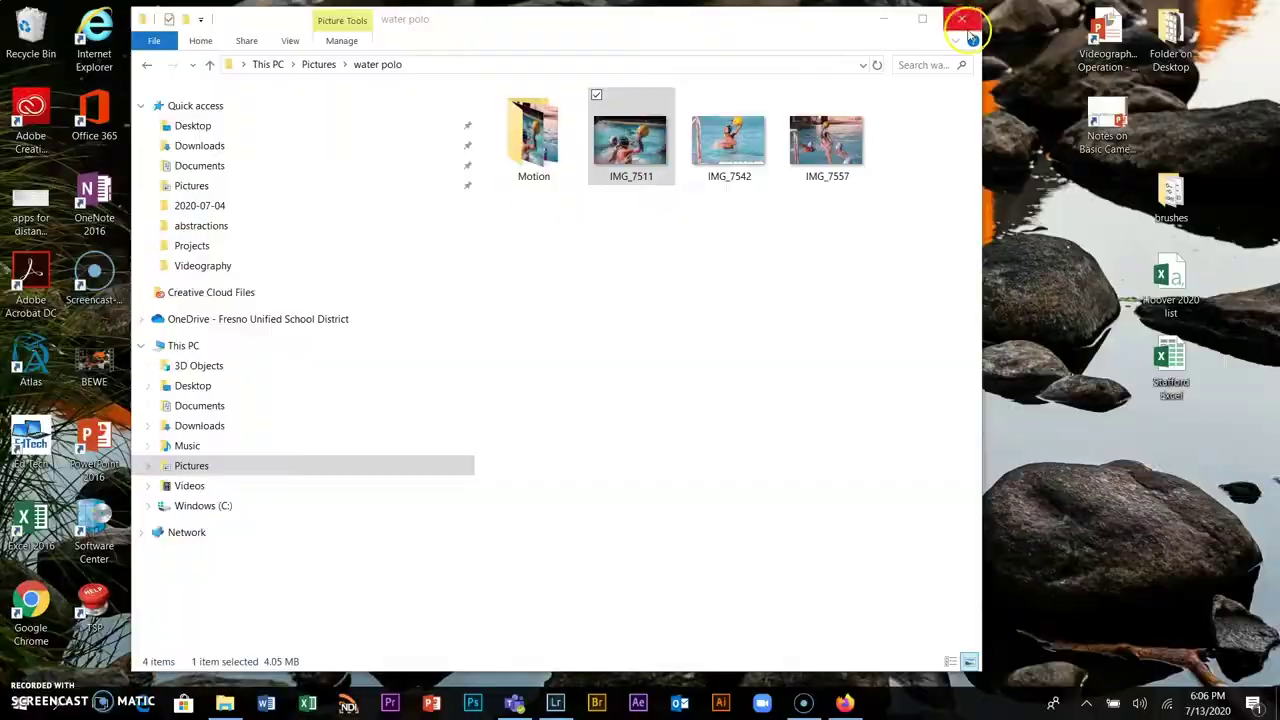
{"action": "left_click", "coordinate": [966, 29]}
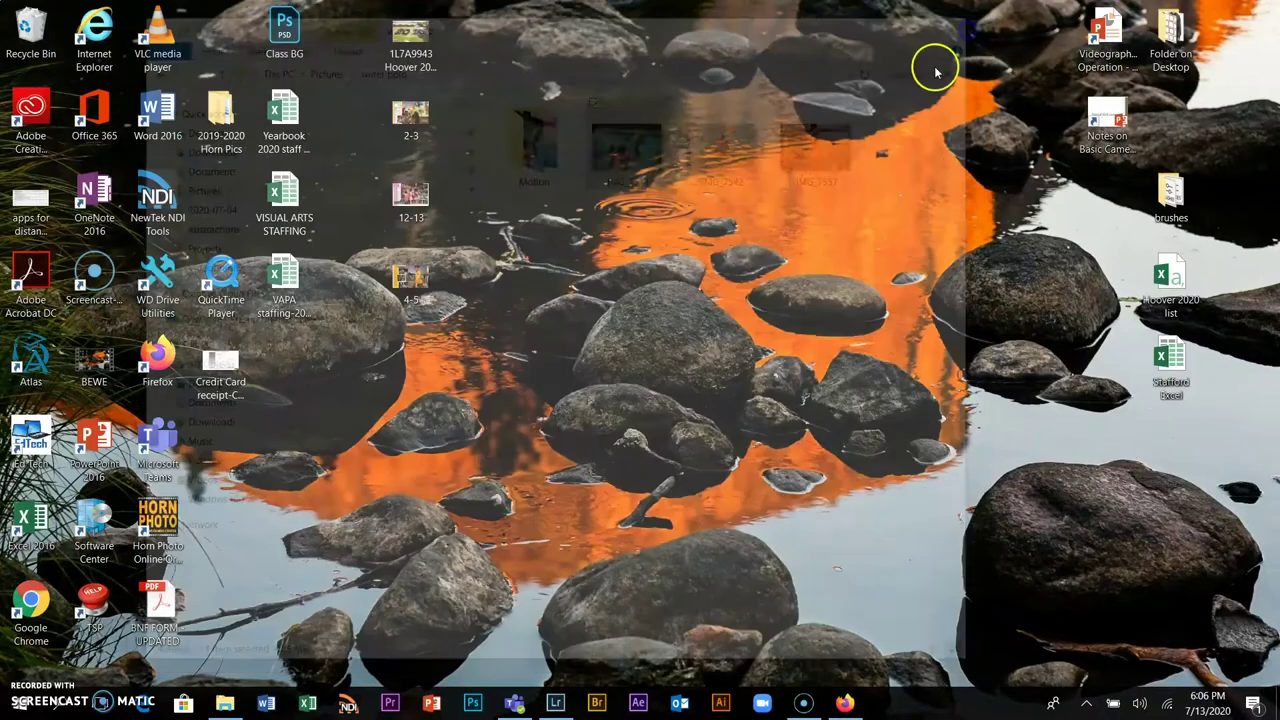
Switch to Lightroom Classic and create a catalog named Assignment #3 in the Lightroom Lesson folder in Pictures, skipping the backup this time
{"action": "left_click", "coordinate": [549, 706]}
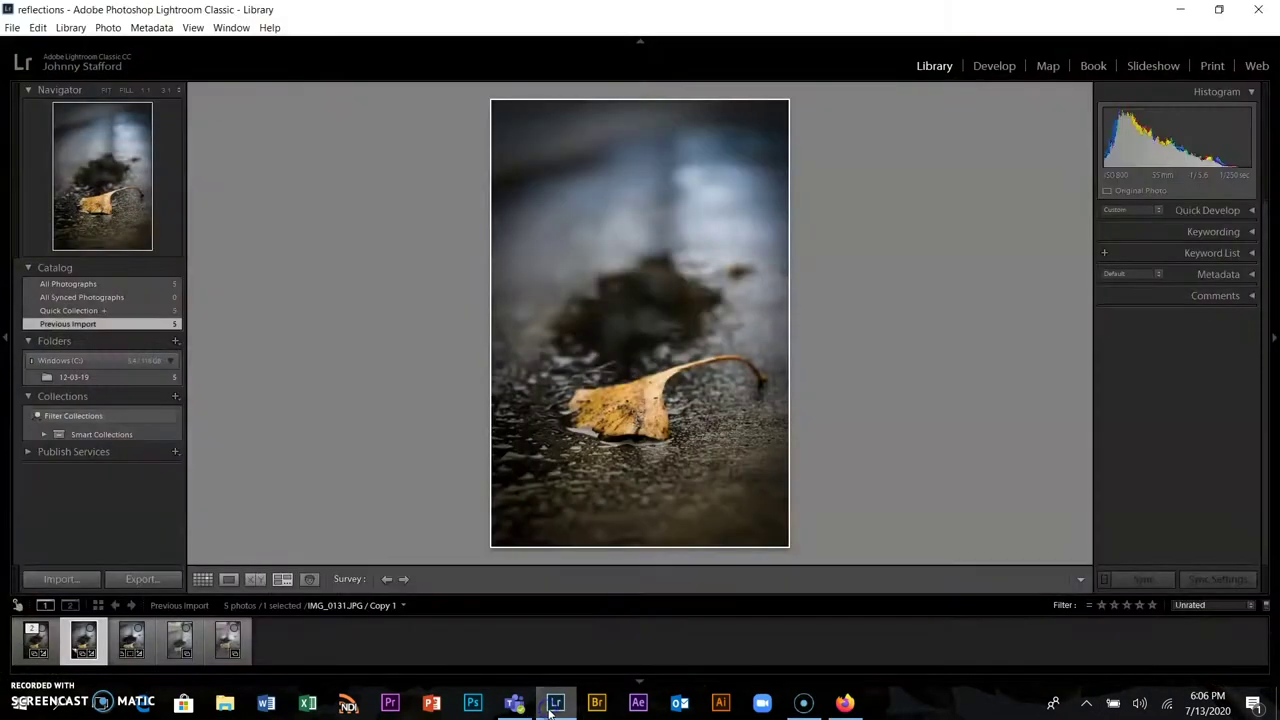
{"action": "left_click", "coordinate": [14, 28]}
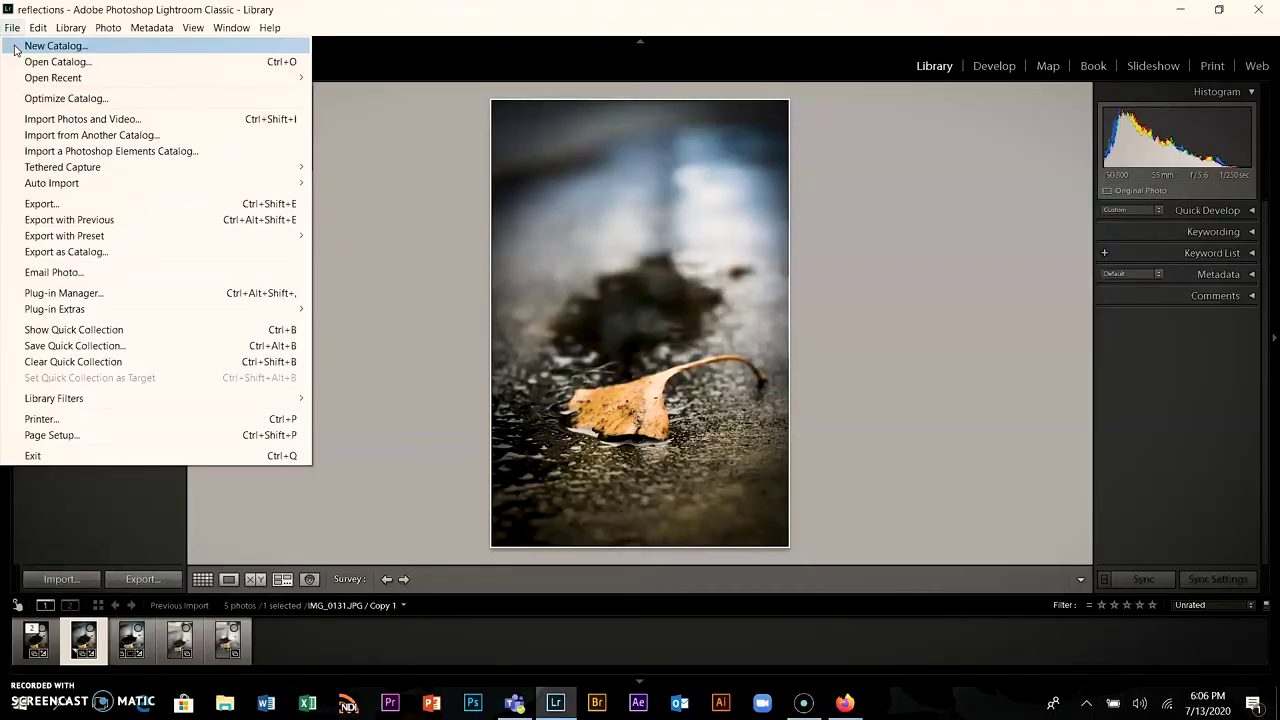
{"action": "left_click", "coordinate": [15, 46]}
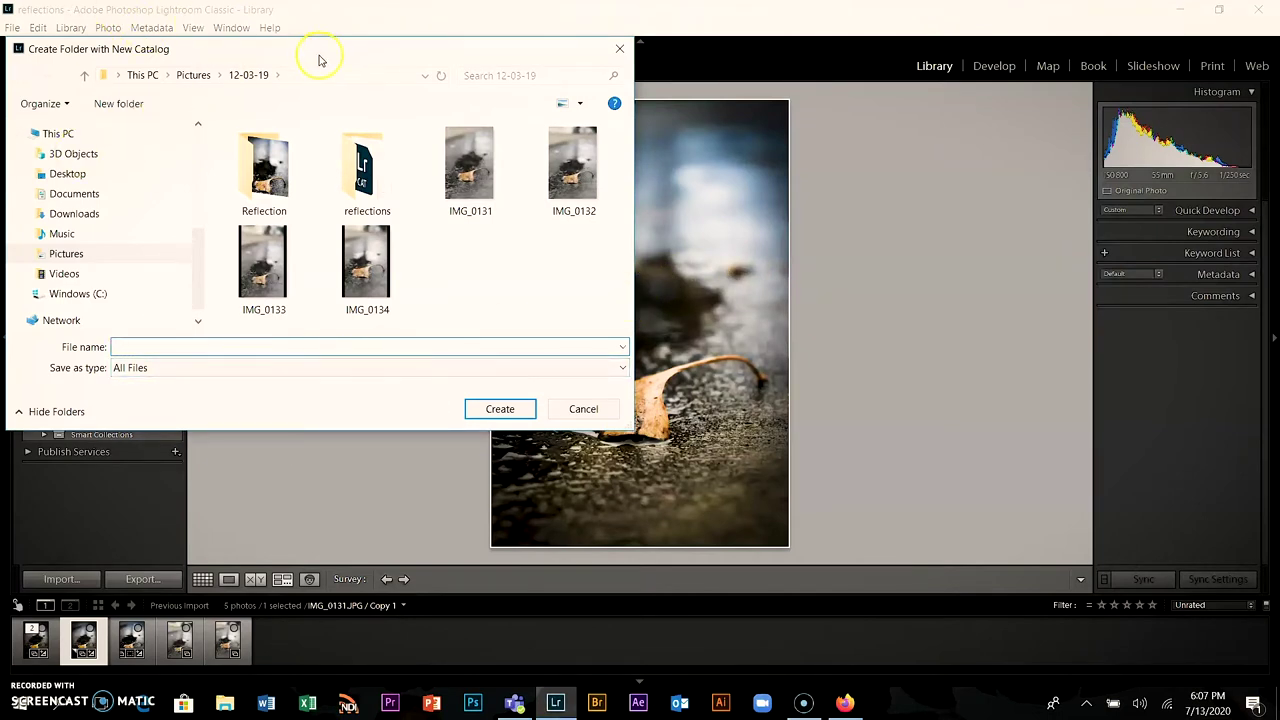
{"action": "left_click_drag", "start_coordinate": [318, 60], "coordinate": [421, 63]}
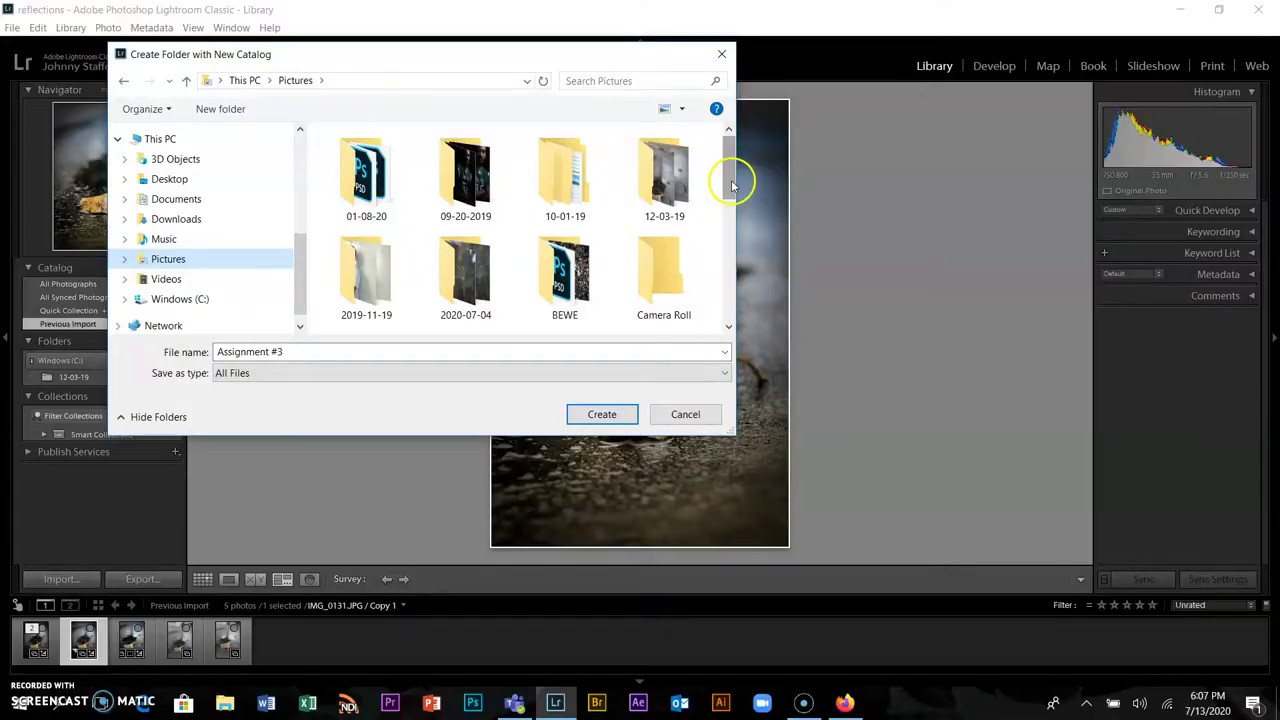
{"action": "left_click_drag", "start_coordinate": [731, 185], "coordinate": [722, 232]}
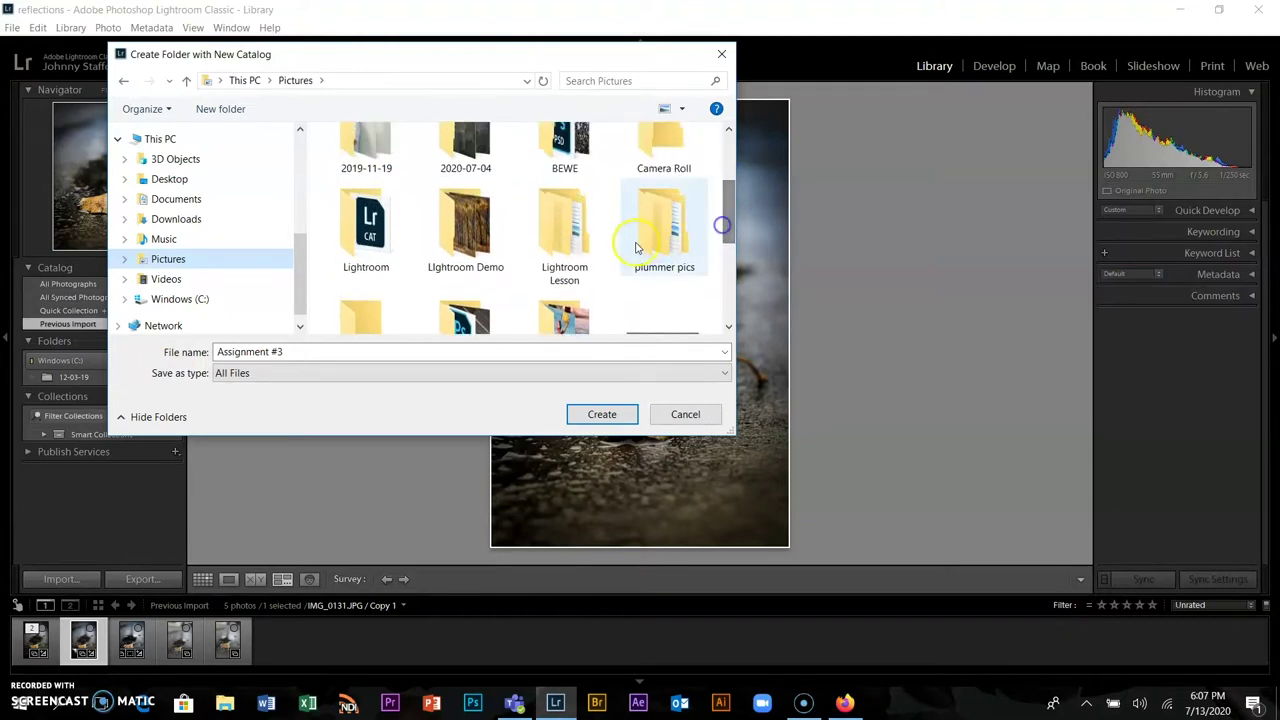
{"action": "left_click", "coordinate": [575, 229]}
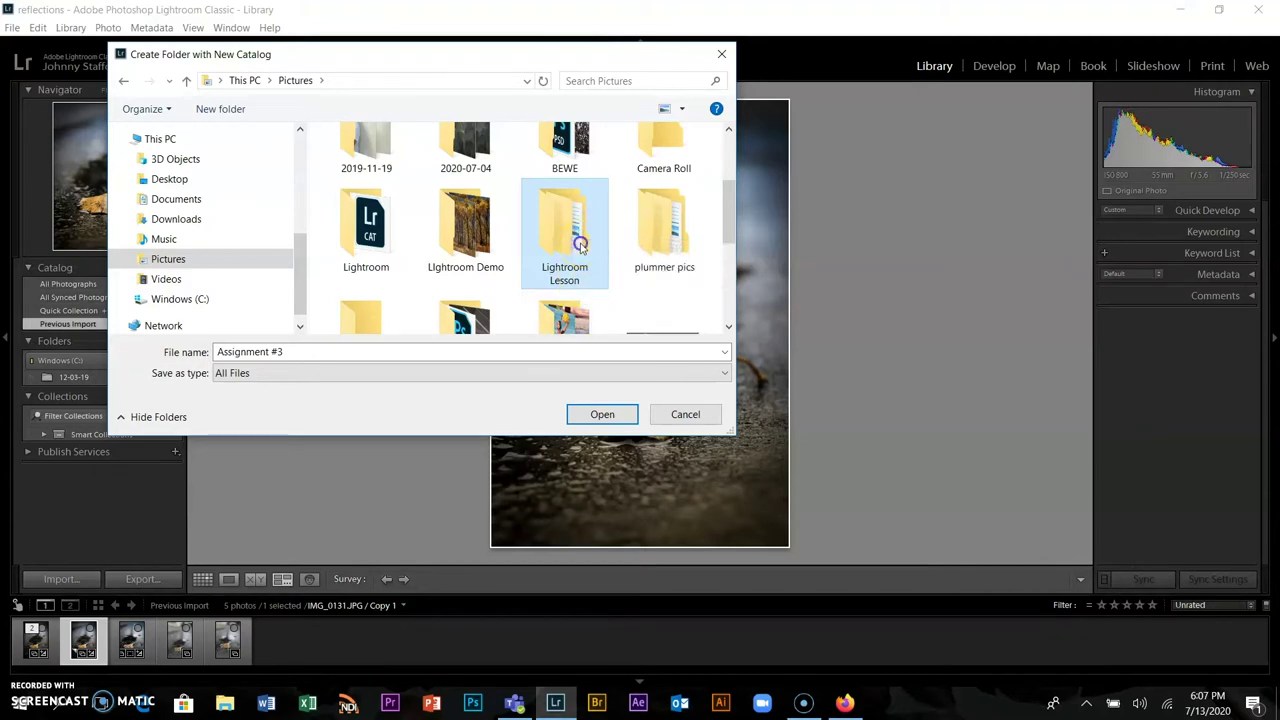
{"action": "left_click", "coordinate": [371, 384]}
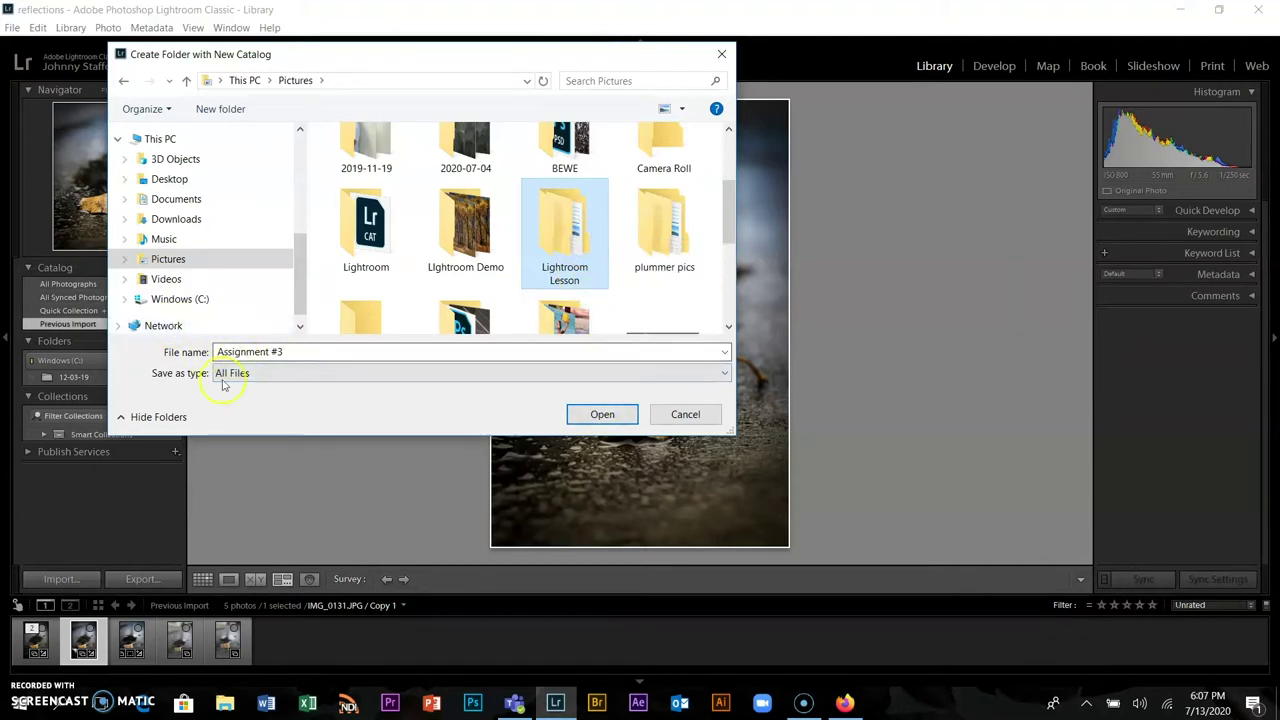
{"action": "left_click", "coordinate": [581, 413]}
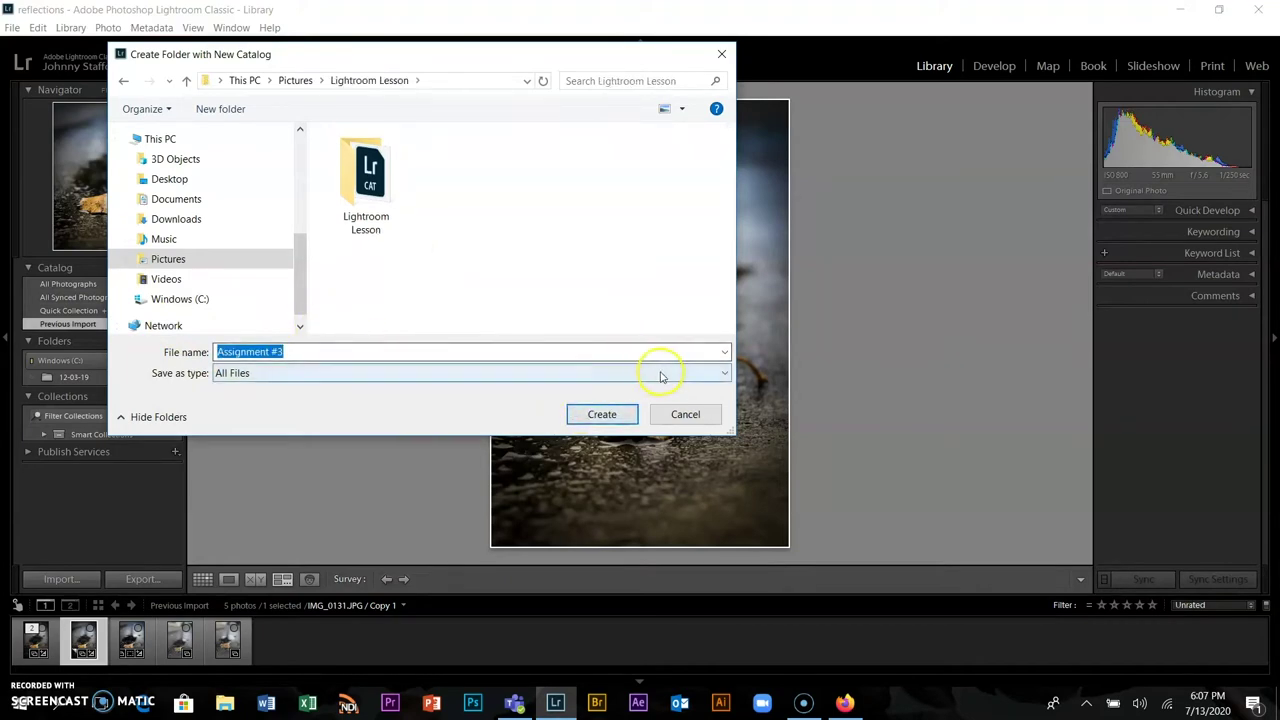
{"action": "left_click", "coordinate": [603, 414]}
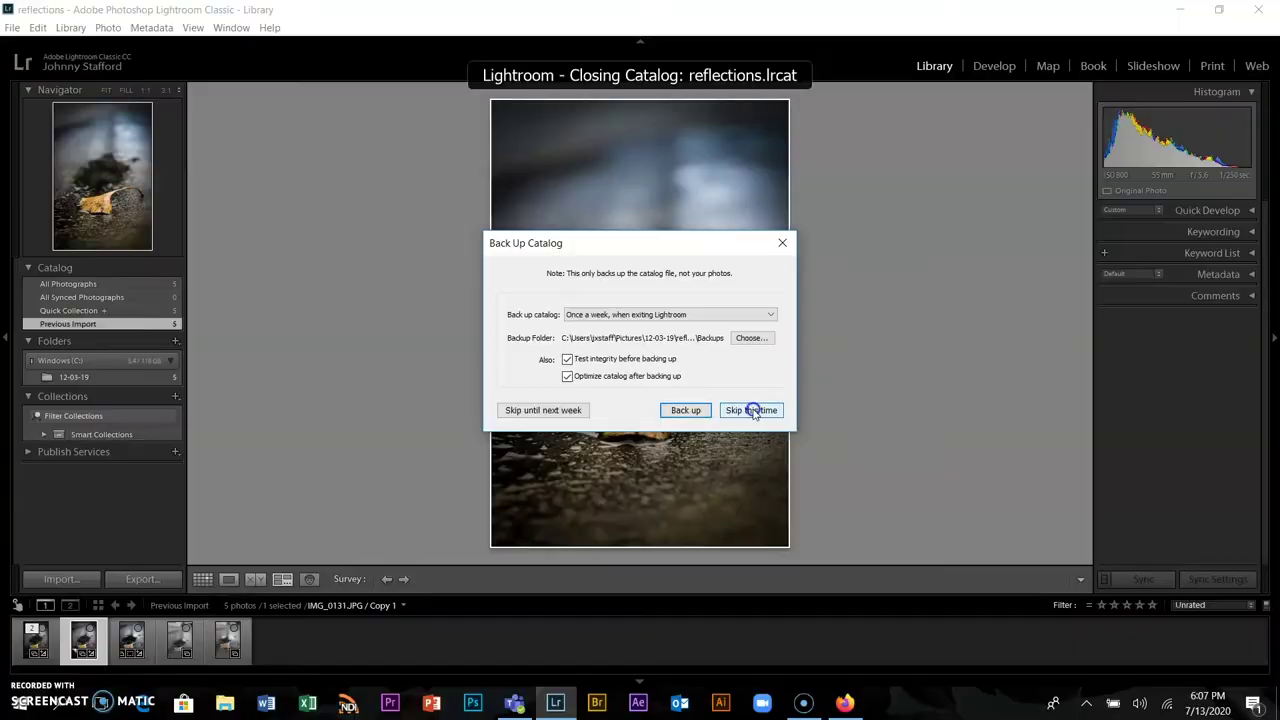
{"action": "left_click", "coordinate": [752, 411]}
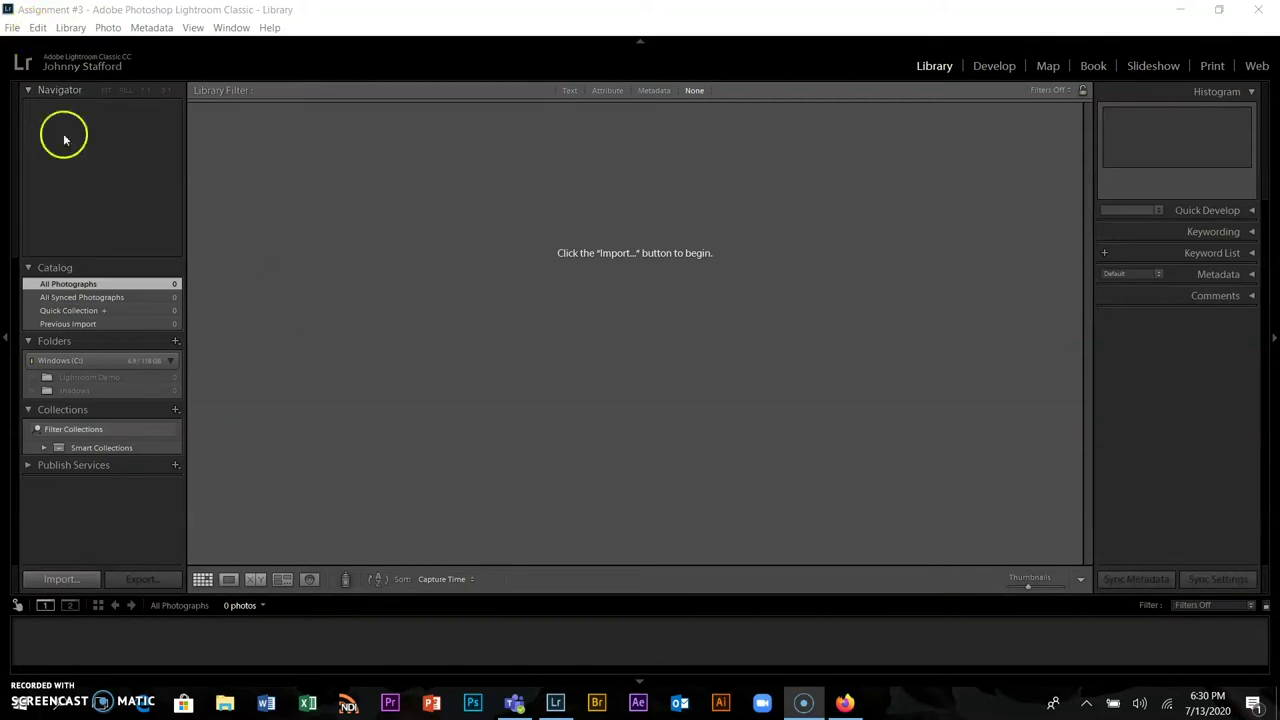
Import the Lightroom Demo folder with Add, trying out clearing all photos and picking individual ones before including every photo again
{"action": "left_click", "coordinate": [11, 28]}
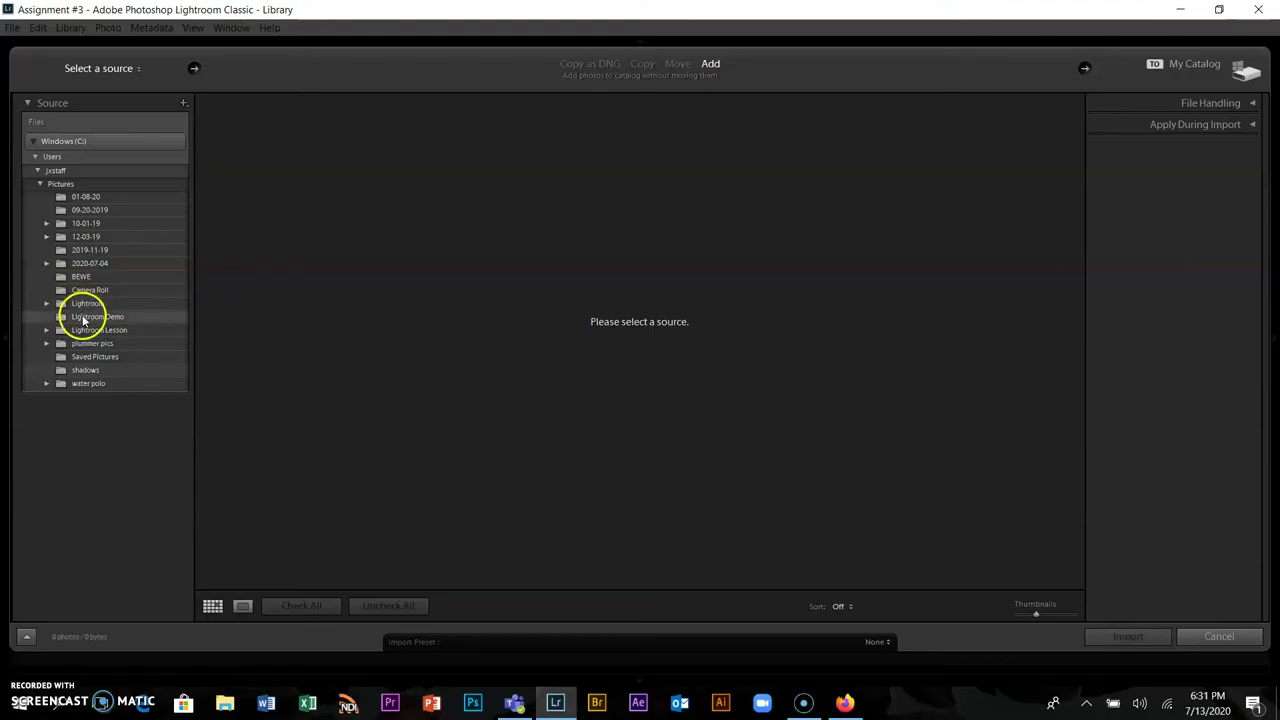
{"action": "left_click", "coordinate": [84, 318]}
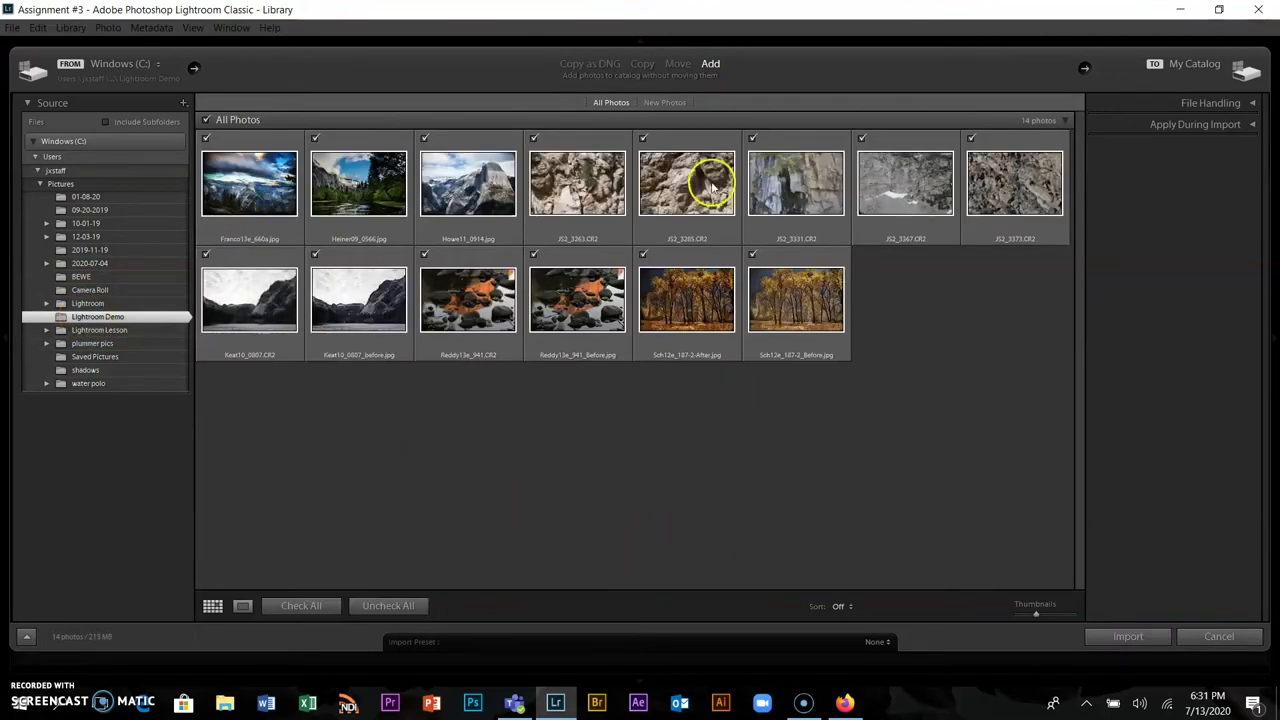
{"action": "left_click", "coordinate": [210, 121]}
{"action": "left_click", "coordinate": [223, 168]}
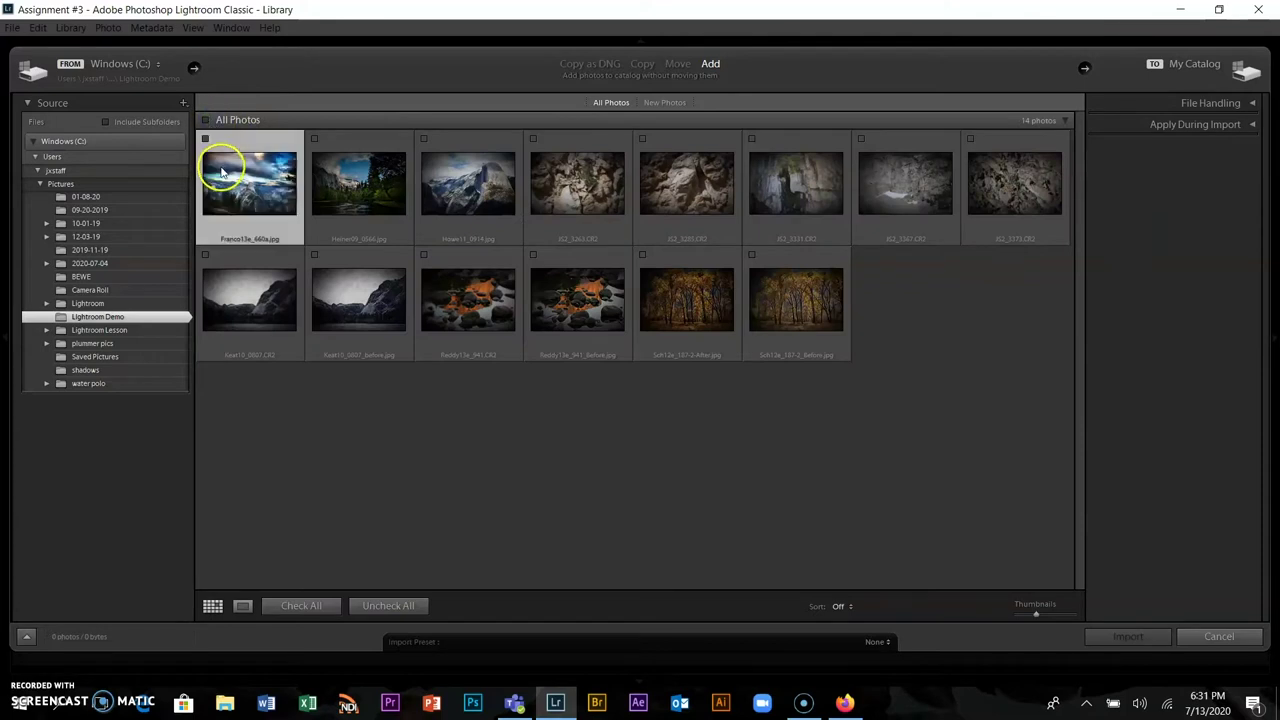
{"action": "left_click", "coordinate": [491, 187]}
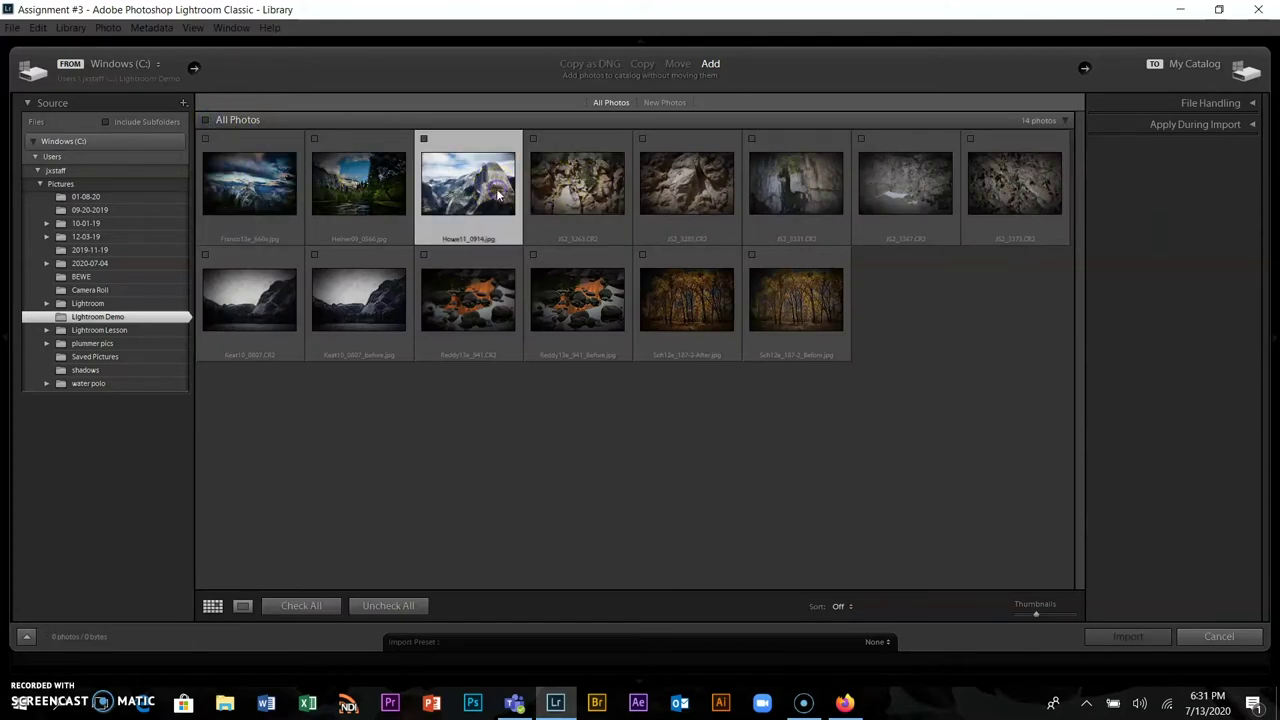
{"action": "left_click", "coordinate": [232, 178]}
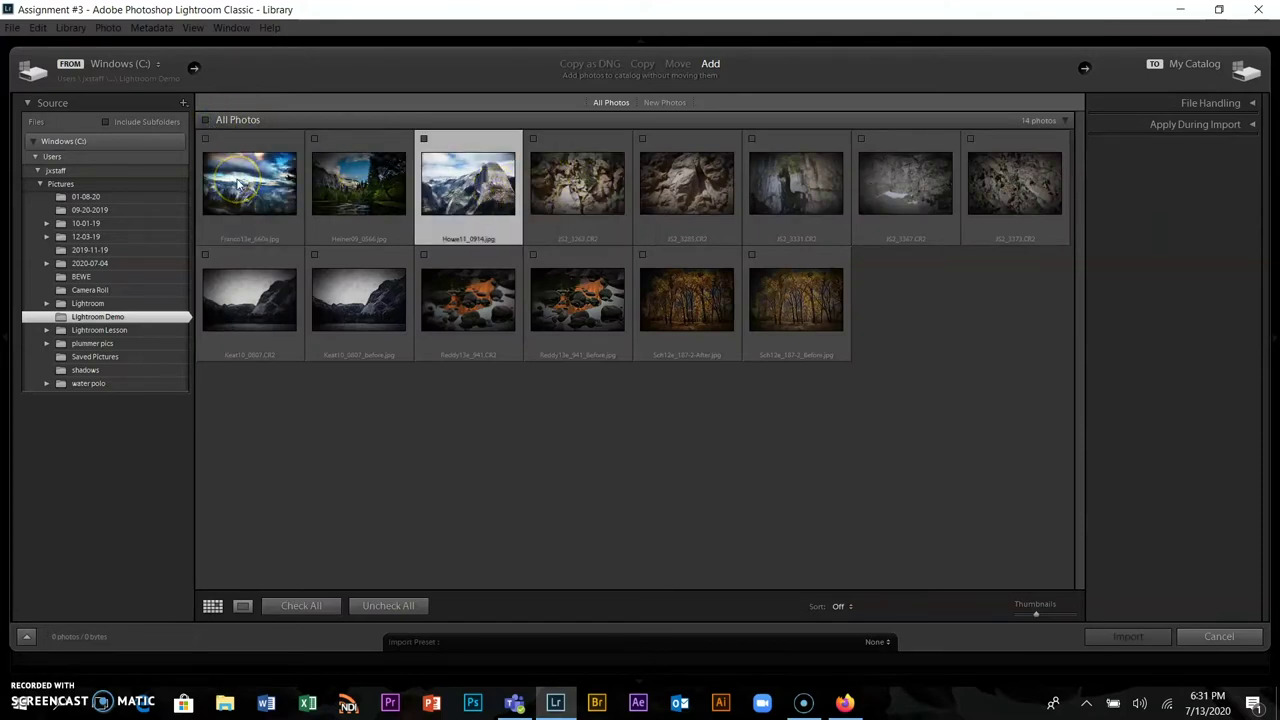
{"action": "left_click", "coordinate": [206, 120]}
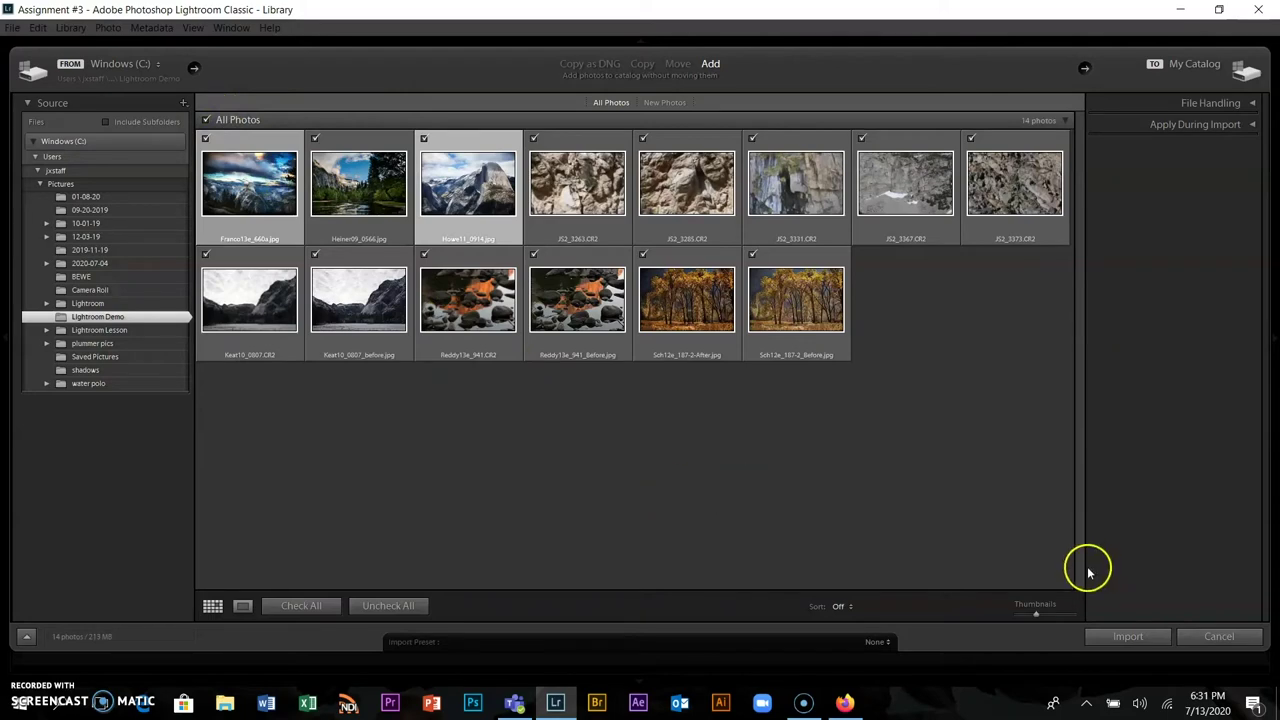
{"action": "left_click", "coordinate": [1106, 637]}
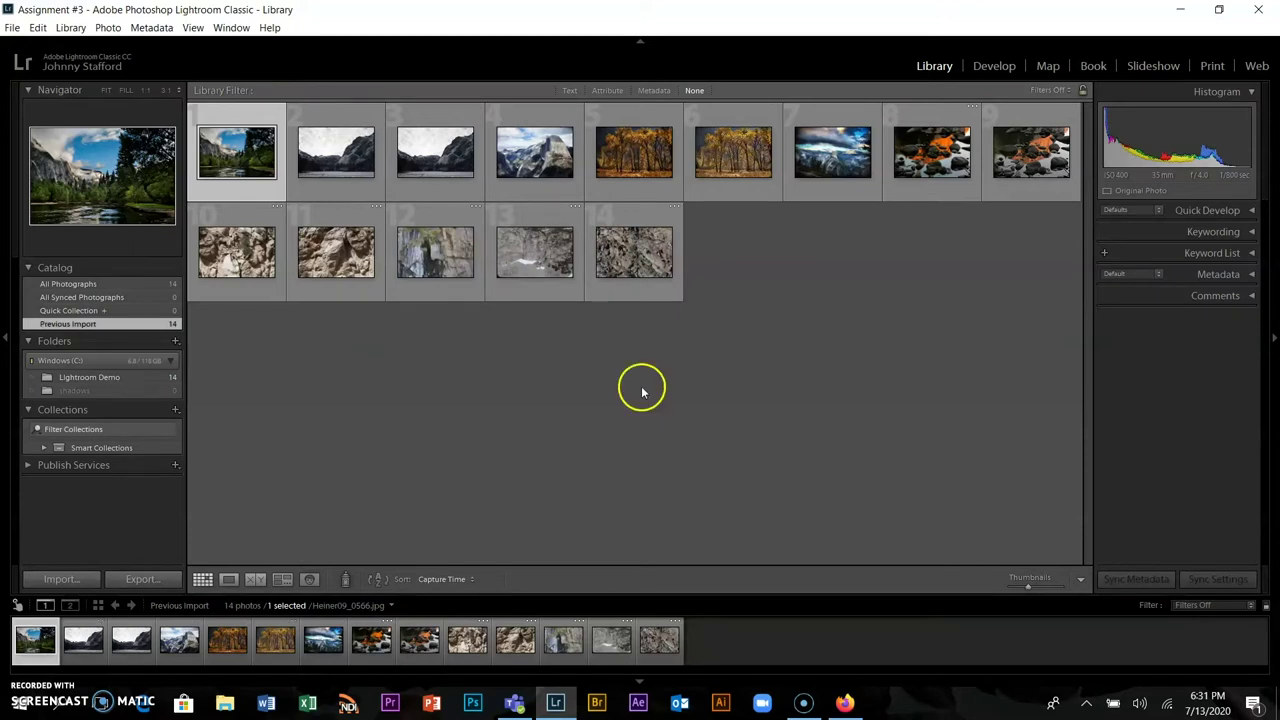
View Heiner09_0566.jpg enlarged and review the imported photos one at a time through to the last one
{"action": "double_click", "coordinate": [240, 154]}
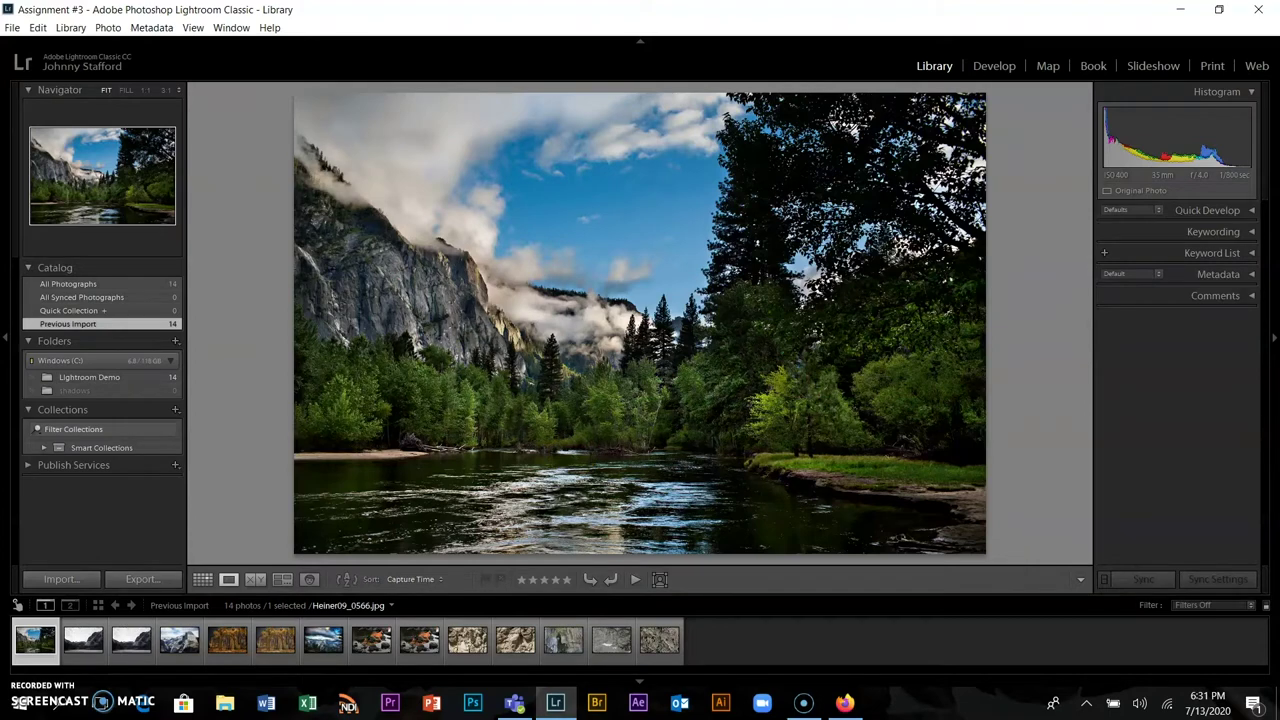
{"action": "key", "text": "Right"}
{"action": "key", "text": "Right"}
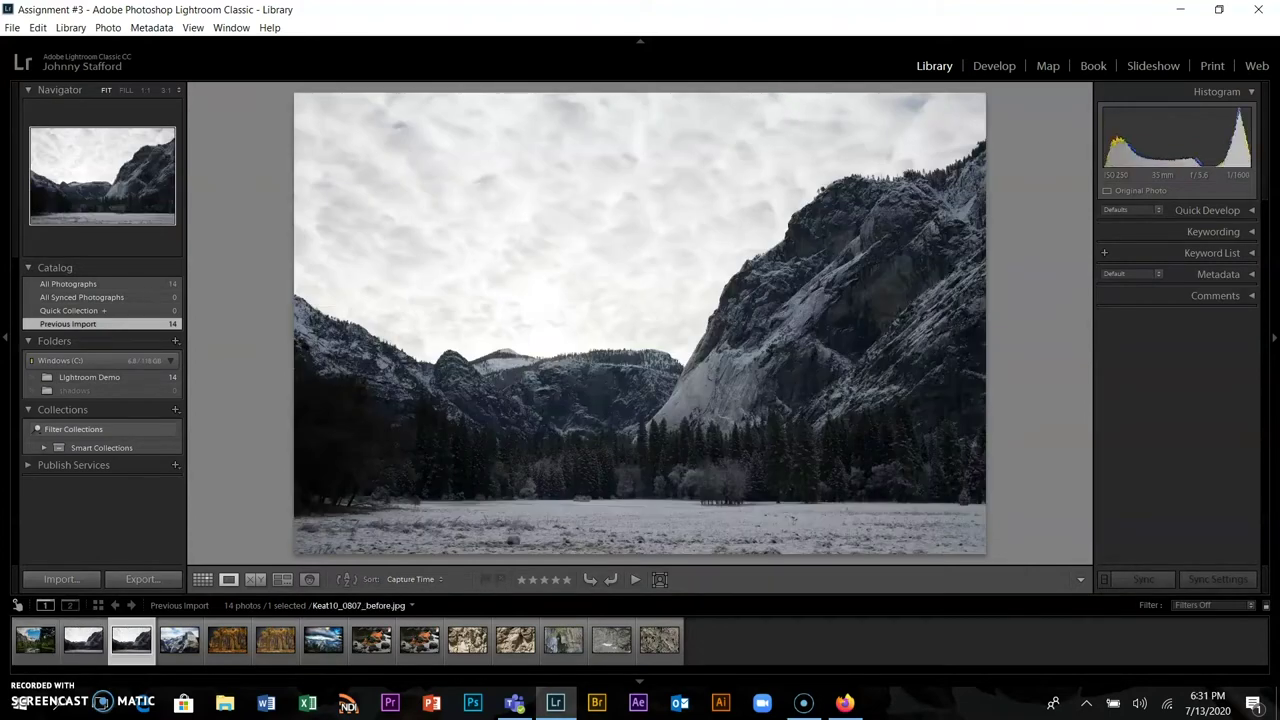
{"action": "key", "text": "Right"}
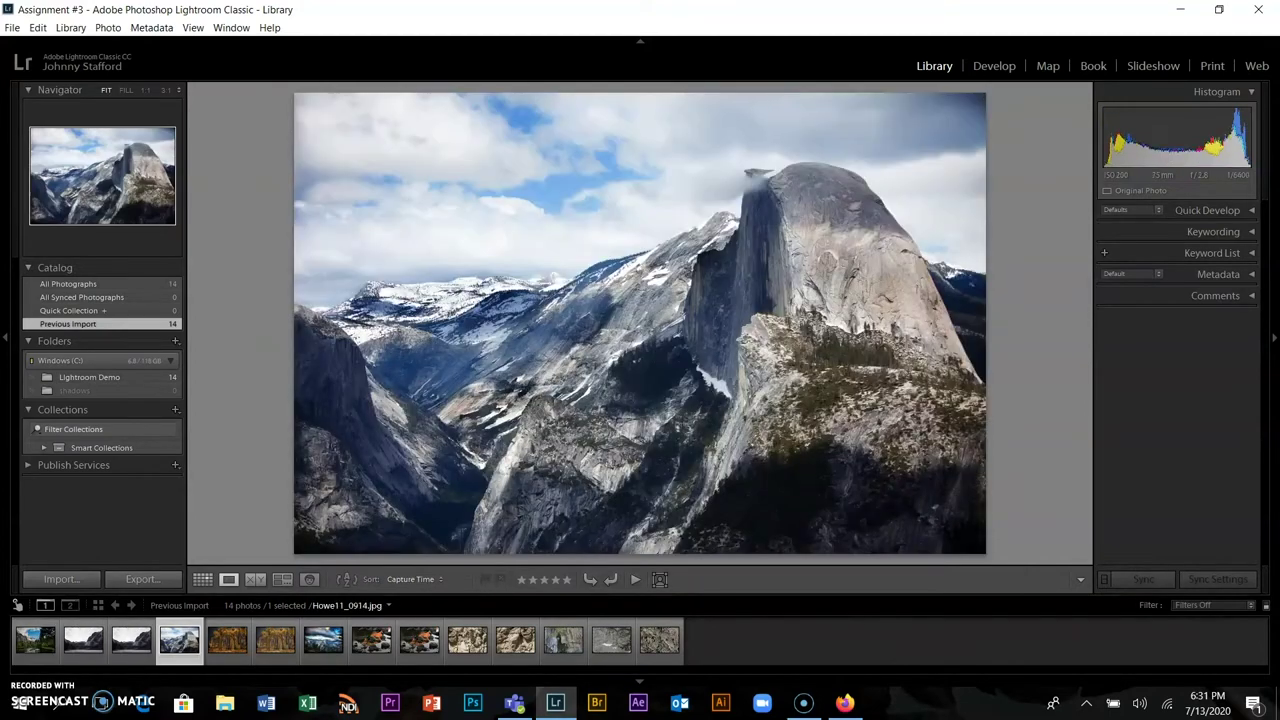
{"action": "key", "text": "Right"}
{"action": "key", "text": "Right"}
{"action": "key", "text": "Right"}
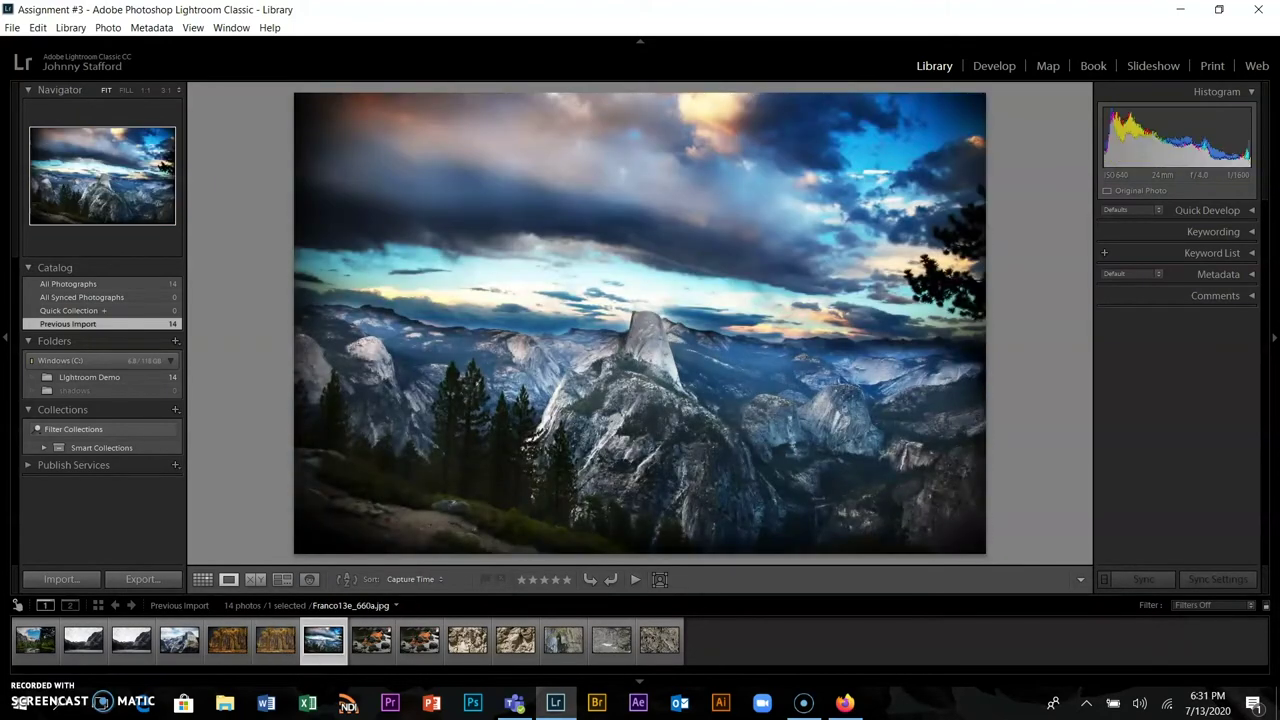
{"action": "key", "text": "Right"}
{"action": "key", "text": "Right"}
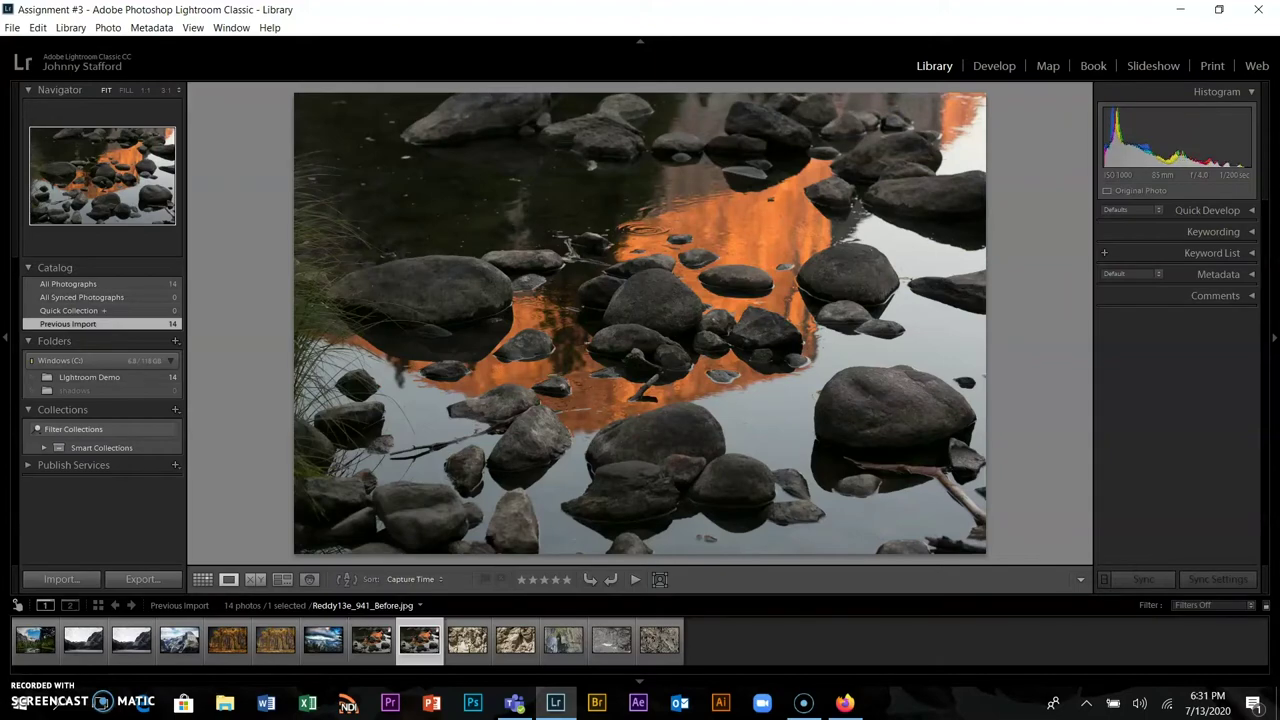
{"action": "key", "text": "Right"}
{"action": "key", "text": "Right"}
{"action": "key", "text": "Right"}
{"action": "key", "text": "Right"}
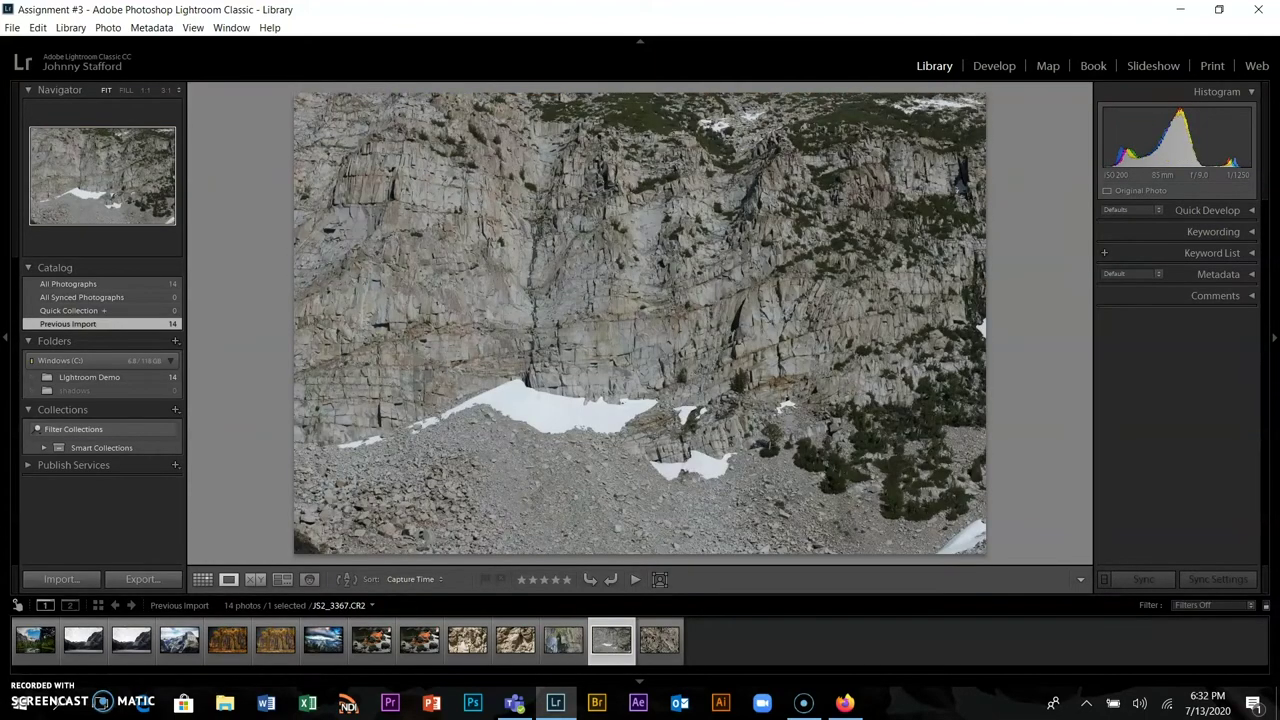
{"action": "key", "text": "Right"}
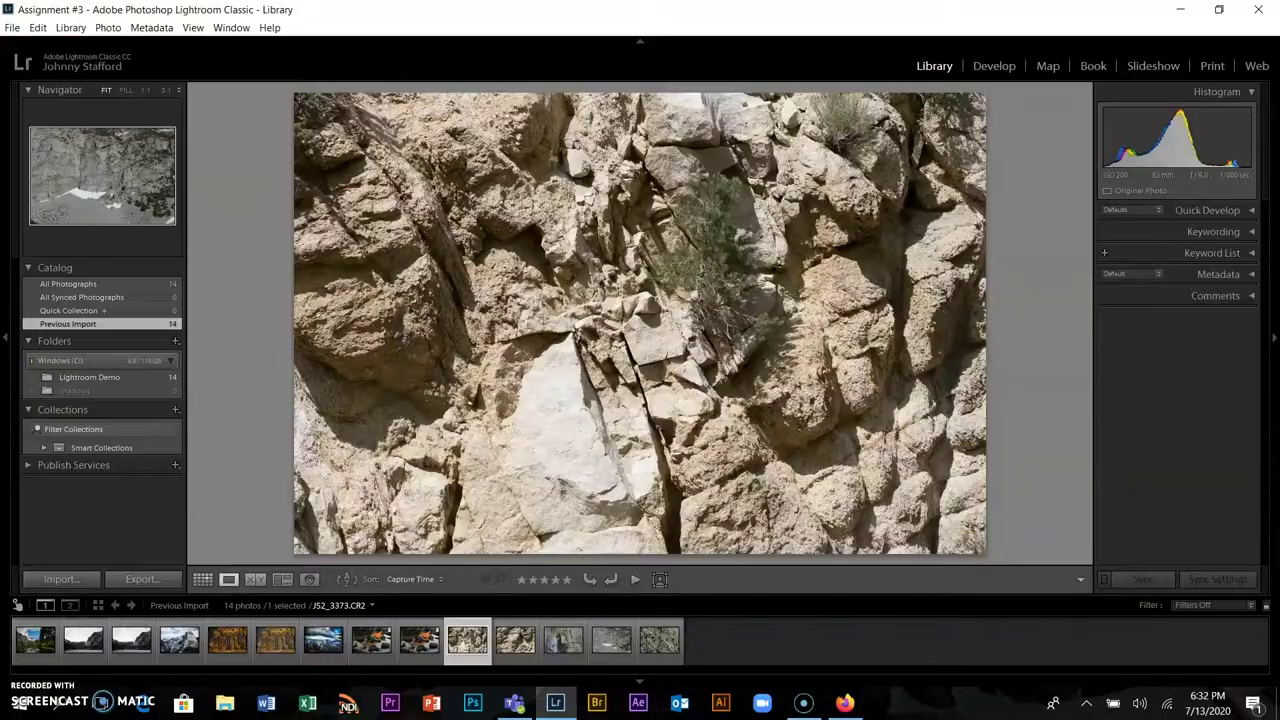
Review the enlarged photos again in reverse order, going back to Heiner09_0566.jpg at the start of the filmstrip
{"action": "key", "text": "Left"}
{"action": "key", "text": "Left"}
{"action": "key", "text": "Left"}
{"action": "key", "text": "Left"}
{"action": "key", "text": "Left"}
{"action": "key", "text": "Left"}
{"action": "key", "text": "Left"}
{"action": "key", "text": "Left"}
{"action": "key", "text": "Left"}
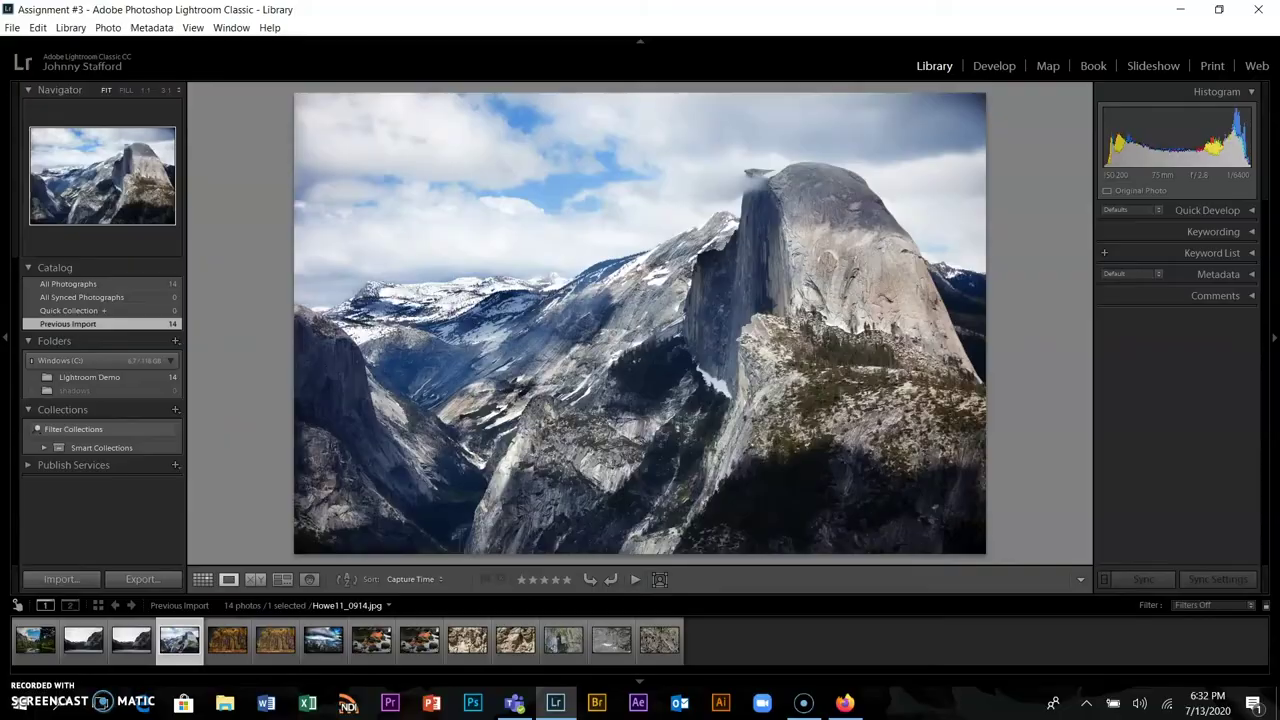
{"action": "key", "text": "Right"}
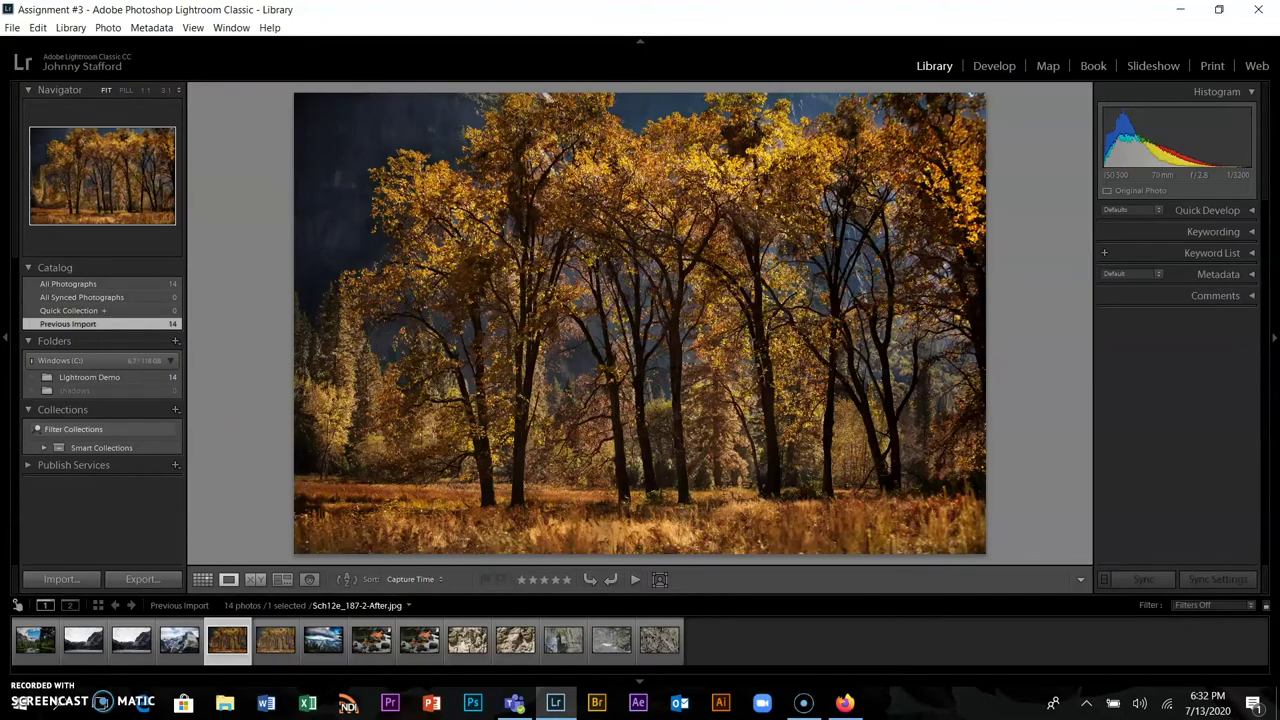
{"action": "key", "text": "Left"}
{"action": "key", "text": "Left"}
{"action": "key", "text": "Left"}
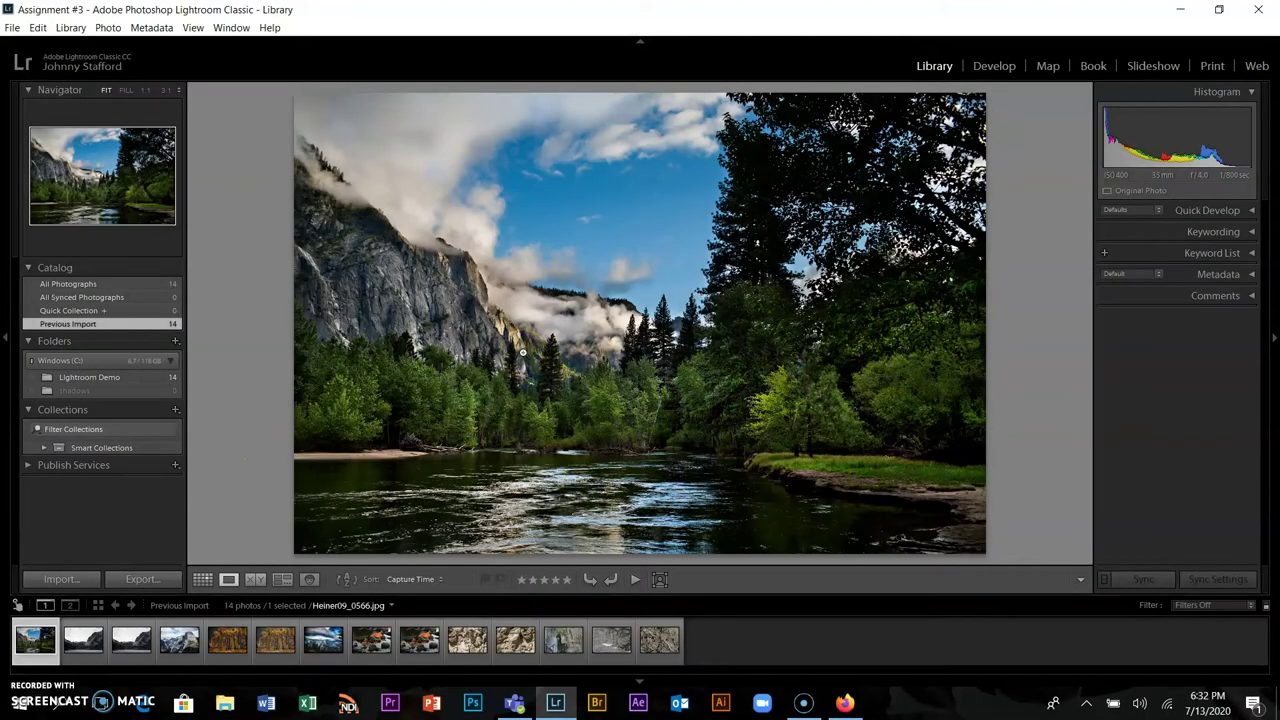
Try each star rating from 1 to 5 on Heiner09_0566.jpg and finish with a rating of 1 star
{"action": "key", "text": "1"}
{"action": "key", "text": "2"}
{"action": "key", "text": "3"}
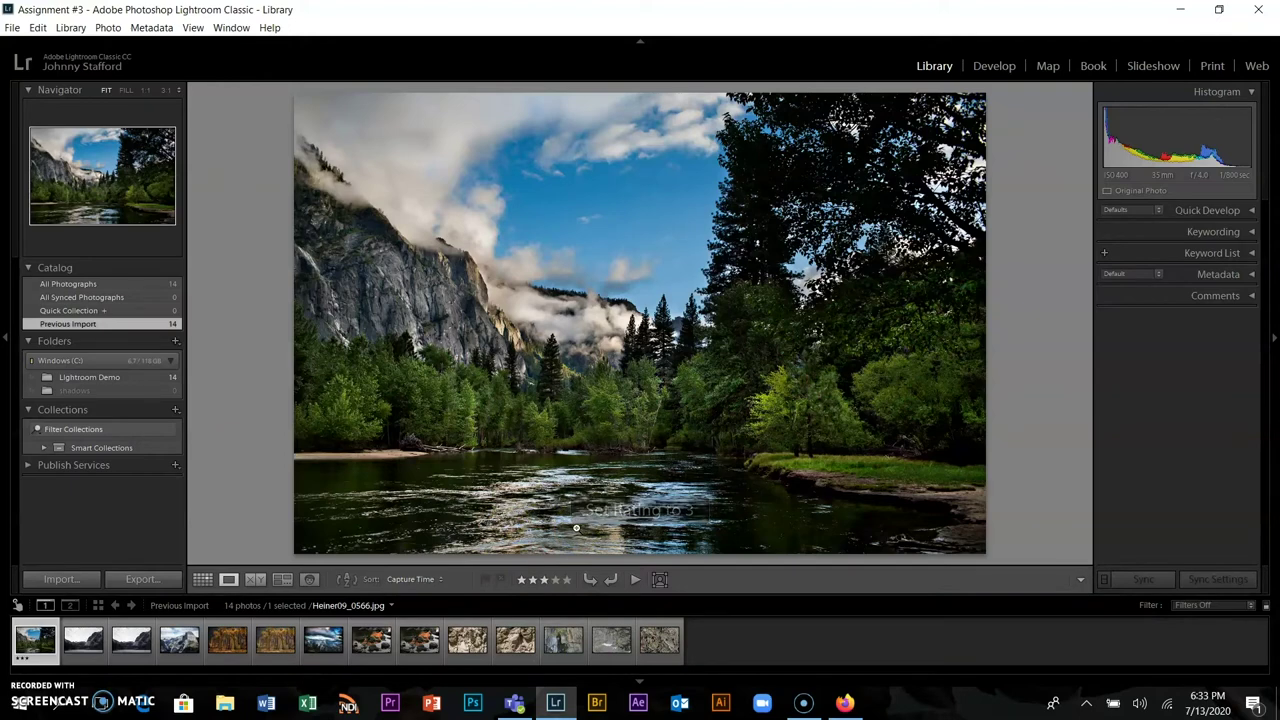
{"action": "key", "text": "4"}
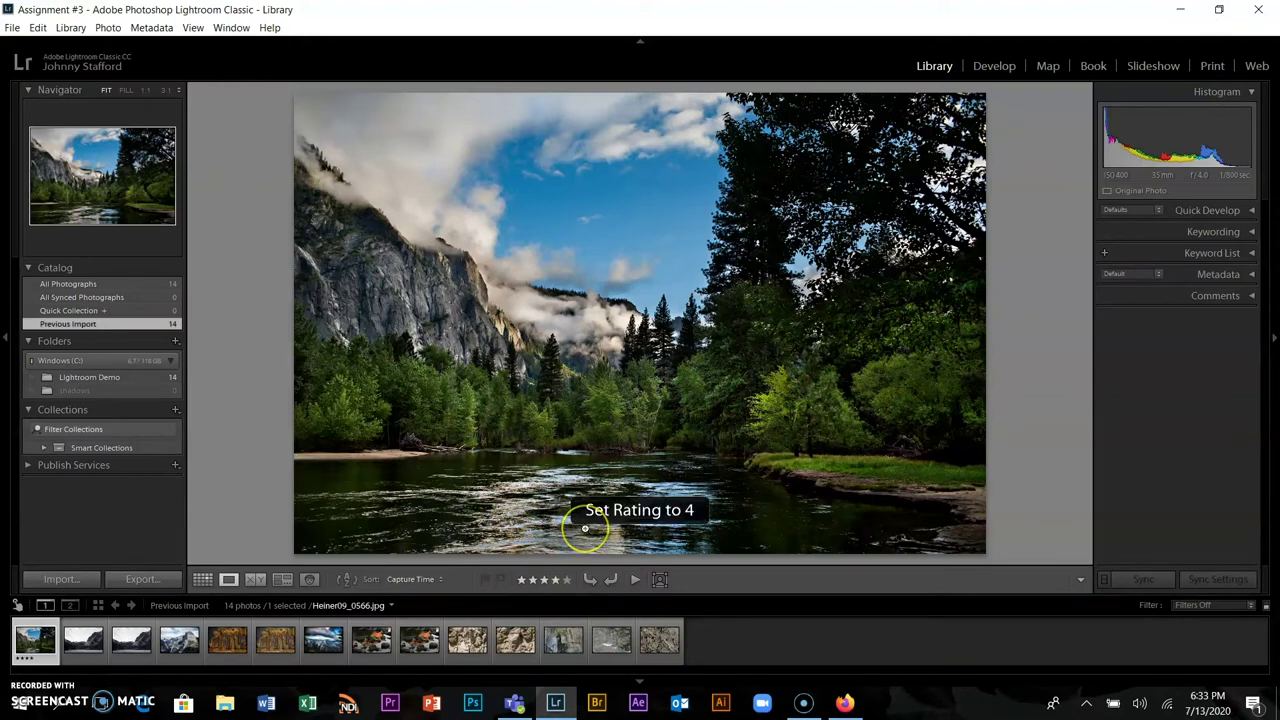
{"action": "key", "text": "5"}
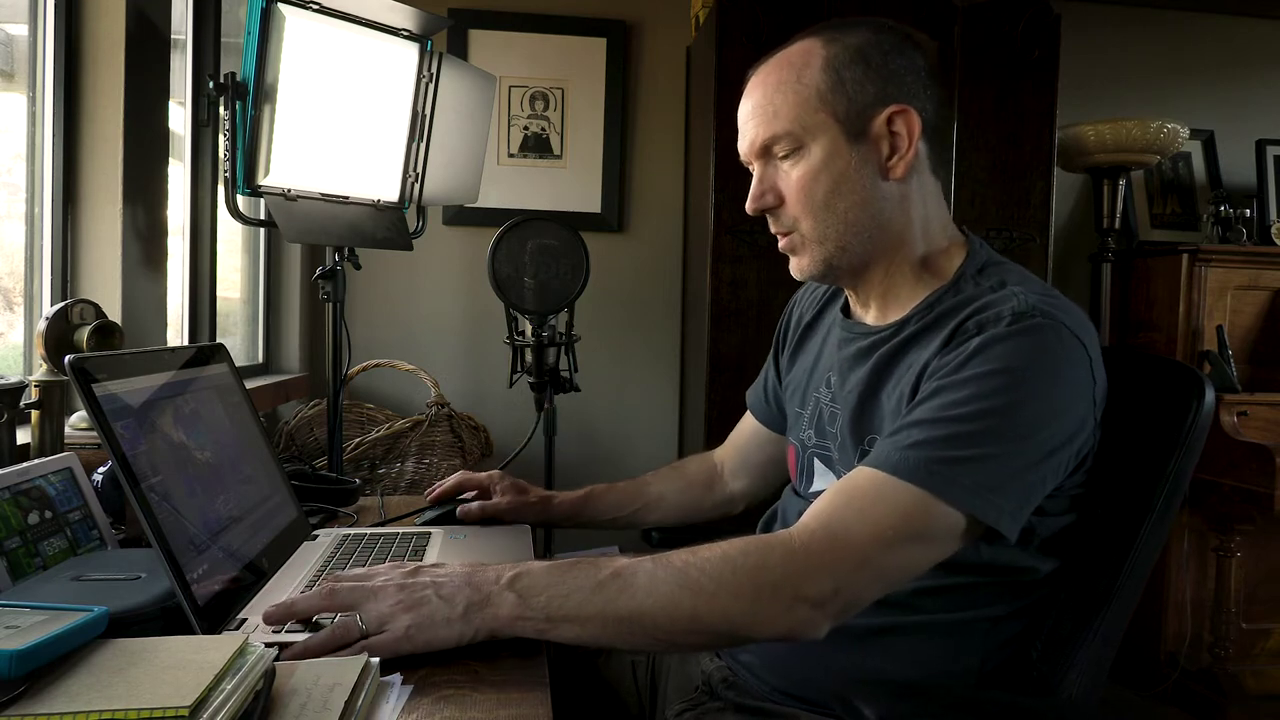
{"action": "key", "text": "1"}
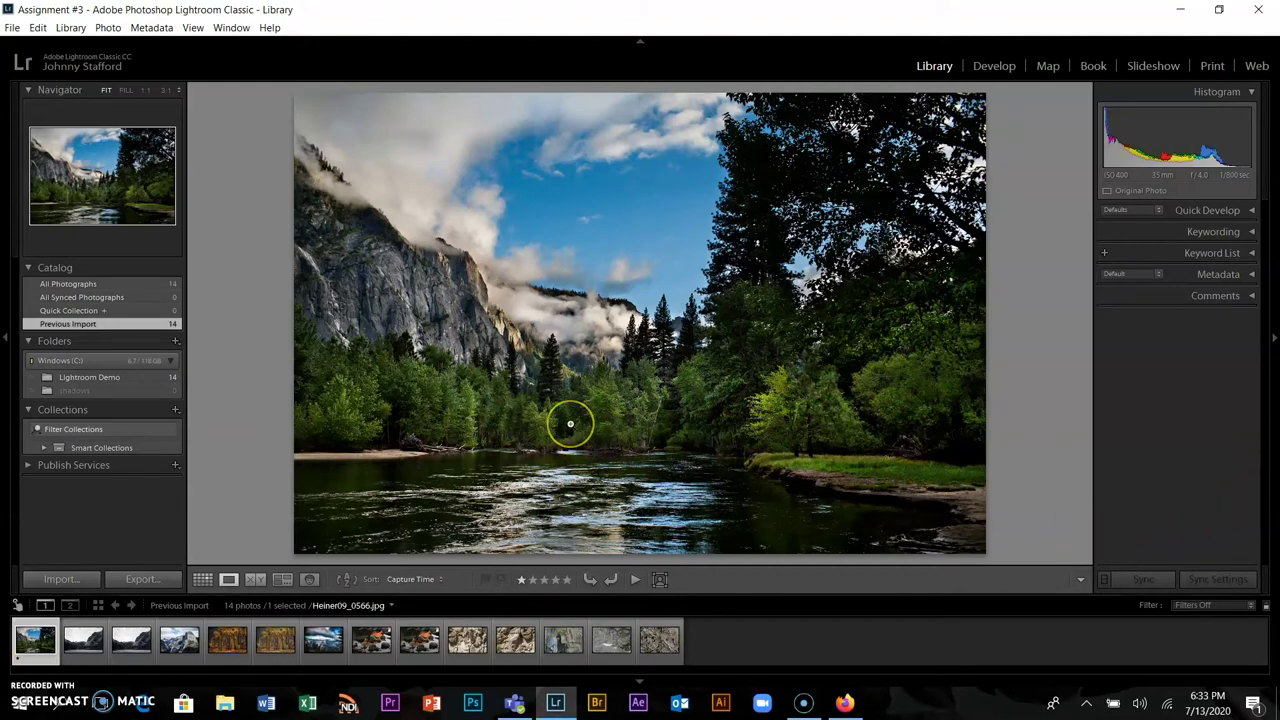
Inspect the trees and riverbank of Heiner09_0566.jpg at 1:1, return to the fitted view, and try a 2-star rating
{"action": "left_click", "coordinate": [570, 428]}
{"action": "left_click_drag", "start_coordinate": [666, 357], "coordinate": [357, 360]}
{"action": "left_click", "coordinate": [558, 362]}
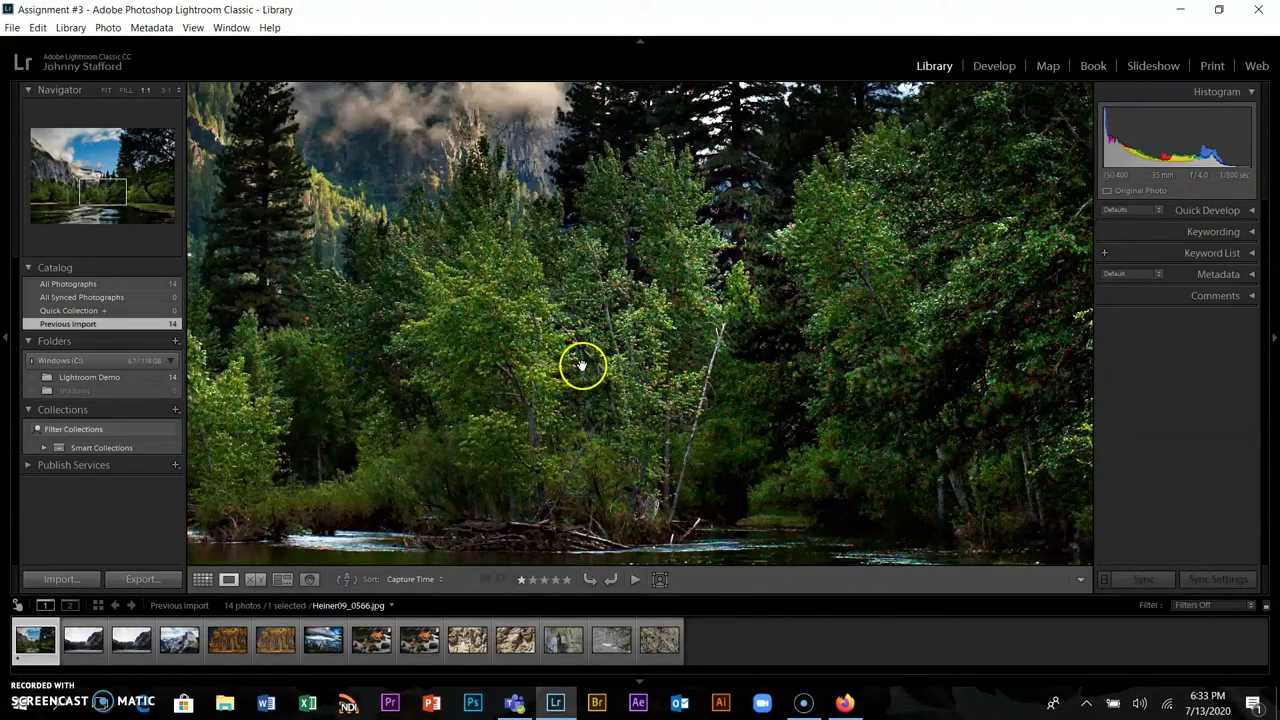
{"action": "left_click_drag", "start_coordinate": [663, 381], "coordinate": [842, 315]}
{"action": "left_click", "coordinate": [838, 316]}
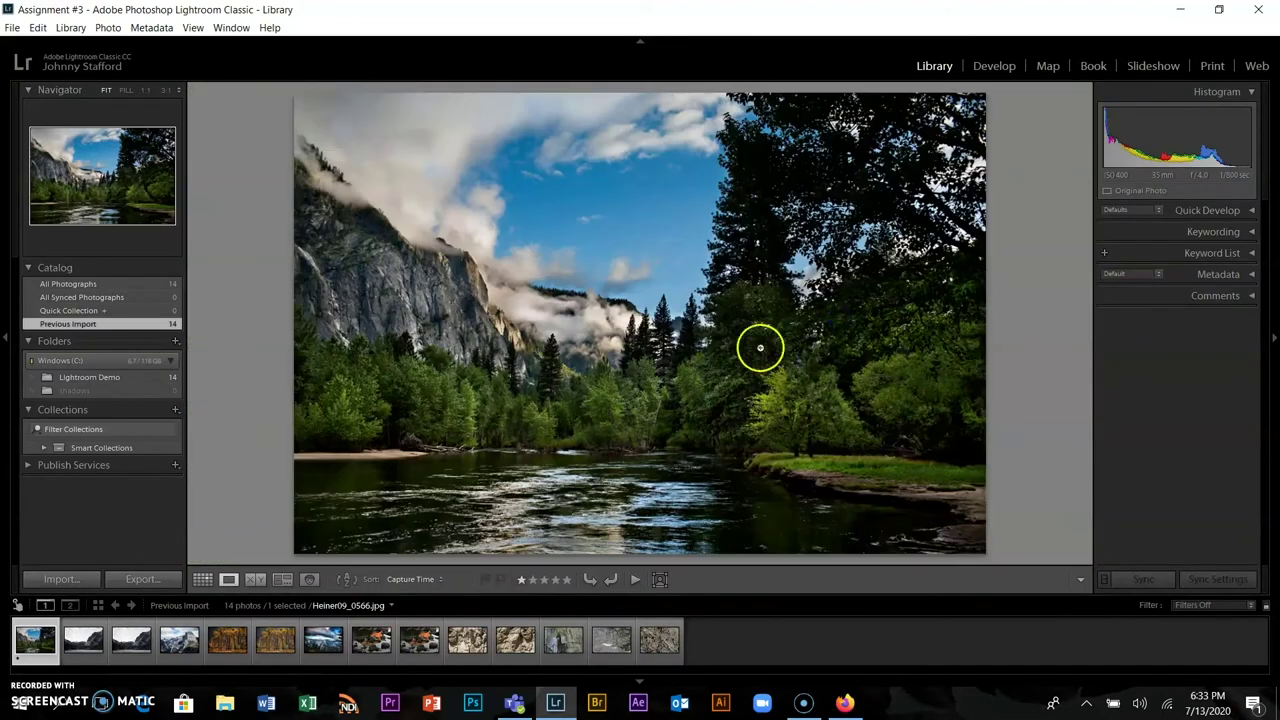
{"action": "left_click", "coordinate": [686, 373]}
{"action": "left_click", "coordinate": [679, 375]}
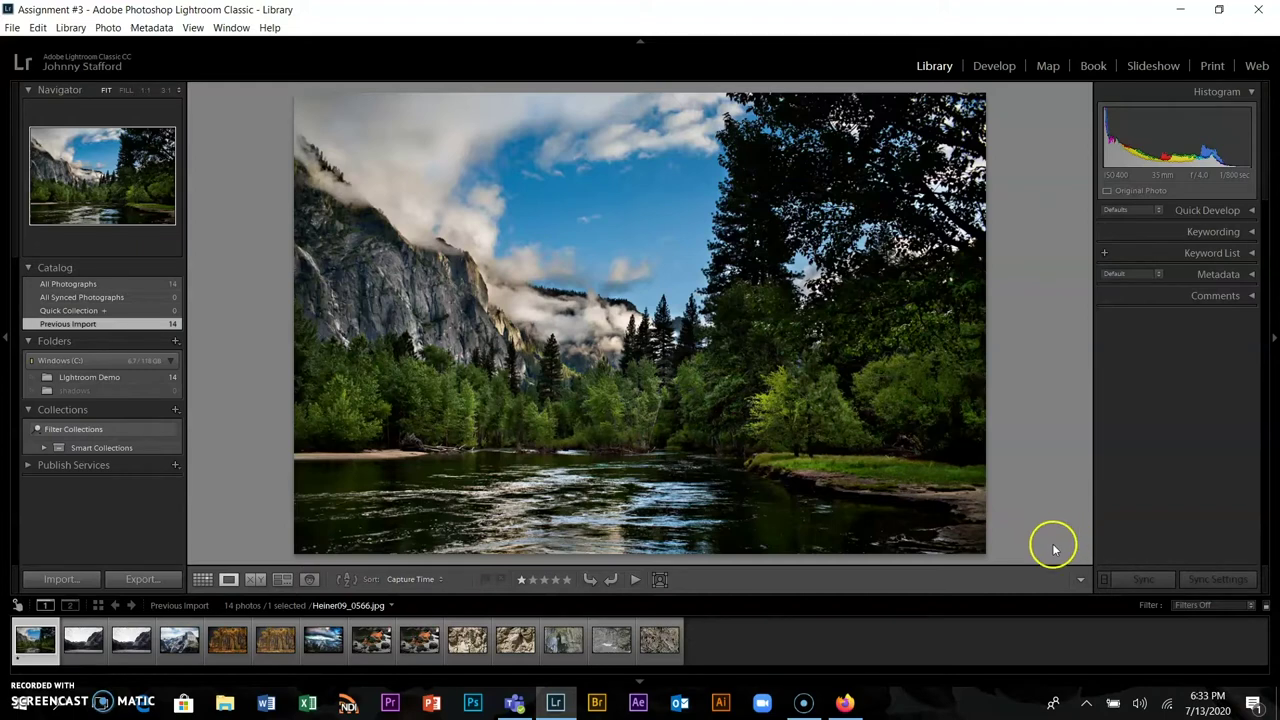
{"action": "left_click", "coordinate": [533, 581]}
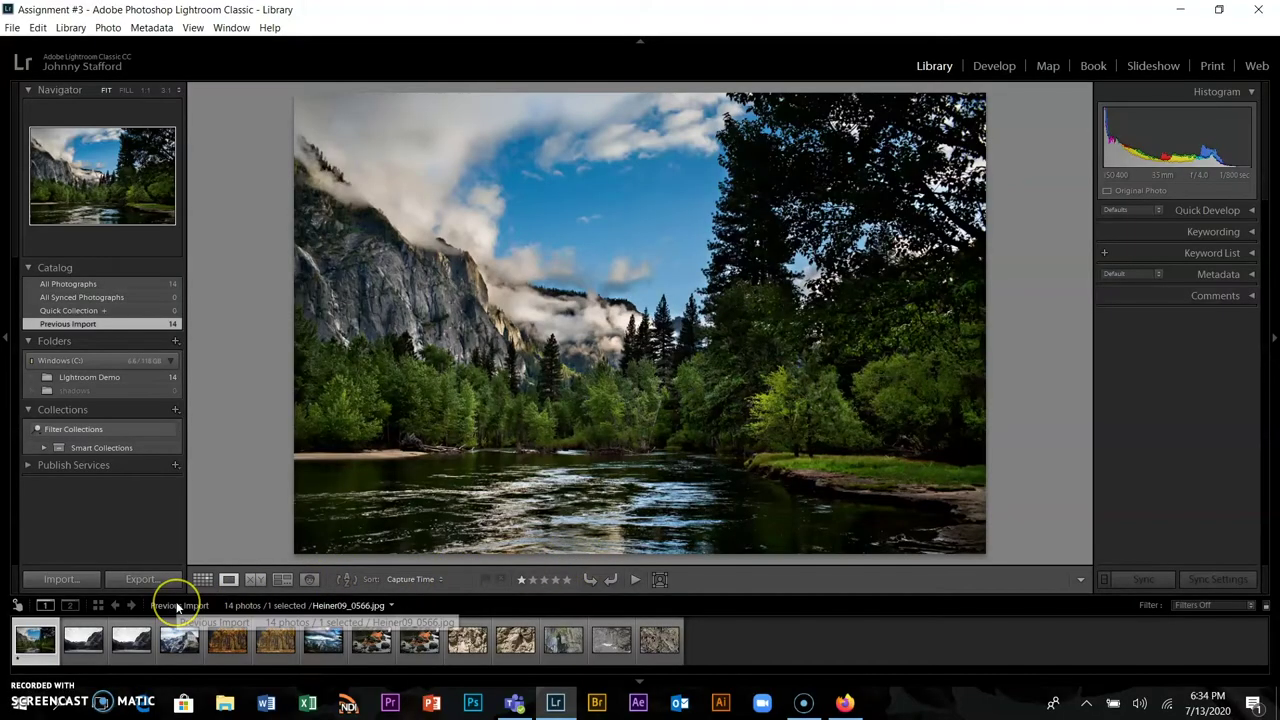
Rate each photo 1 star in filmstrip order, from Keat10_0807.CR2 through Franco13e_660a.jpg
{"action": "key", "text": "Right"}
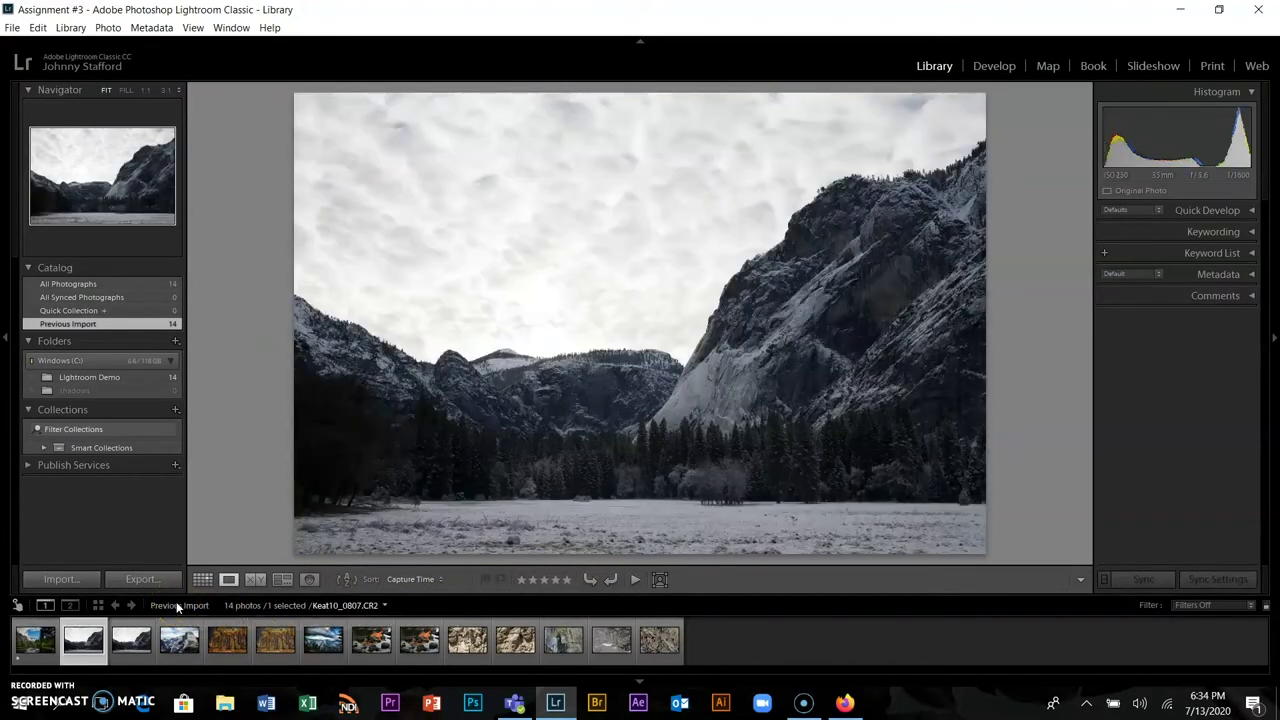
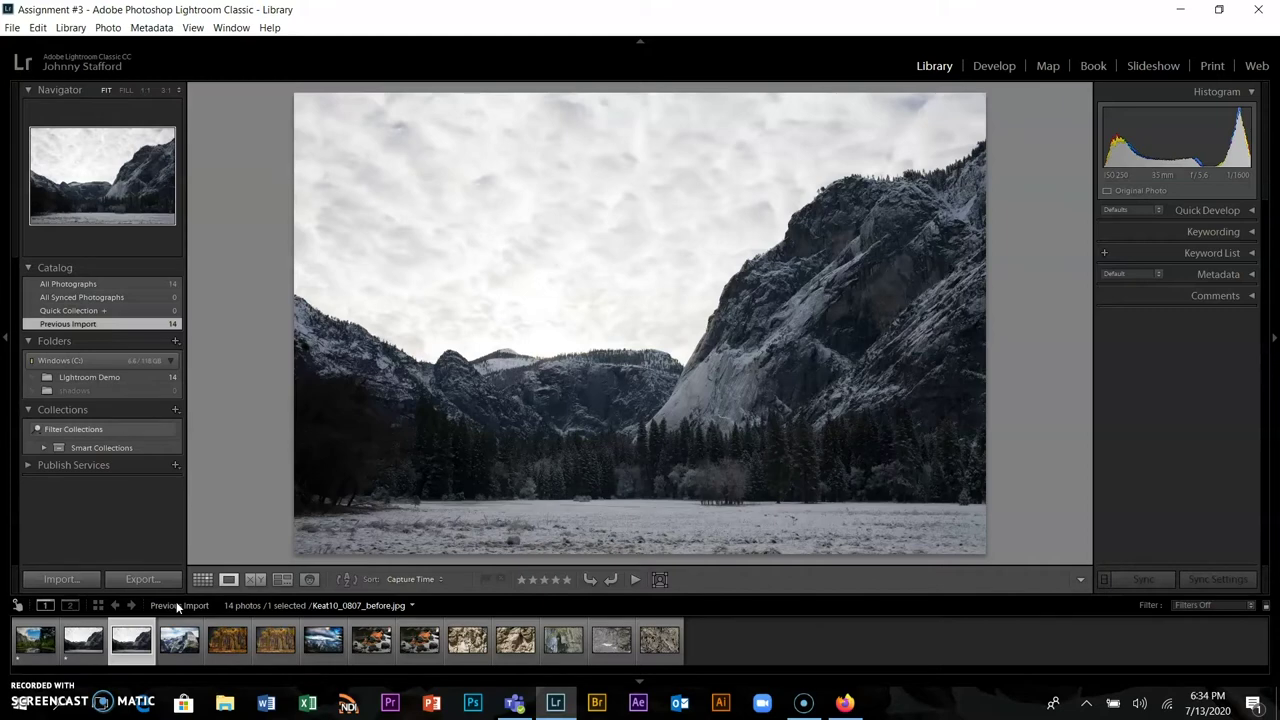
{"action": "key", "text": "Right"}
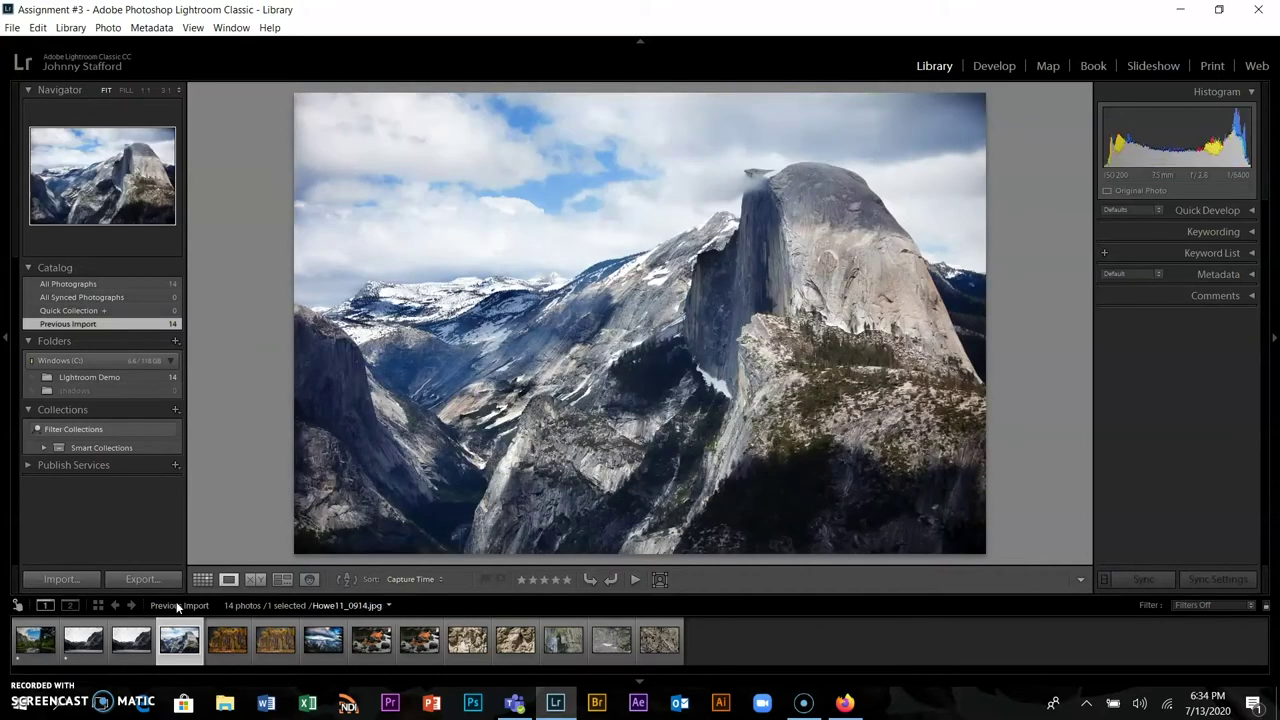
{"action": "key", "text": "1"}
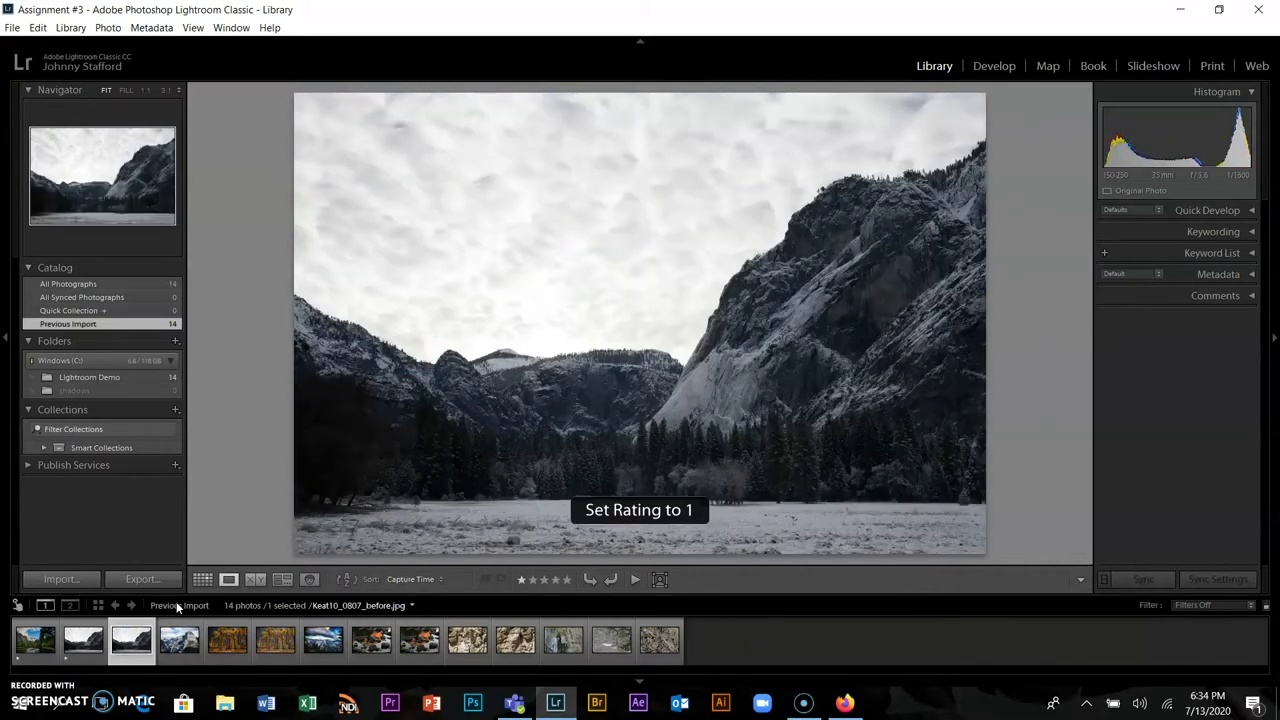
{"action": "key", "text": "Right"}
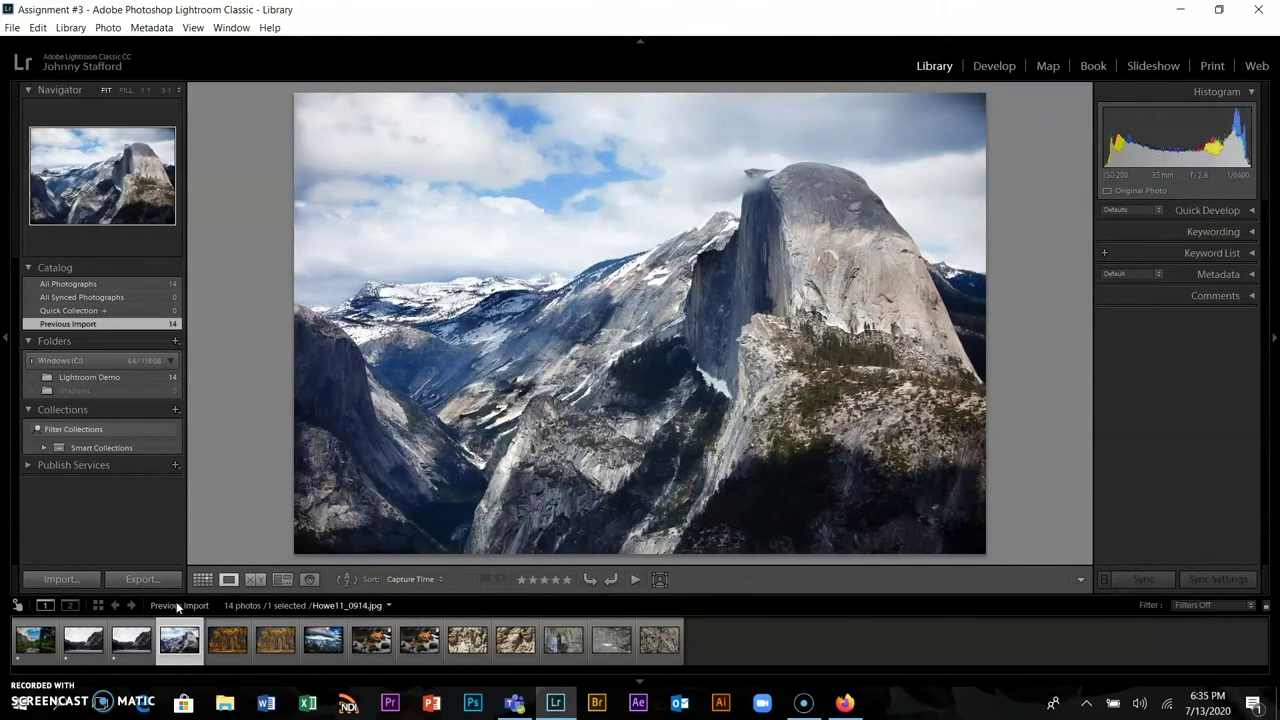
{"action": "key", "text": "1"}
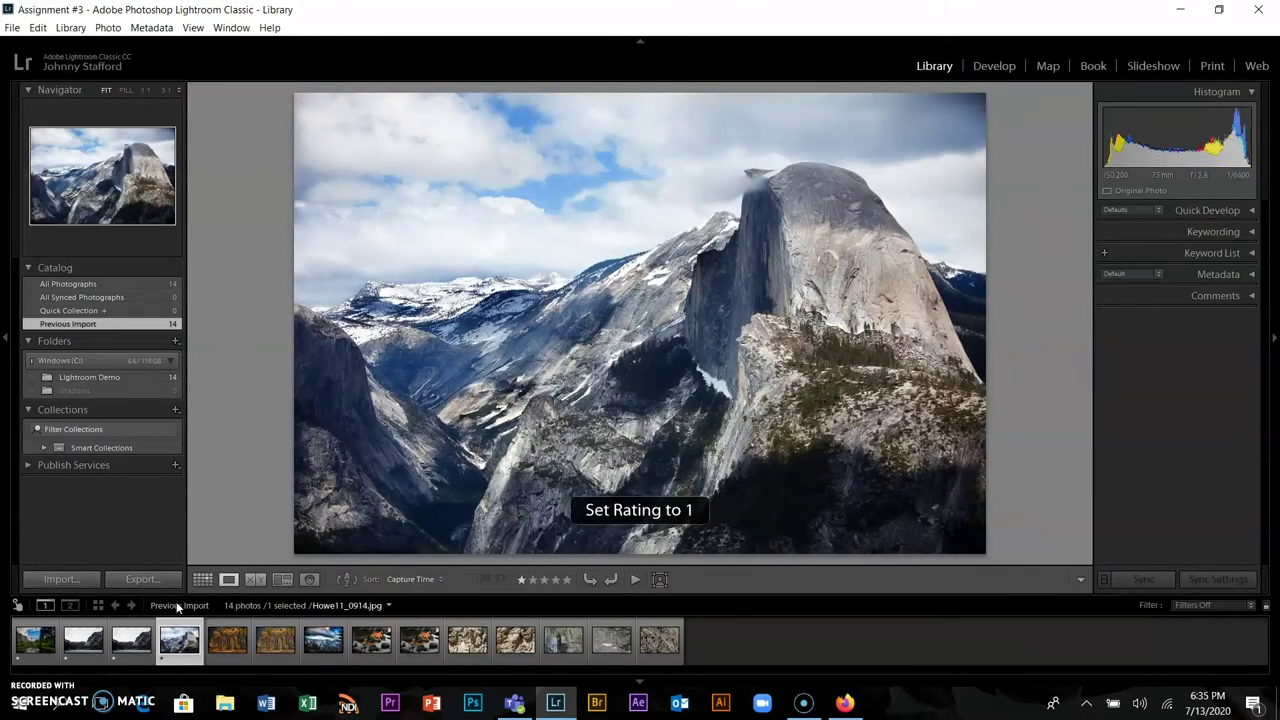
{"action": "key", "text": "Right"}
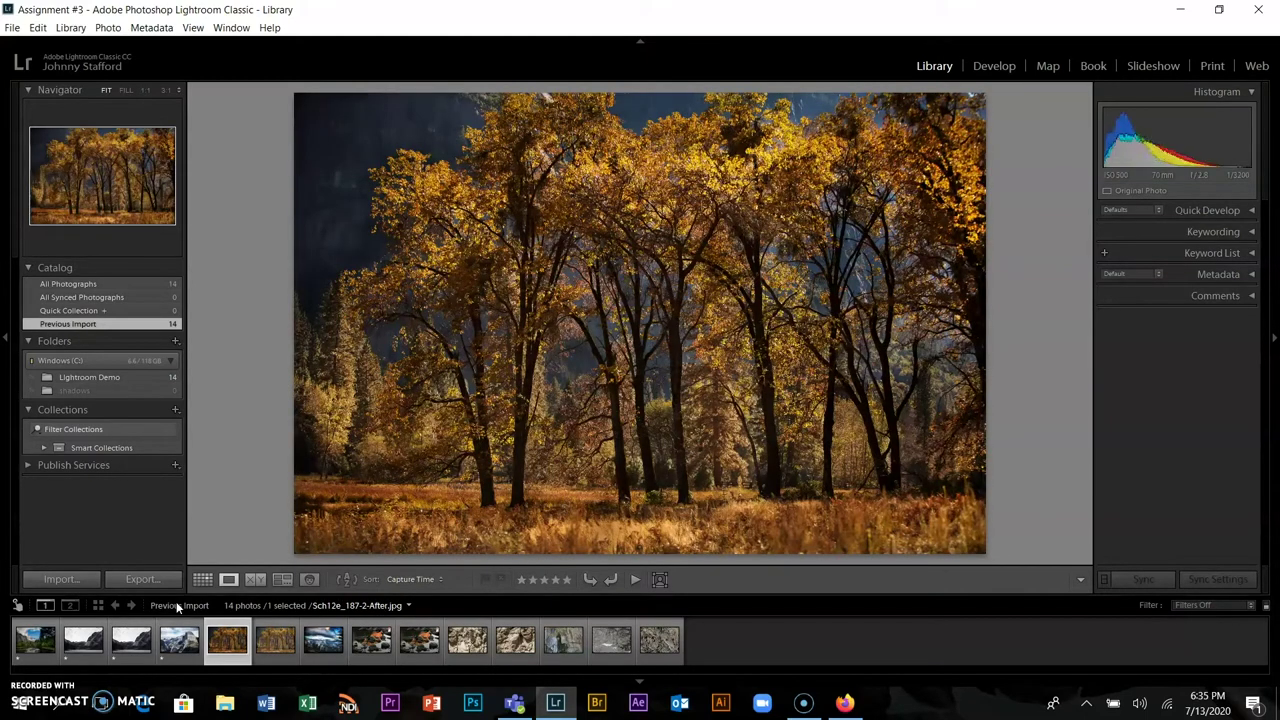
{"action": "key", "text": "1"}
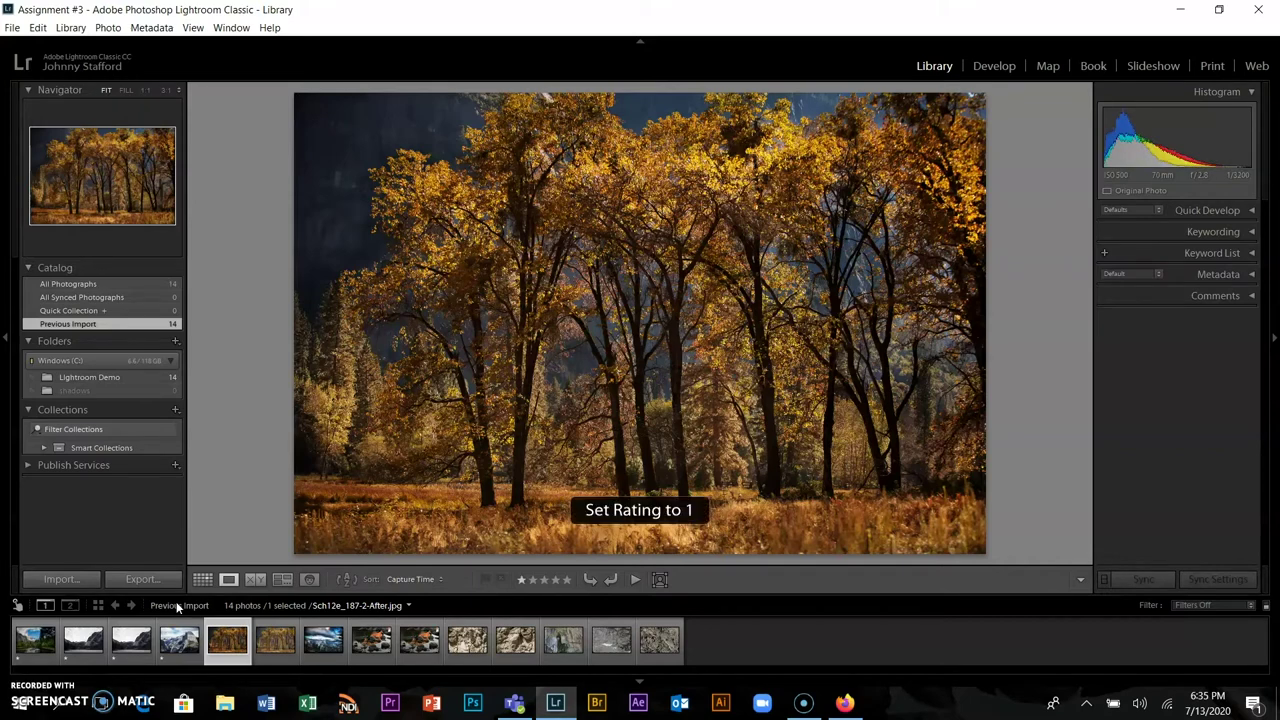
{"action": "key", "text": "Right"}
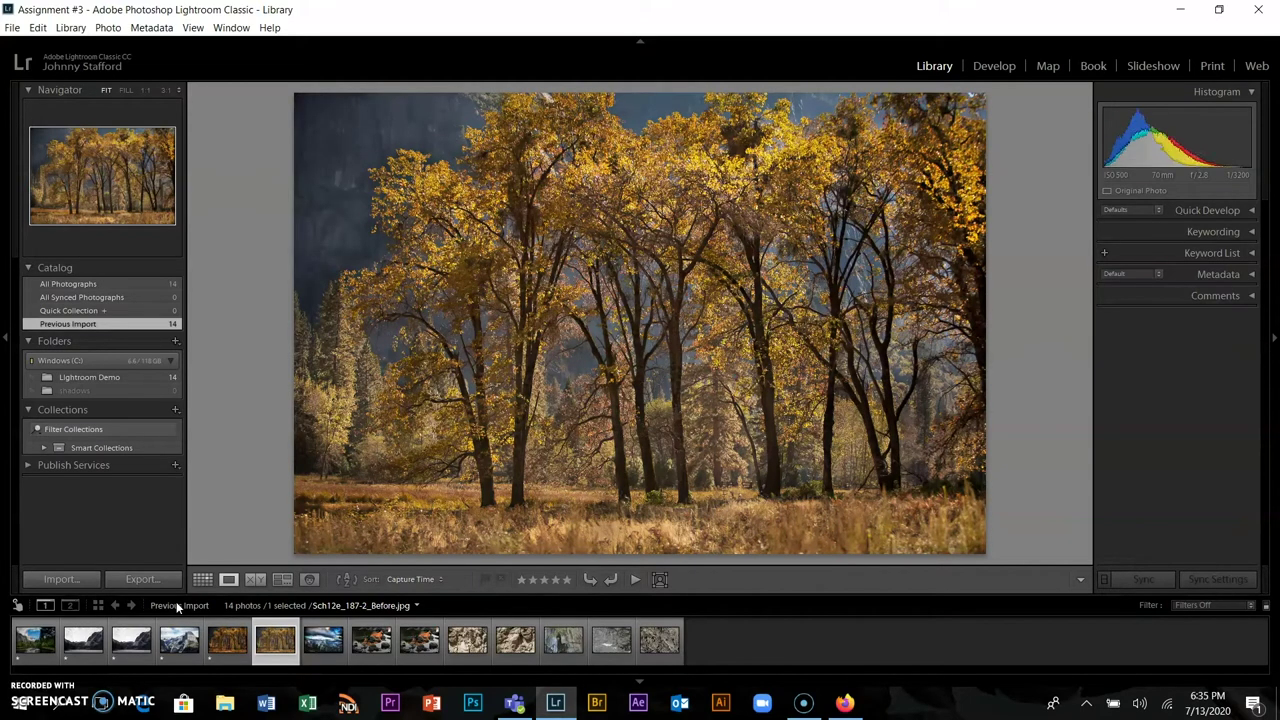
{"action": "key", "text": "1"}
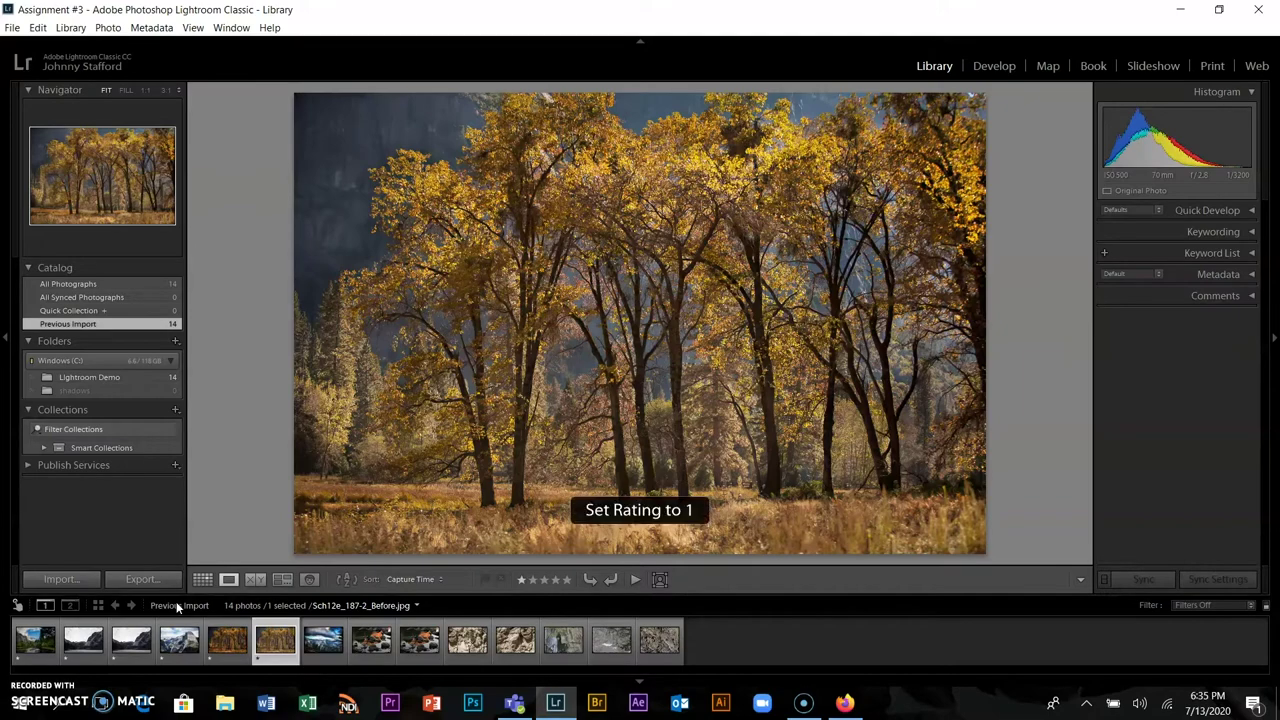
{"action": "key", "text": "Right"}
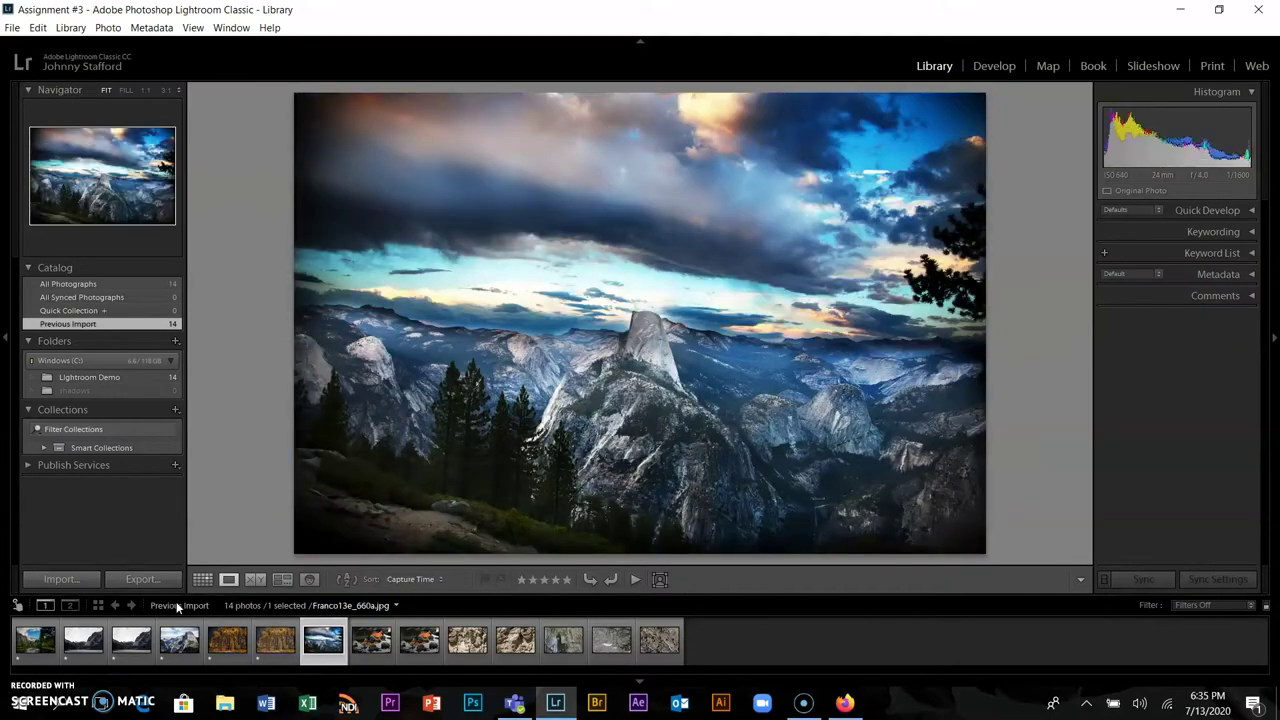
{"action": "key", "text": "1"}
Give the remaining photos a 1-star rating, from the river-rock reflection shots through JS2_3373.CR2 at the end of the filmstrip
{"action": "key", "text": "Right"}
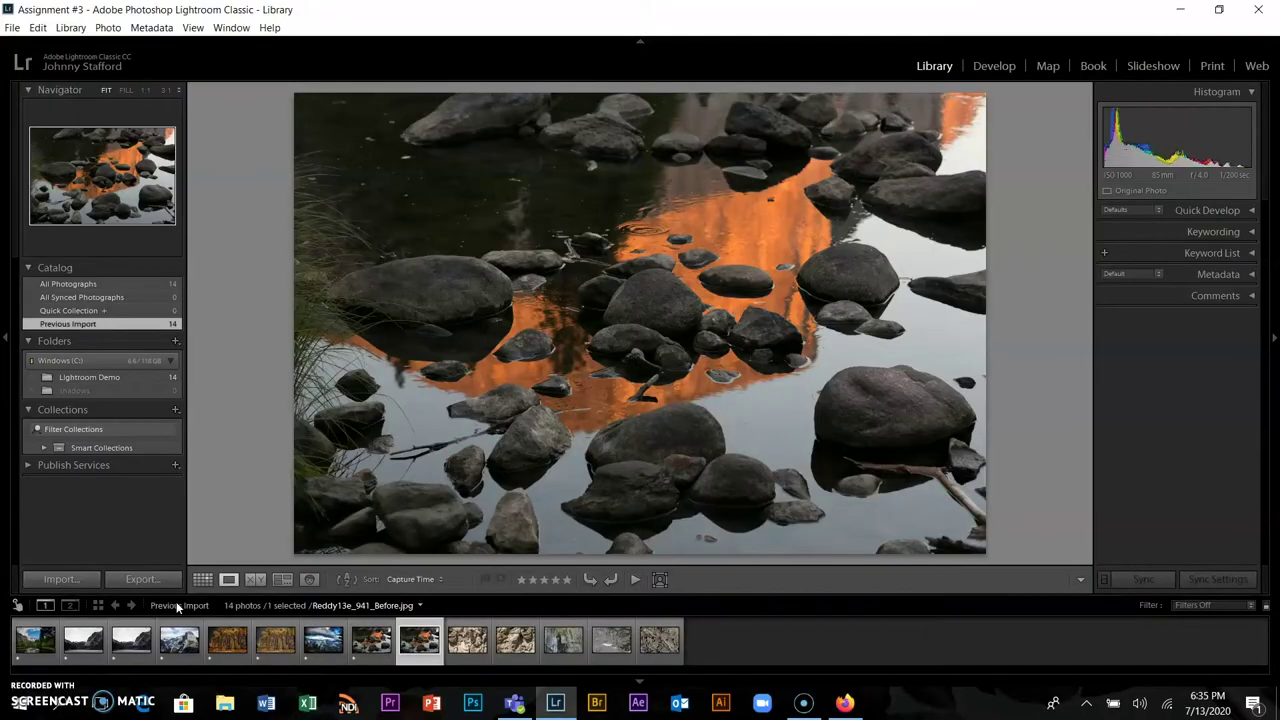
{"action": "key", "text": "1"}
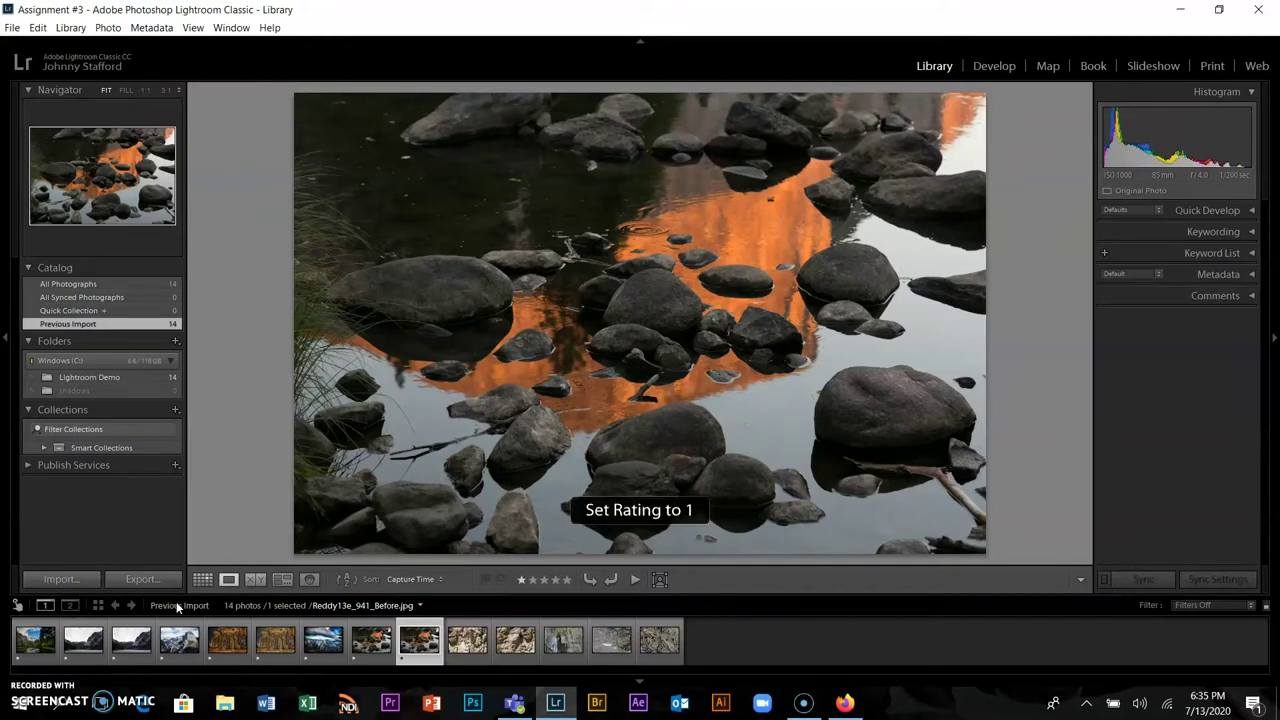
{"action": "key", "text": "Right"}
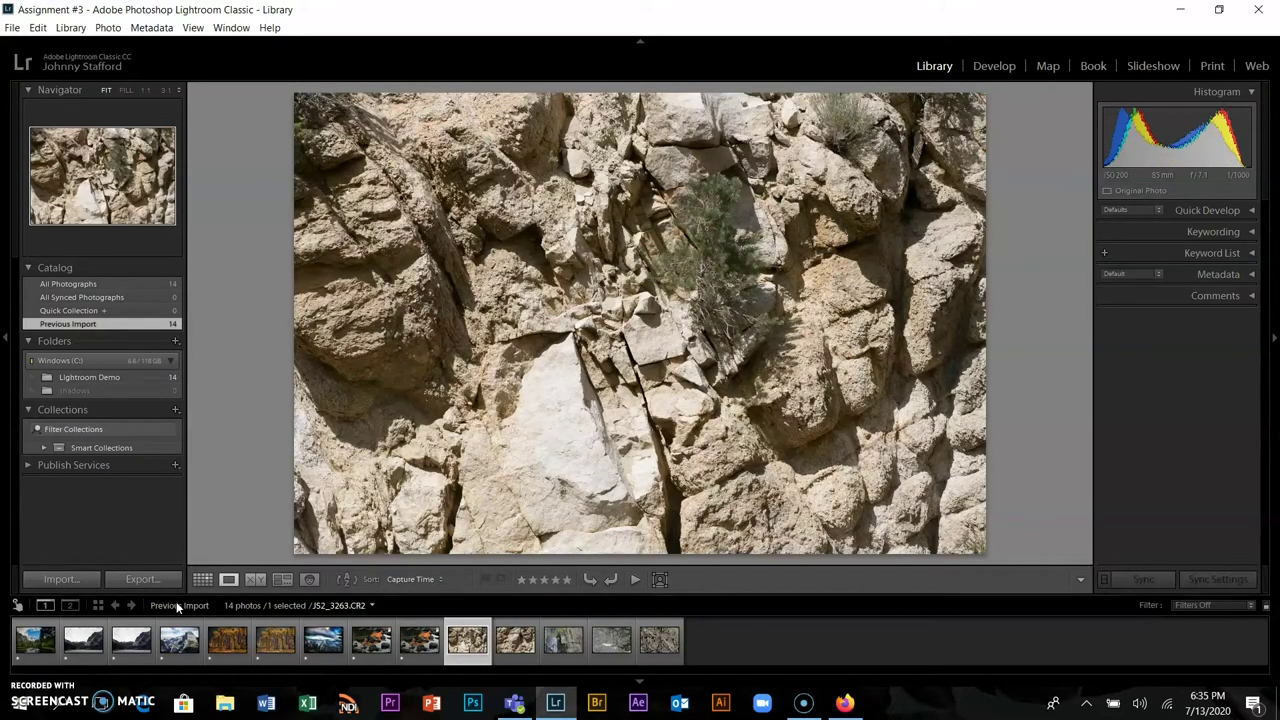
{"action": "key", "text": "1"}
{"action": "key", "text": "Right"}
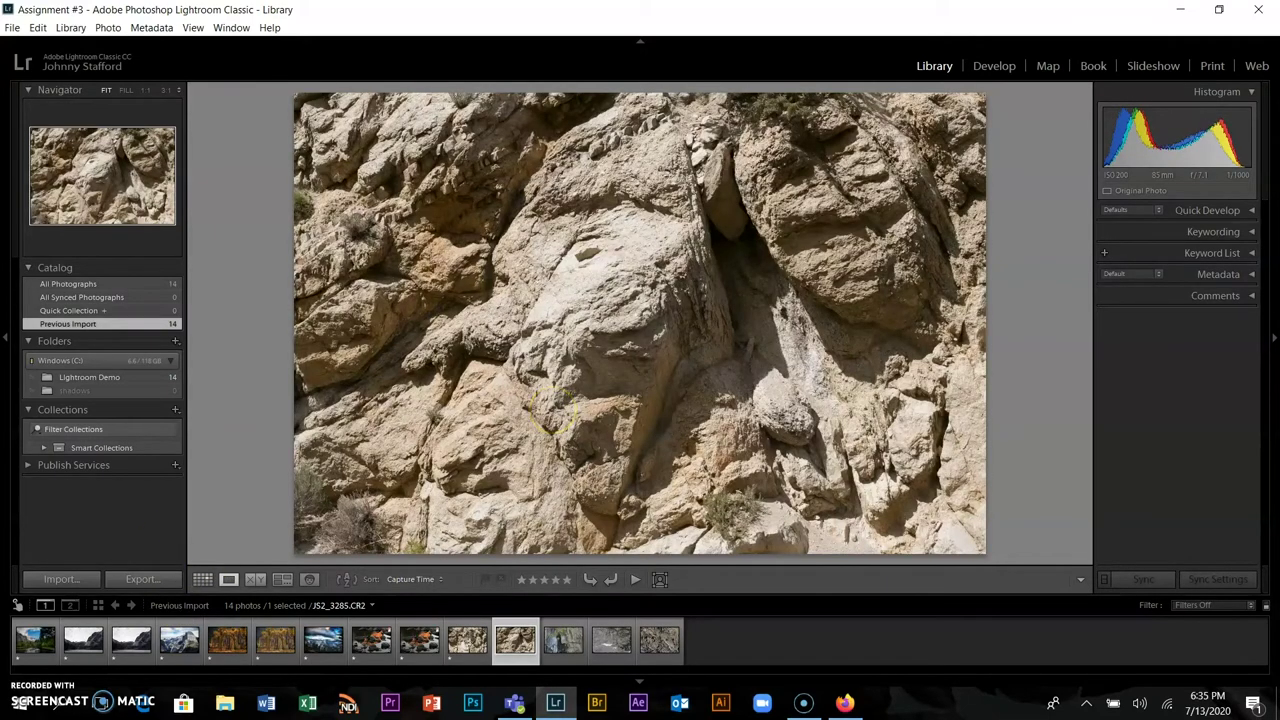
{"action": "key", "text": "1"}
{"action": "key", "text": "Right"}
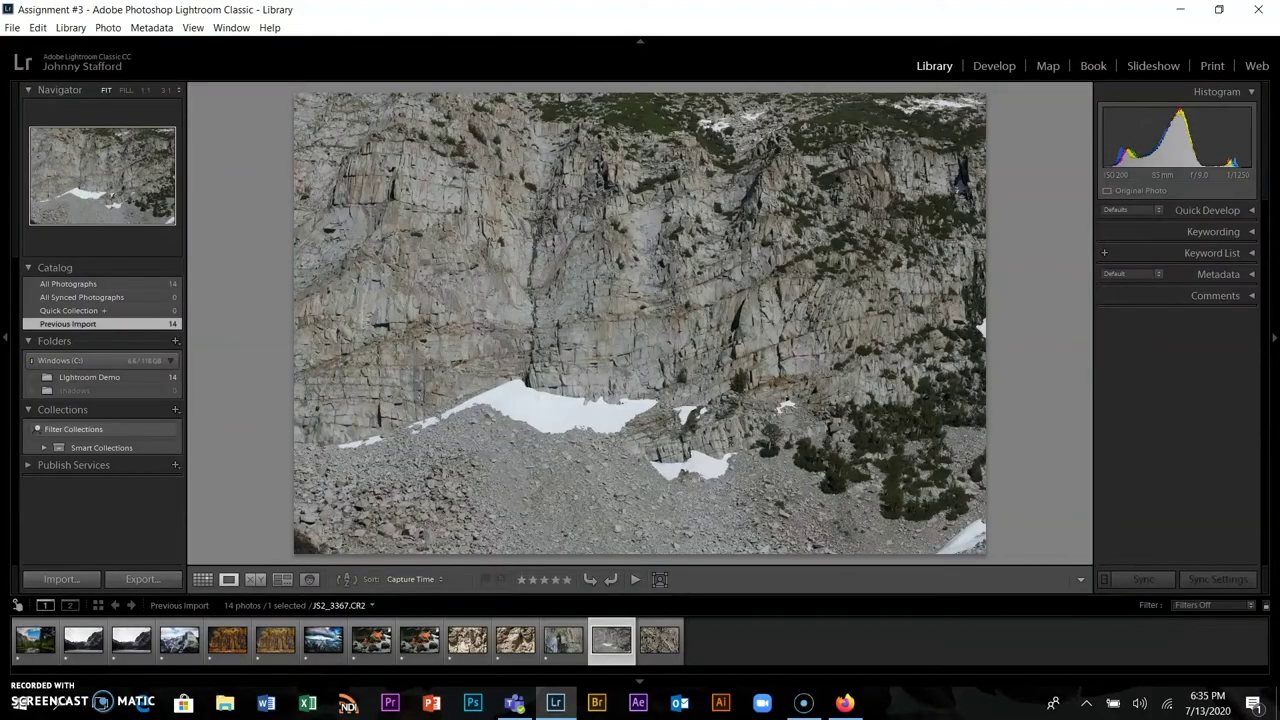
{"action": "key", "text": "1"}
{"action": "key", "text": "Right"}
{"action": "key", "text": "1"}
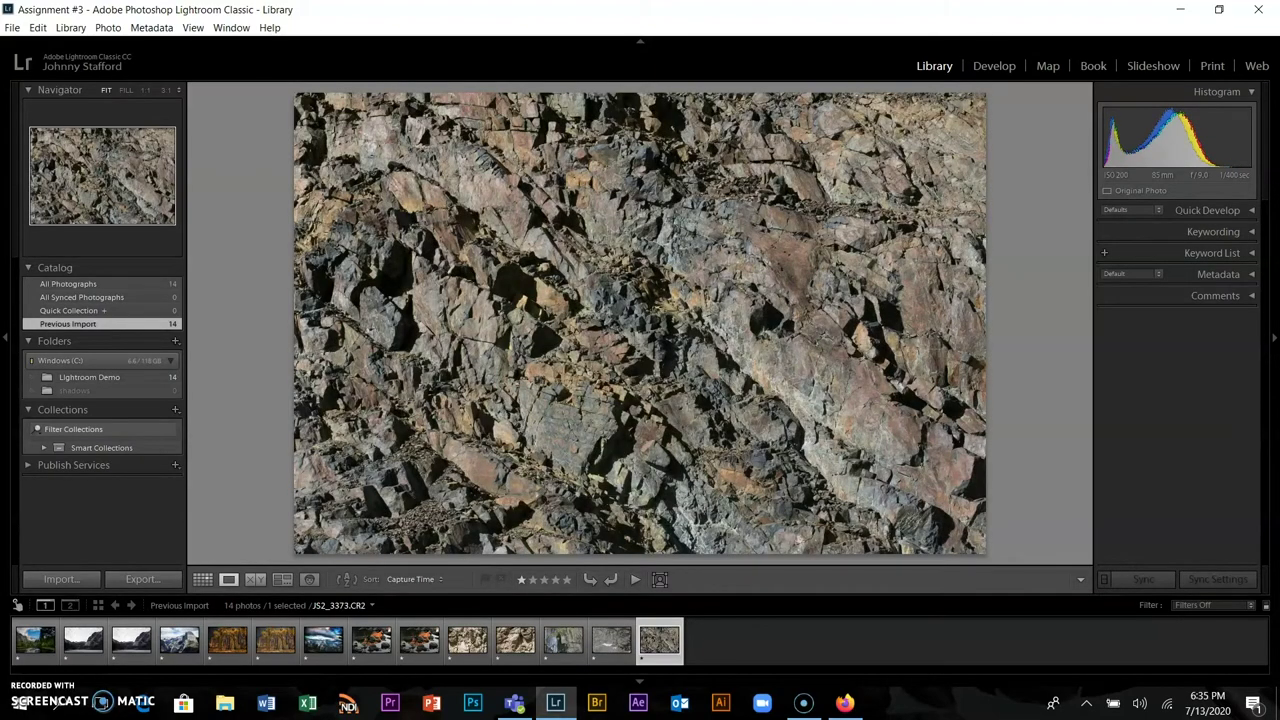
Go back to JS2_3367.CR2 and apply the Rated filter to the filmstrip
{"action": "key", "text": "Left"}
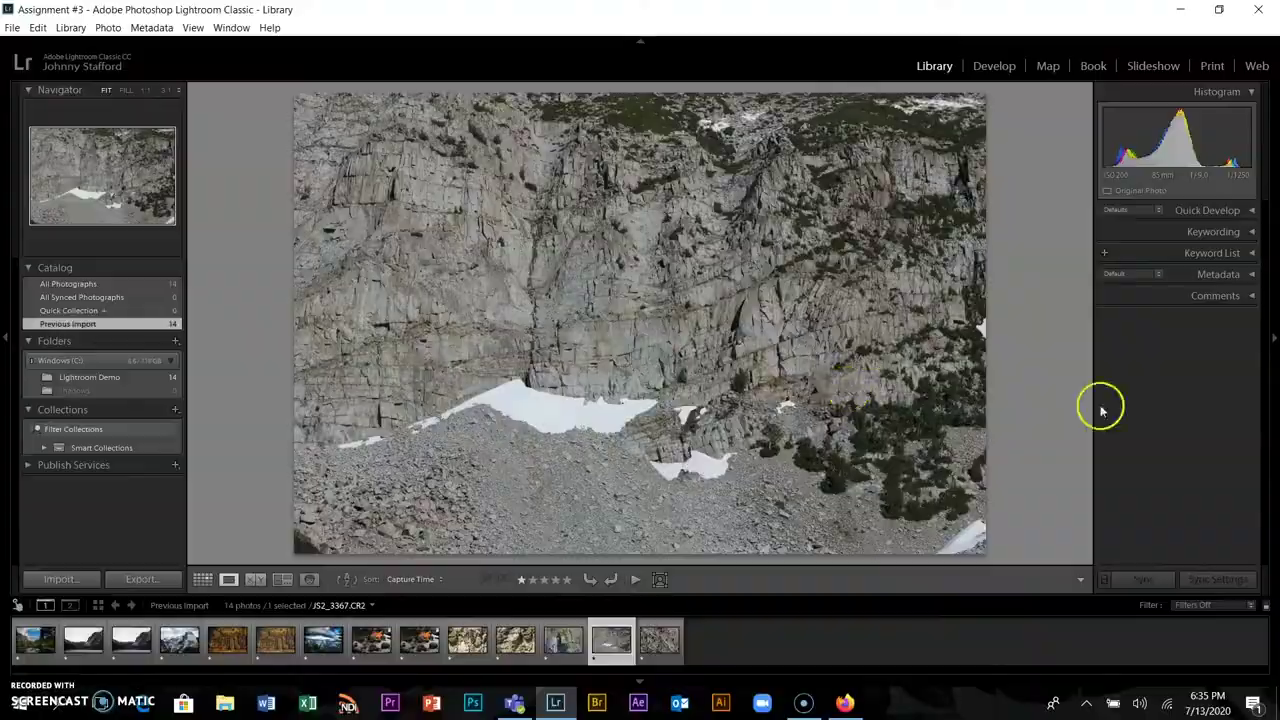
{"action": "left_click", "coordinate": [1253, 606]}
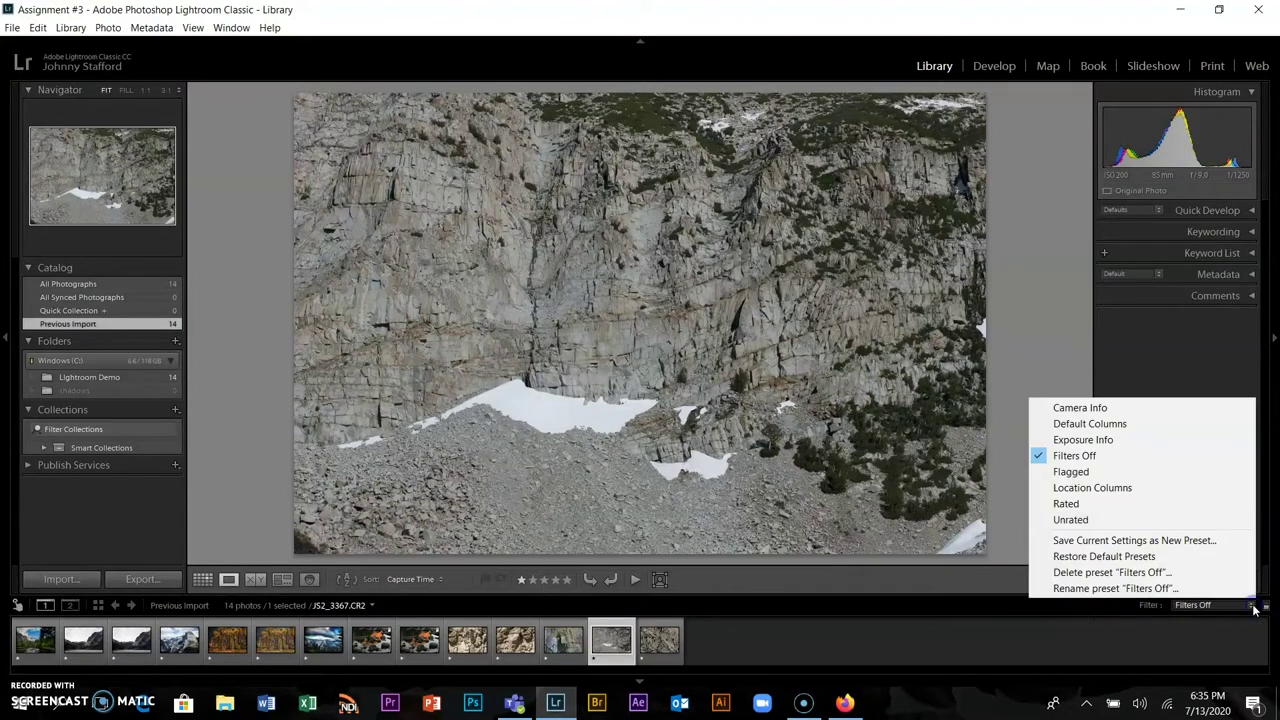
{"action": "left_click", "coordinate": [1076, 504]}
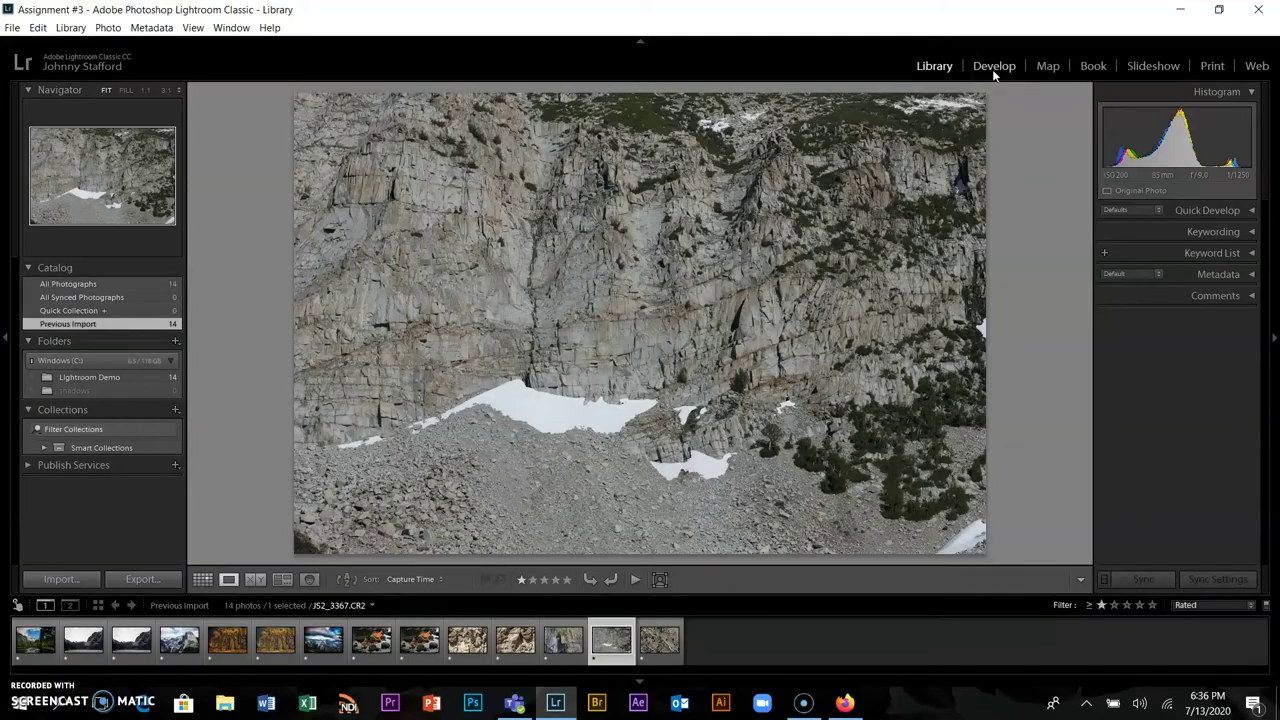
Switch to the Develop module, browse from the first photo to Sch12e_187-2_Before.jpg, and compare it with its After version
{"action": "left_click", "coordinate": [992, 69]}
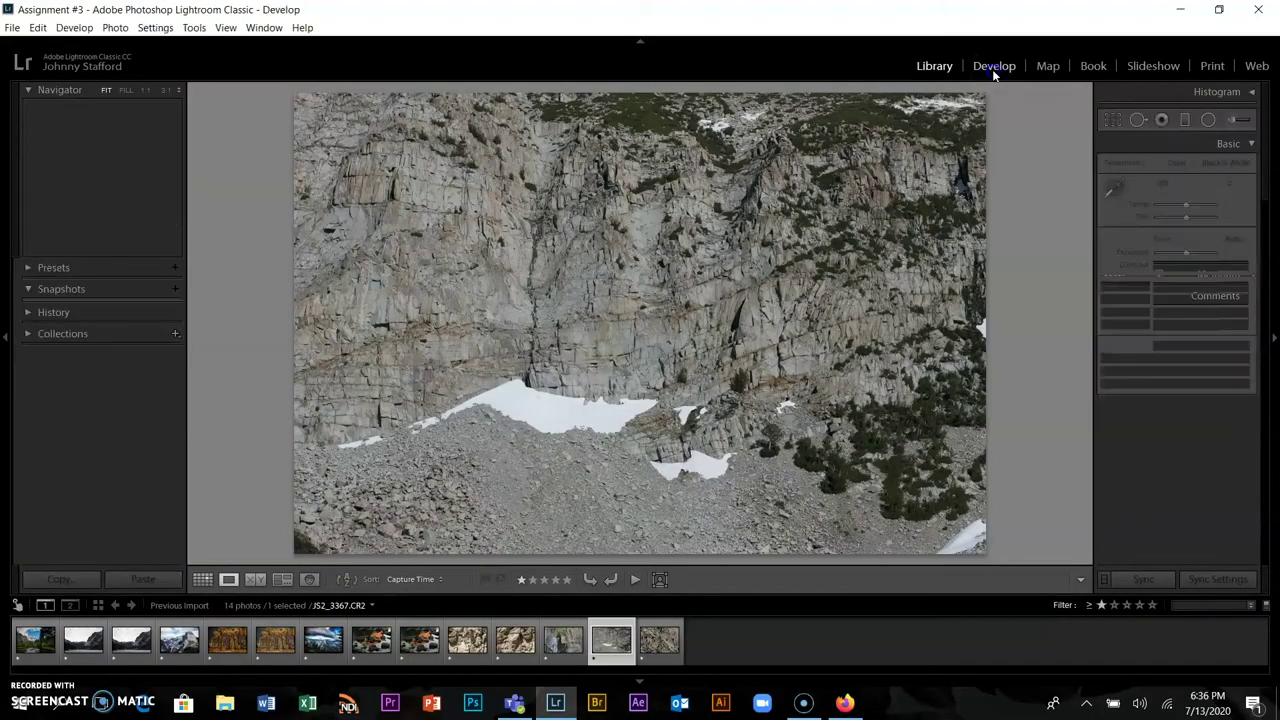
{"action": "left_click", "coordinate": [40, 638]}
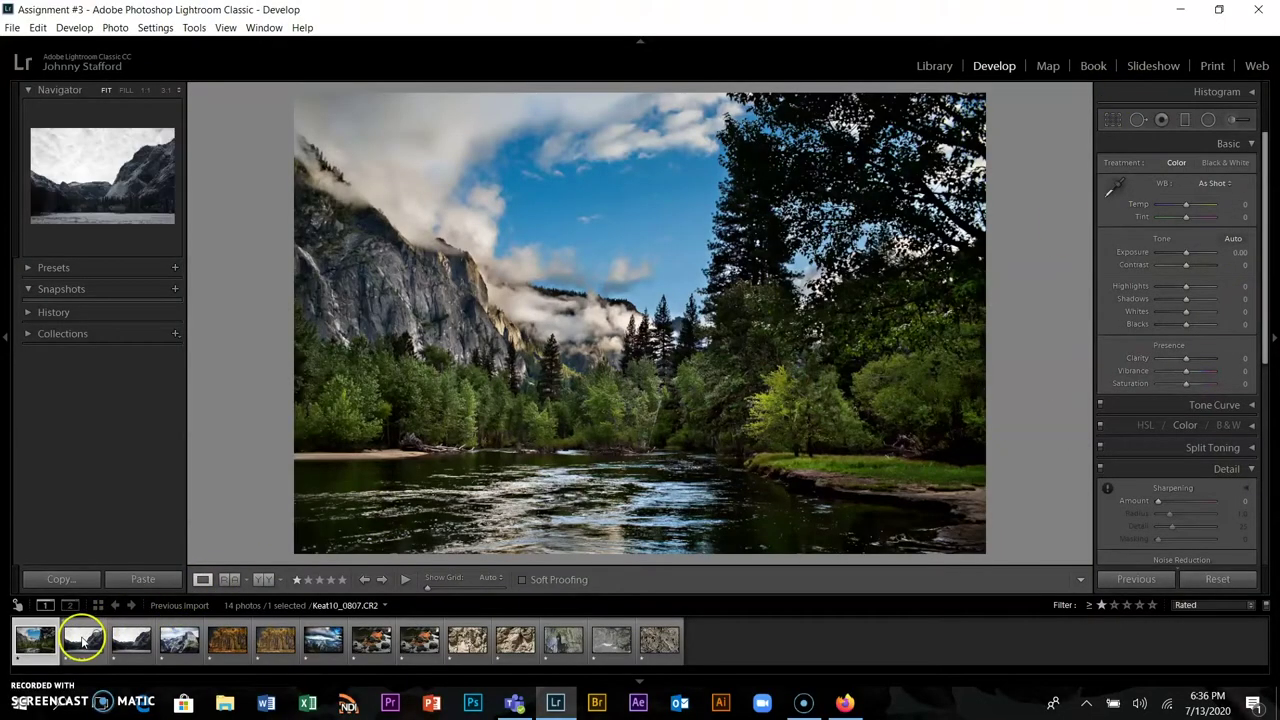
{"action": "left_click", "coordinate": [83, 640]}
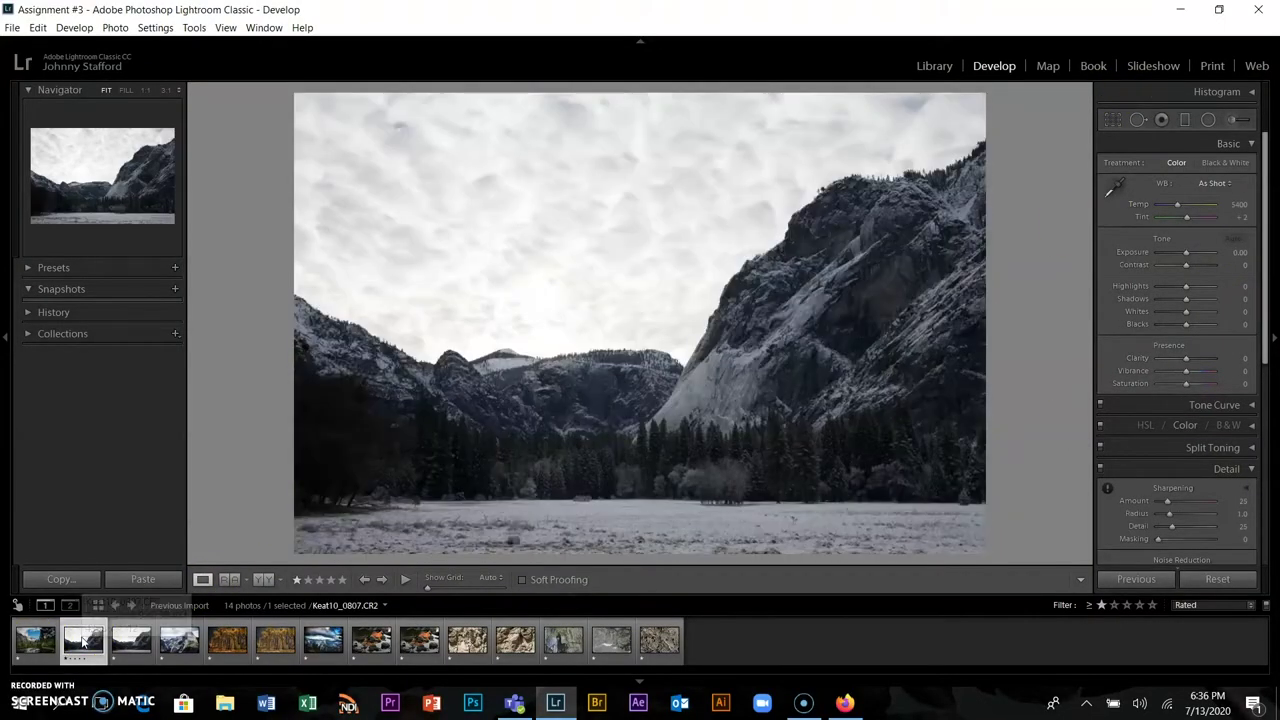
{"action": "key", "text": "Right"}
{"action": "key", "text": "Right"}
{"action": "key", "text": "Right"}
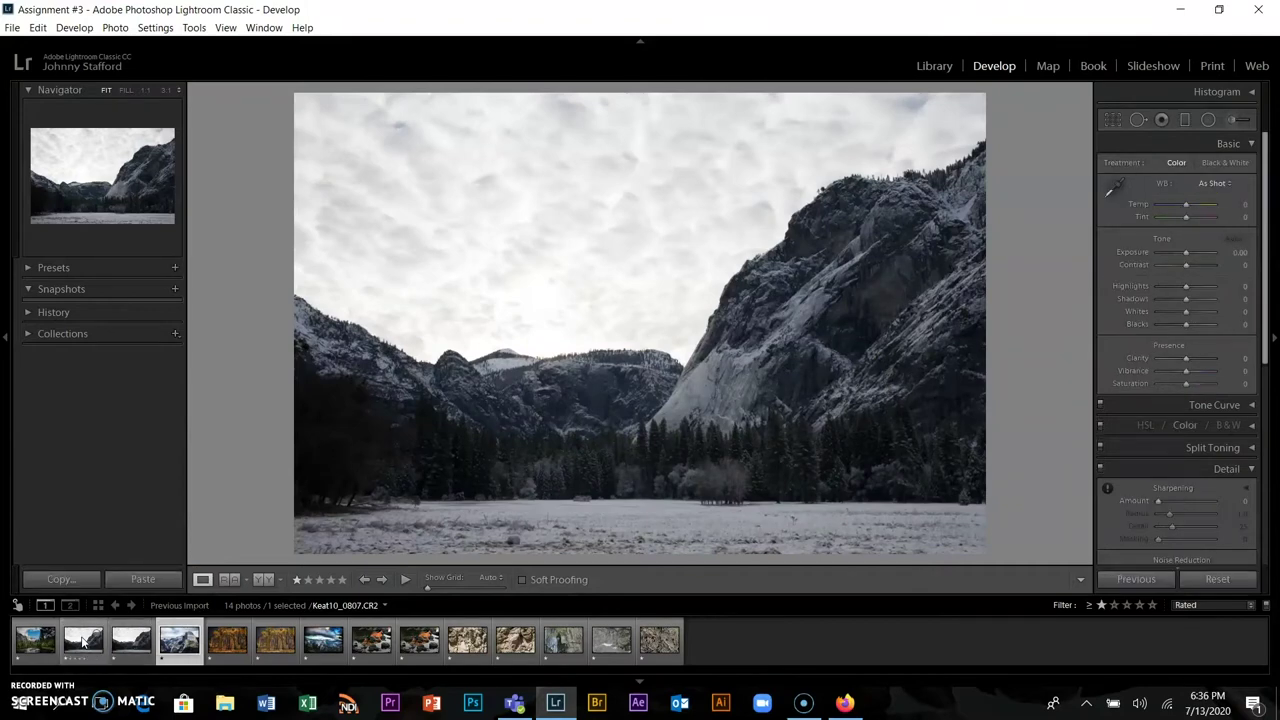
{"action": "key", "text": "Right"}
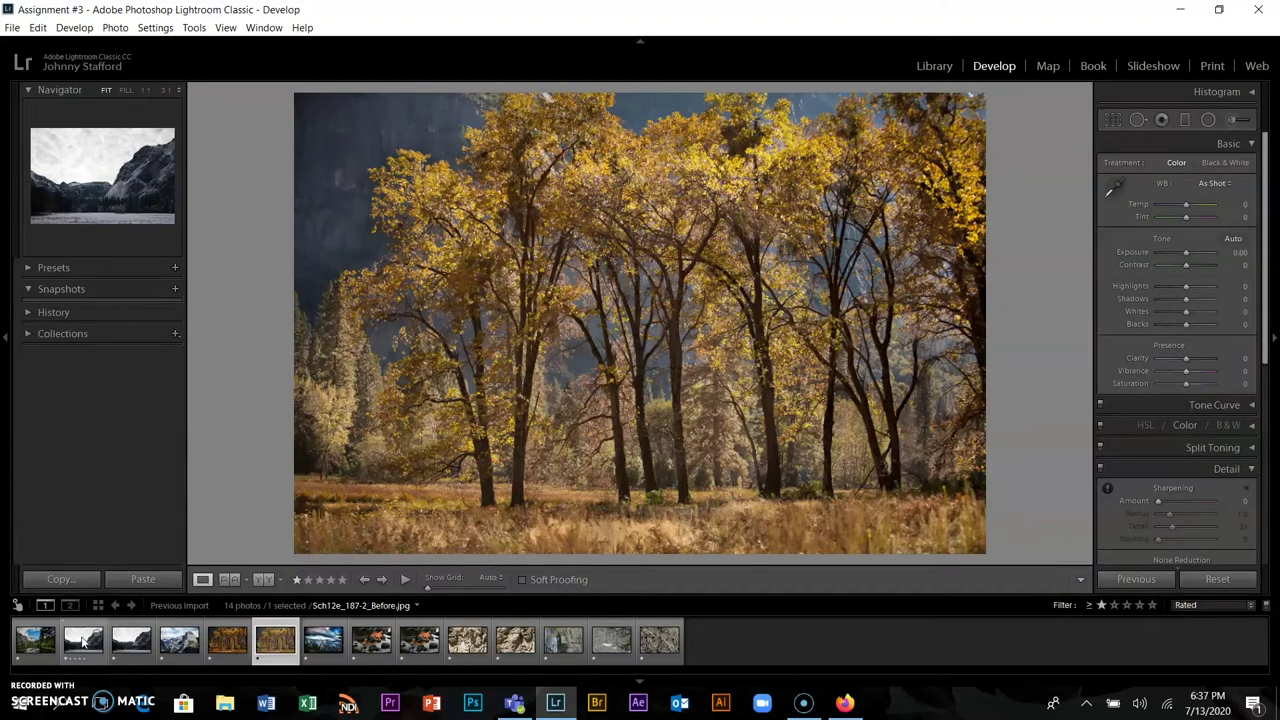
{"action": "key", "text": "Left"}
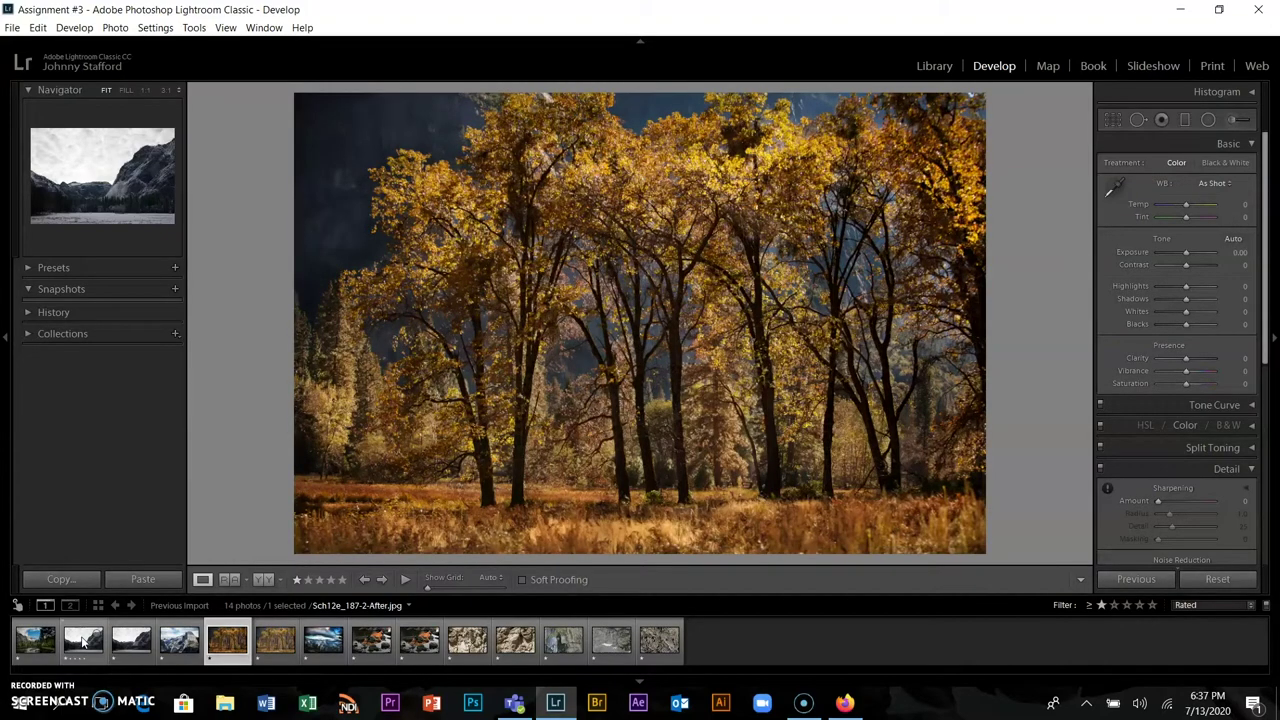
{"action": "key", "text": "Right"}
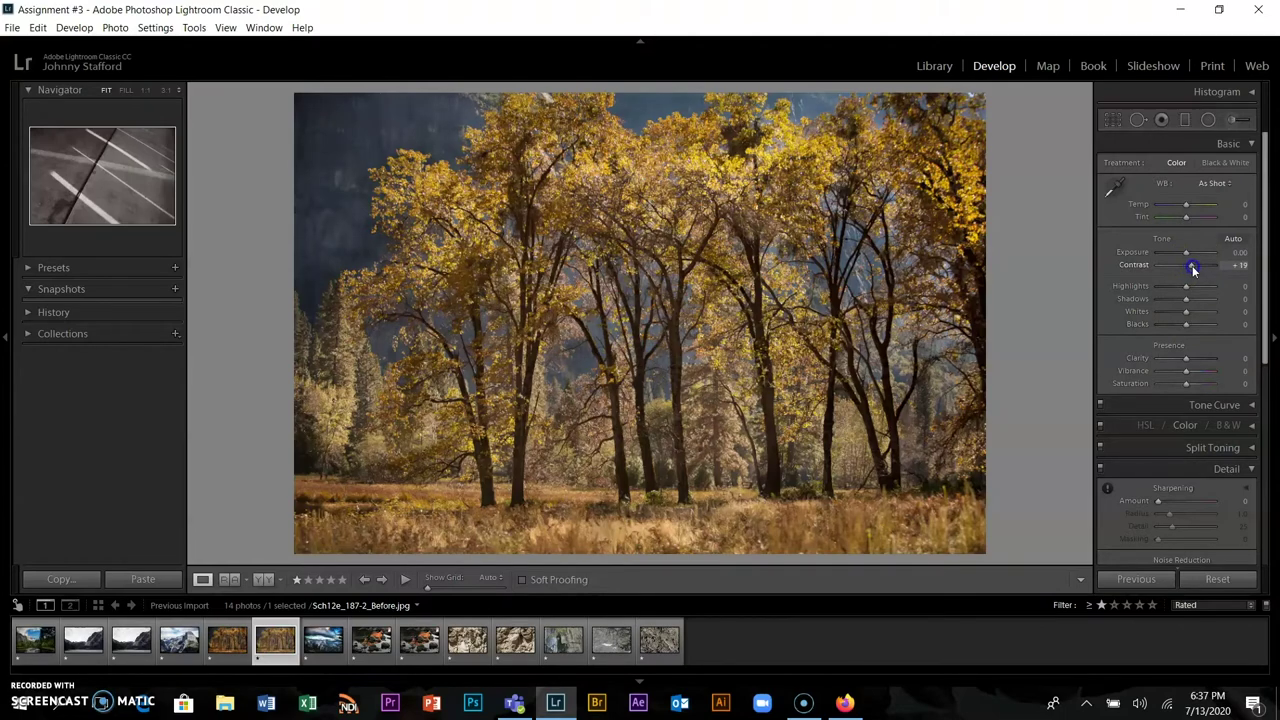
Set the tone of Sch12e_187-2_Before.jpg to Contrast +21, Exposure -0.36, Highlights -29, Shadows -7 and Blacks -38
{"action": "mouse_move", "coordinate": [1199, 268]}
{"action": "left_mouse_down"}
{"action": "mouse_move", "coordinate": [1245, 268]}
{"action": "mouse_move", "coordinate": [1193, 268]}
{"action": "left_mouse_up"}
{"action": "left_click_drag", "start_coordinate": [1194, 251], "coordinate": [1188, 254]}
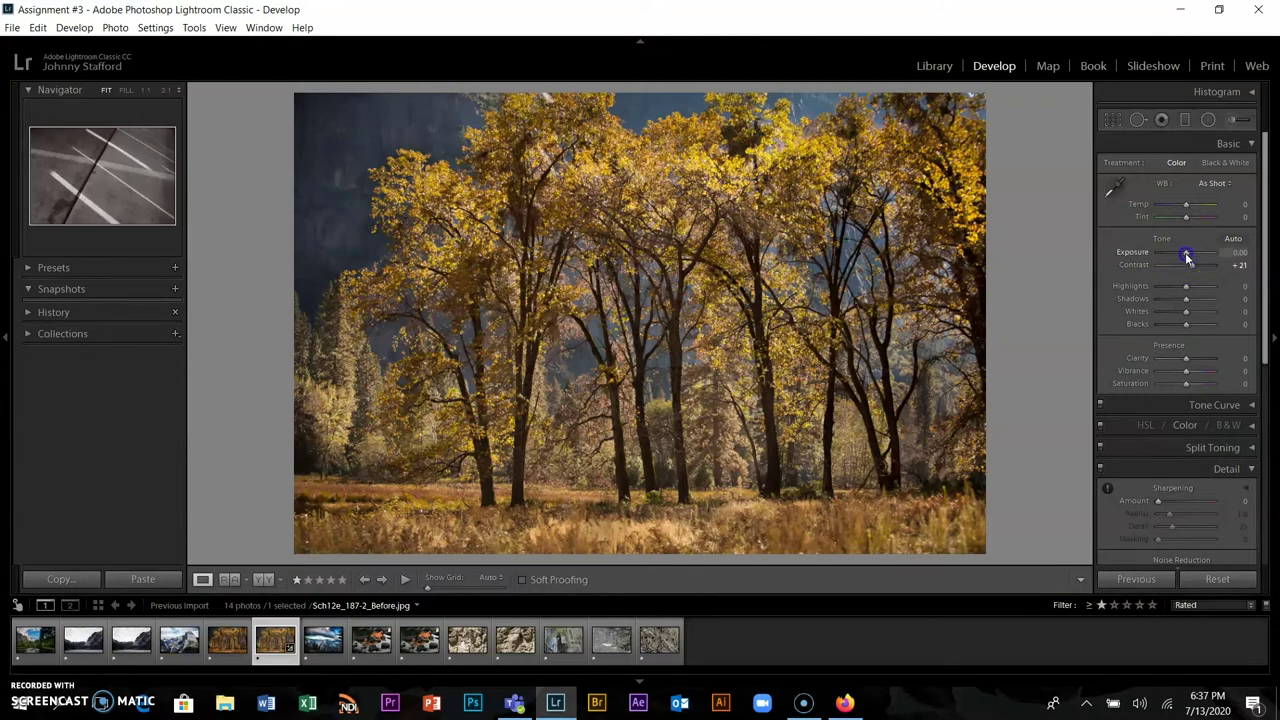
{"action": "left_click_drag", "start_coordinate": [1188, 256], "coordinate": [1185, 256]}
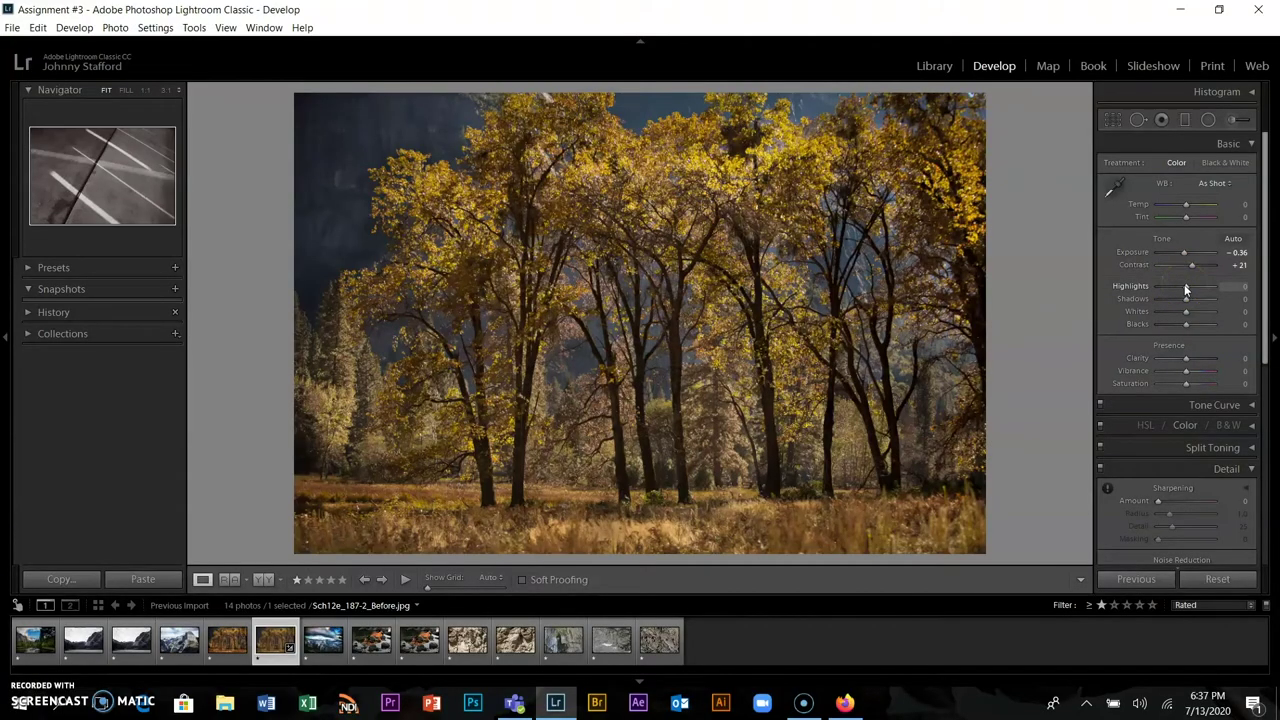
{"action": "left_click_drag", "start_coordinate": [1186, 289], "coordinate": [1178, 289]}
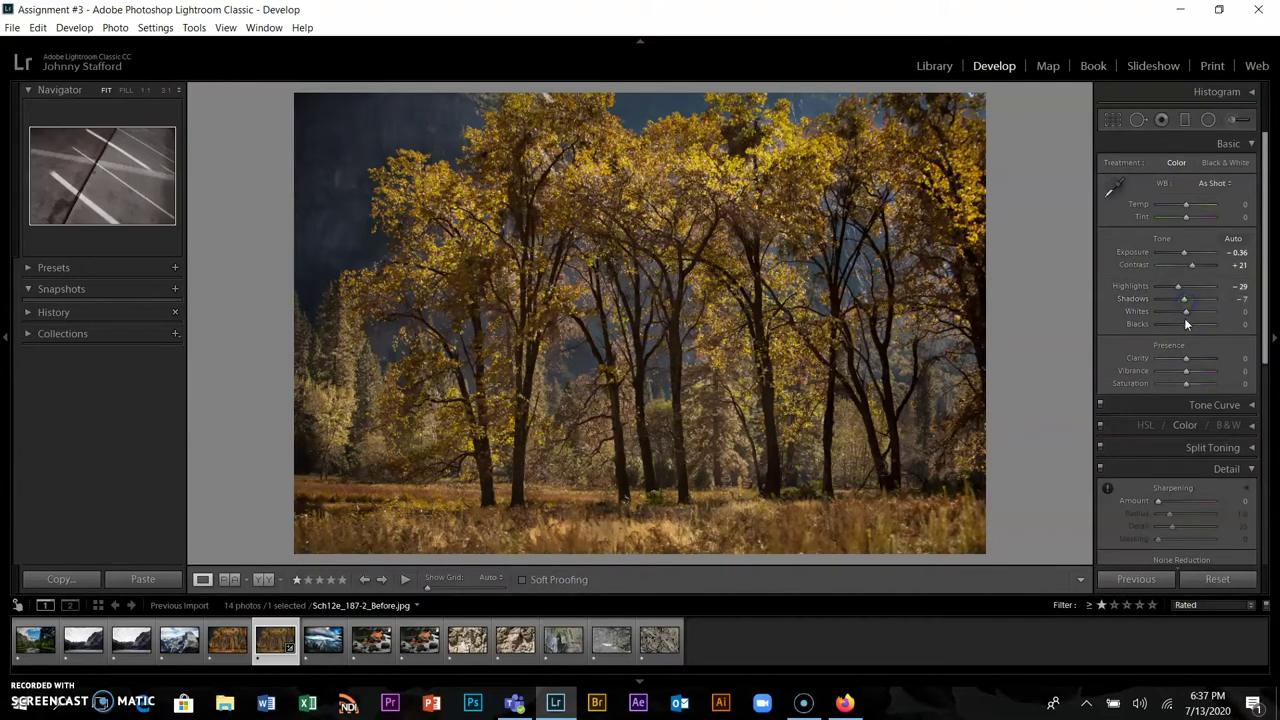
{"action": "left_click_drag", "start_coordinate": [1186, 315], "coordinate": [1183, 335]}
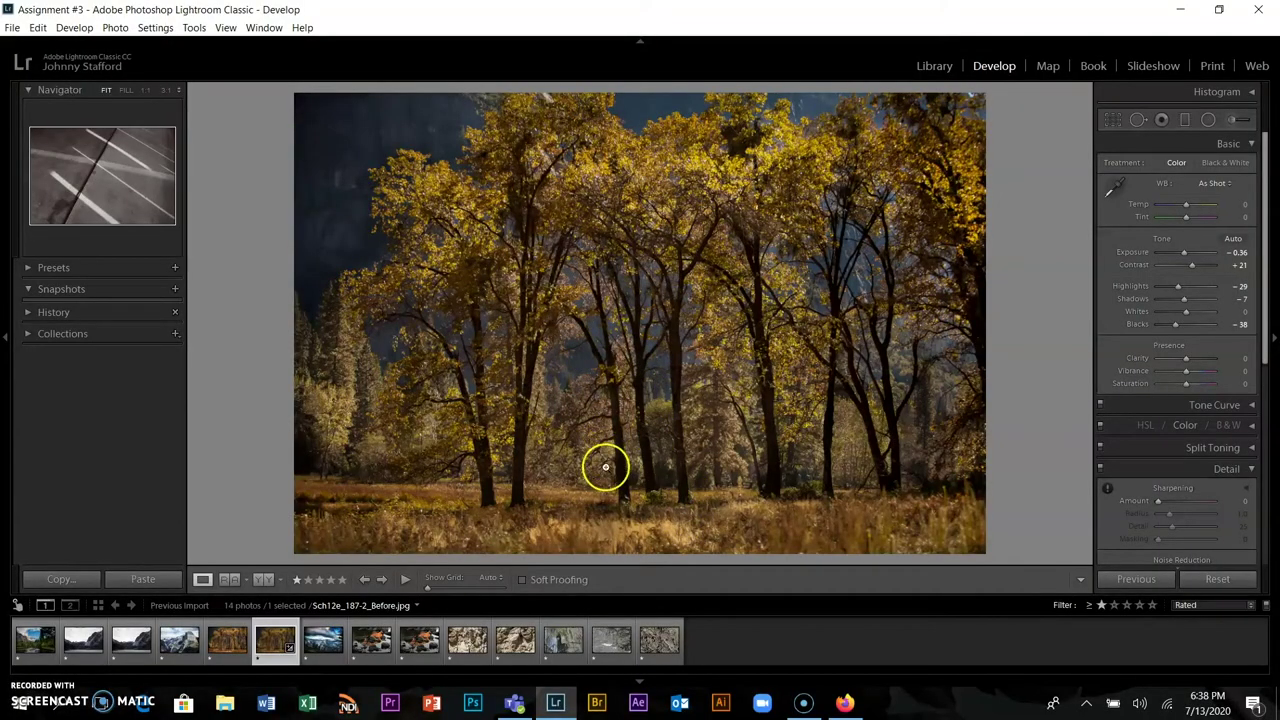
{"action": "left_click", "coordinate": [685, 393]}
{"action": "left_click_drag", "start_coordinate": [676, 398], "coordinate": [666, 476]}
{"action": "left_click", "coordinate": [666, 476]}
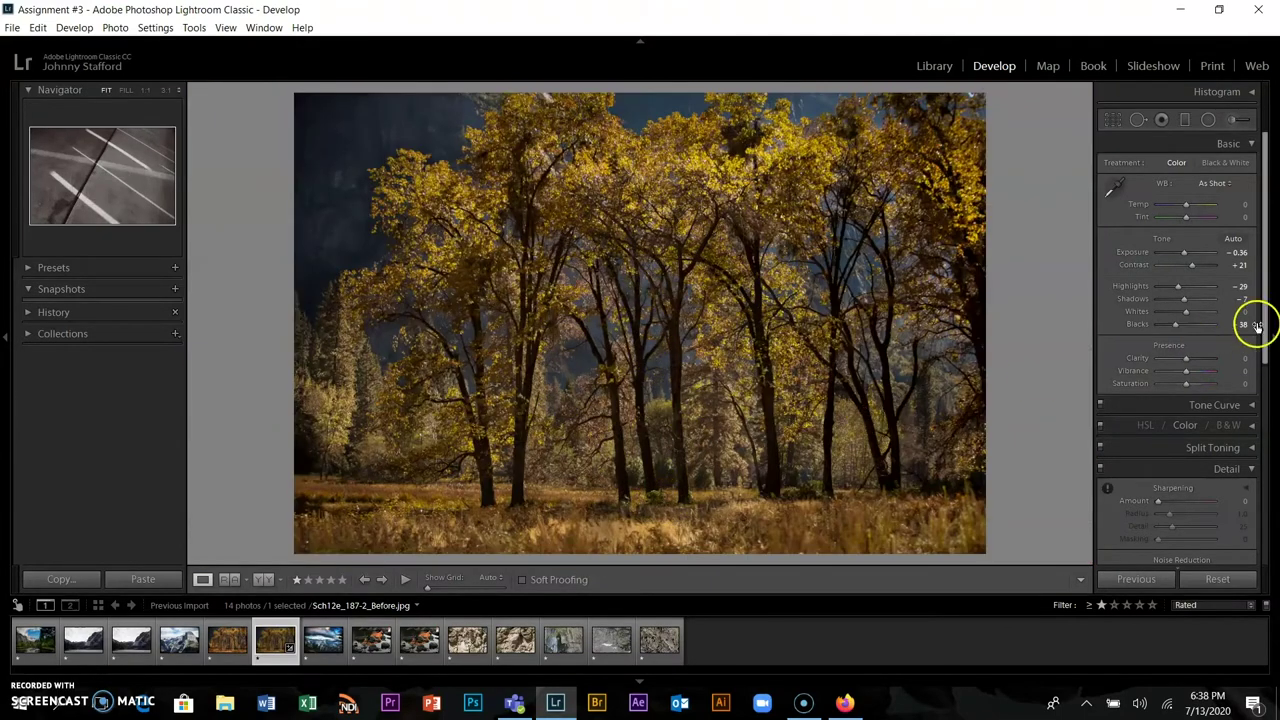
Set the presence of Sch12e_187-2_Before.jpg to Clarity +14, Vibrance +24 and Saturation 0
{"action": "left_click_drag", "start_coordinate": [1249, 370], "coordinate": [1187, 386]}
{"action": "mouse_move", "coordinate": [1188, 360]}
{"action": "left_mouse_down"}
{"action": "mouse_move", "coordinate": [1189, 372]}
{"action": "mouse_move", "coordinate": [1180, 345]}
{"action": "mouse_move", "coordinate": [1188, 362]}
{"action": "left_mouse_up"}
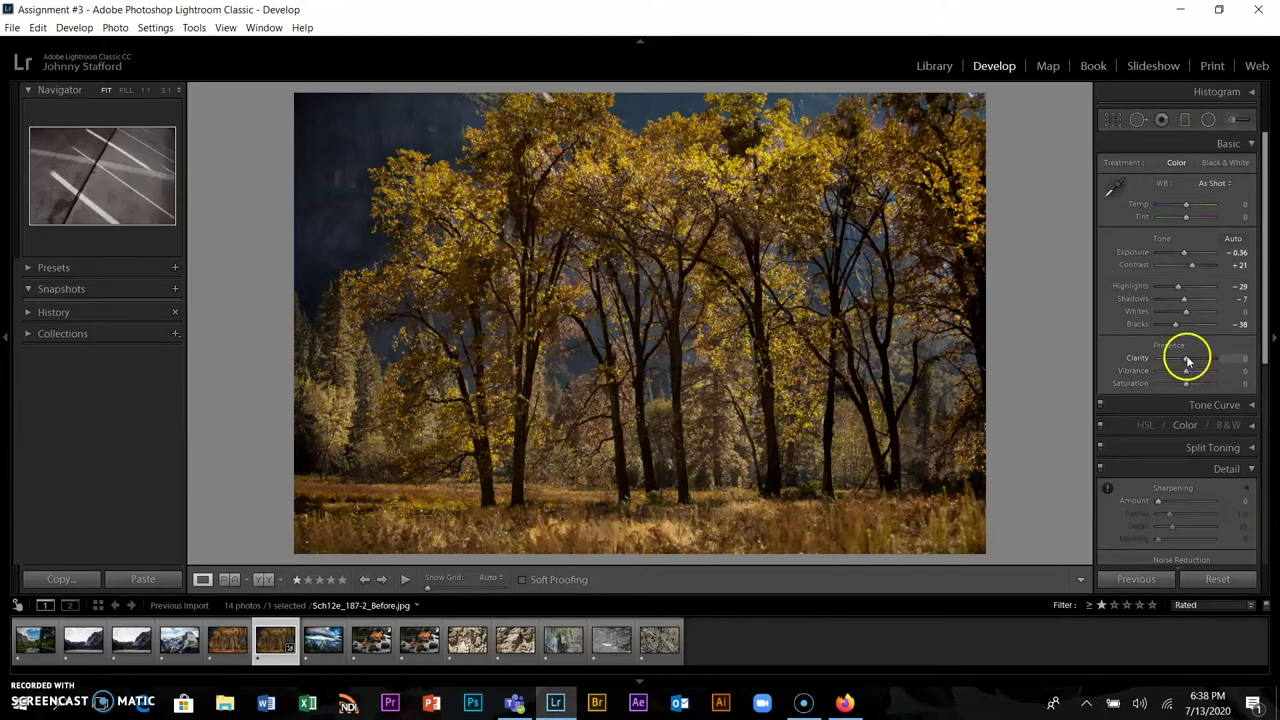
{"action": "left_click", "coordinate": [1188, 361]}
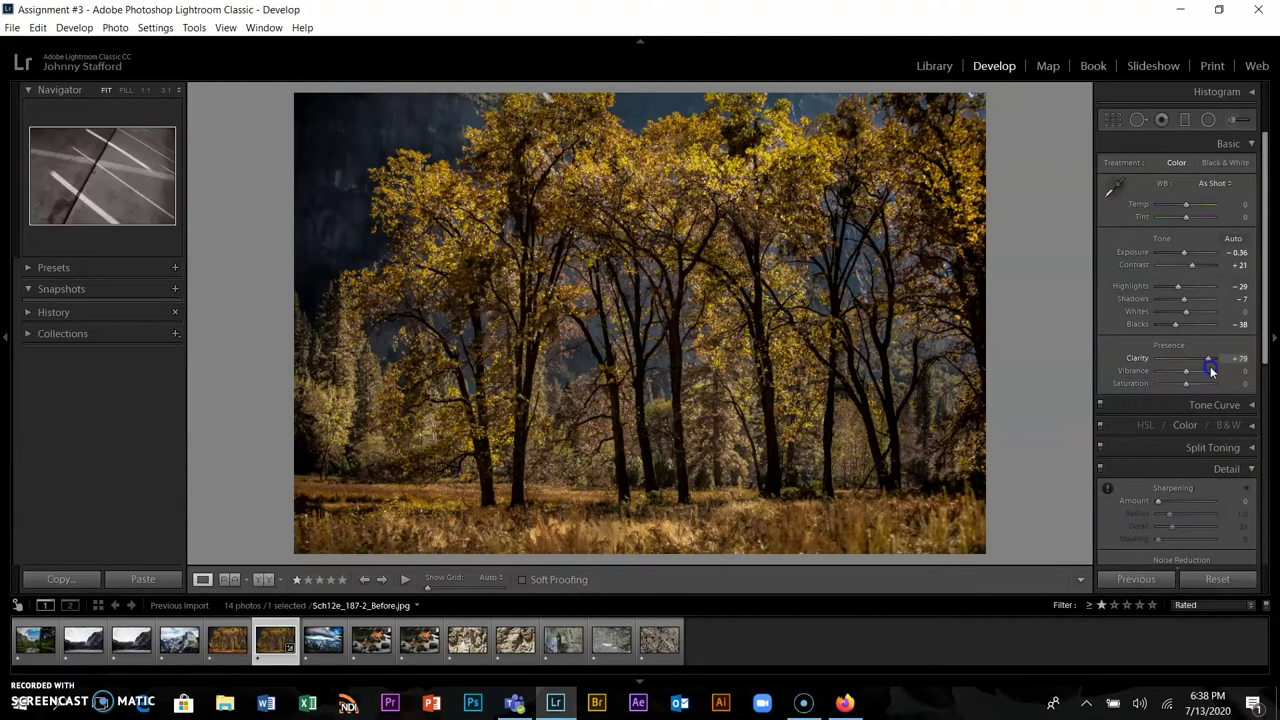
{"action": "left_click_drag", "start_coordinate": [1185, 371], "coordinate": [1177, 371]}
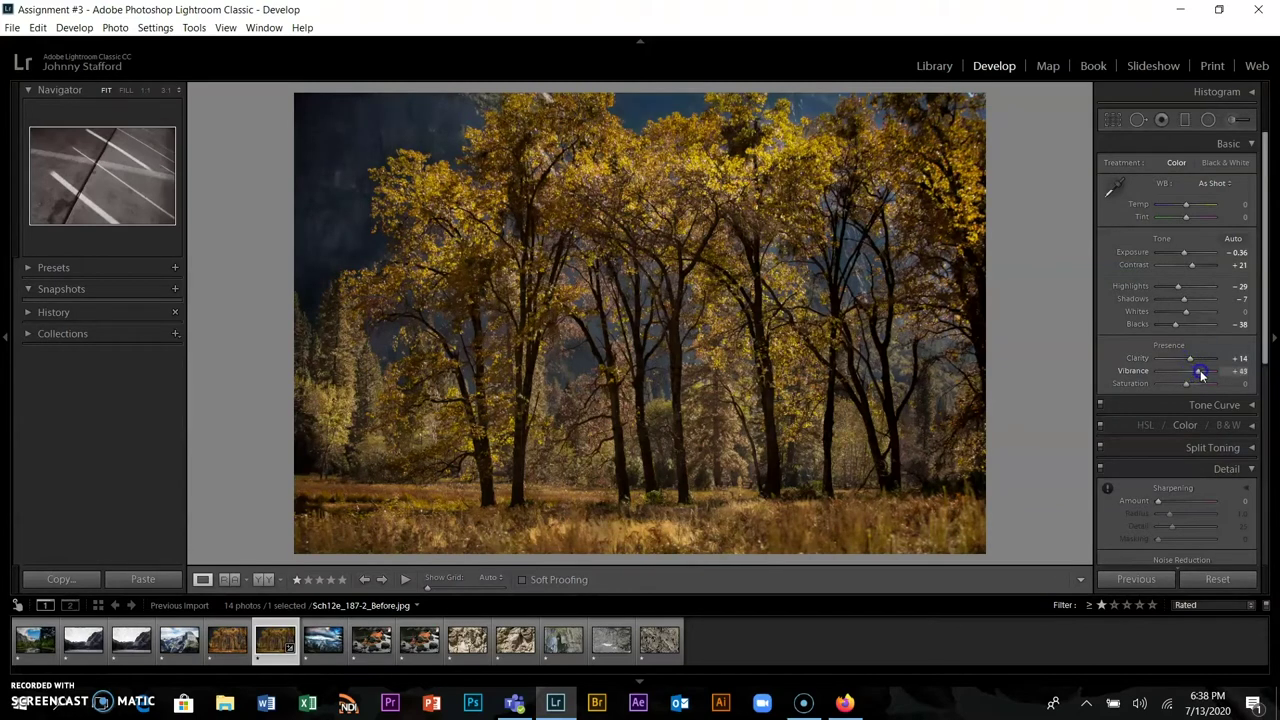
{"action": "left_click_drag", "start_coordinate": [1201, 375], "coordinate": [1219, 383]}
{"action": "left_click_drag", "start_coordinate": [1190, 384], "coordinate": [1197, 386]}
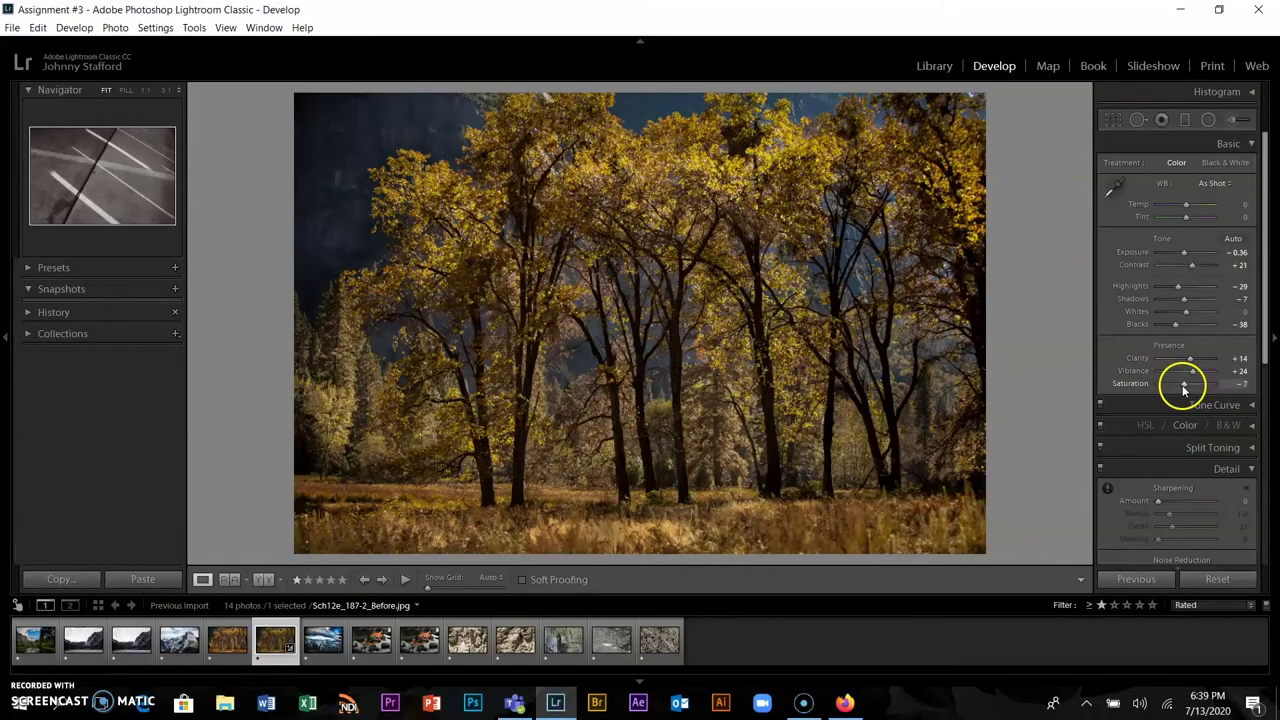
{"action": "left_click", "coordinate": [1183, 385]}
{"action": "left_click_drag", "start_coordinate": [1182, 385], "coordinate": [1184, 386]}
{"action": "left_click", "coordinate": [1239, 384]}
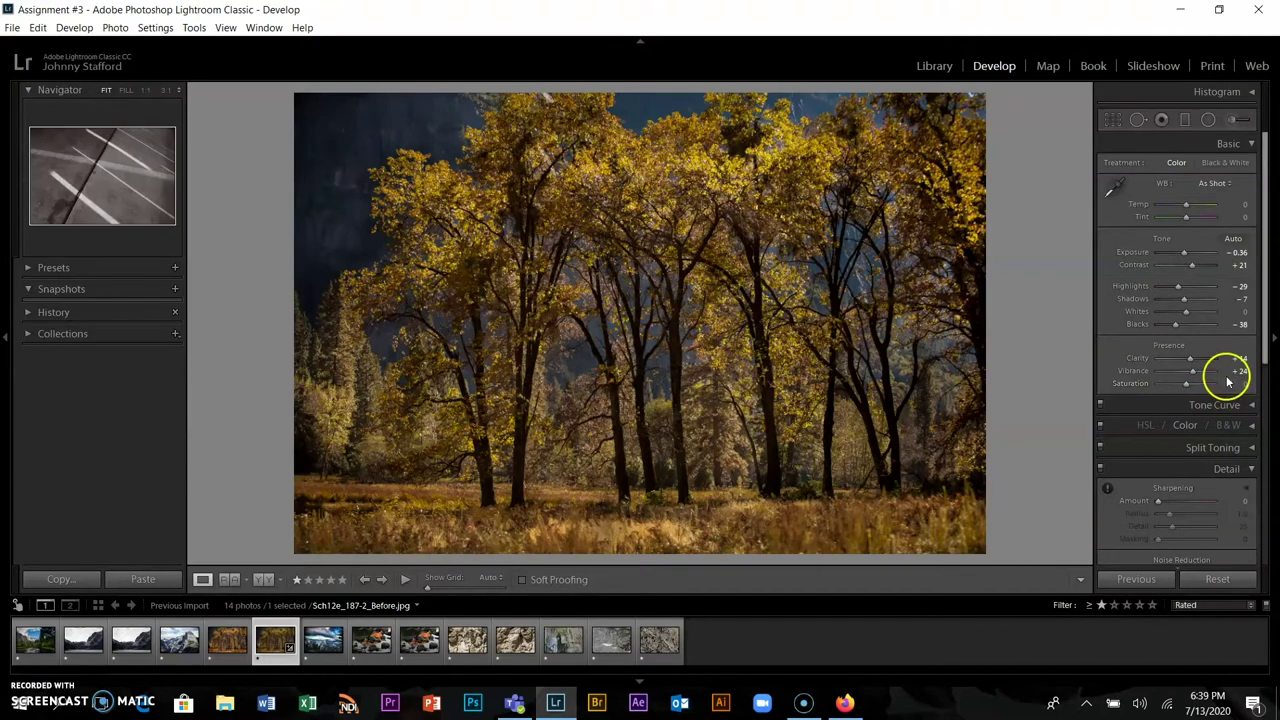
Hide the develop adjustments panel to give the photo more room, and restore the panel
{"action": "left_click", "coordinate": [1272, 342]}
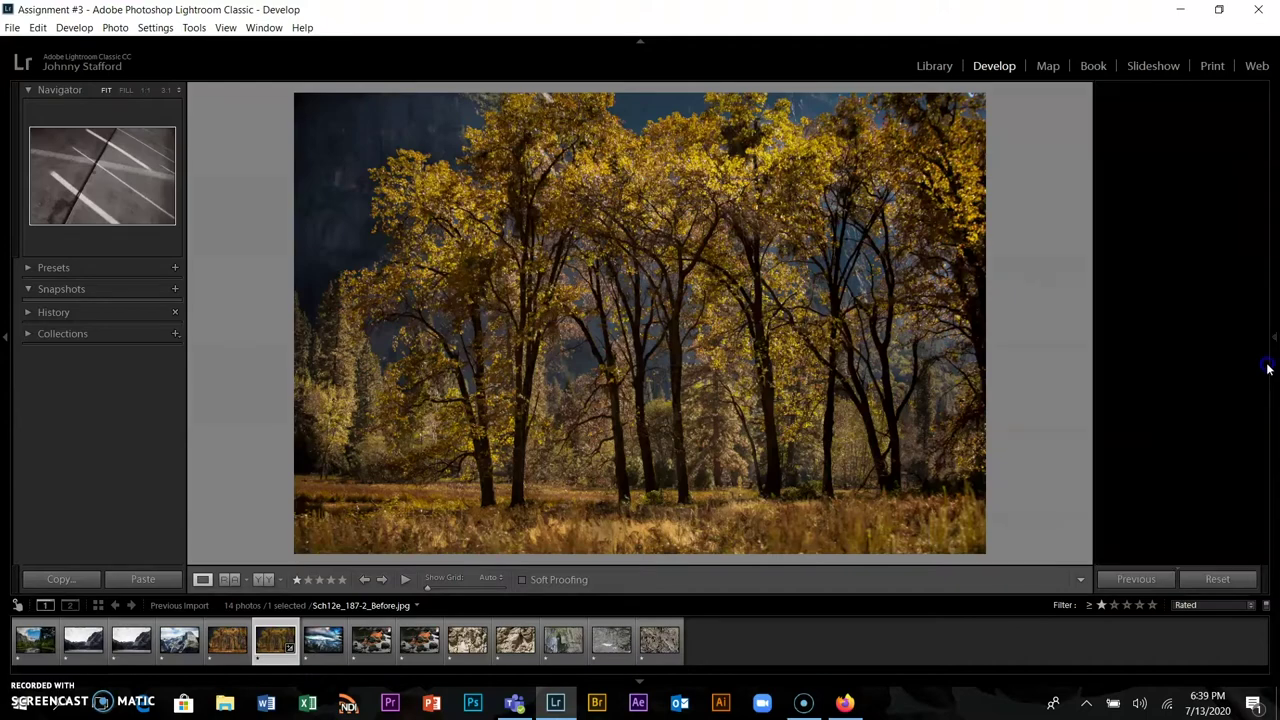
{"action": "mouse_move", "coordinate": [1277, 402]}
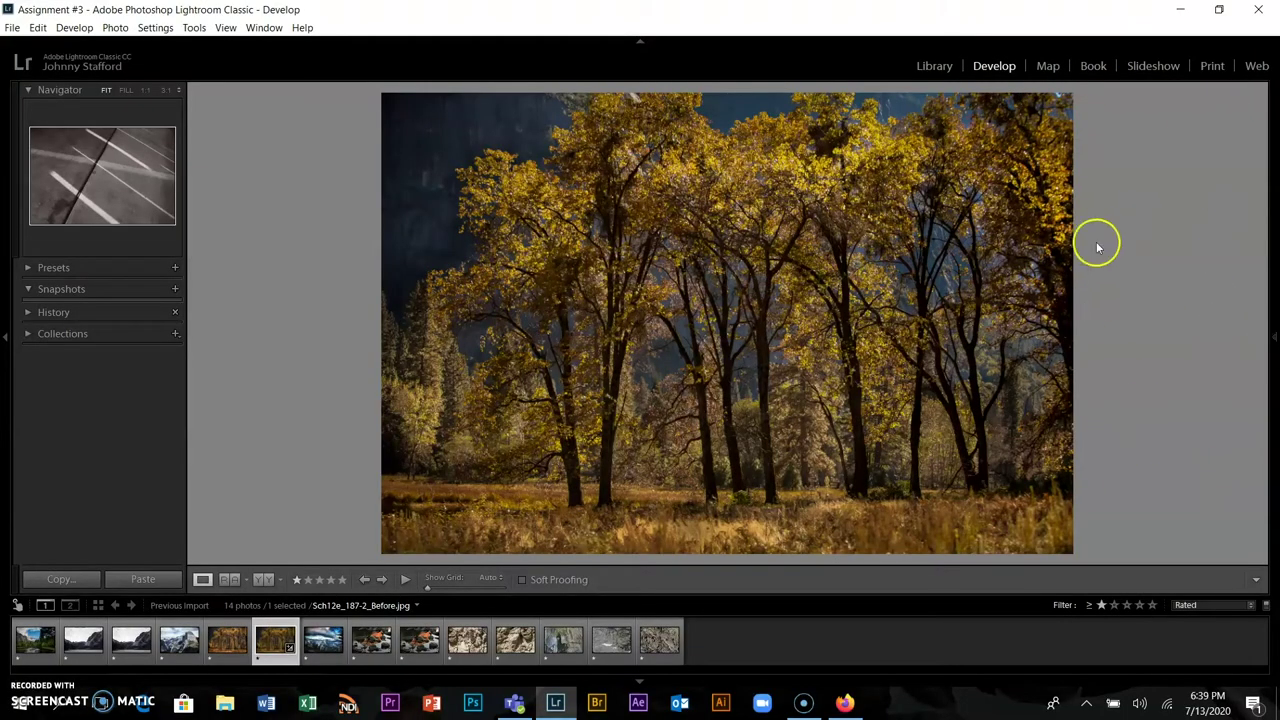
{"action": "mouse_move", "coordinate": [1271, 342]}
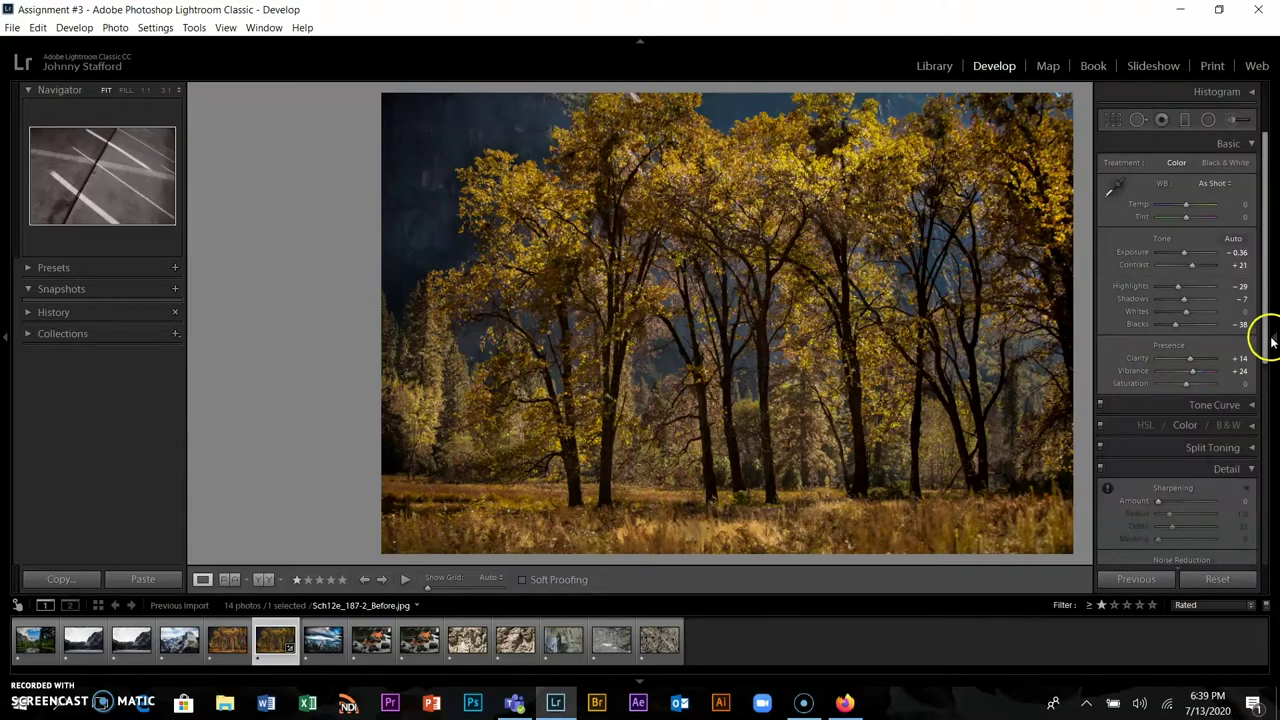
{"action": "left_click", "coordinate": [1274, 342]}
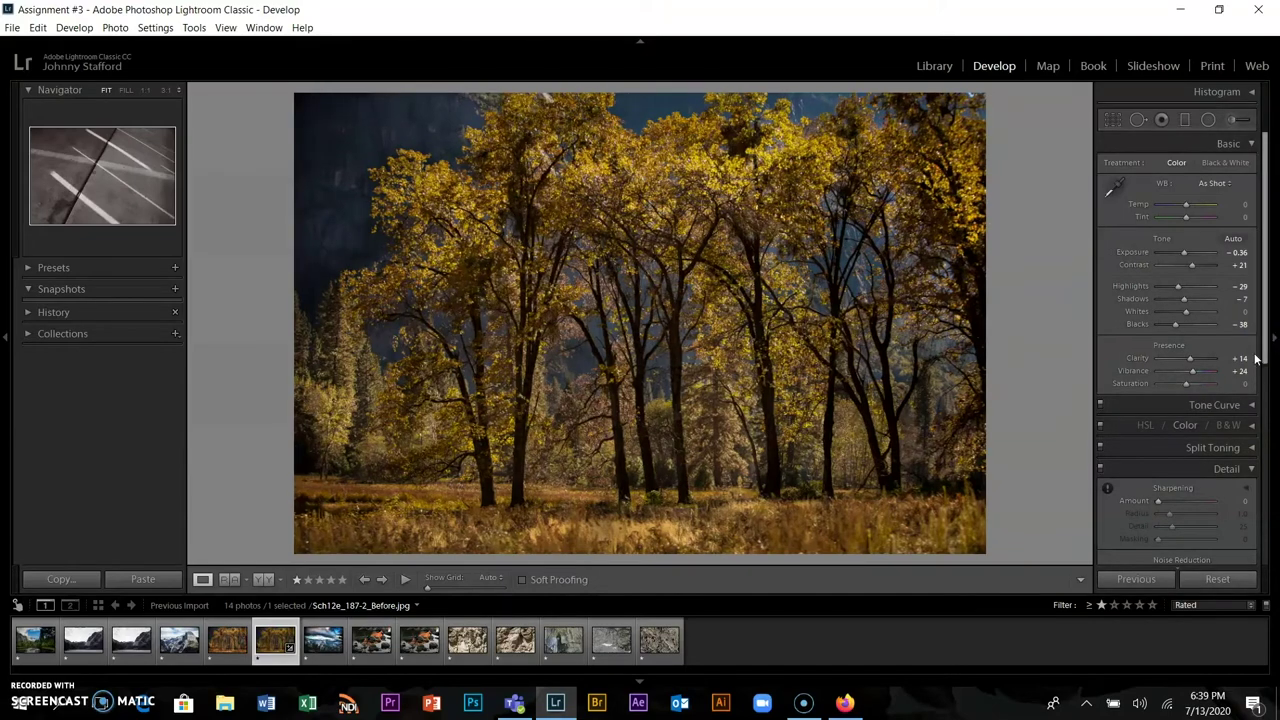
{"action": "left_click", "coordinate": [1272, 342]}
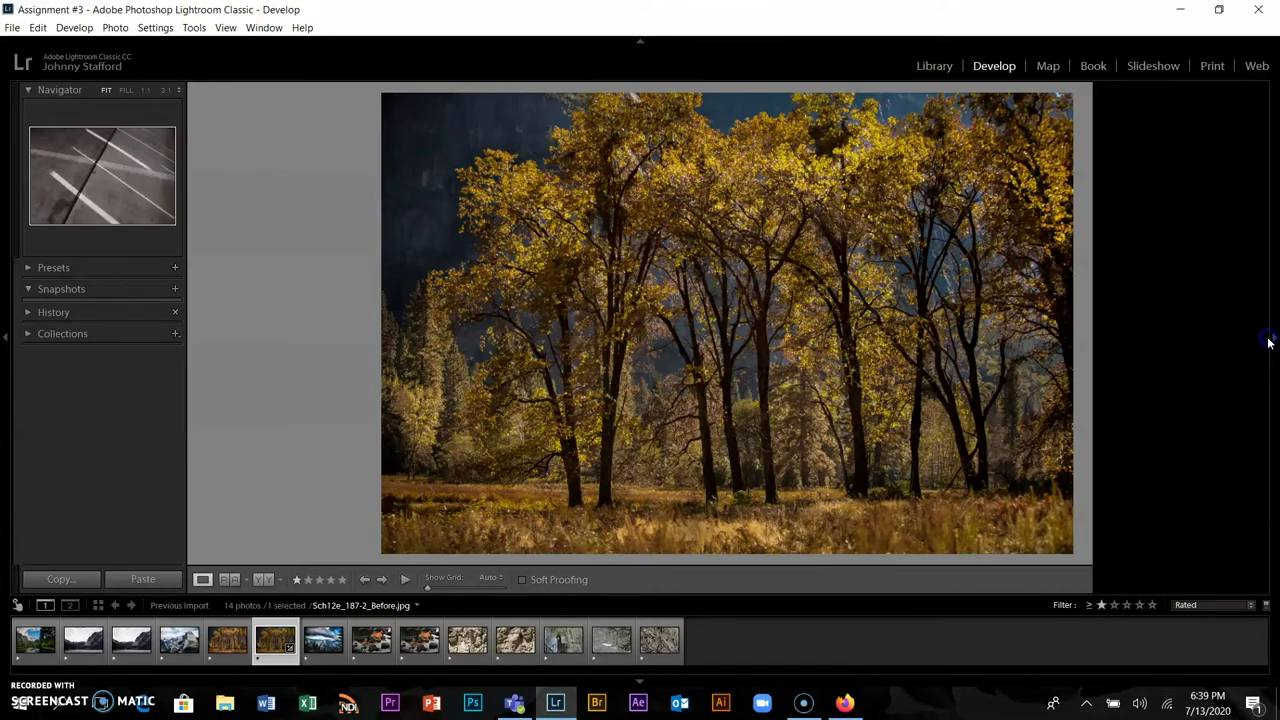
{"action": "left_click", "coordinate": [1272, 342]}
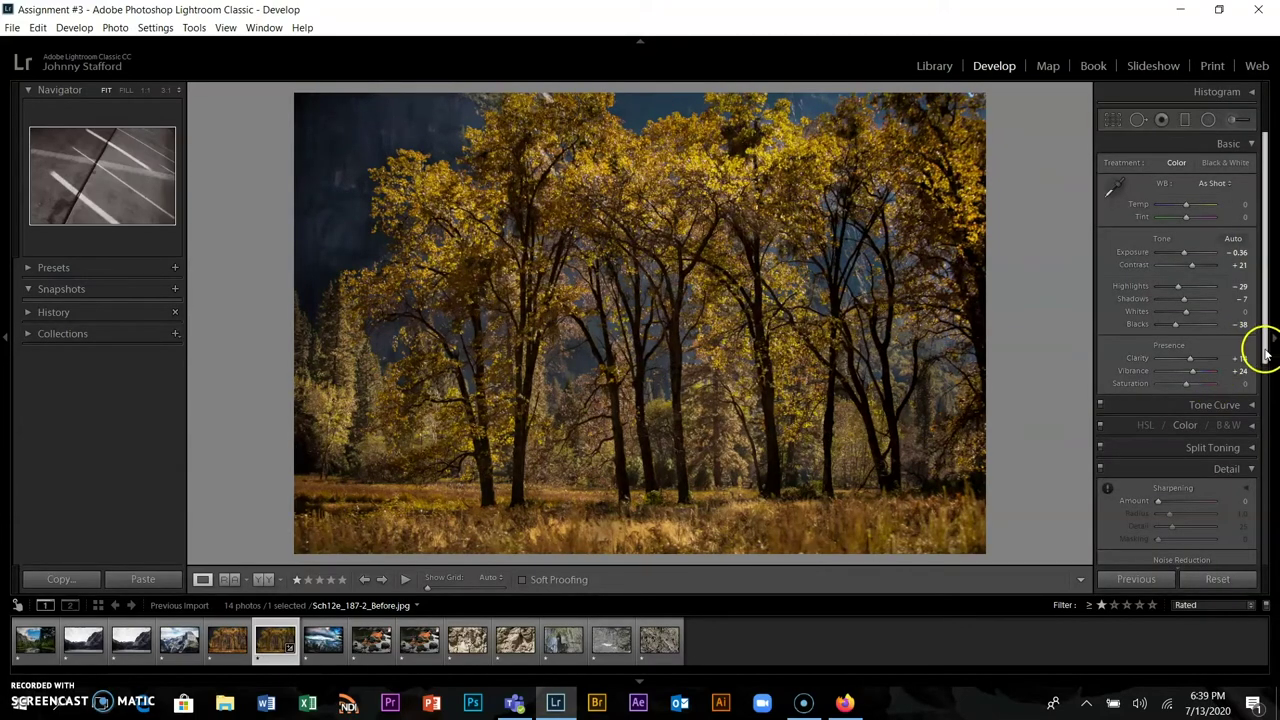
Expand the Tone Curve section and examine the tonal regions along the curve
{"action": "scroll", "coordinate": [1262, 360], "scroll_direction": "down", "scroll_amount": 3}
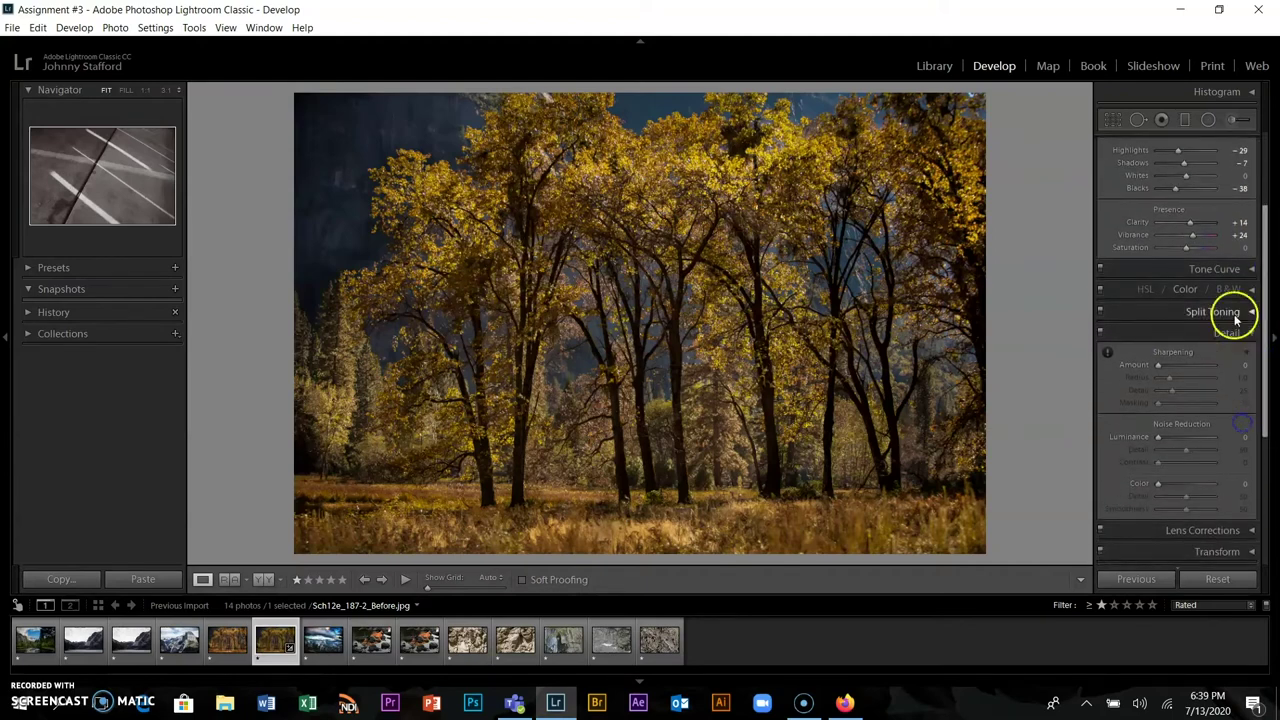
{"action": "left_click", "coordinate": [1249, 268]}
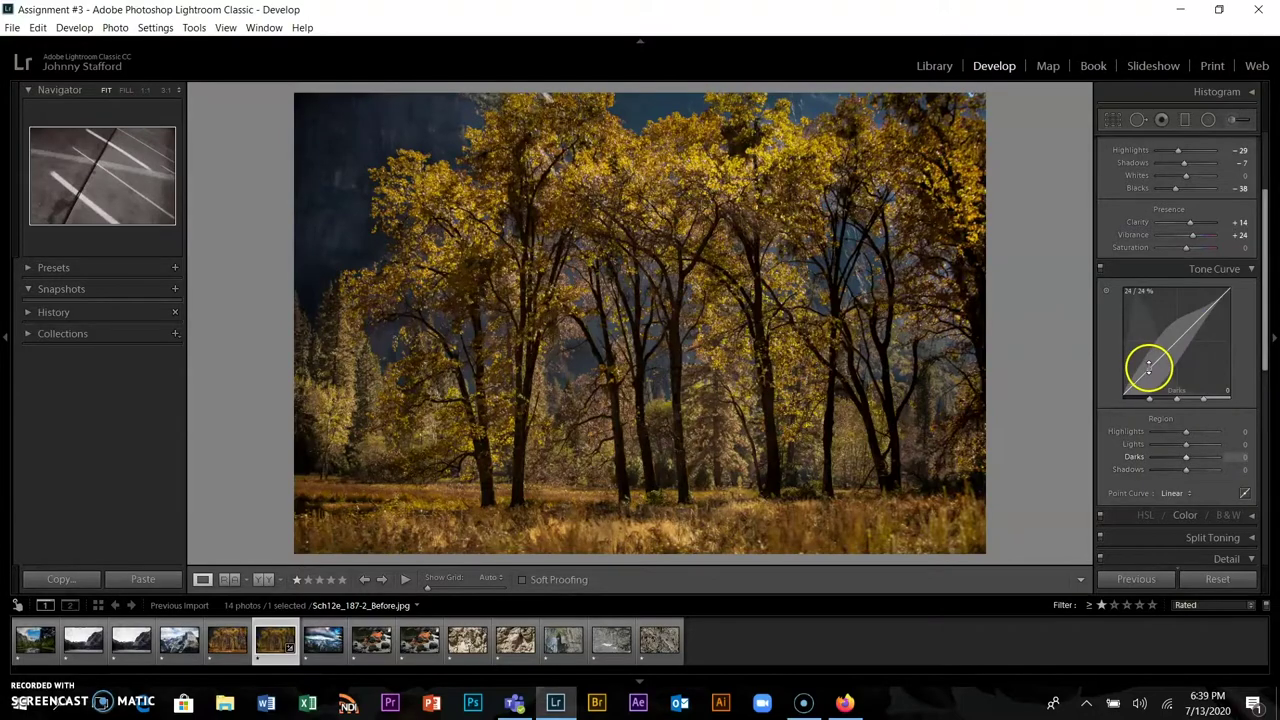
{"action": "left_click_drag", "start_coordinate": [1149, 366], "coordinate": [1211, 277]}
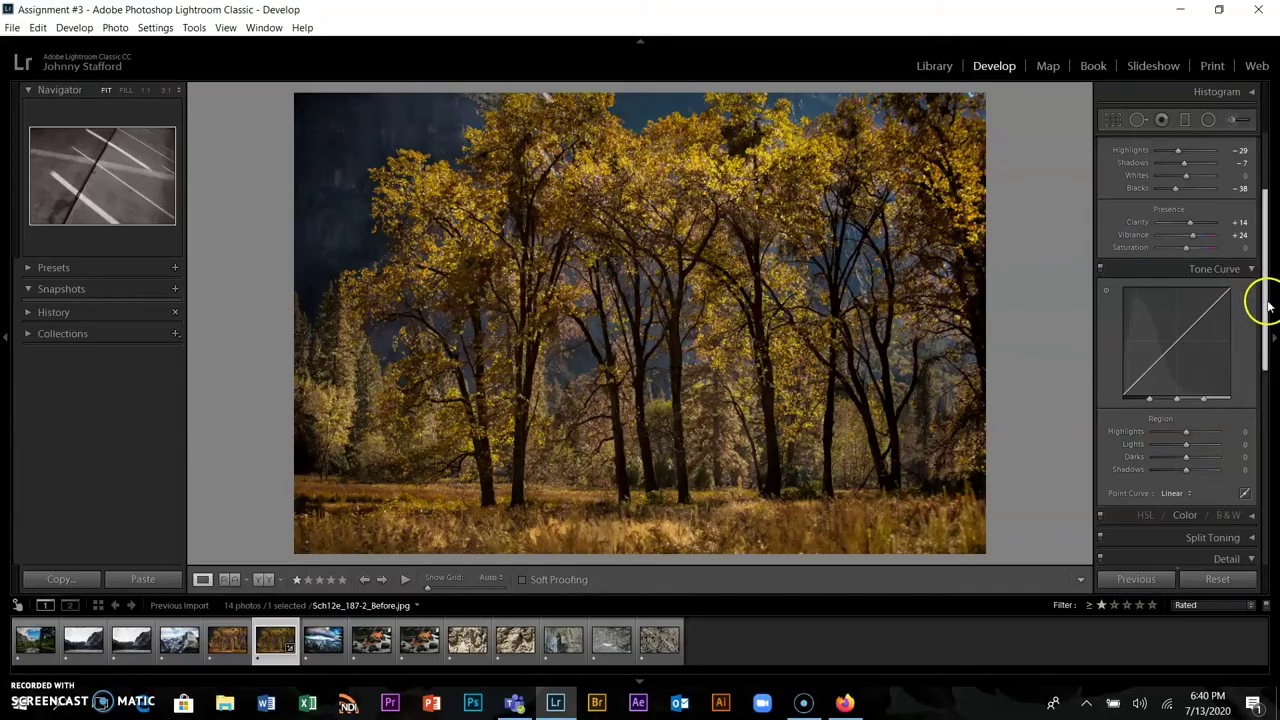
Expand the Histogram, try lowering Exposure to -0.64 directly on it, and set Exposure back to -0.36
{"action": "scroll", "coordinate": [1268, 305], "scroll_direction": "up", "scroll_amount": 3}
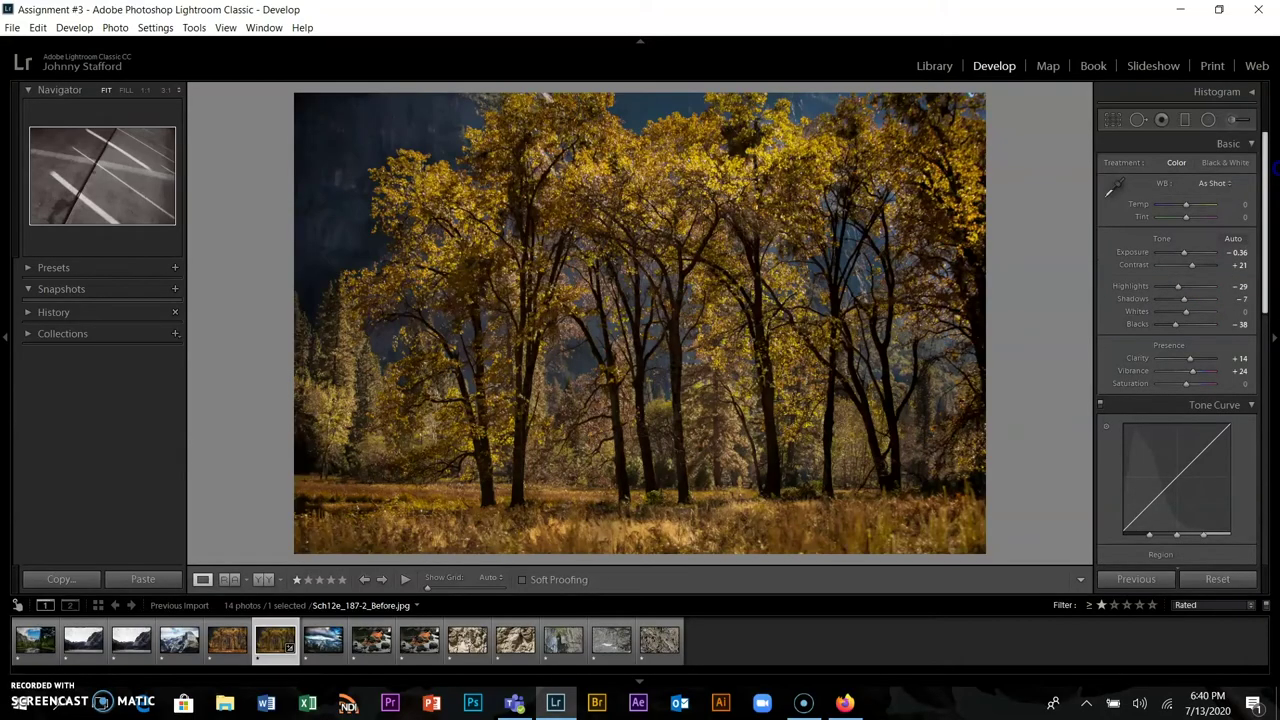
{"action": "left_click", "coordinate": [1250, 92]}
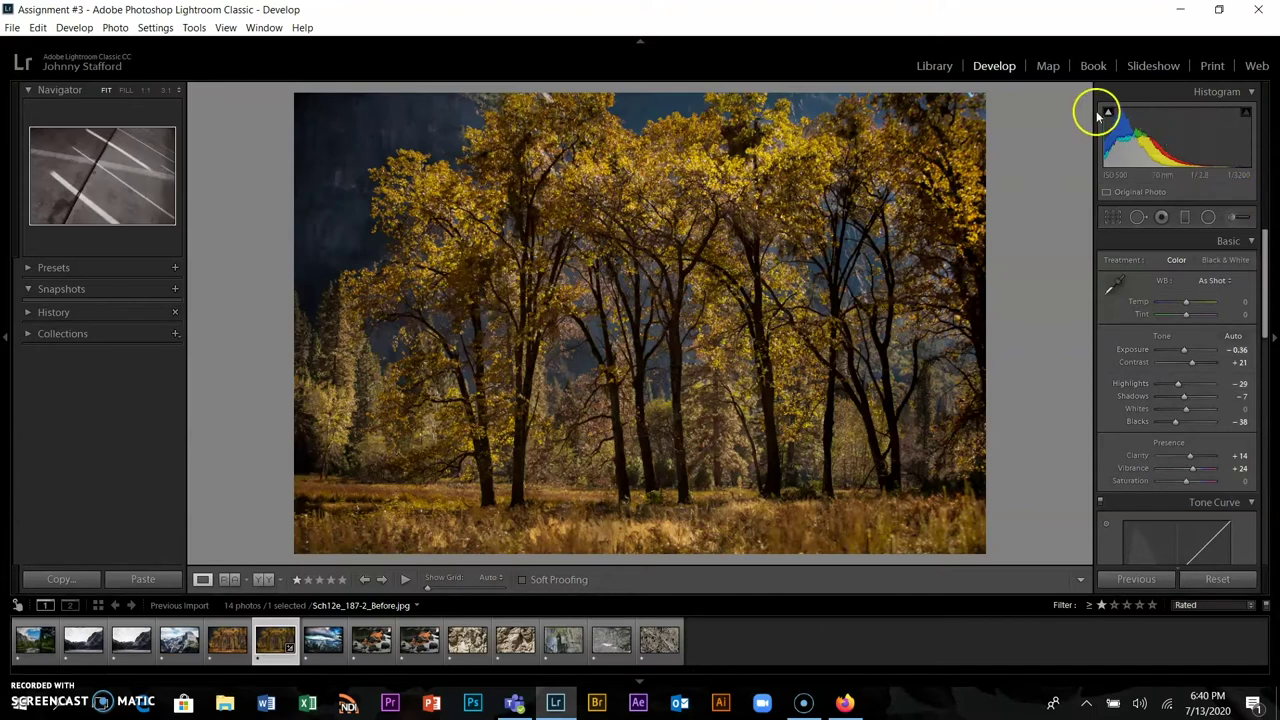
{"action": "left_click_drag", "start_coordinate": [1152, 148], "coordinate": [1141, 147]}
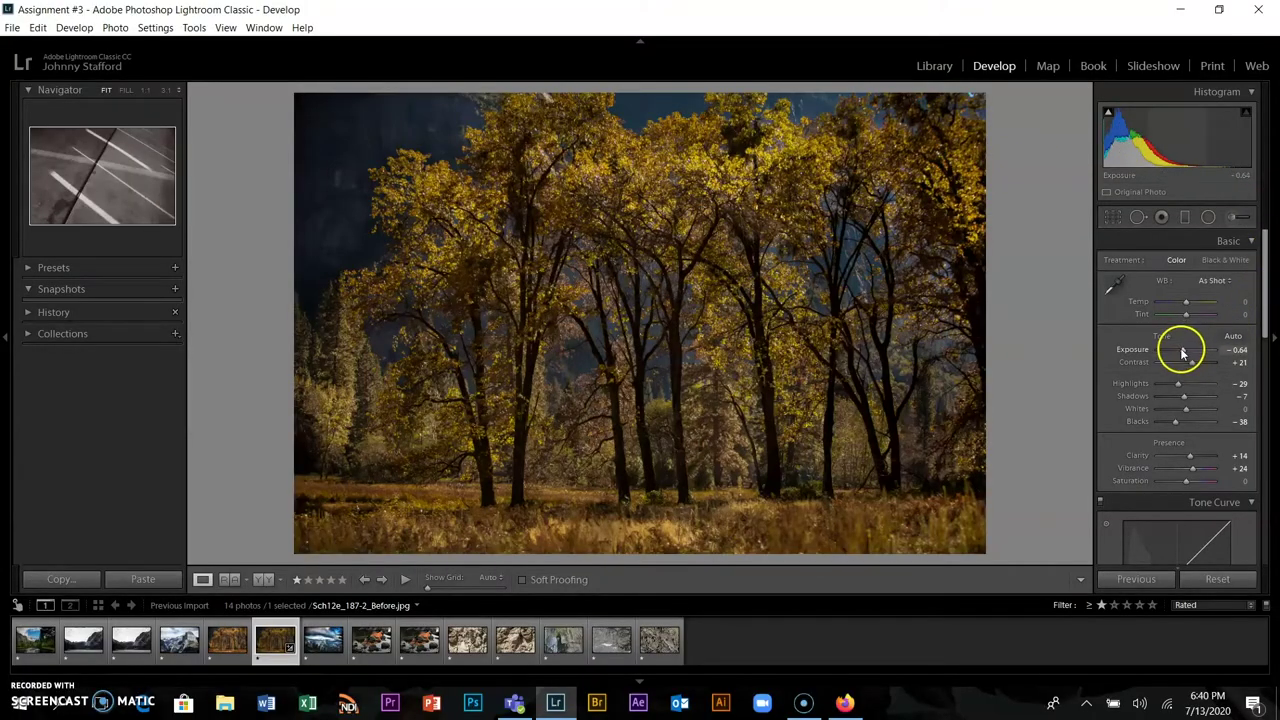
{"action": "left_click_drag", "start_coordinate": [1182, 352], "coordinate": [1184, 352]}
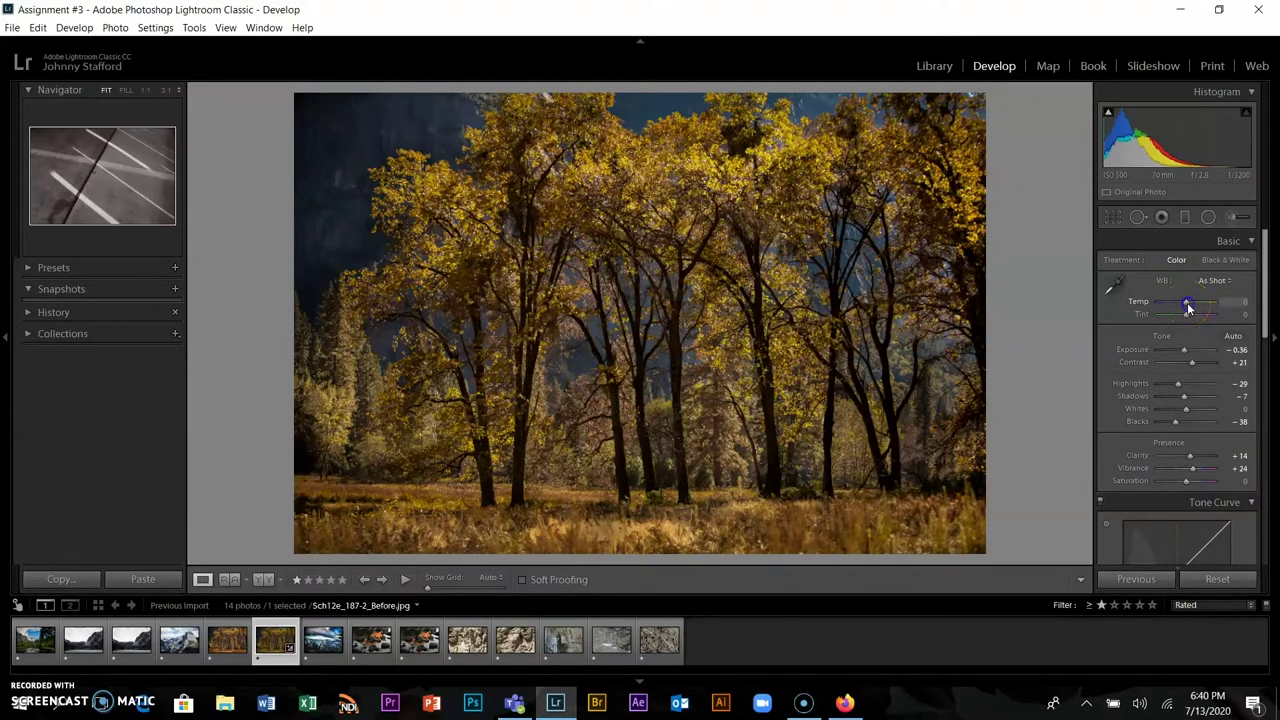
Try cooler, warmer and magenta white balances on the trees photo, and settle on Temp -5 and Tint +5
{"action": "left_click_drag", "start_coordinate": [1187, 308], "coordinate": [1180, 307]}
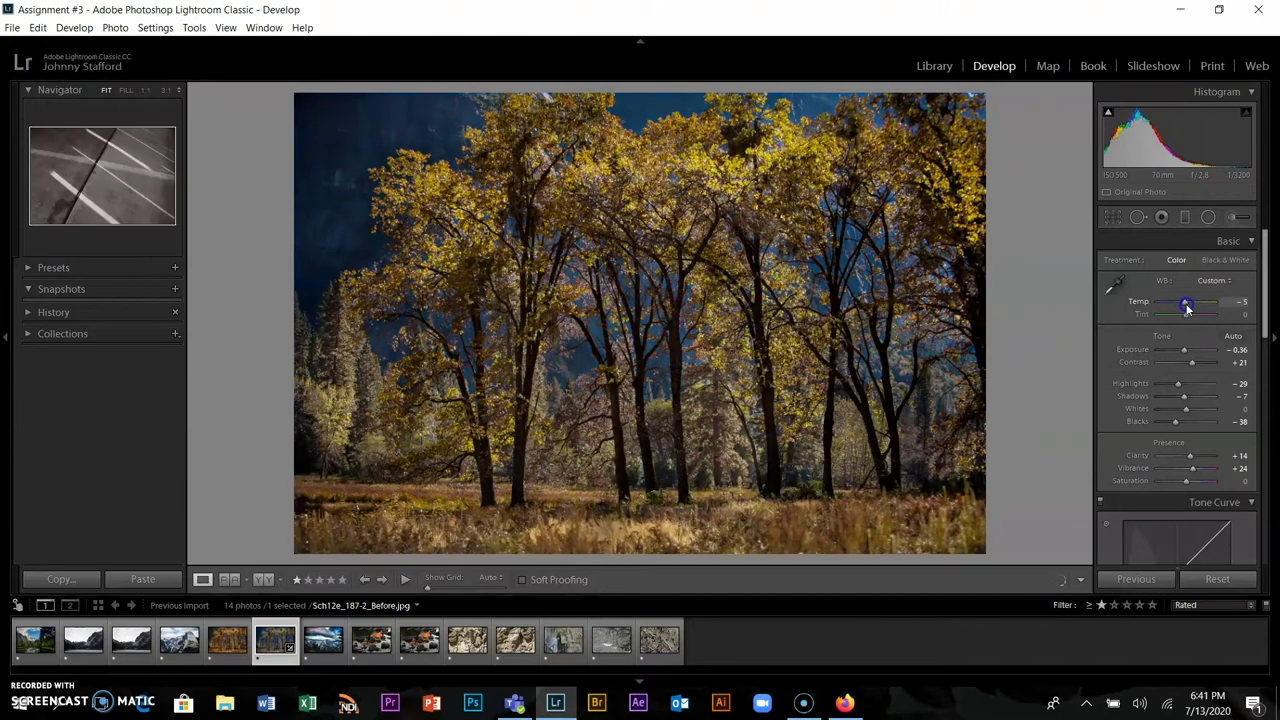
{"action": "left_click_drag", "start_coordinate": [1186, 309], "coordinate": [1191, 309]}
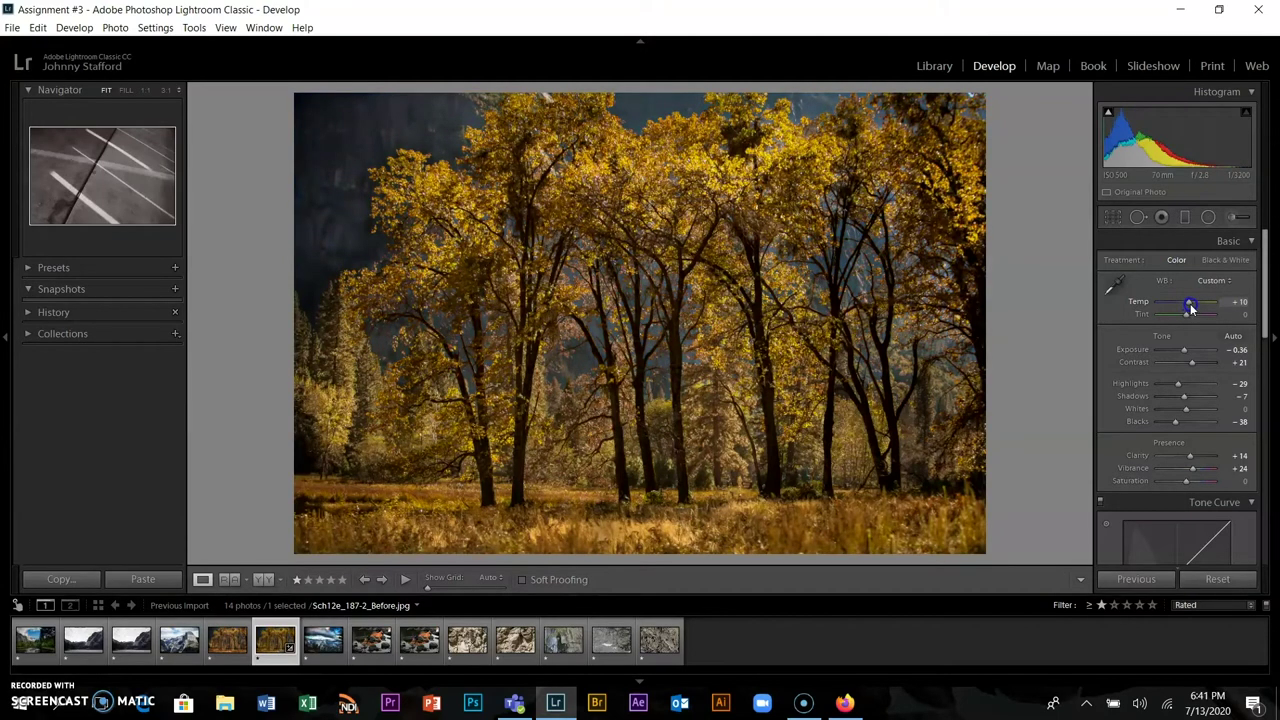
{"action": "left_click_drag", "start_coordinate": [1190, 309], "coordinate": [1185, 309]}
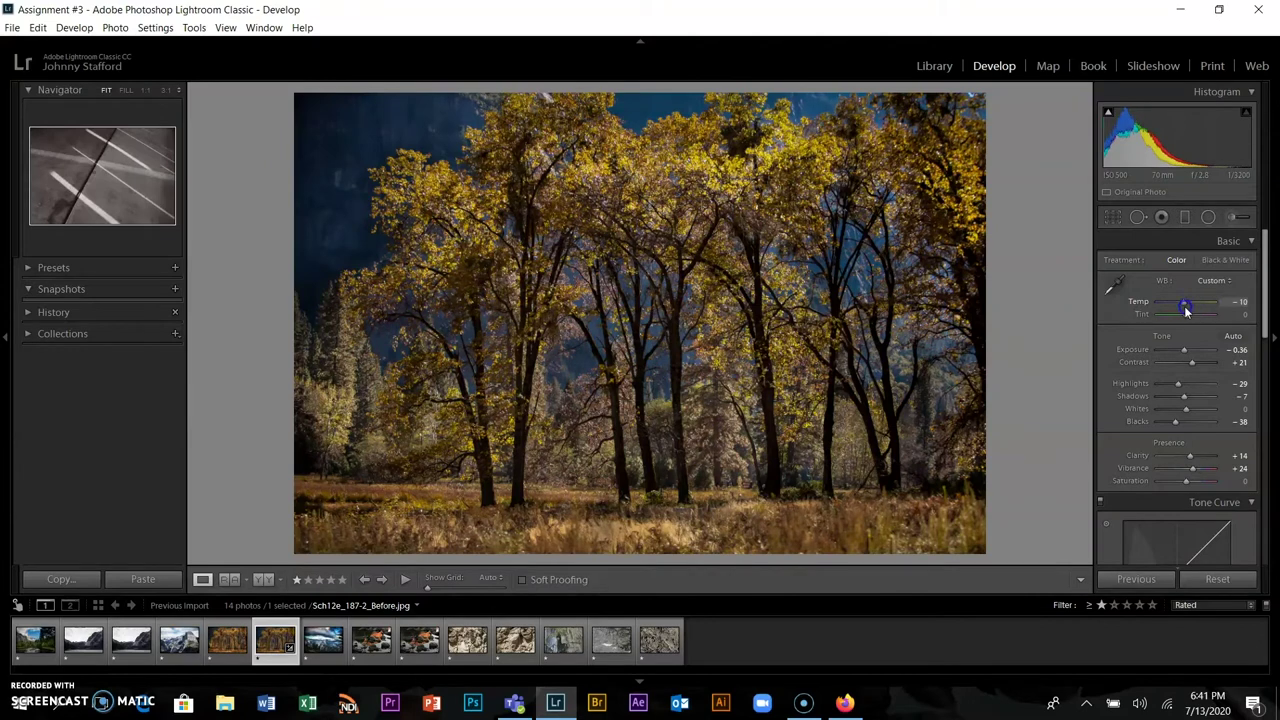
{"action": "left_click", "coordinate": [1187, 315]}
{"action": "left_click_drag", "start_coordinate": [1187, 320], "coordinate": [1197, 330]}
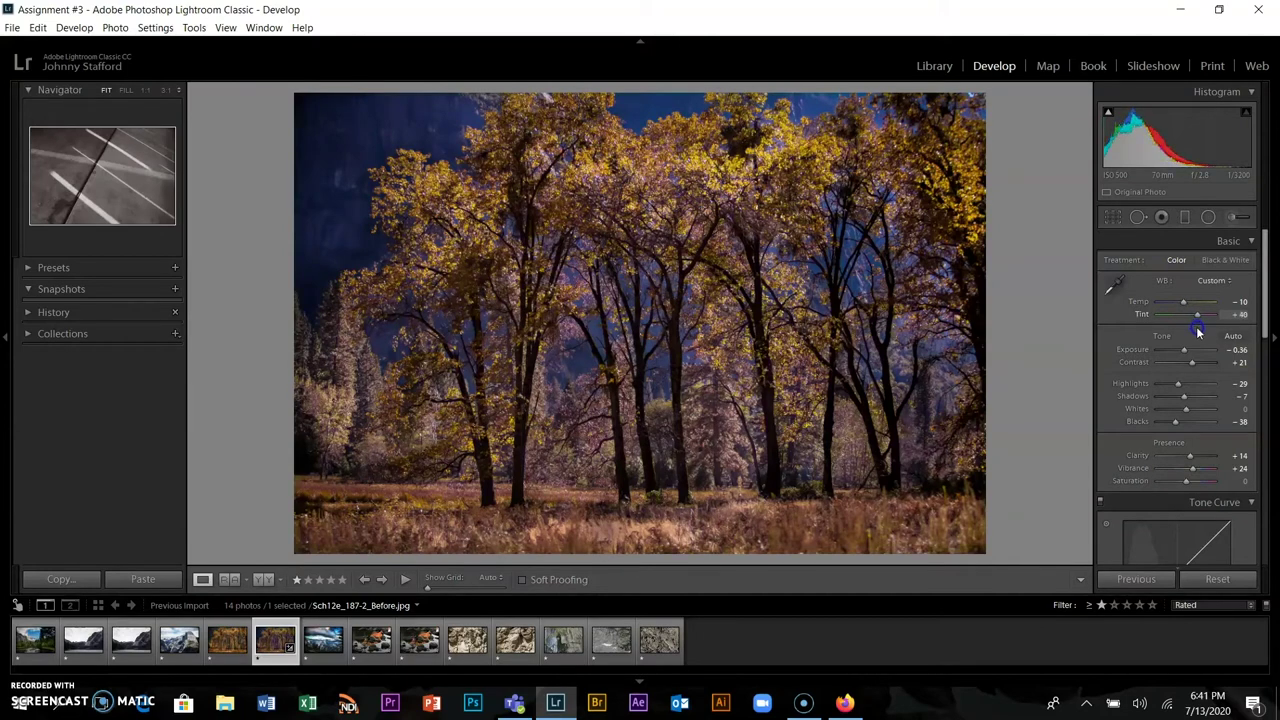
{"action": "left_click_drag", "start_coordinate": [1194, 332], "coordinate": [1181, 332]}
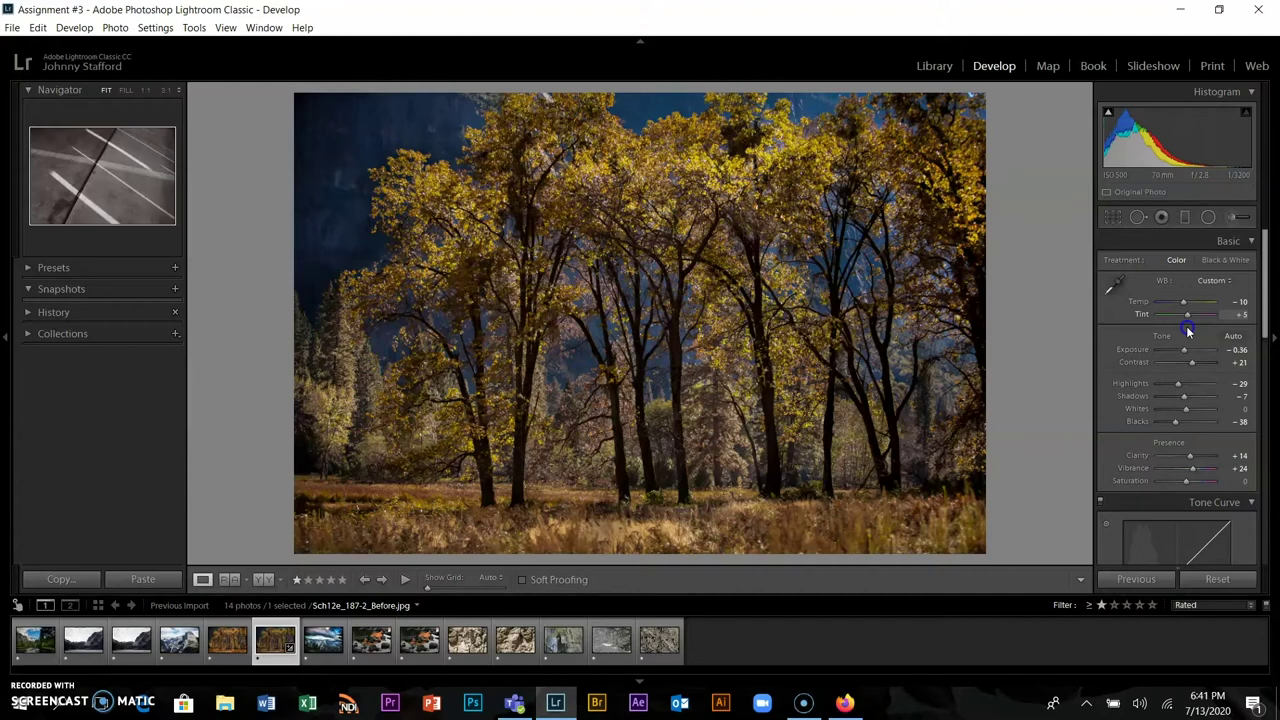
{"action": "mouse_move", "coordinate": [1184, 302]}
{"action": "left_mouse_down"}
{"action": "mouse_move", "coordinate": [1171, 309]}
{"action": "mouse_move", "coordinate": [1183, 294]}
{"action": "mouse_move", "coordinate": [1189, 314]}
{"action": "left_mouse_up"}
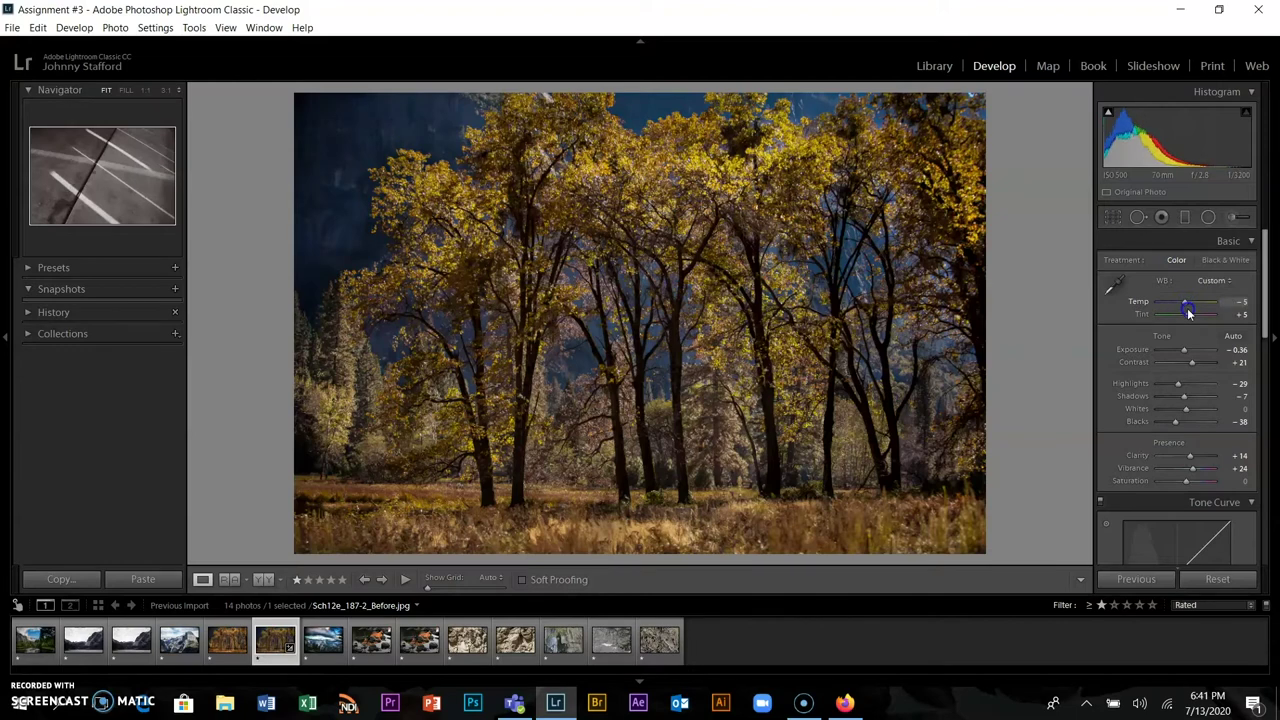
Set the tone curve regions to Highlights -5, Lights +4, Darks -7 and Shadows +9
{"action": "left_click_drag", "start_coordinate": [1260, 286], "coordinate": [1257, 388]}
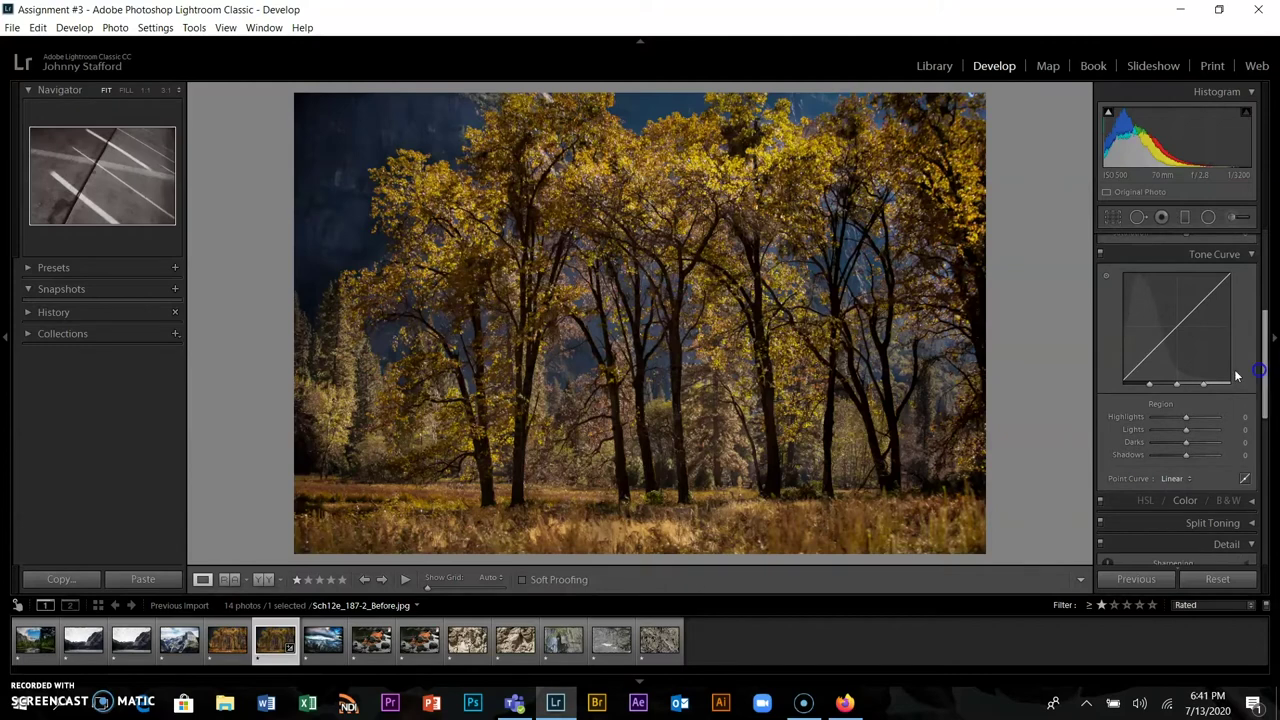
{"action": "left_click_drag", "start_coordinate": [1157, 359], "coordinate": [1156, 366]}
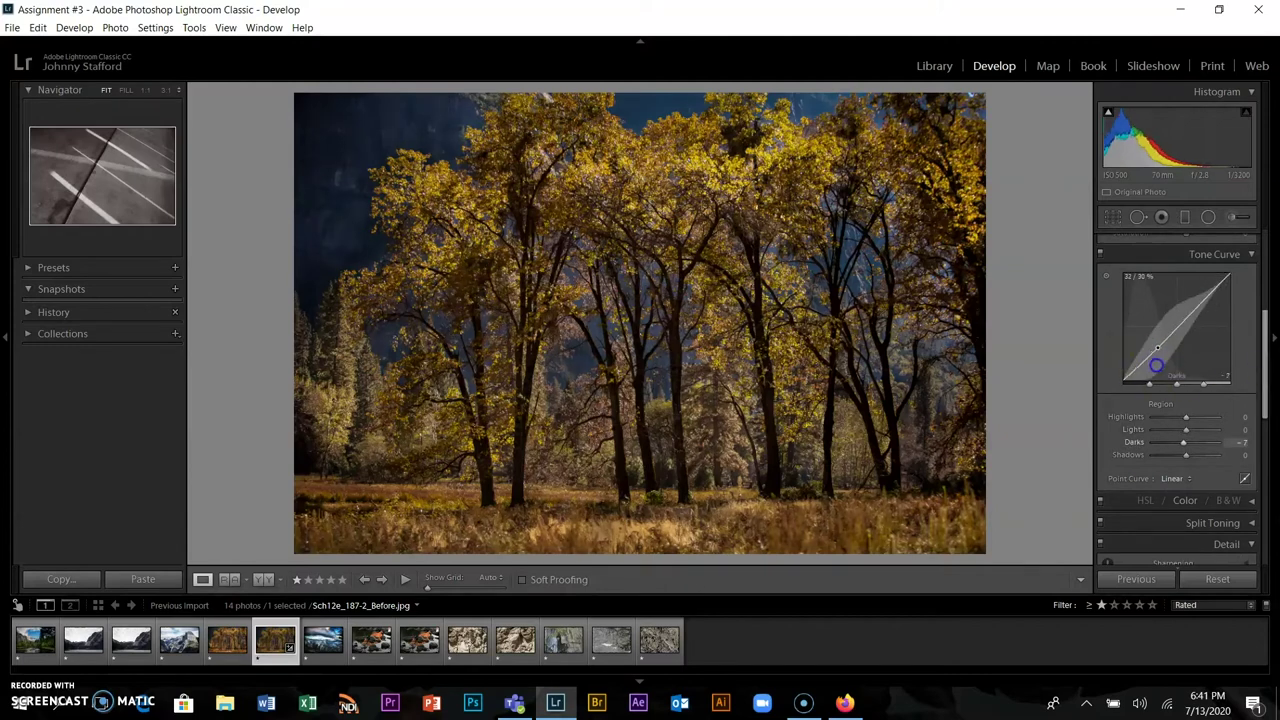
{"action": "left_click_drag", "start_coordinate": [1190, 308], "coordinate": [1199, 307]}
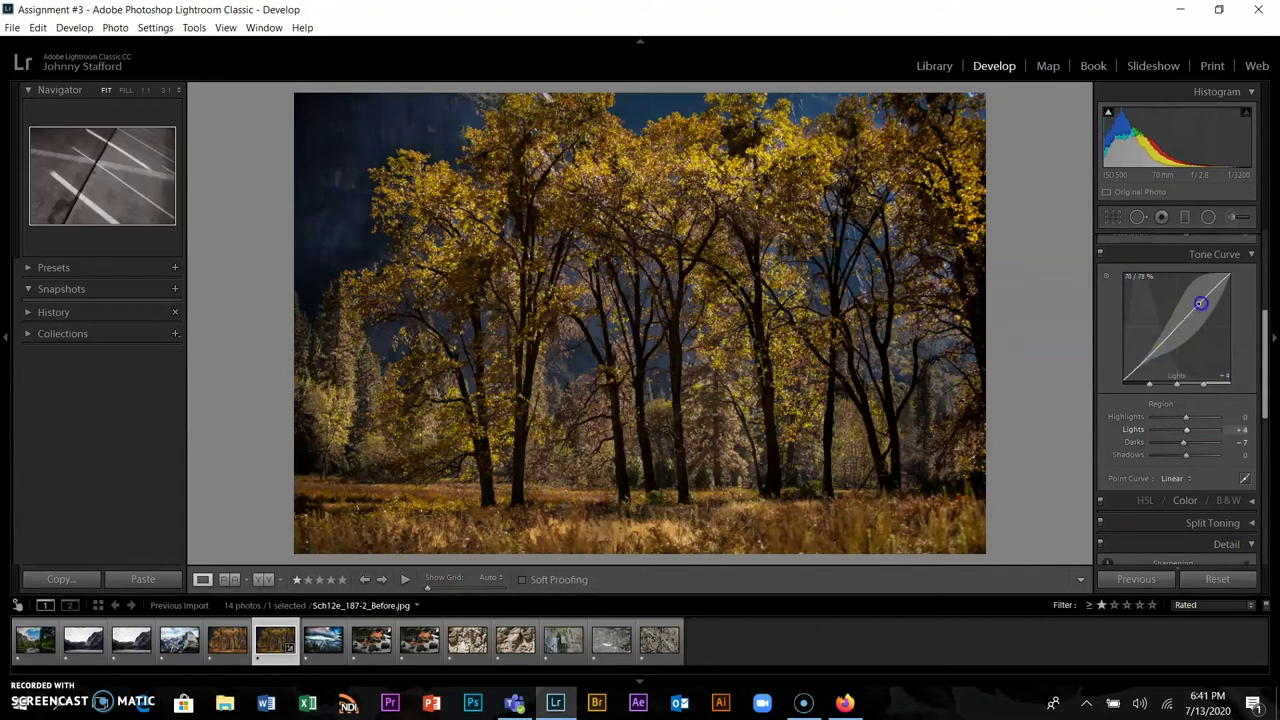
{"action": "left_click", "coordinate": [1186, 420]}
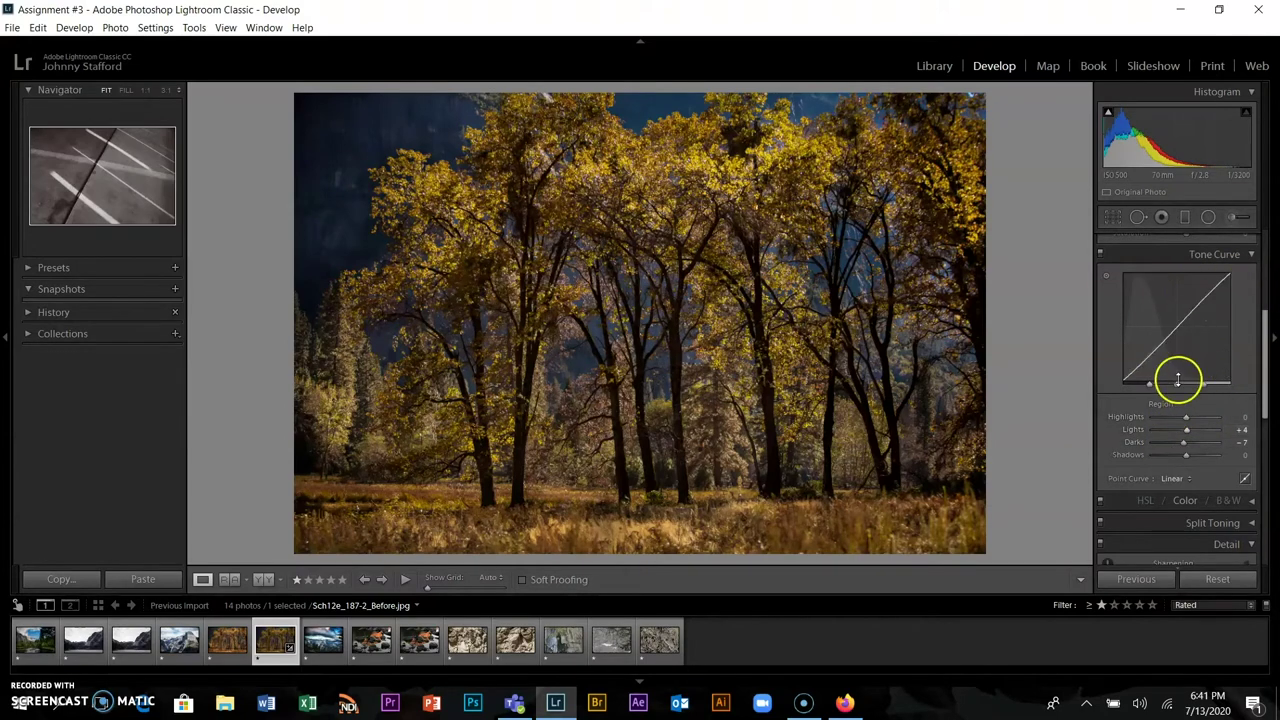
{"action": "left_click_drag", "start_coordinate": [1190, 420], "coordinate": [1187, 418]}
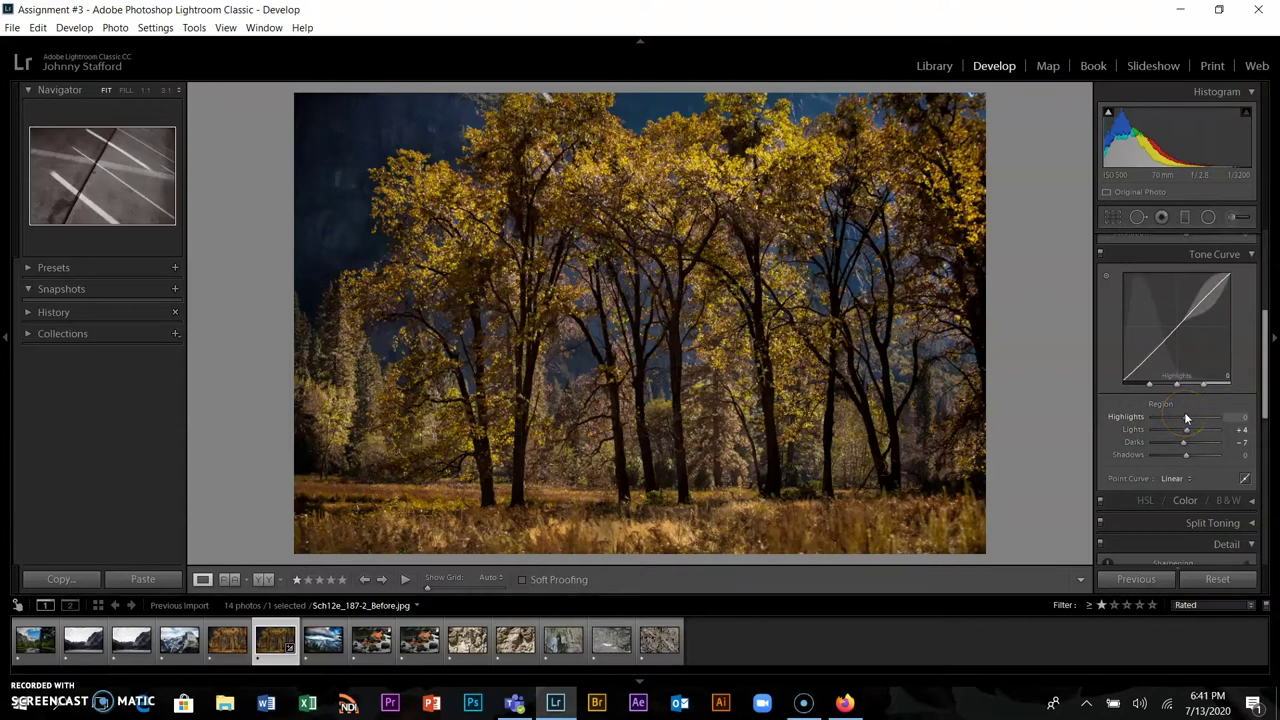
{"action": "left_click_drag", "start_coordinate": [1186, 420], "coordinate": [1187, 424]}
{"action": "left_click_drag", "start_coordinate": [1186, 424], "coordinate": [1186, 424]}
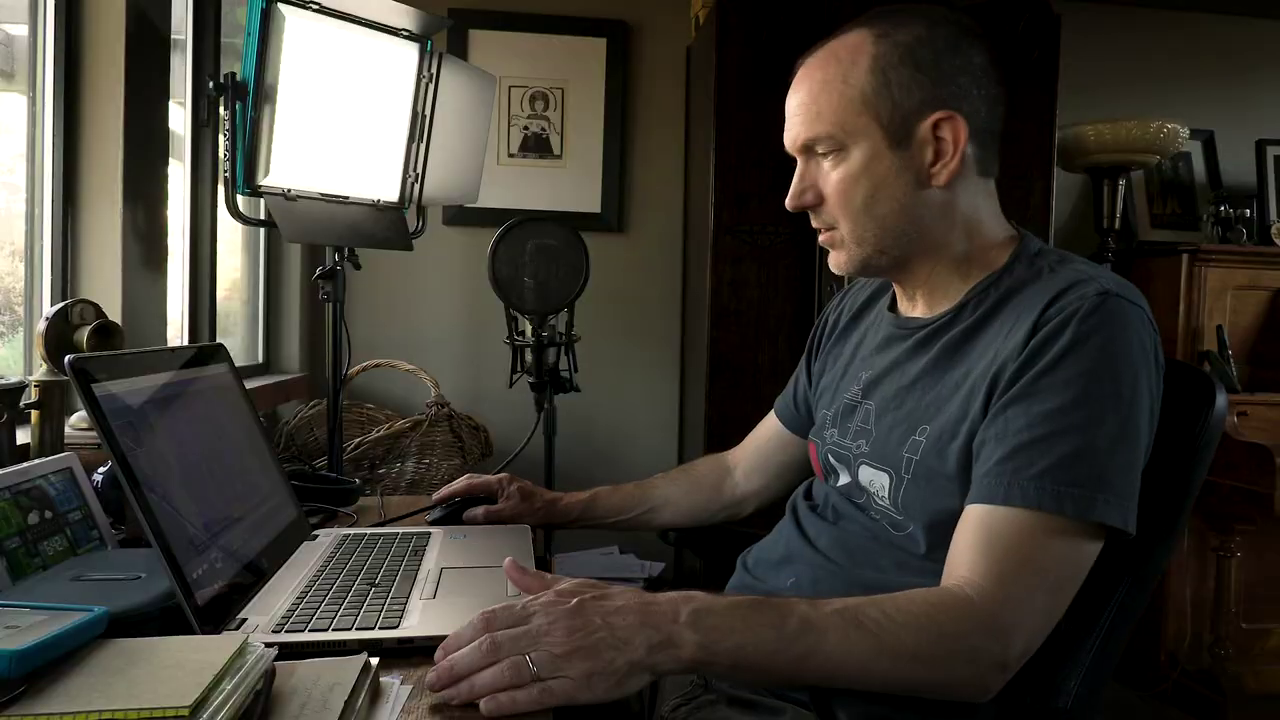
{"action": "mouse_move", "coordinate": [1186, 430]}
{"action": "left_mouse_down"}
{"action": "mouse_move", "coordinate": [1177, 423]}
{"action": "mouse_move", "coordinate": [1203, 435]}
{"action": "left_mouse_up"}
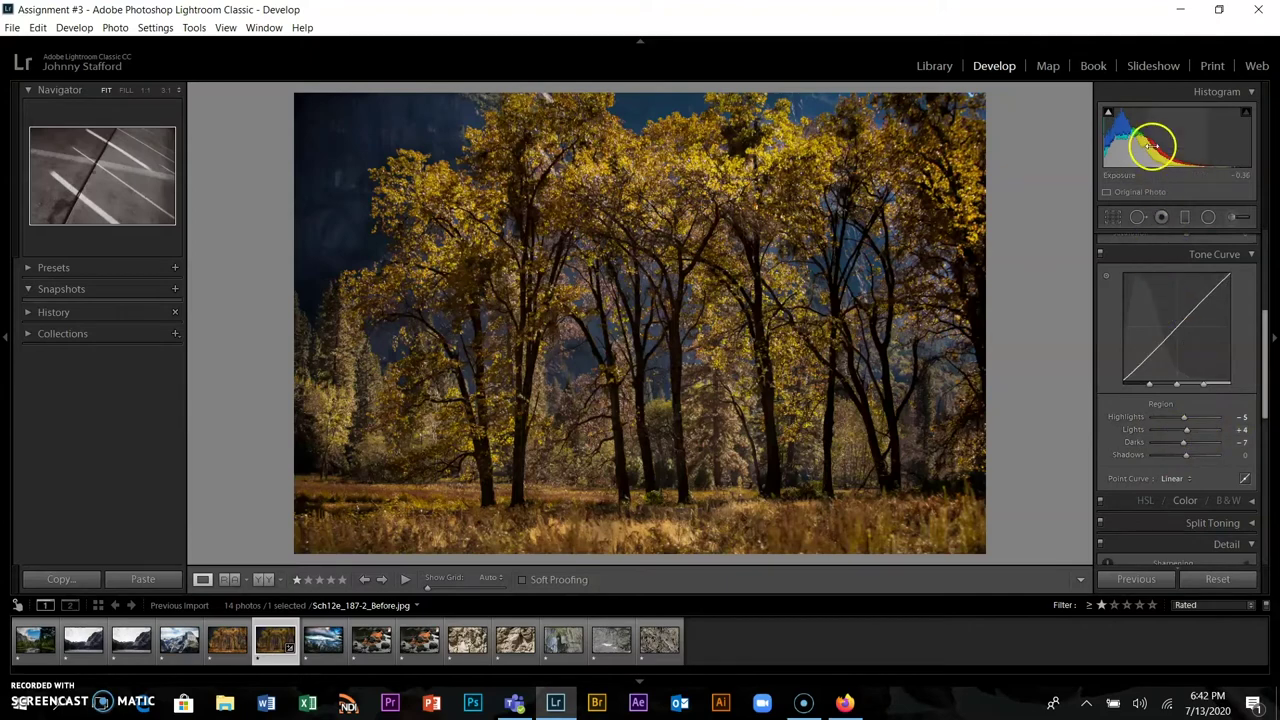
{"action": "left_click_drag", "start_coordinate": [1271, 385], "coordinate": [1268, 260]}
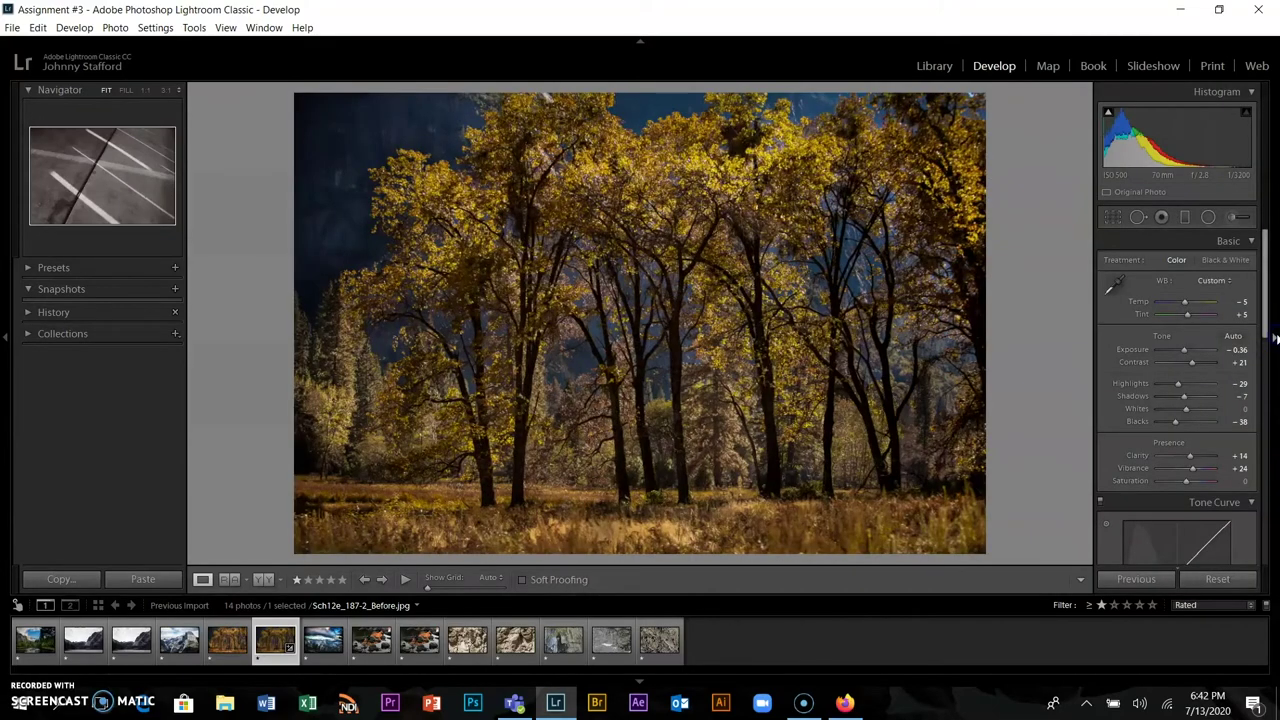
{"action": "left_click_drag", "start_coordinate": [1266, 314], "coordinate": [1193, 409]}
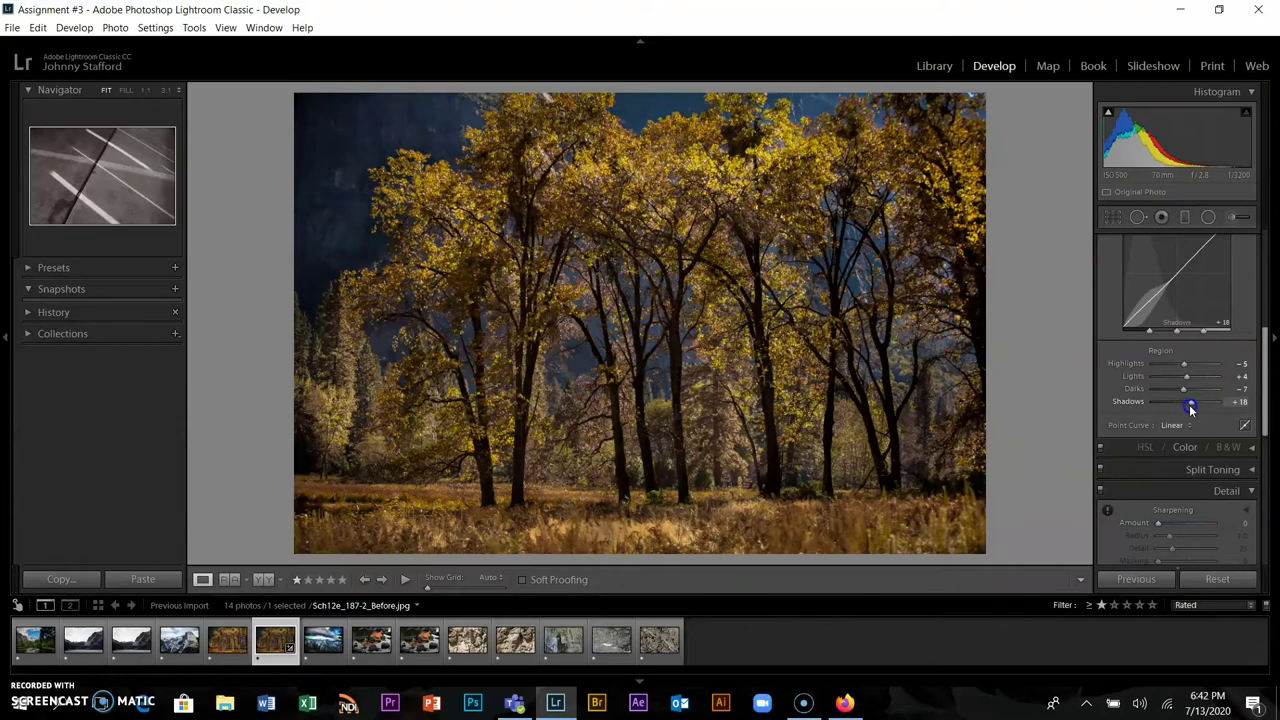
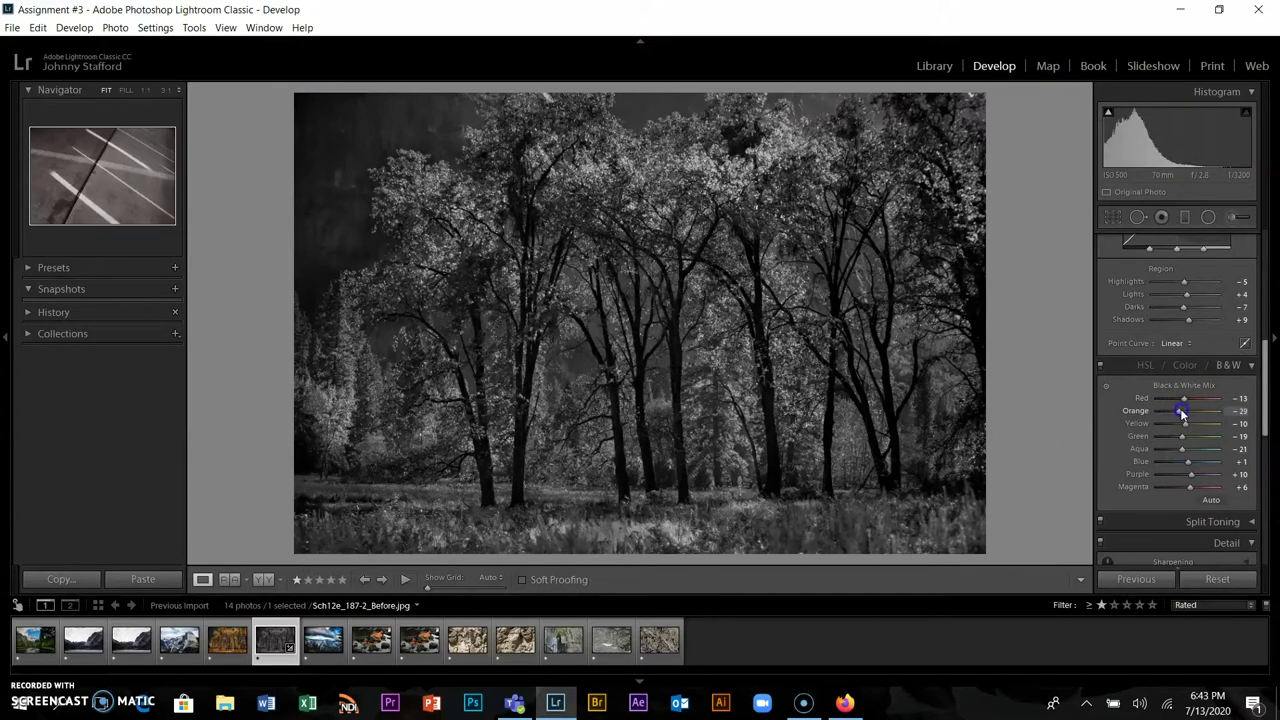
Try Orange at -20 in the trees photo's black-and-white mix, and return the photo to color
{"action": "left_click_drag", "start_coordinate": [1184, 413], "coordinate": [1179, 414]}
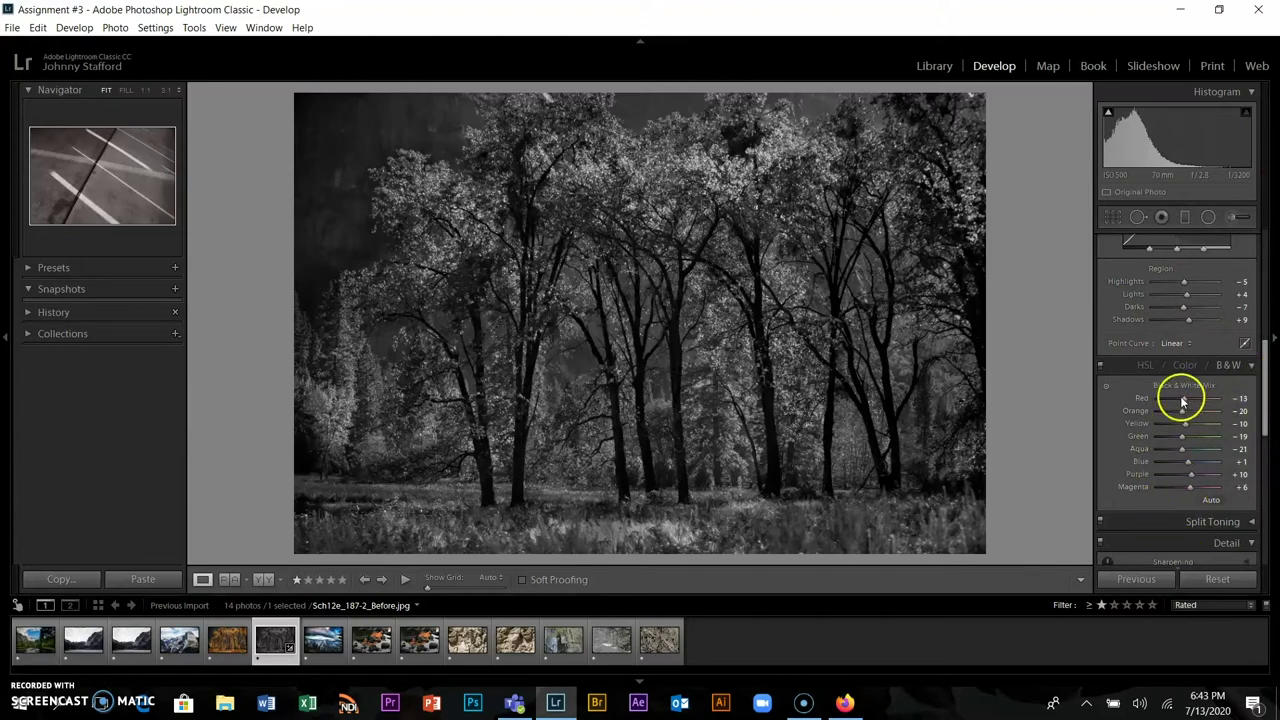
{"action": "mouse_move", "coordinate": [1189, 436]}
{"action": "left_mouse_down"}
{"action": "mouse_move", "coordinate": [1178, 436]}
{"action": "mouse_move", "coordinate": [1191, 450]}
{"action": "left_mouse_up"}
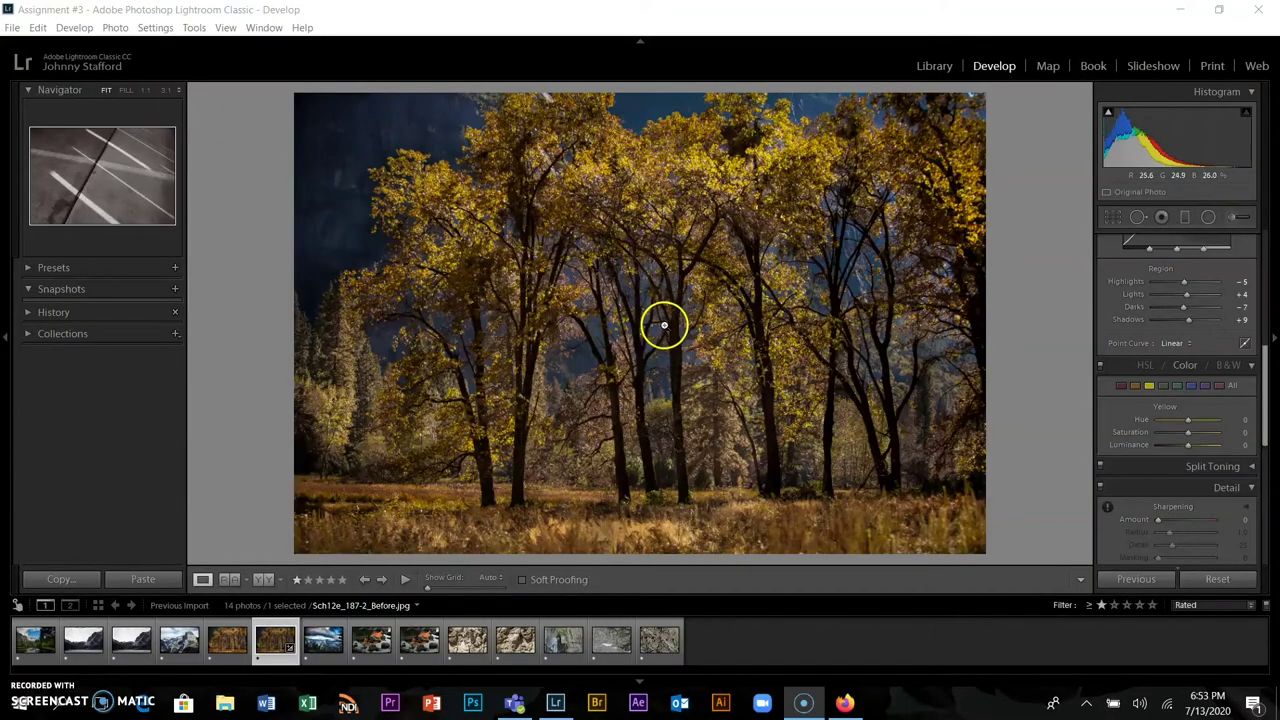
Paint over the foreground grass of the trees photo with an Adjustment Brush of size 28 and Exposure -0.61
{"action": "left_click", "coordinate": [664, 325]}
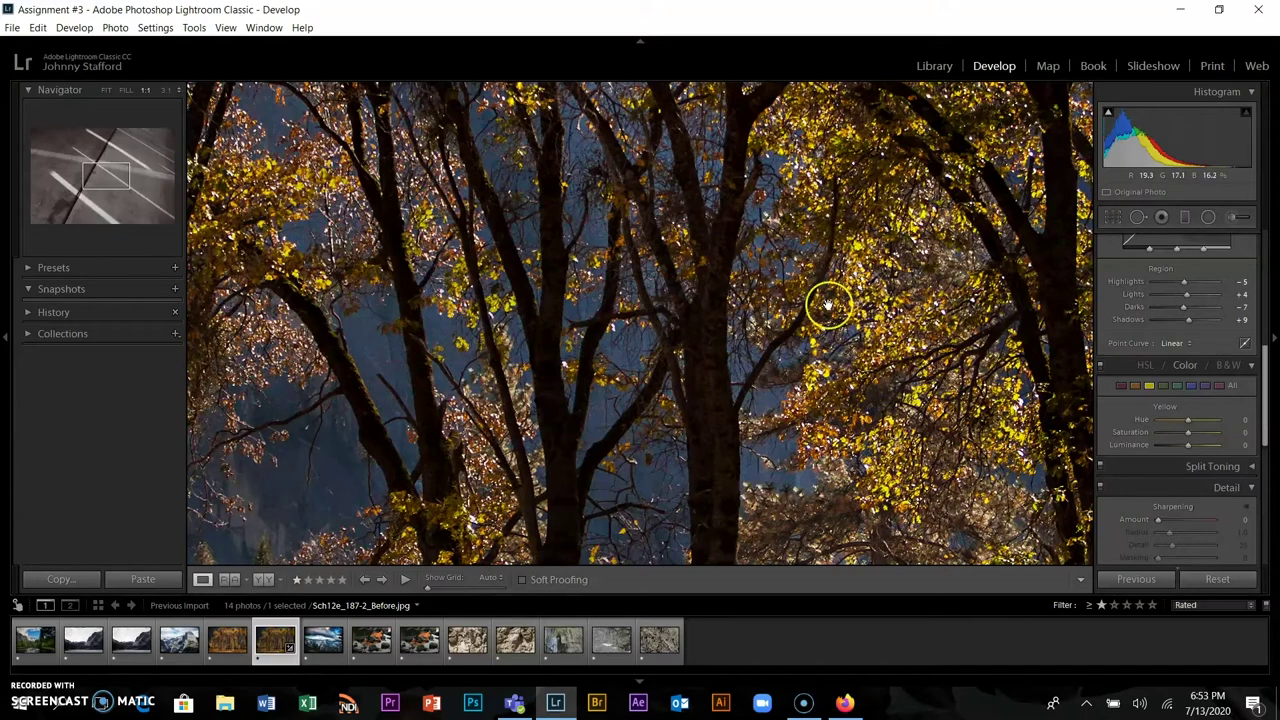
{"action": "left_click", "coordinate": [808, 348]}
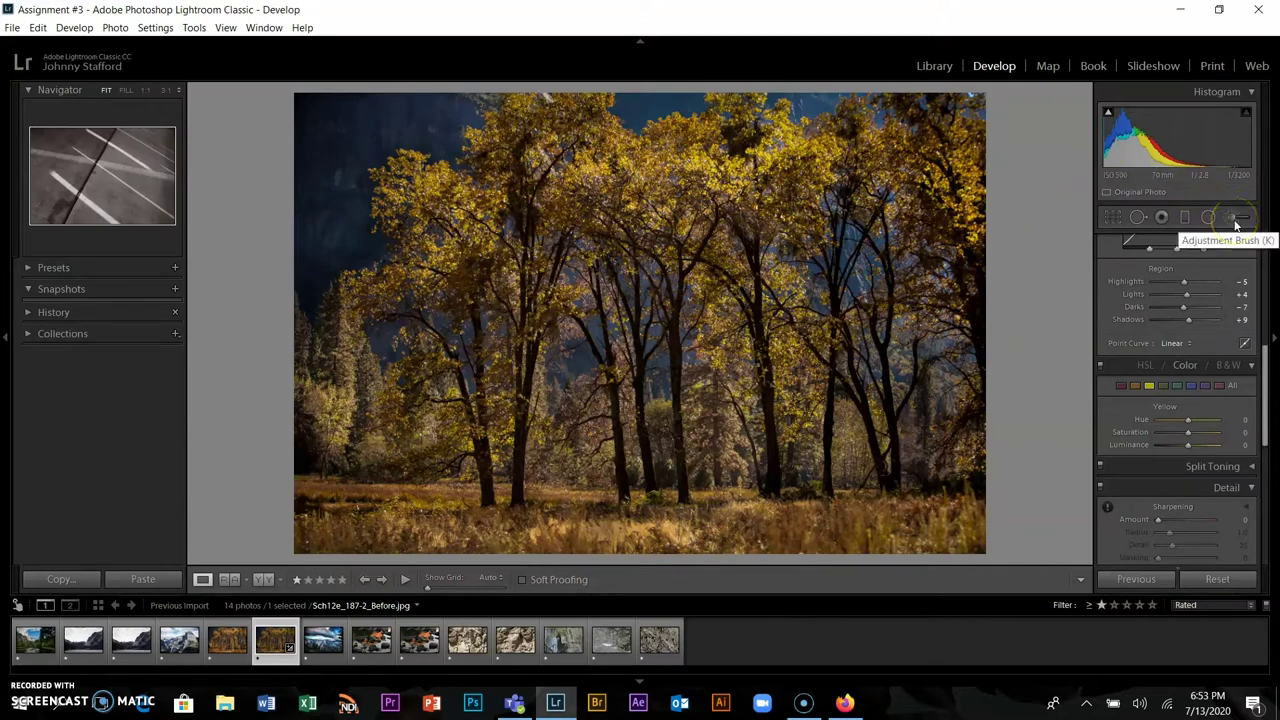
{"action": "left_click", "coordinate": [1236, 219]}
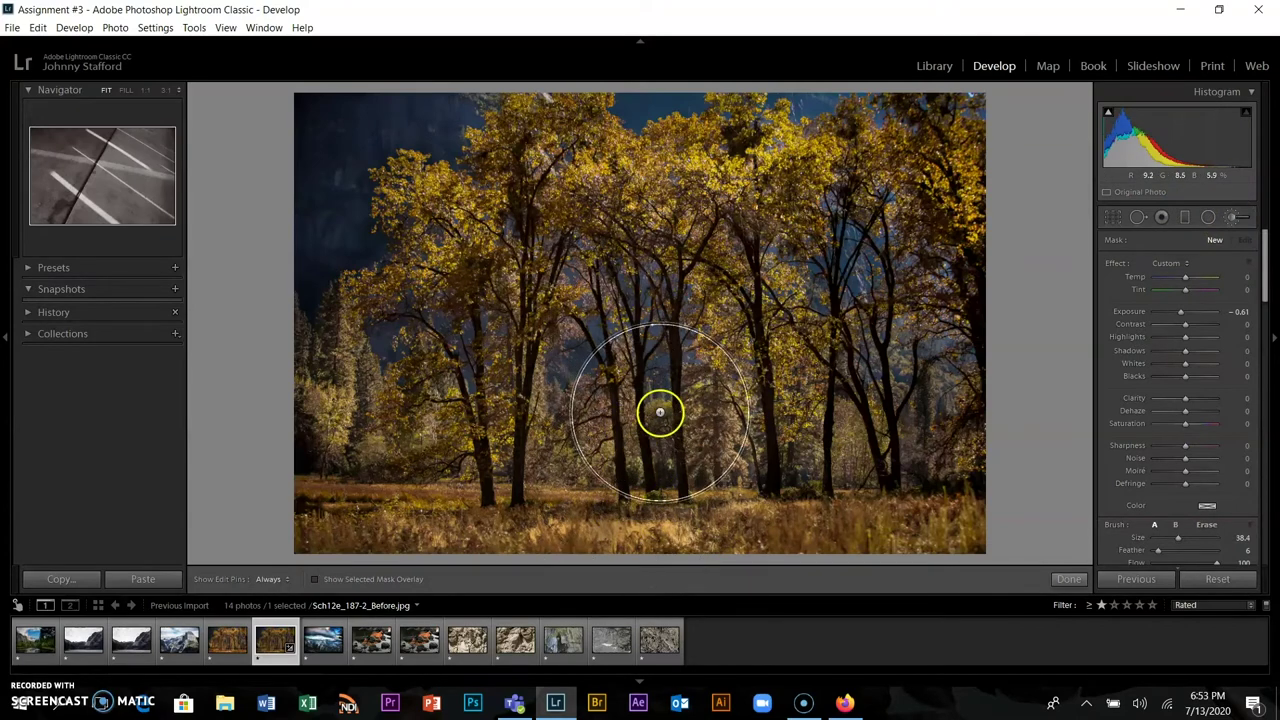
{"action": "left_click", "coordinate": [660, 455]}
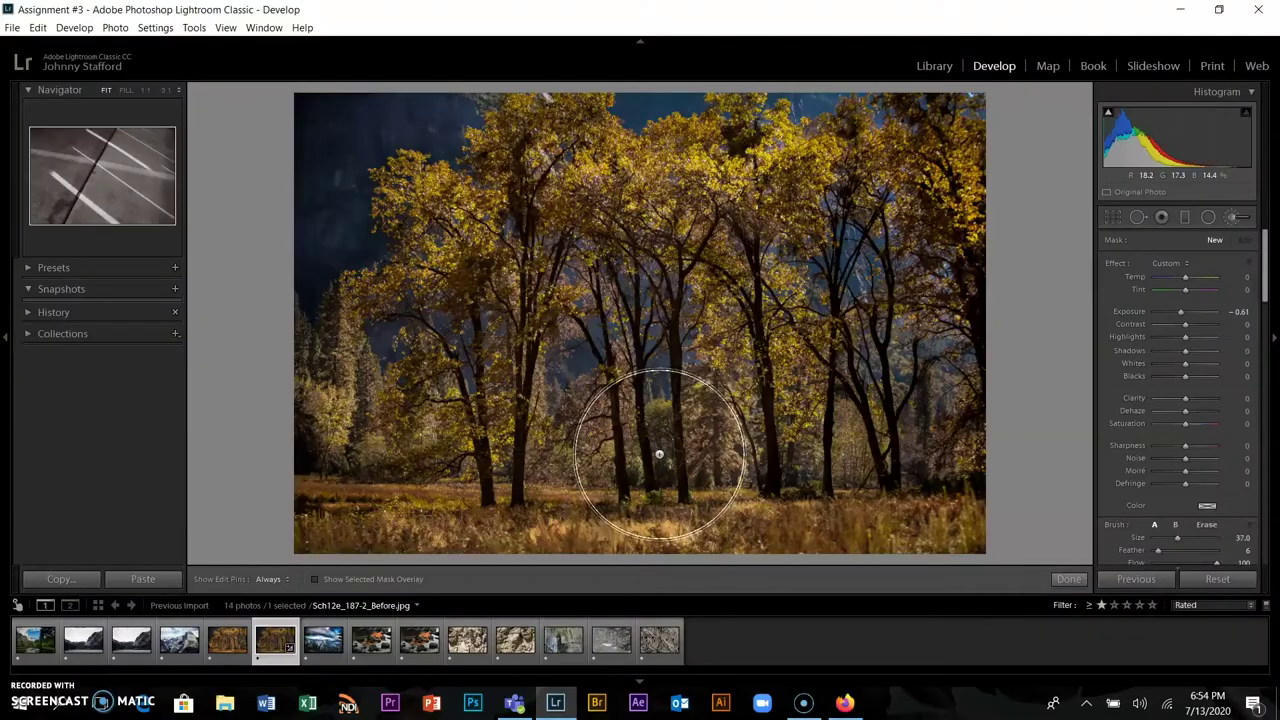
{"action": "scroll", "coordinate": [659, 455], "scroll_direction": "down", "scroll_amount": 10}
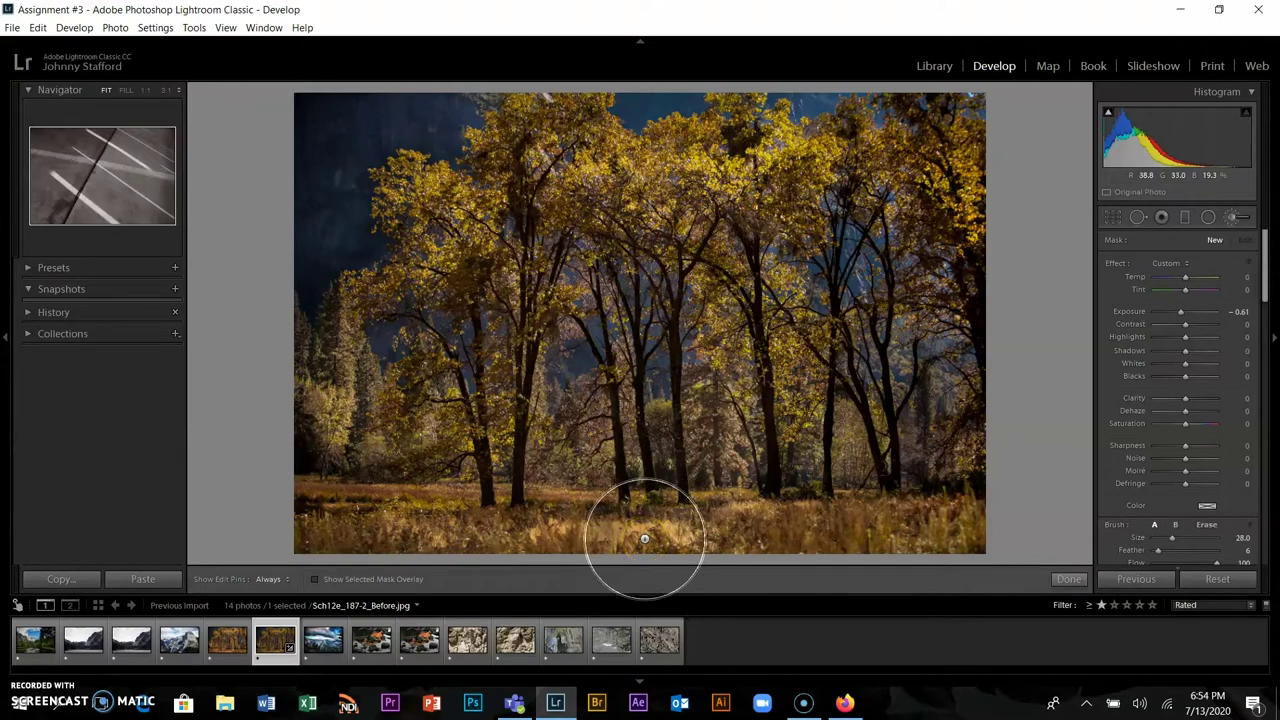
{"action": "scroll", "coordinate": [655, 533], "scroll_direction": "up", "scroll_amount": 1}
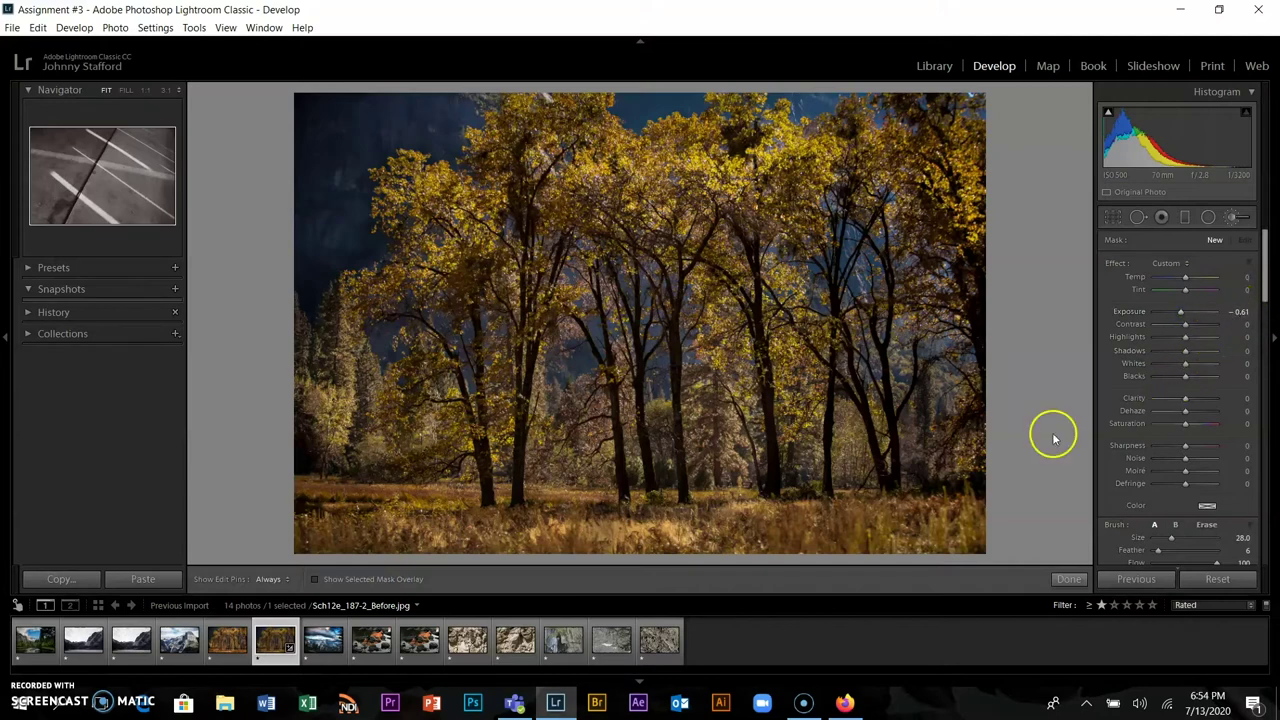
{"action": "left_click_drag", "start_coordinate": [686, 537], "coordinate": [591, 503]}
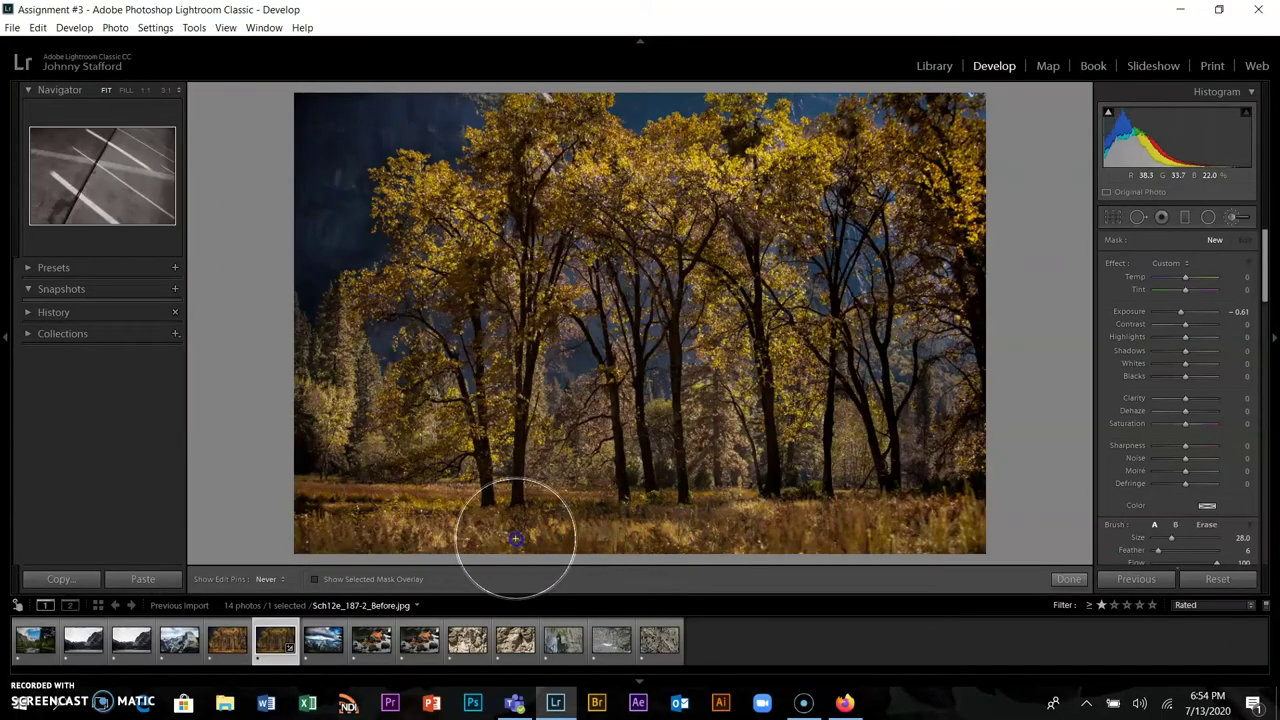
{"action": "key", "text": "h"}
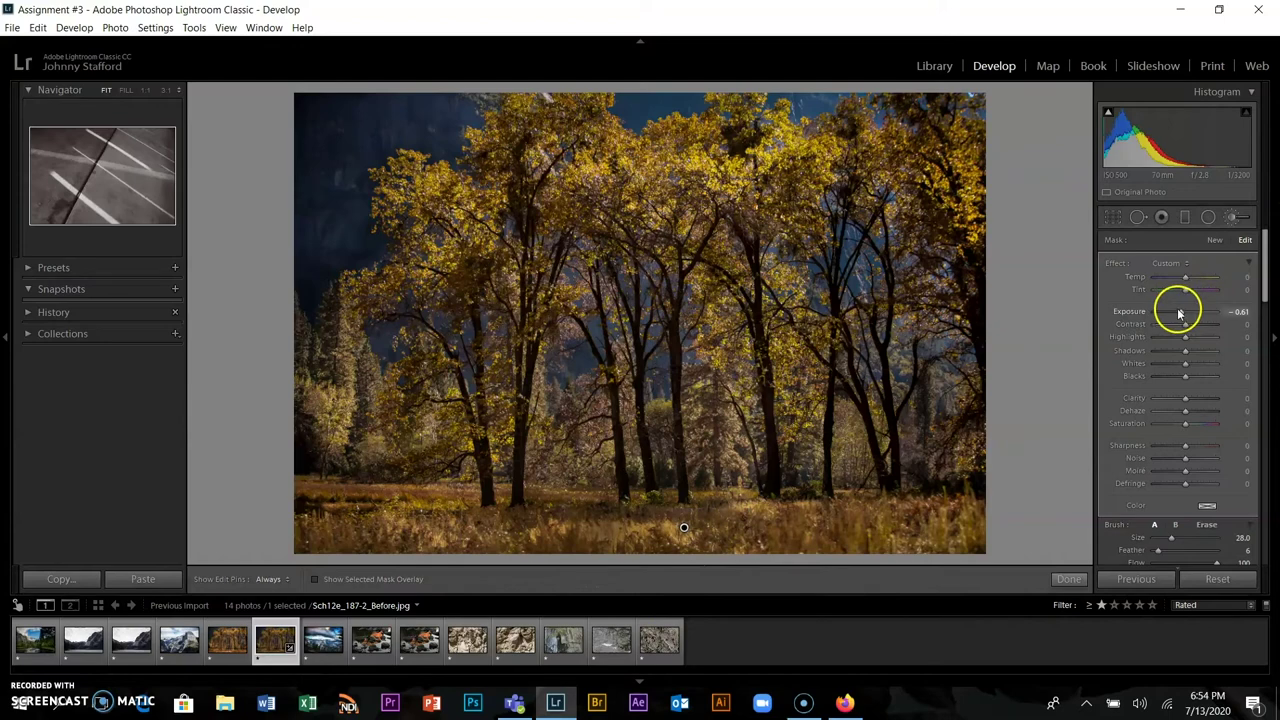
Try a darker brushed area on the grass, set its Exposure to -0.17, and finish the brush adjustment
{"action": "left_click_drag", "start_coordinate": [1186, 315], "coordinate": [1180, 316]}
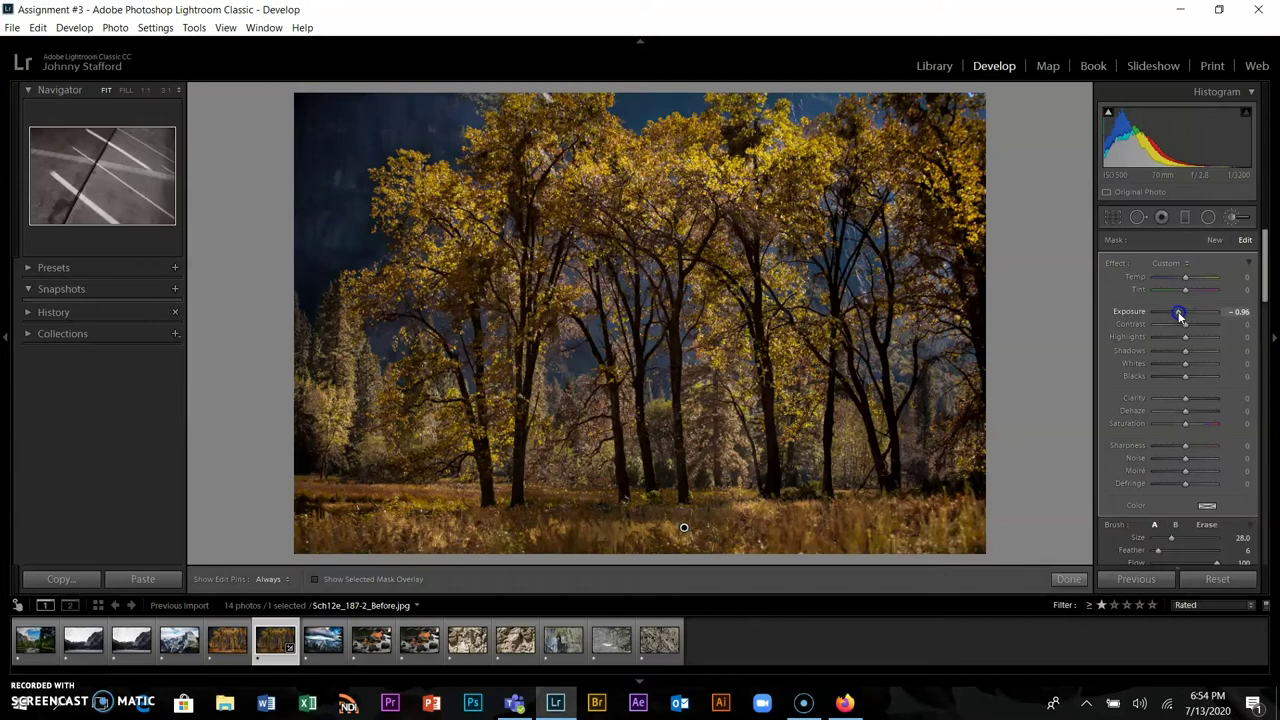
{"action": "left_click", "coordinate": [1204, 317]}
{"action": "left_click_drag", "start_coordinate": [1180, 316], "coordinate": [1186, 316]}
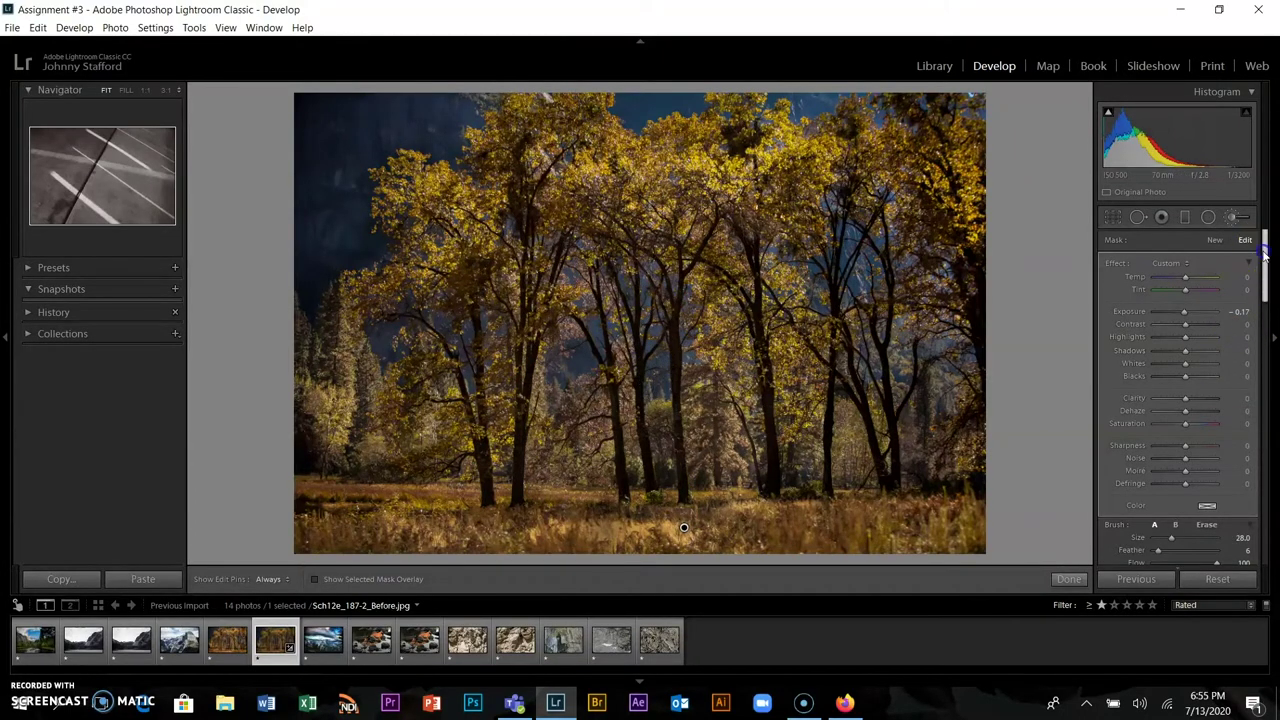
{"action": "left_click", "coordinate": [1276, 449]}
{"action": "left_click", "coordinate": [1068, 579]}
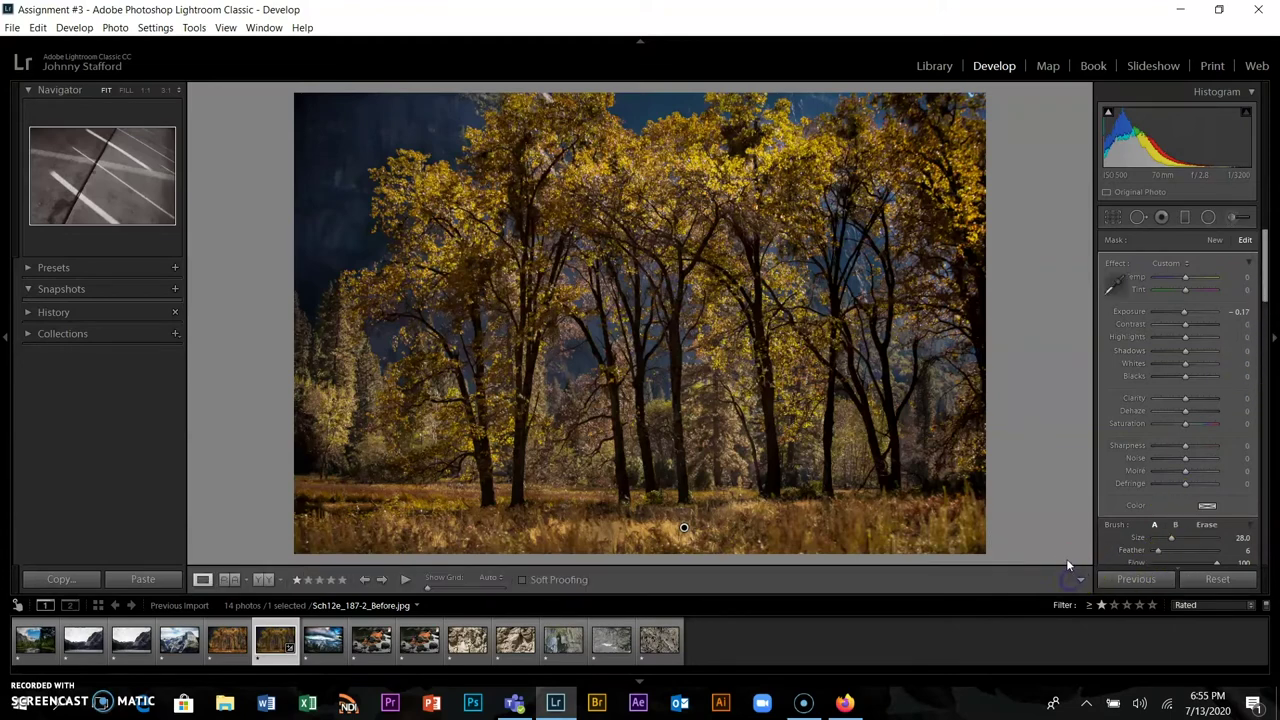
Switch the color adjustments to HSL and set the Red hue to -9
{"action": "left_click", "coordinate": [1202, 396]}
{"action": "left_click_drag", "start_coordinate": [1259, 280], "coordinate": [1272, 378]}
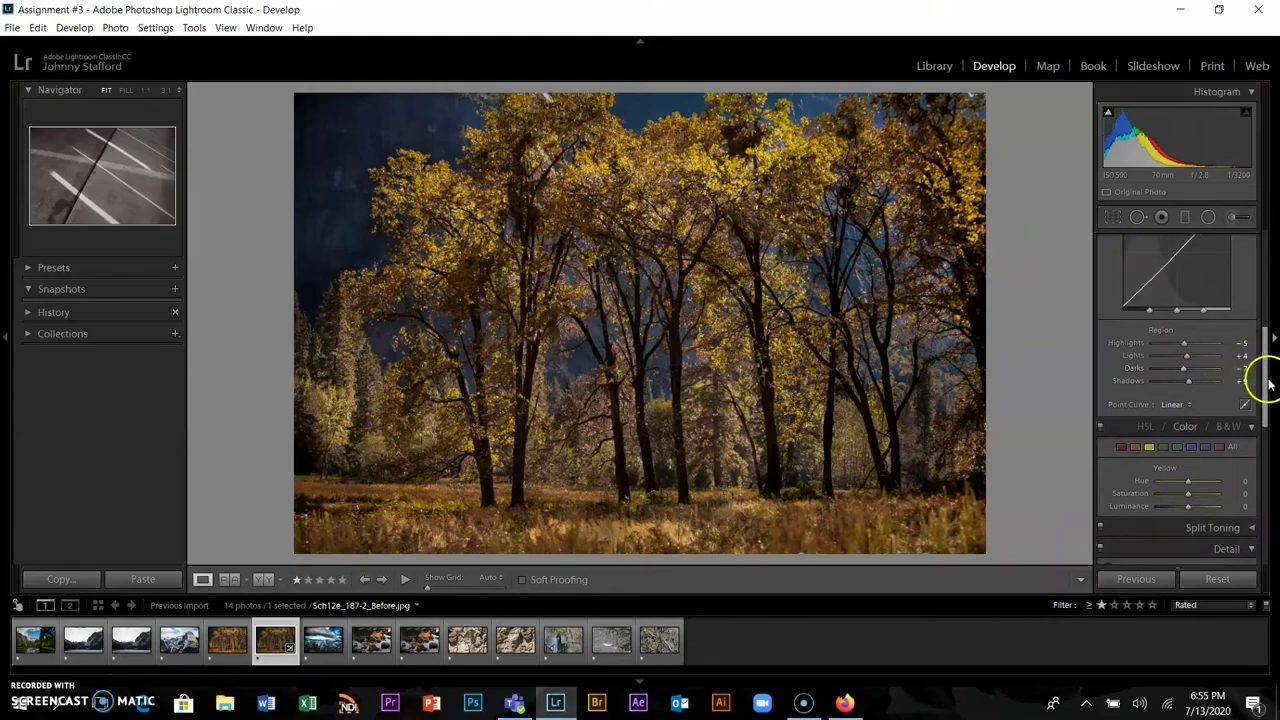
{"action": "left_click", "coordinate": [1267, 393]}
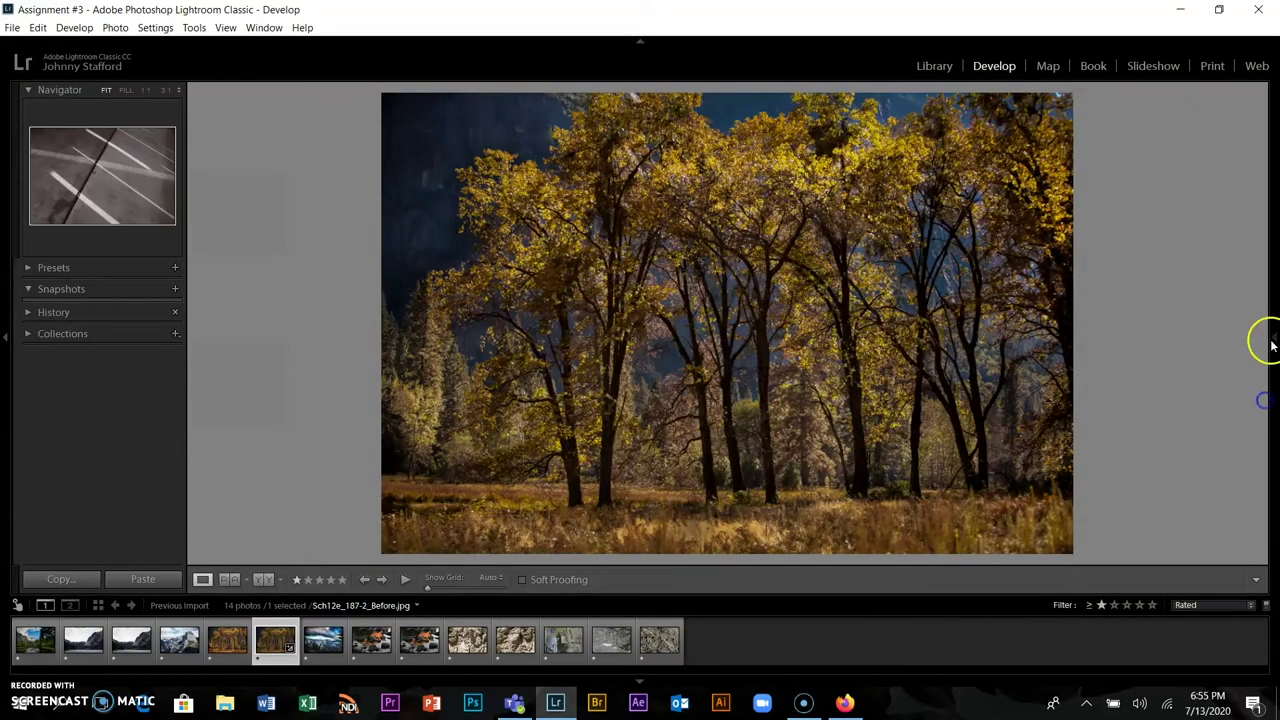
{"action": "mouse_move", "coordinate": [1272, 340]}
{"action": "left_click", "coordinate": [1272, 340]}
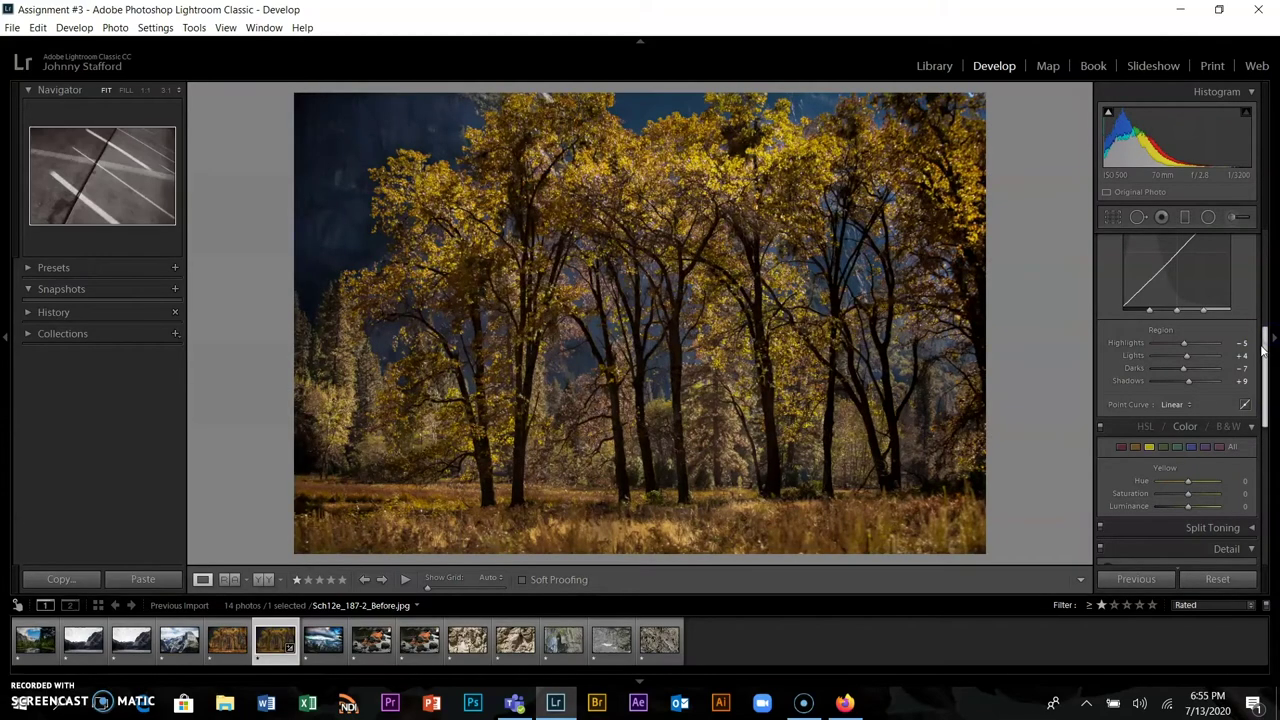
{"action": "mouse_move", "coordinate": [1267, 352]}
{"action": "left_mouse_down"}
{"action": "mouse_move", "coordinate": [1265, 412]}
{"action": "mouse_move", "coordinate": [1262, 360]}
{"action": "left_mouse_up"}
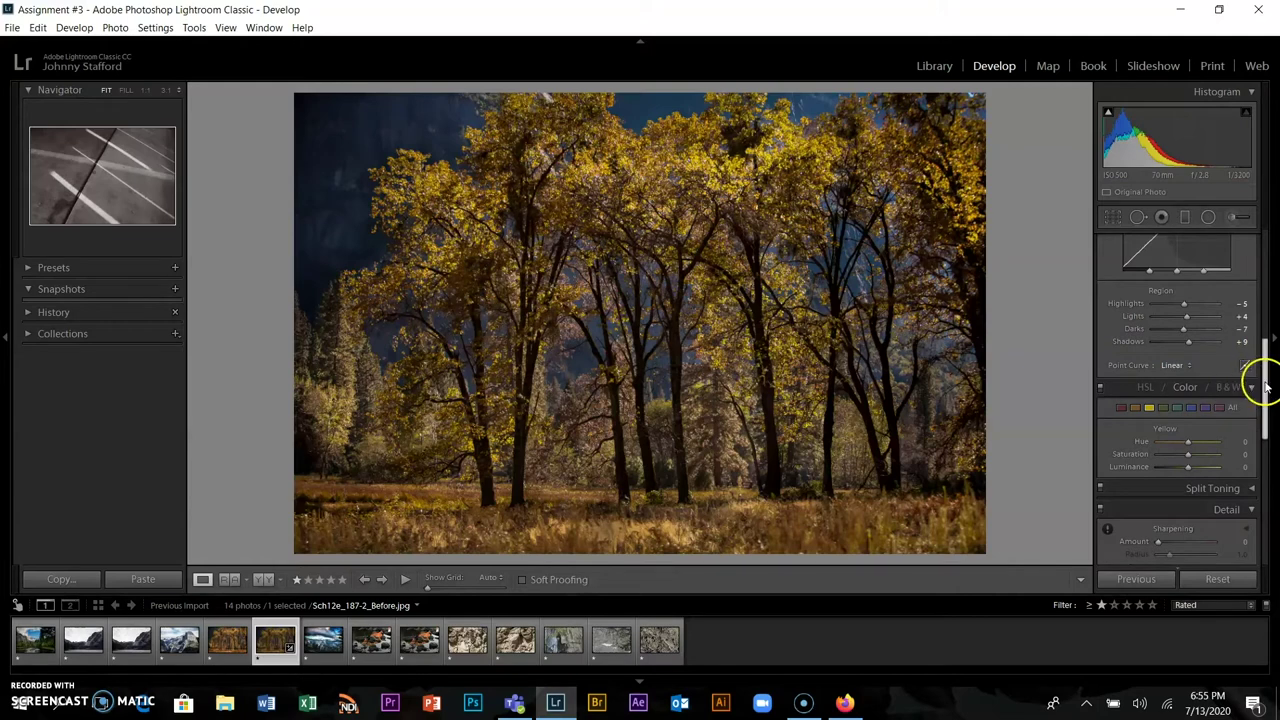
{"action": "left_click", "coordinate": [1146, 389]}
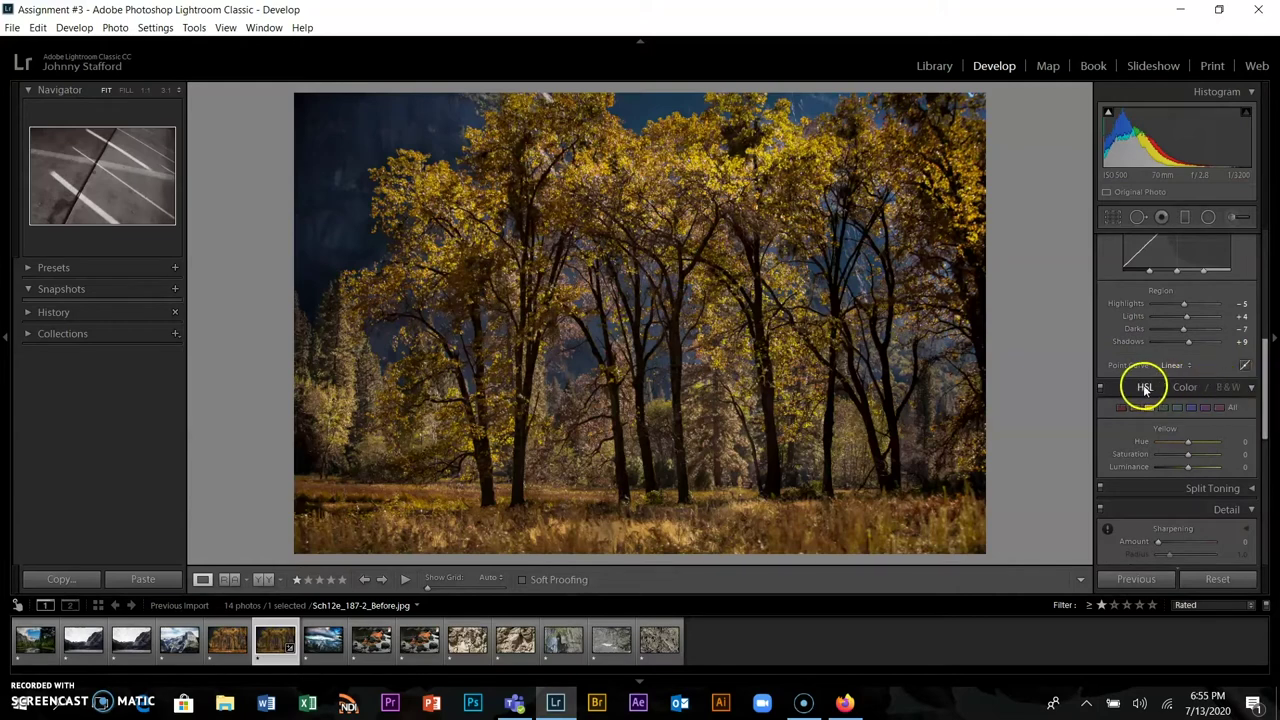
{"action": "left_click", "coordinate": [1242, 403]}
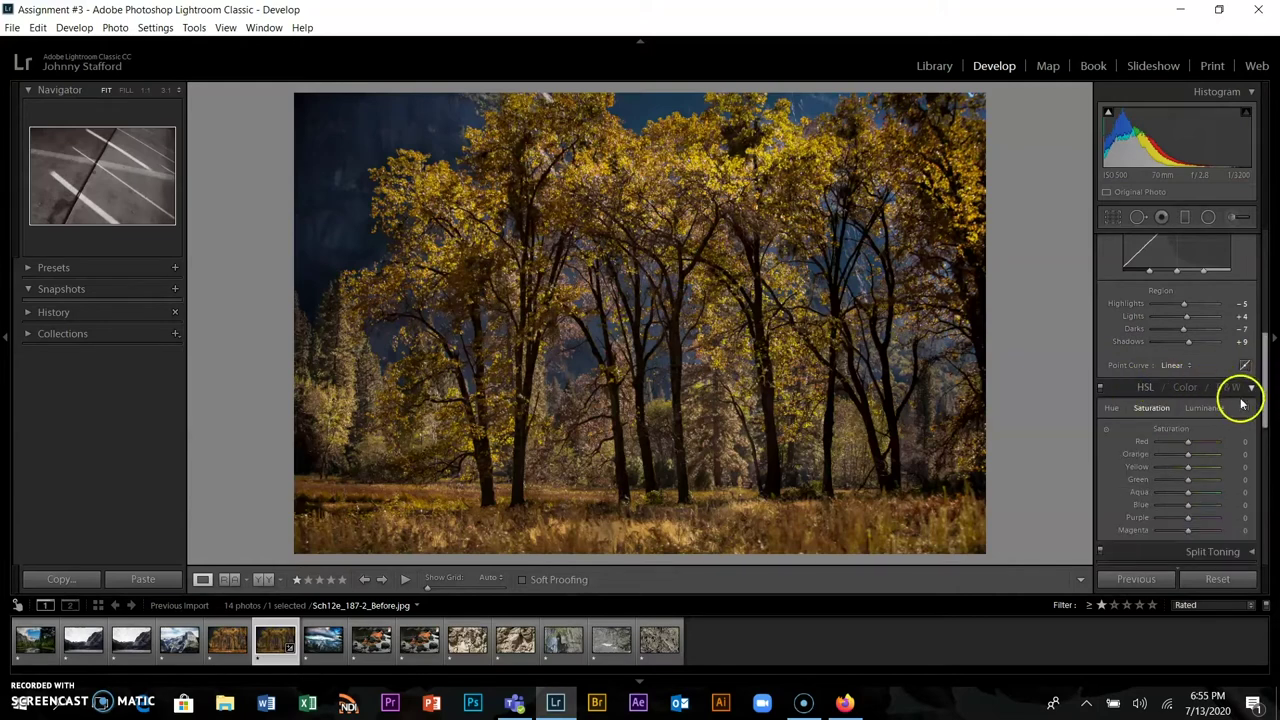
{"action": "left_click", "coordinate": [1188, 443]}
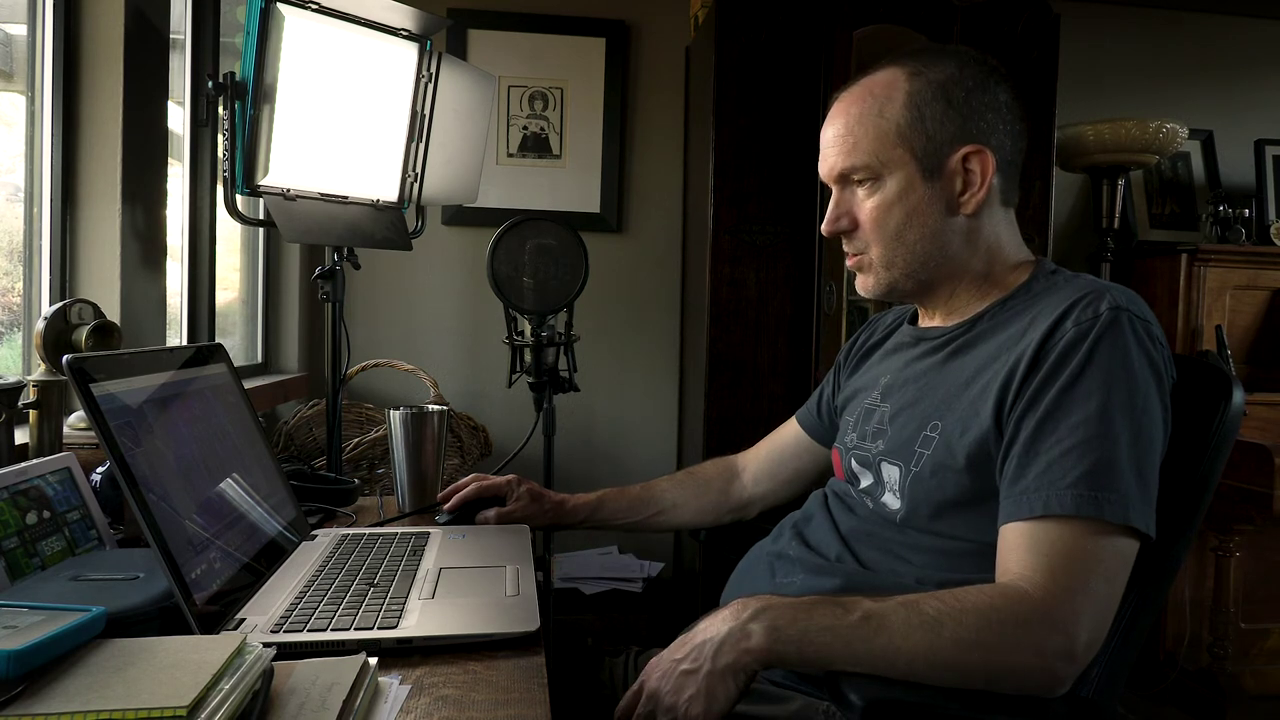
Use targeted hue adjustment on the photo to set Orange to -18 and Yellow to -14, undoing the first attempt
{"action": "left_click", "coordinate": [1140, 440]}
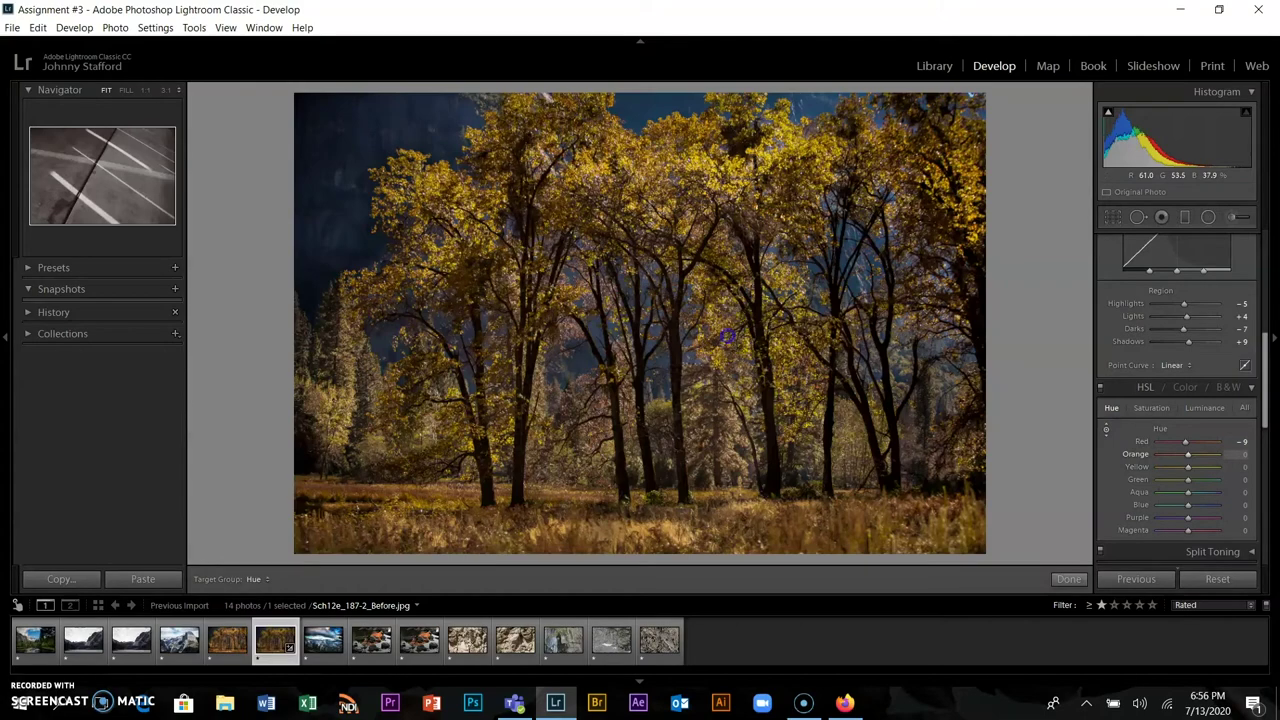
{"action": "left_click_drag", "start_coordinate": [725, 406], "coordinate": [716, 455]}
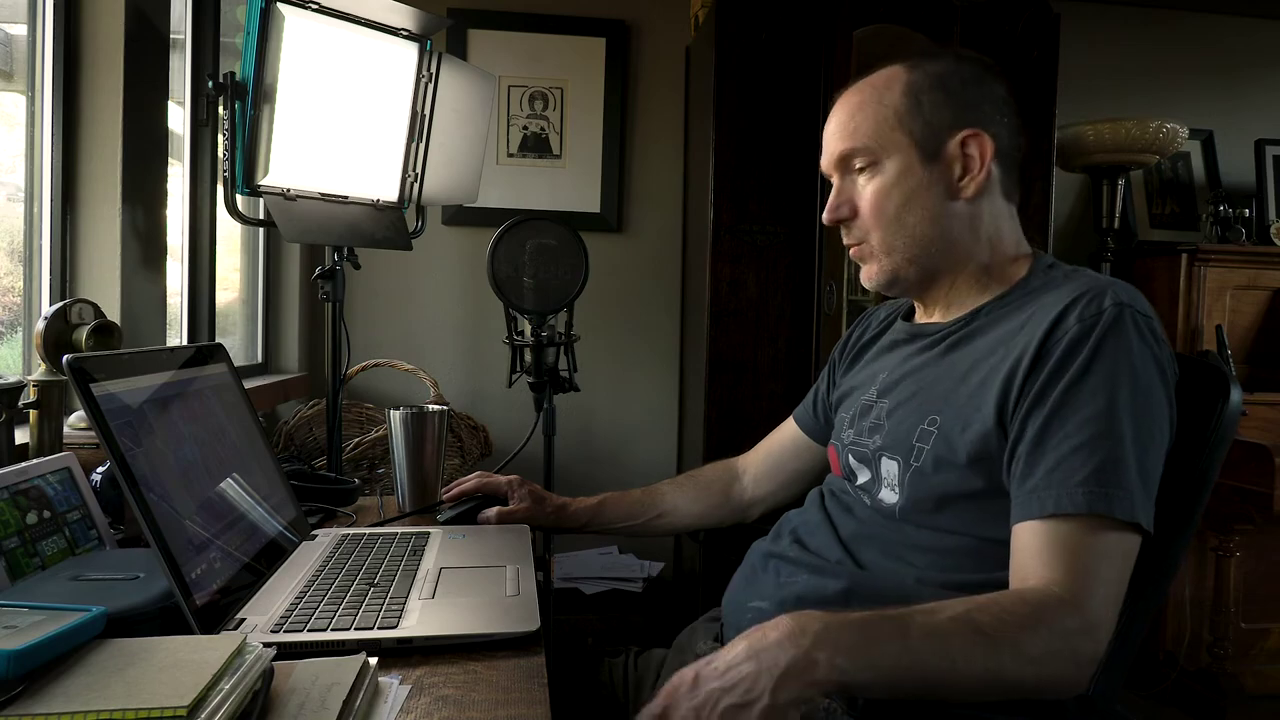
{"action": "key", "text": "ctrl+z"}
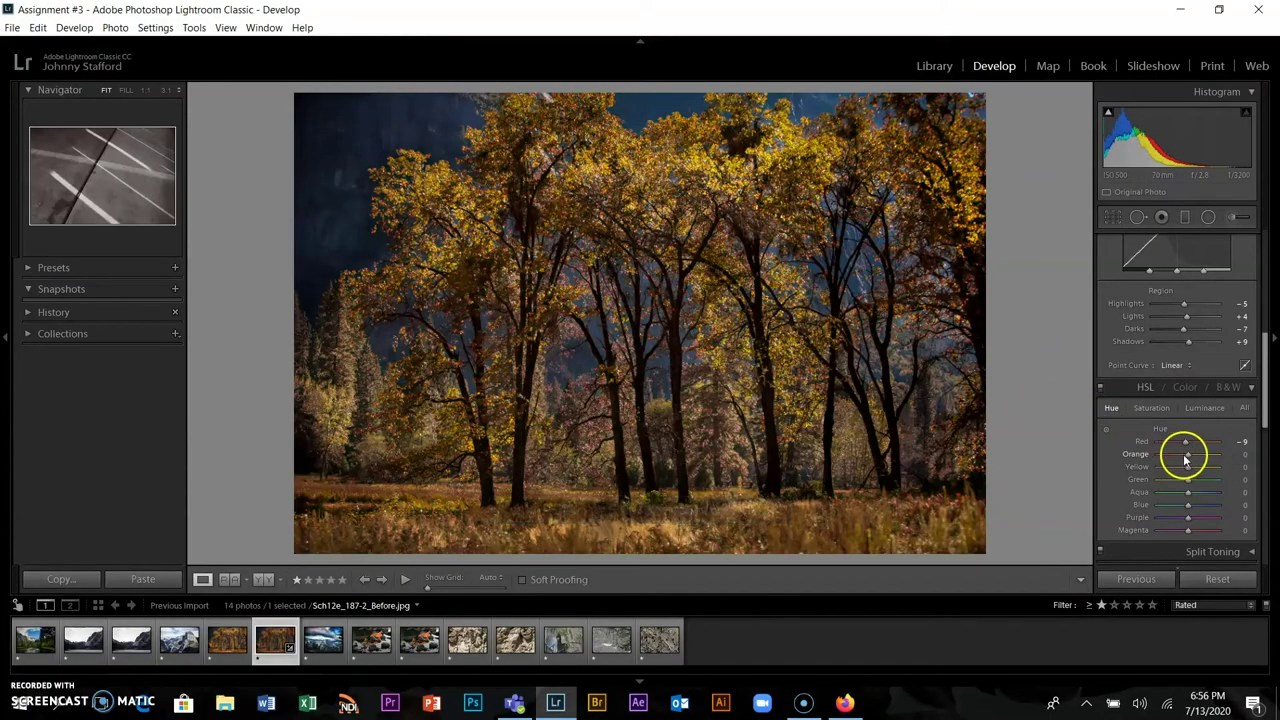
{"action": "left_click", "coordinate": [1107, 431]}
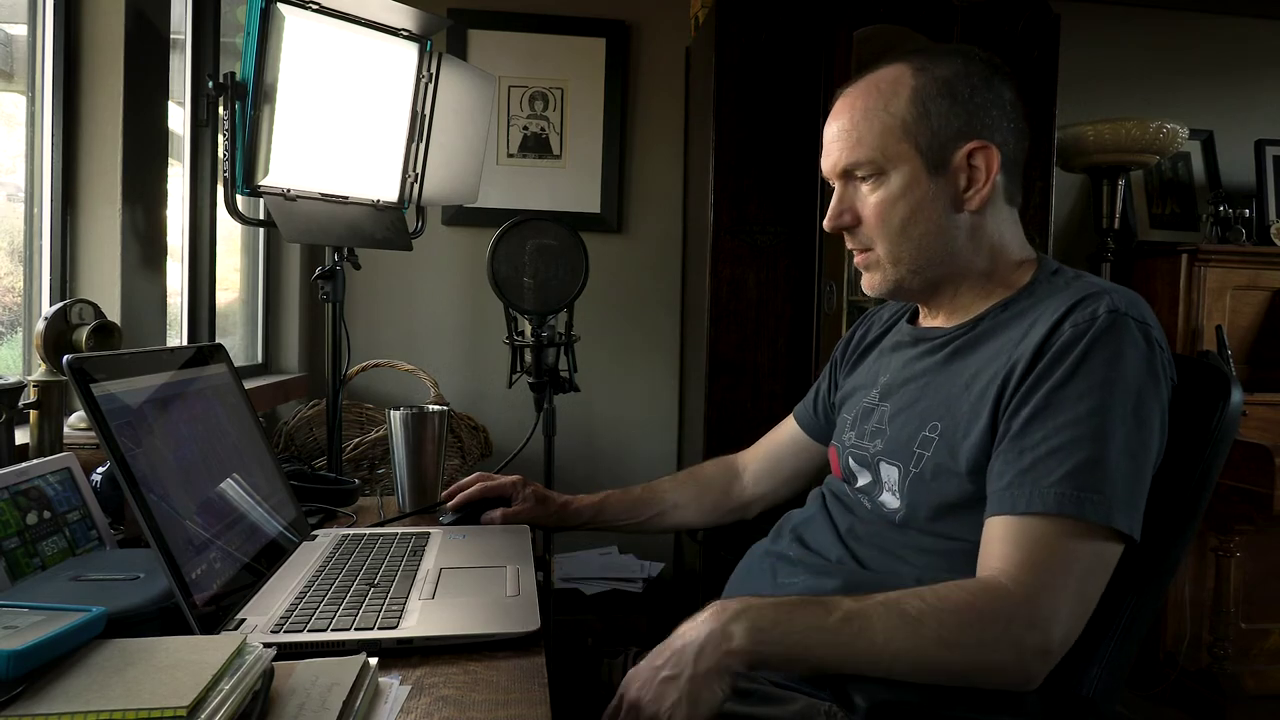
{"action": "left_click", "coordinate": [1063, 580]}
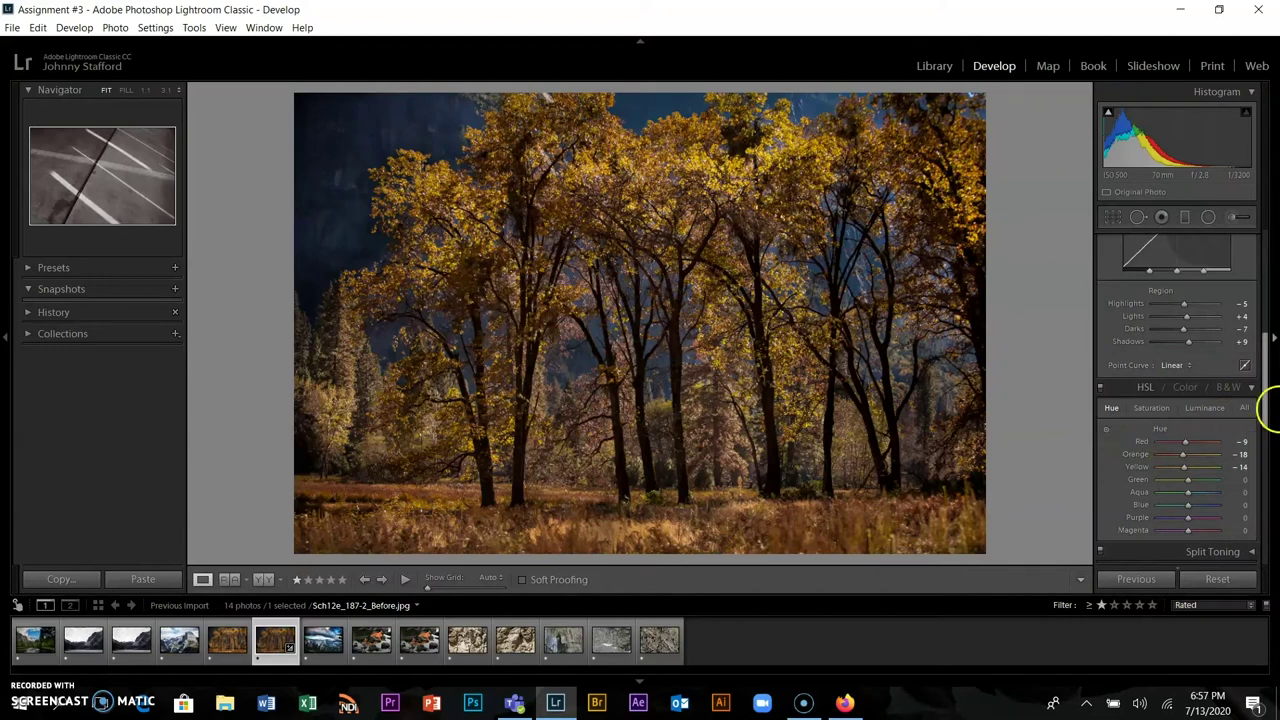
Try a Sharpening Amount of 13, check the tree detail at 1:1, and set the Amount to 4
{"action": "left_click_drag", "start_coordinate": [1270, 440], "coordinate": [1256, 497]}
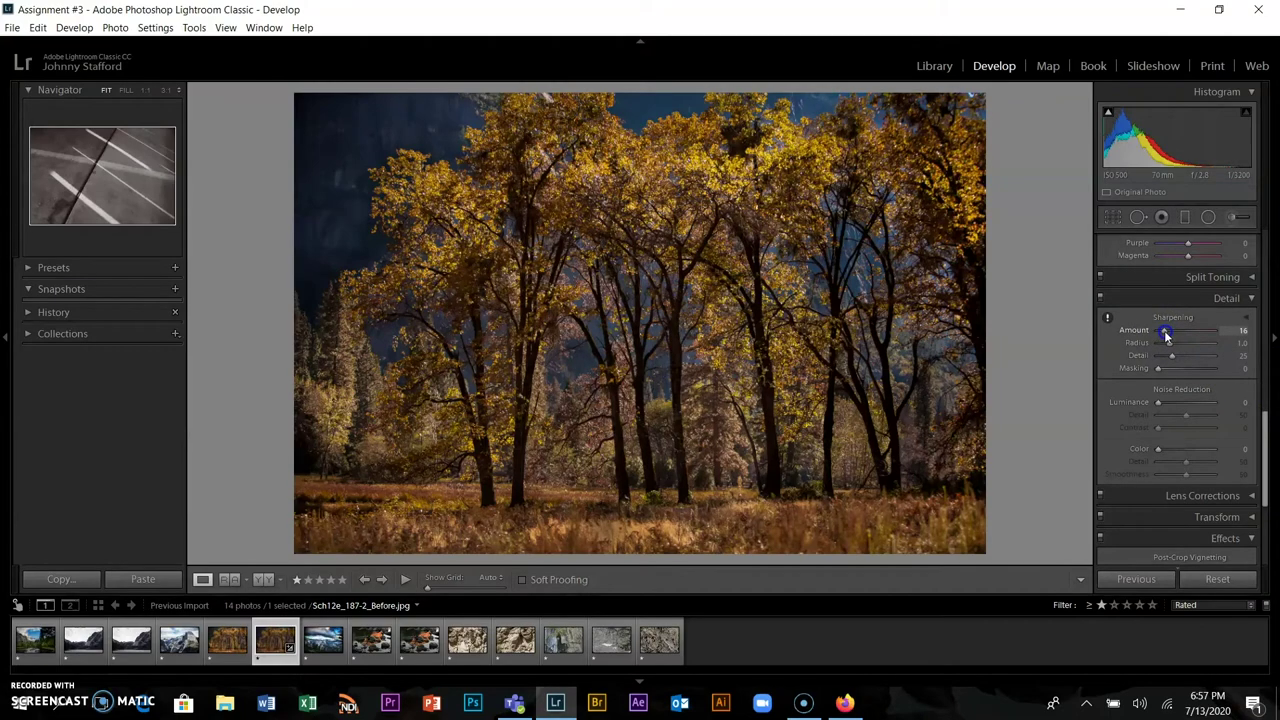
{"action": "left_click_drag", "start_coordinate": [1165, 335], "coordinate": [1162, 335]}
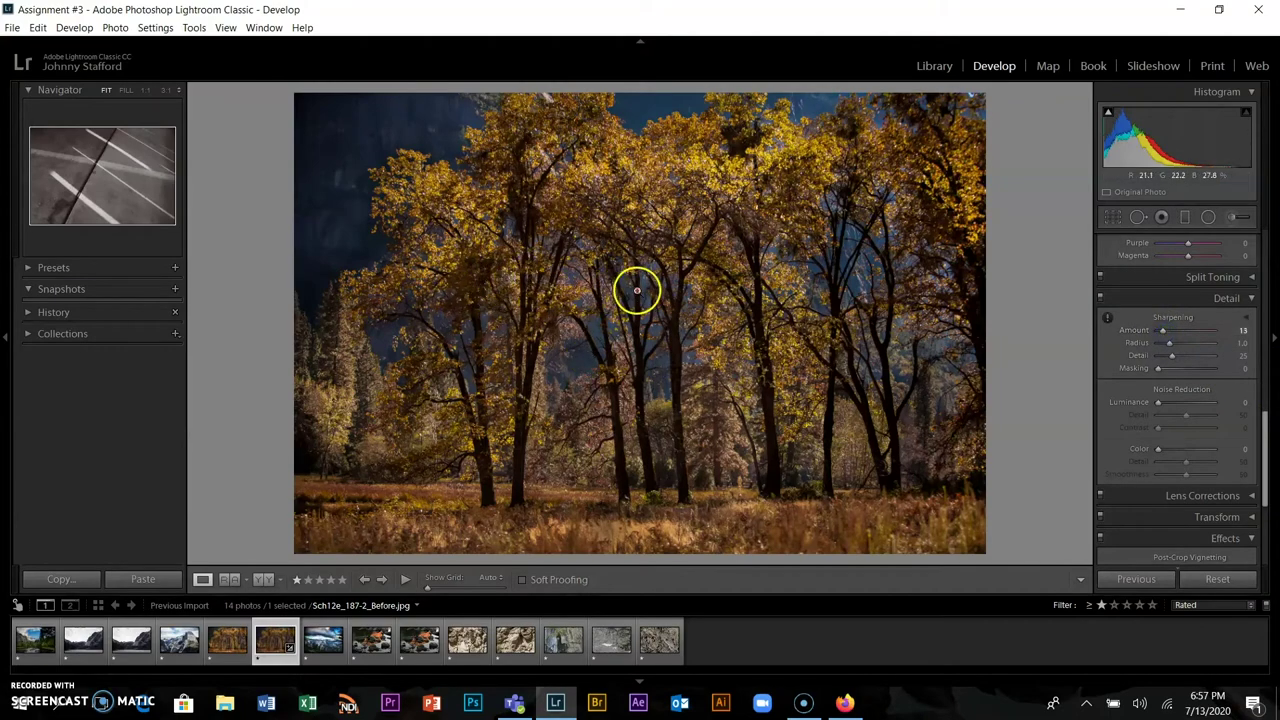
{"action": "left_click", "coordinate": [637, 289]}
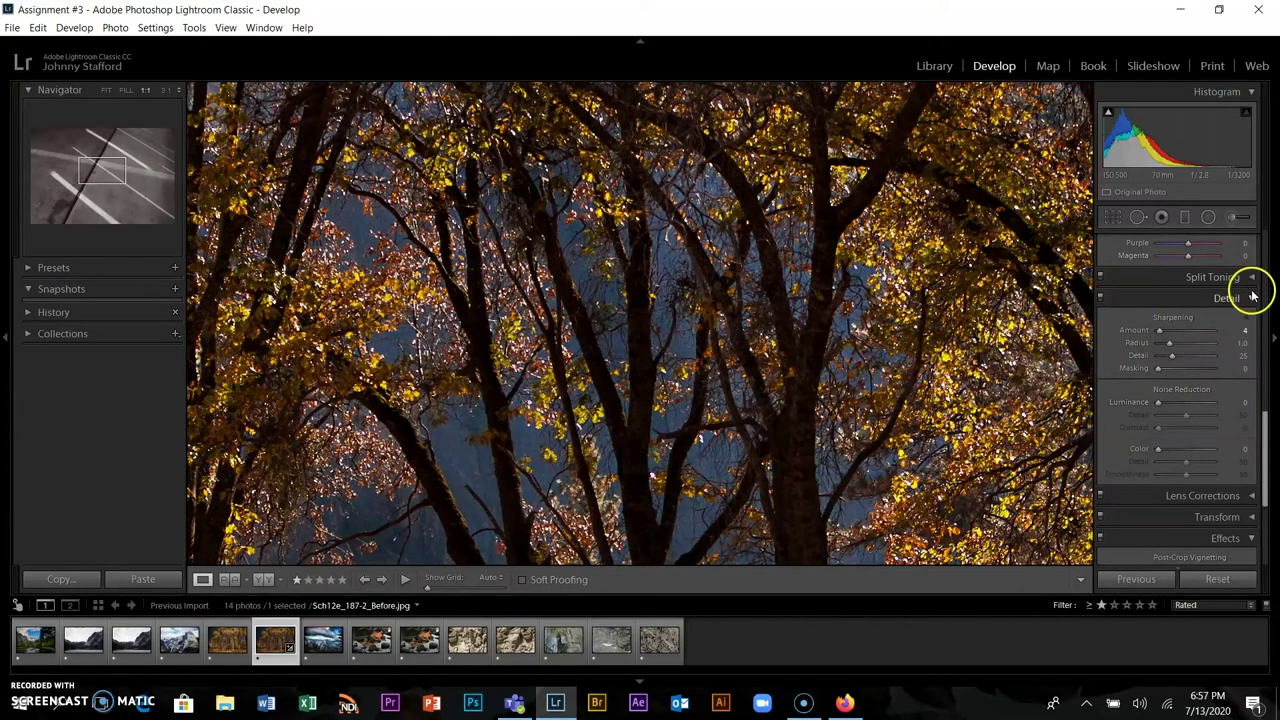
{"action": "left_click", "coordinate": [1080, 376]}
{"action": "left_click", "coordinate": [1201, 325]}
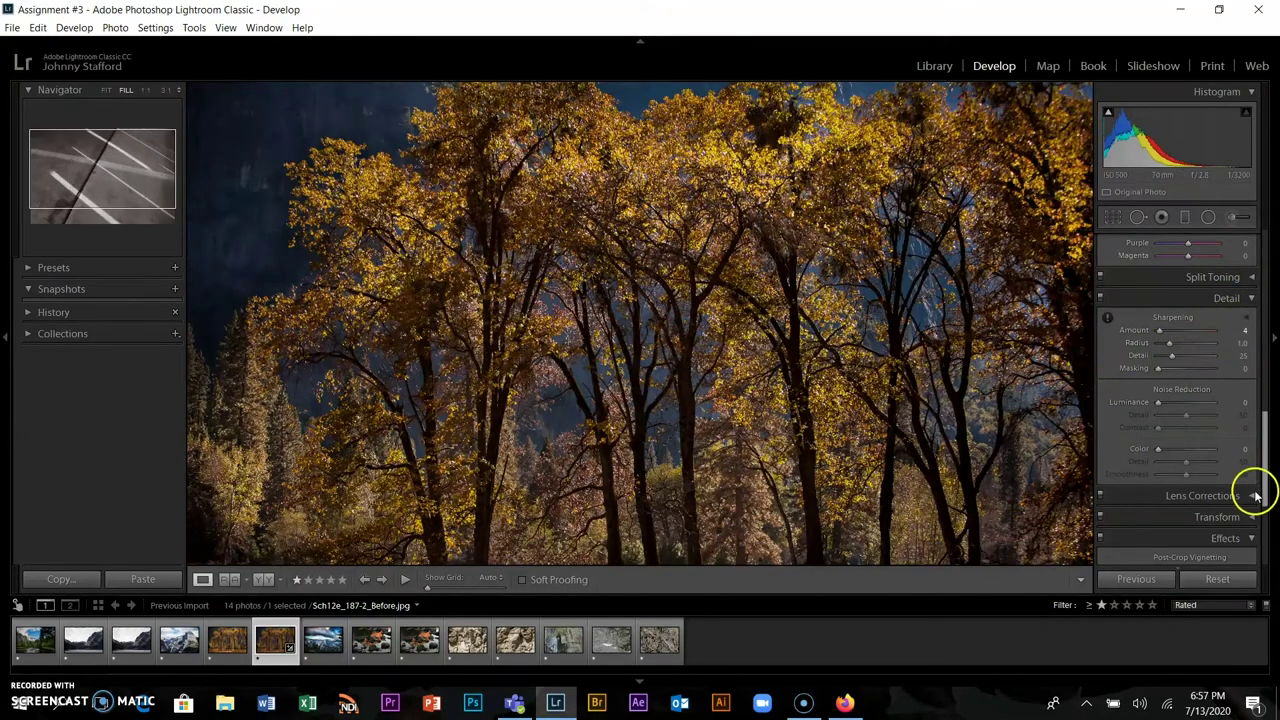
{"action": "left_click_drag", "start_coordinate": [1265, 485], "coordinate": [1265, 505]}
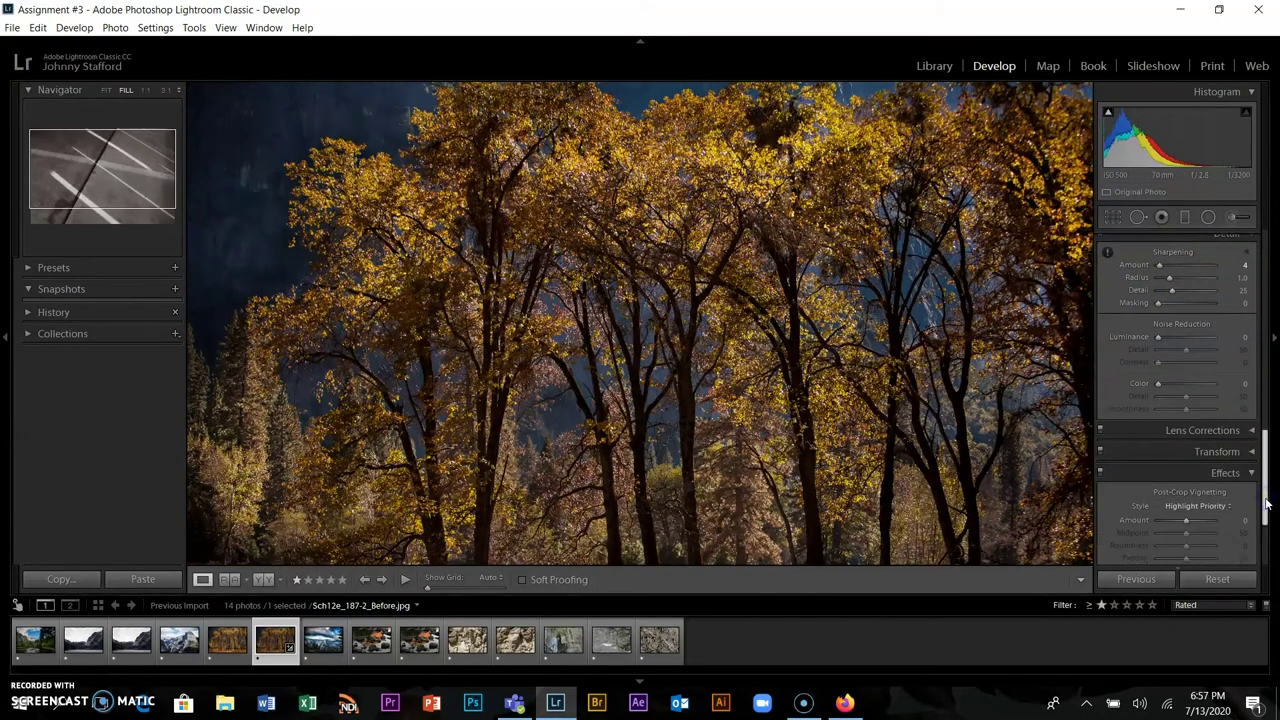
{"action": "key", "text": "z"}
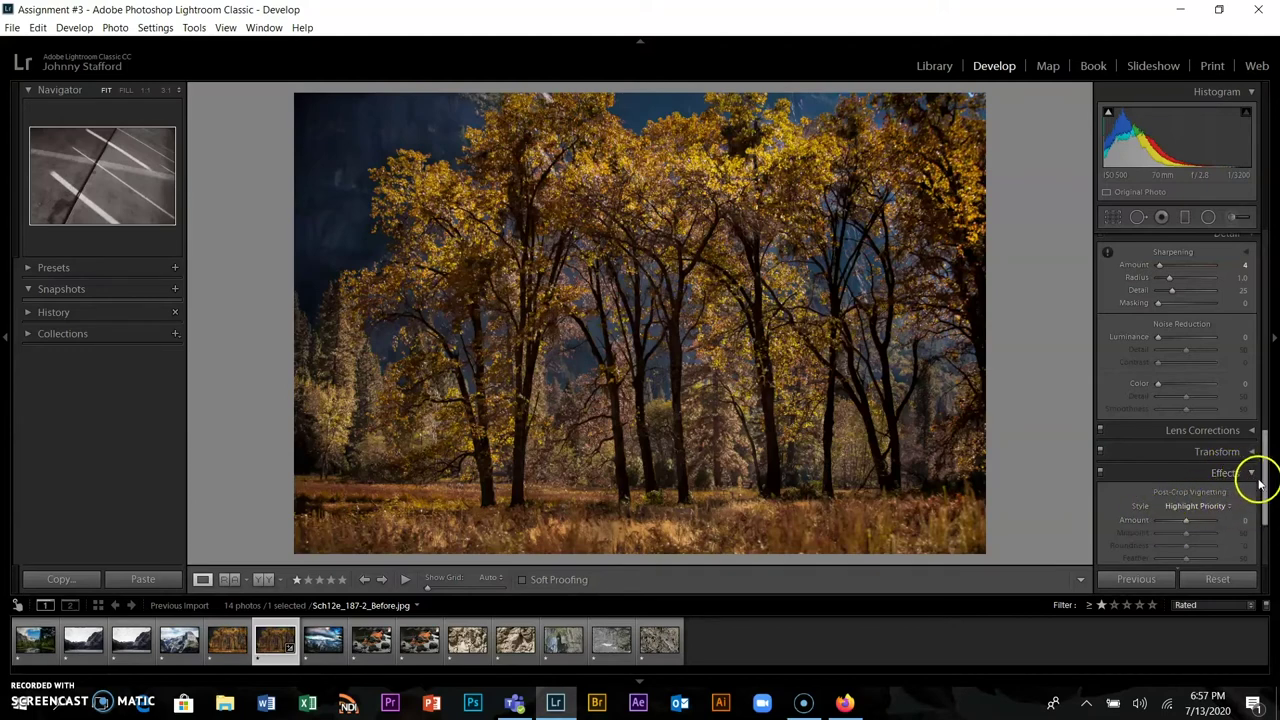
Try the Crop Overlay on the autumn trees photo by pulling its upper corner outward, and leave the crop tool
{"action": "left_click_drag", "start_coordinate": [1267, 478], "coordinate": [1265, 497]}
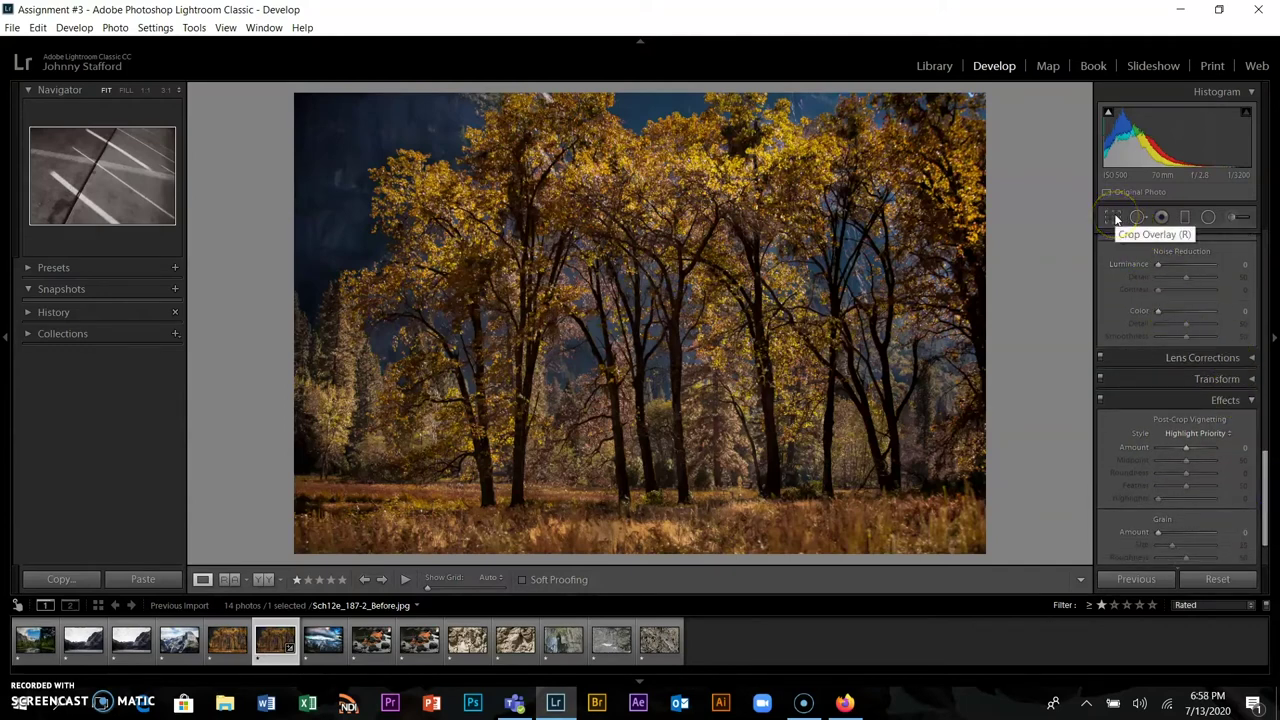
{"action": "left_click", "coordinate": [1113, 218]}
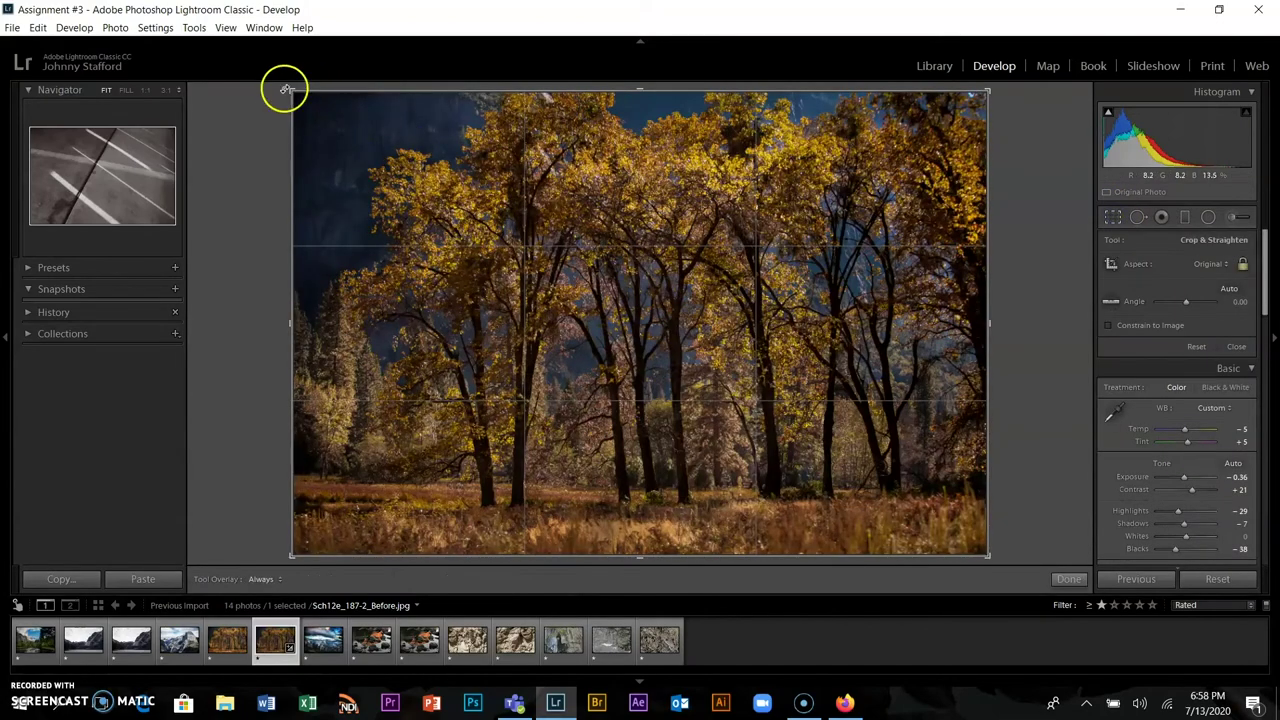
{"action": "mouse_move", "coordinate": [290, 91]}
{"action": "left_mouse_down"}
{"action": "mouse_move", "coordinate": [294, 111]}
{"action": "mouse_move", "coordinate": [268, 83]}
{"action": "left_mouse_up"}
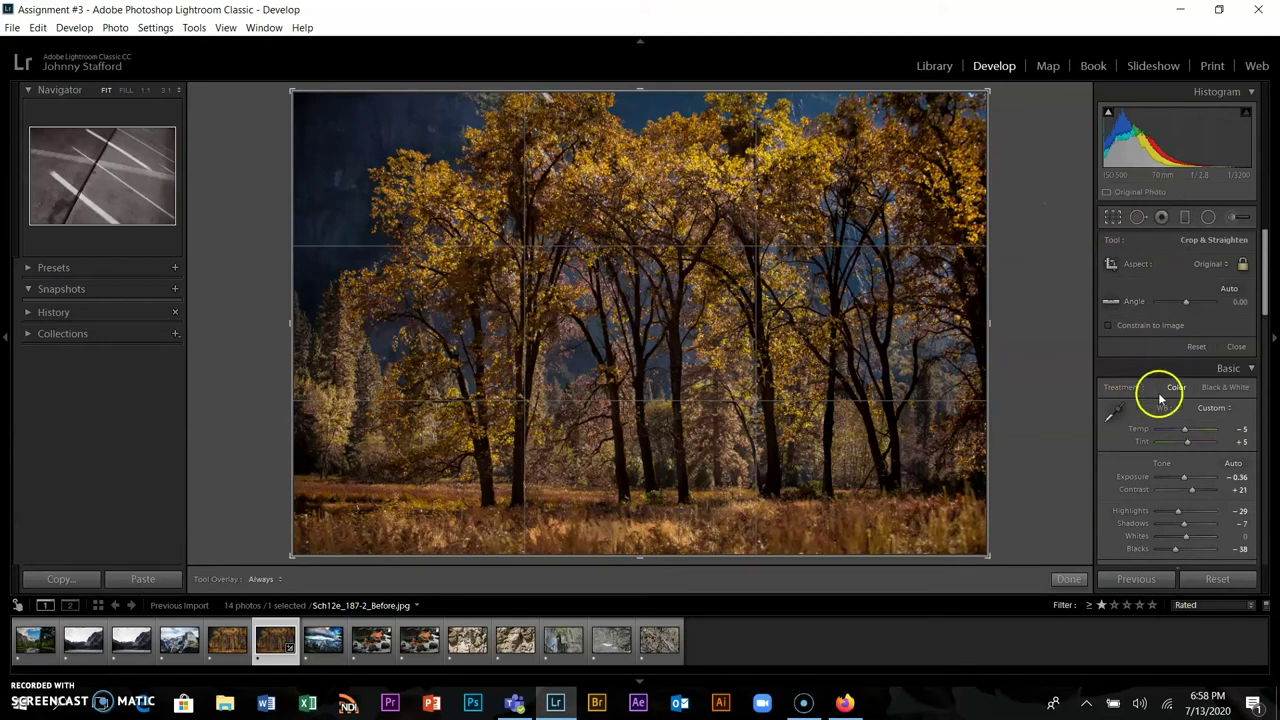
{"action": "left_click_drag", "start_coordinate": [1265, 280], "coordinate": [1246, 558]}
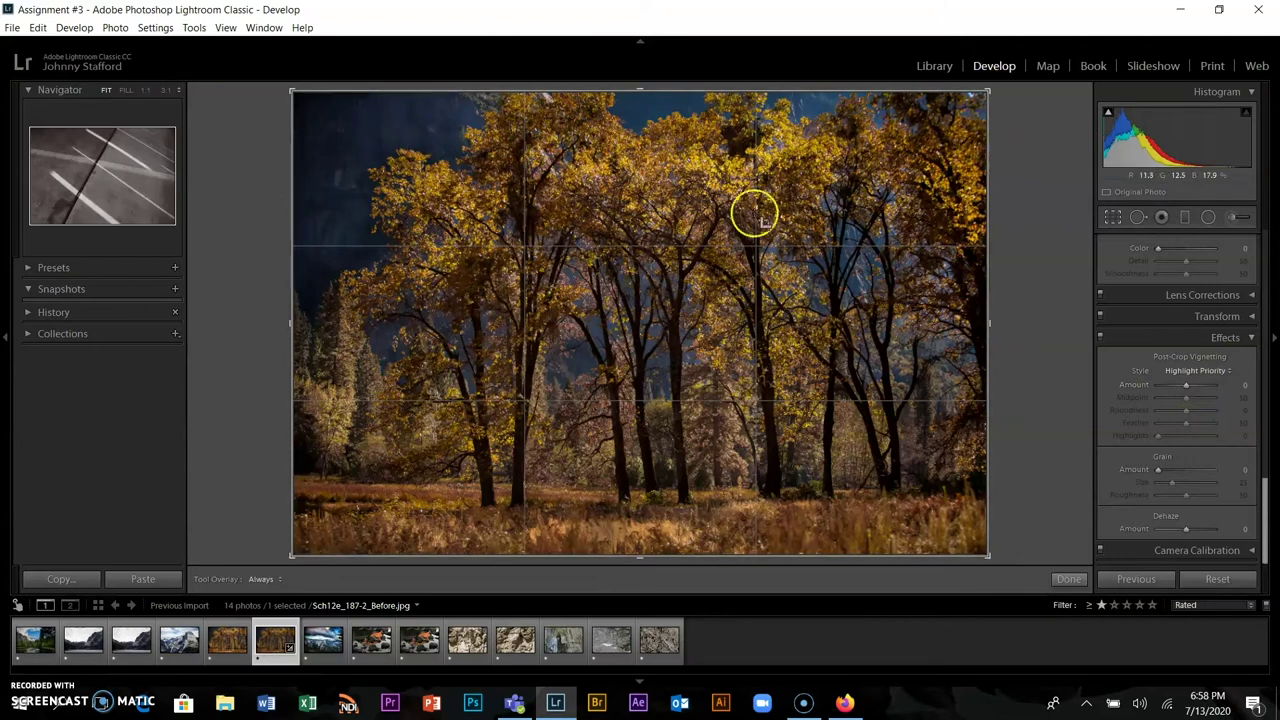
{"action": "key", "text": "Return"}
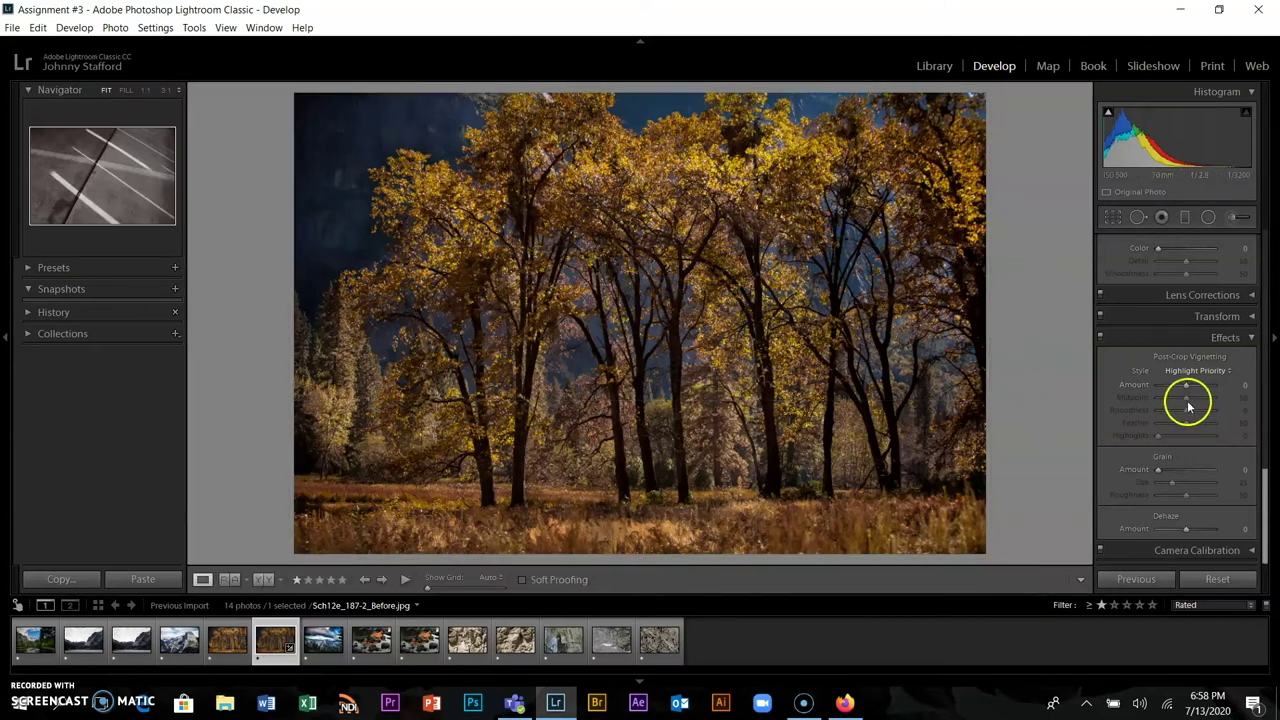
Try a dark post-crop vignette on the trees photo, and set its Feather to 38 and Amount to +17
{"action": "left_click_drag", "start_coordinate": [1187, 386], "coordinate": [1179, 386]}
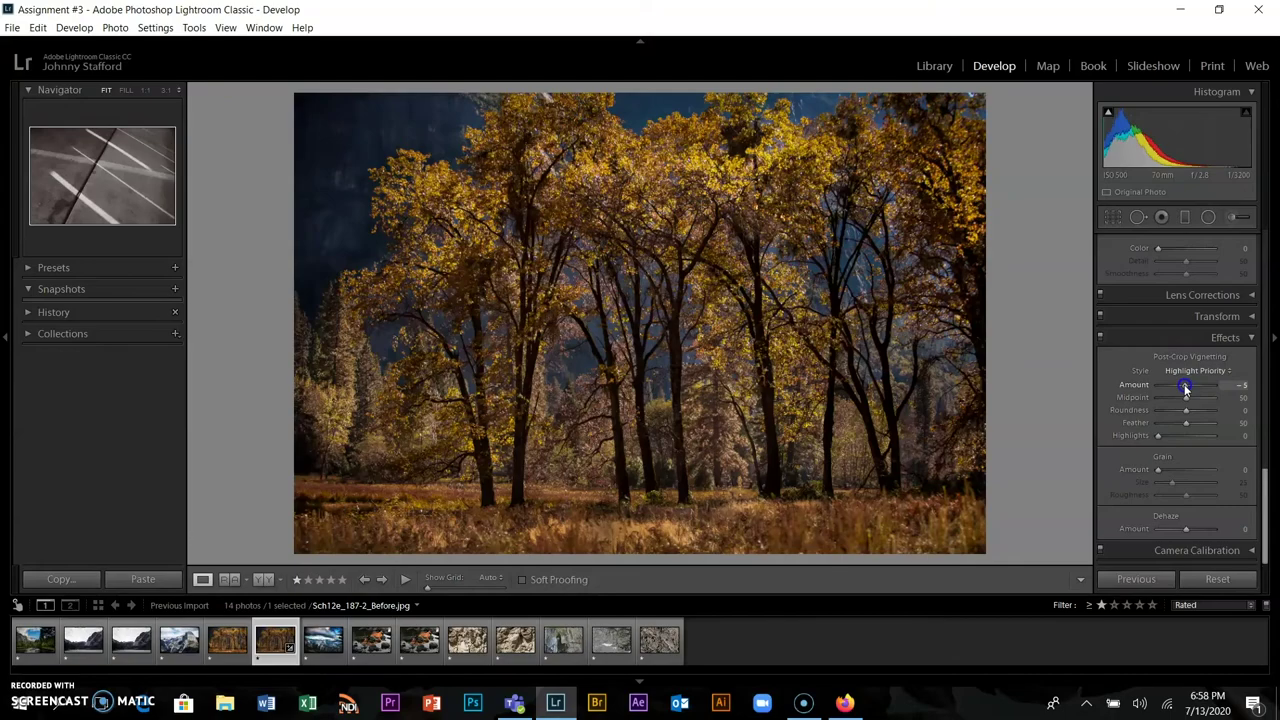
{"action": "left_click_drag", "start_coordinate": [1185, 388], "coordinate": [1166, 386]}
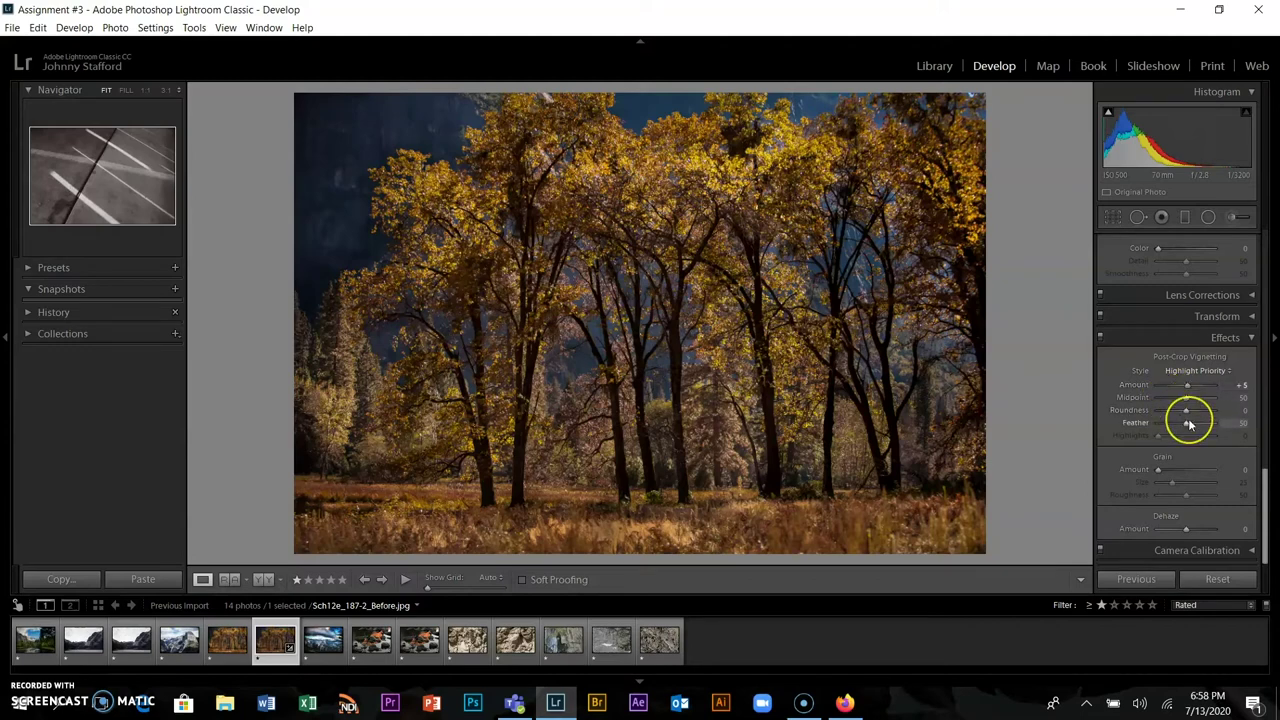
{"action": "left_click", "coordinate": [1186, 423]}
{"action": "left_click", "coordinate": [1188, 386]}
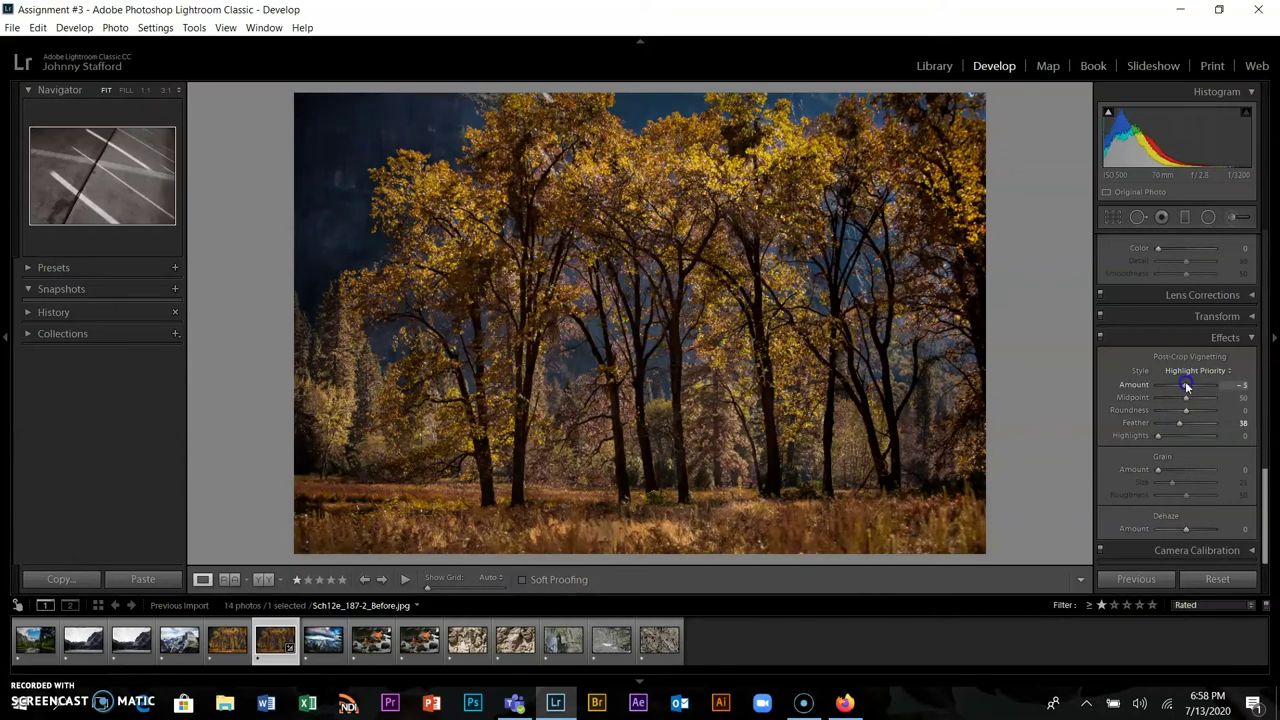
{"action": "left_click_drag", "start_coordinate": [1187, 387], "coordinate": [1190, 386]}
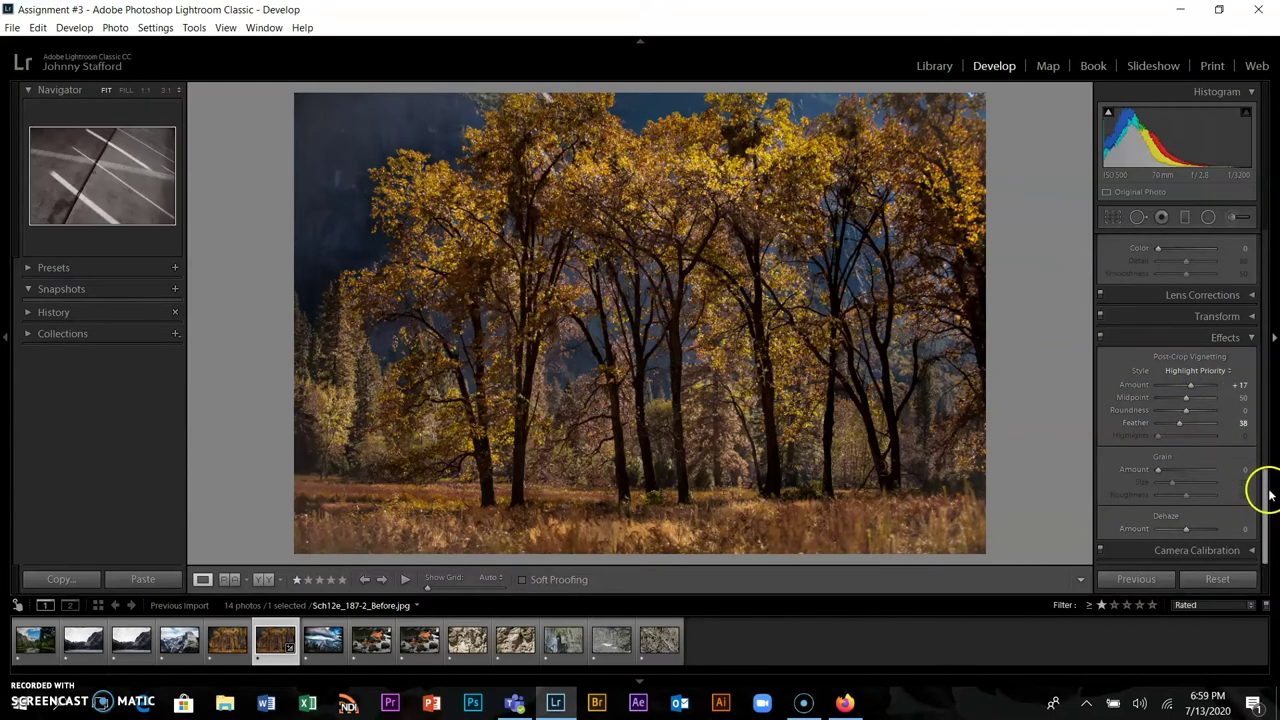
Compare the edited trees photo Sch12e_187-2_Before.jpg with the finished version Sch12e_187-2-After.jpg
{"action": "left_click_drag", "start_coordinate": [1266, 511], "coordinate": [1266, 483]}
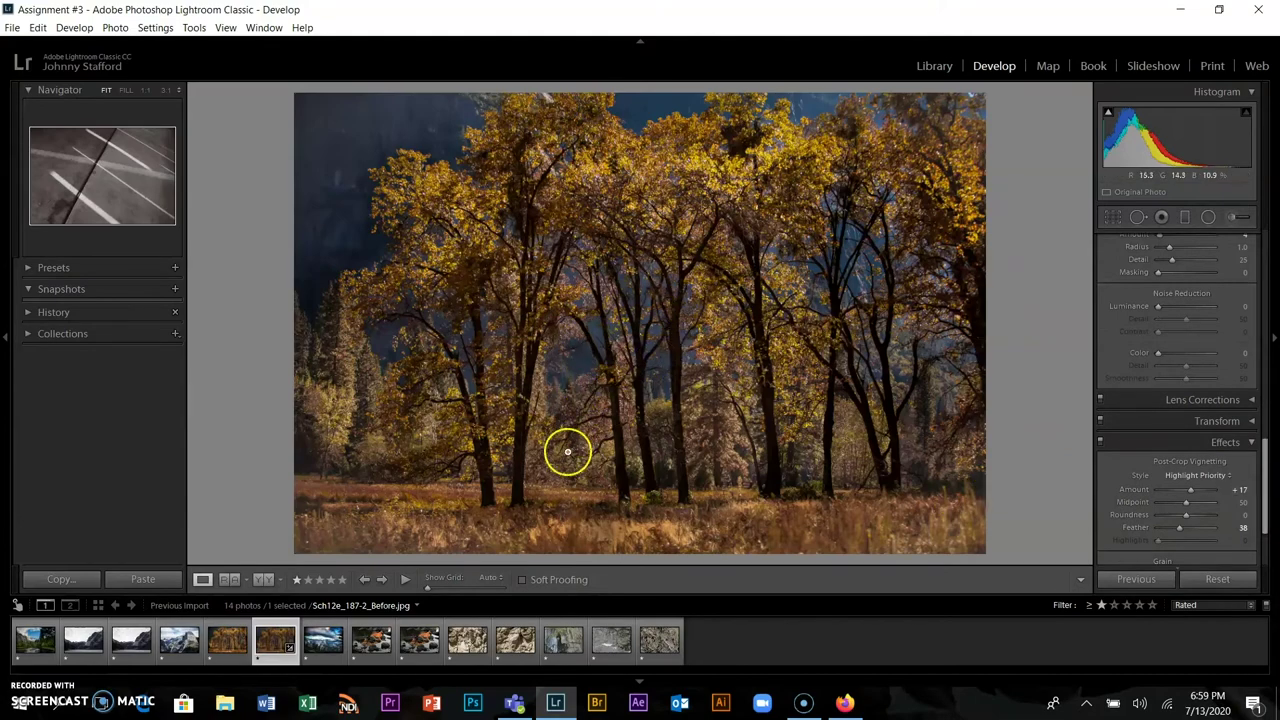
{"action": "left_click", "coordinate": [470, 640]}
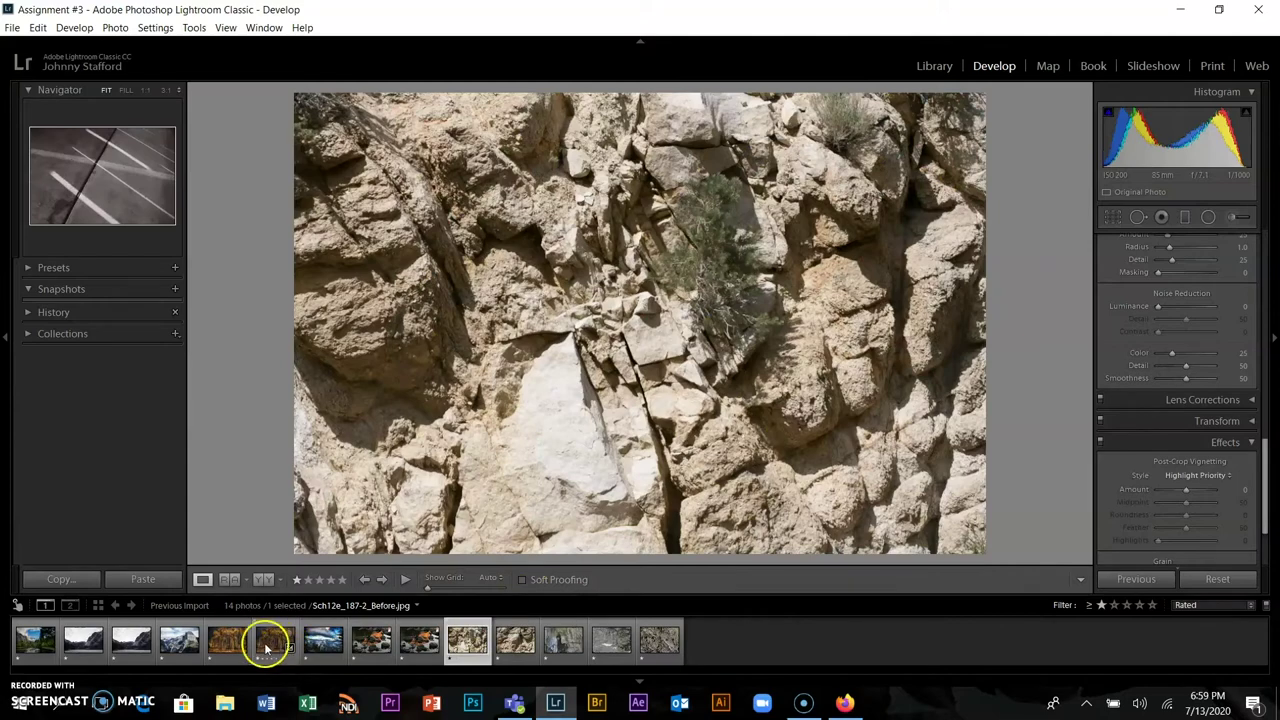
{"action": "left_click", "coordinate": [270, 643]}
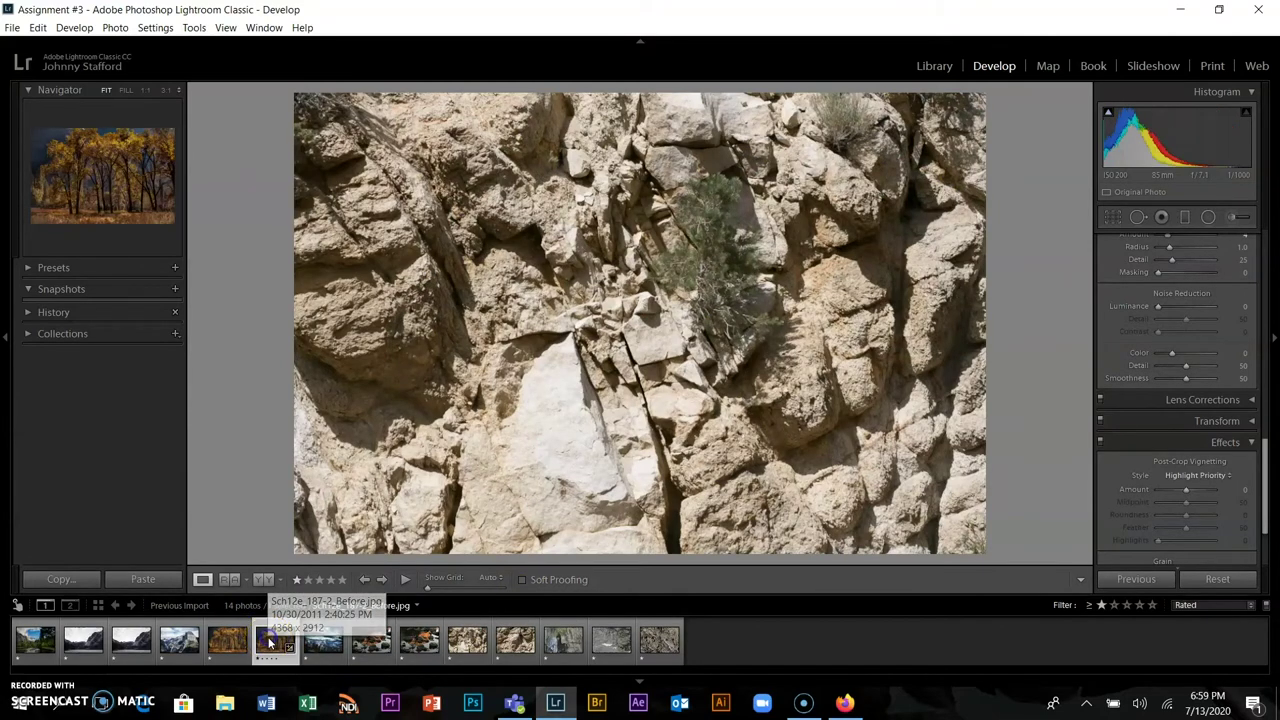
{"action": "left_click", "coordinate": [222, 643]}
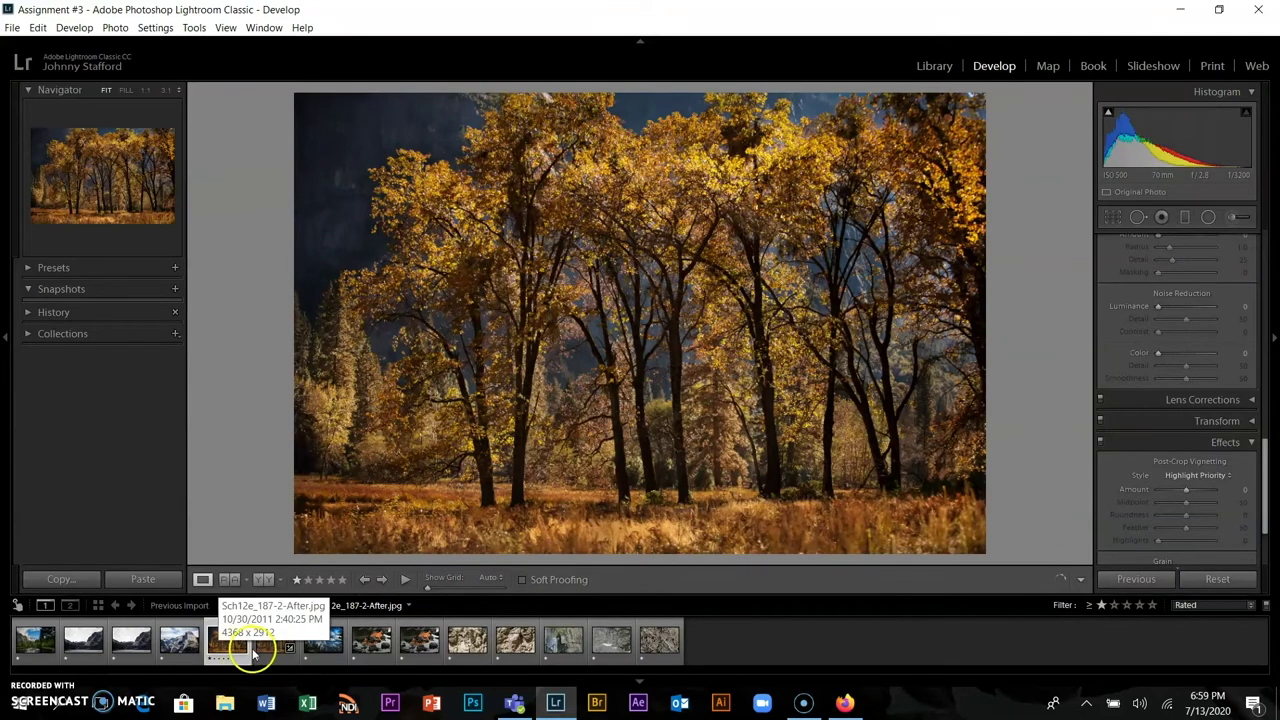
{"action": "left_click", "coordinate": [277, 643]}
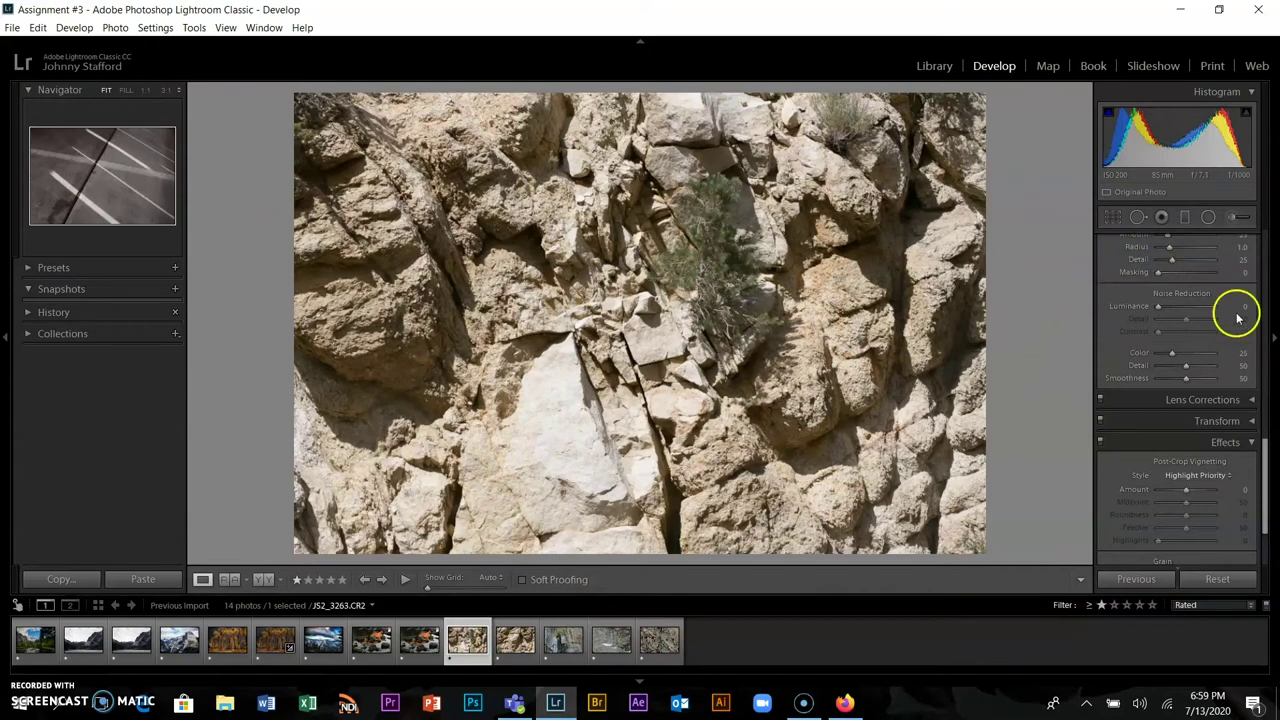
Set the rock photo JS2_3263.CR2 to Exposure -0.71, Contrast +29, Highlights -17 and Temp 6405
{"action": "left_click_drag", "start_coordinate": [1265, 471], "coordinate": [1263, 240]}
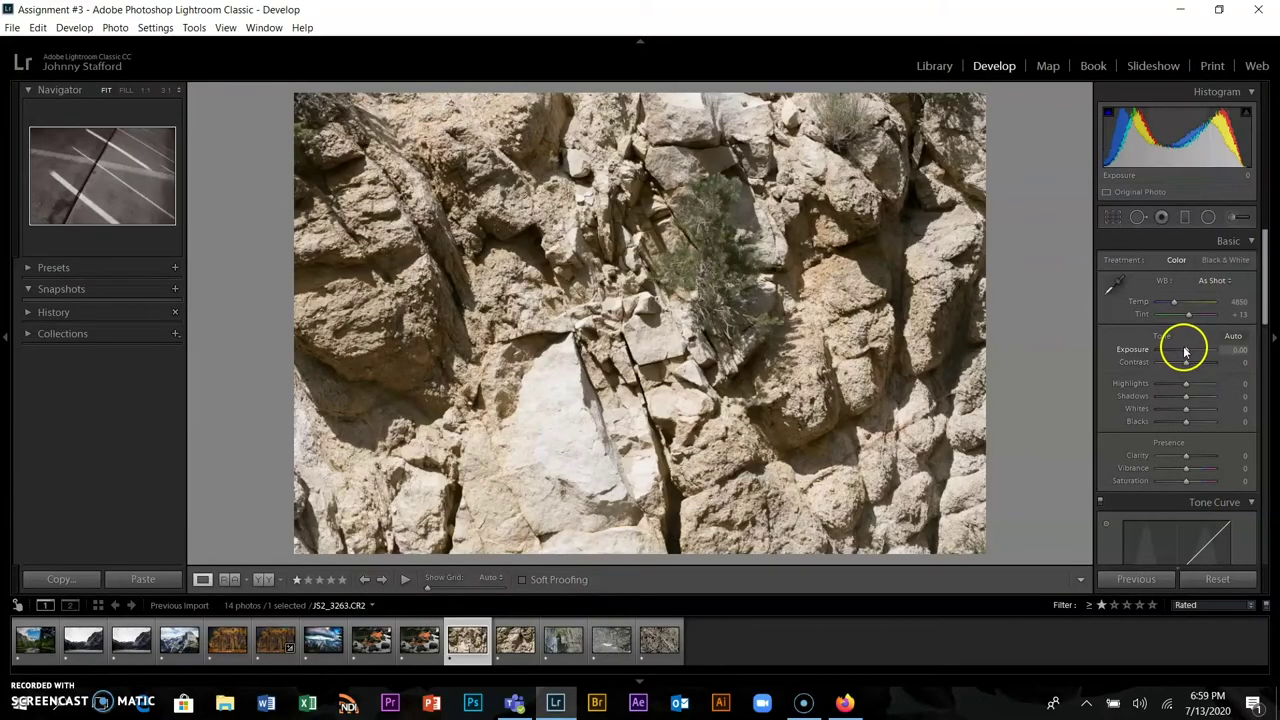
{"action": "left_click_drag", "start_coordinate": [1185, 351], "coordinate": [1179, 386]}
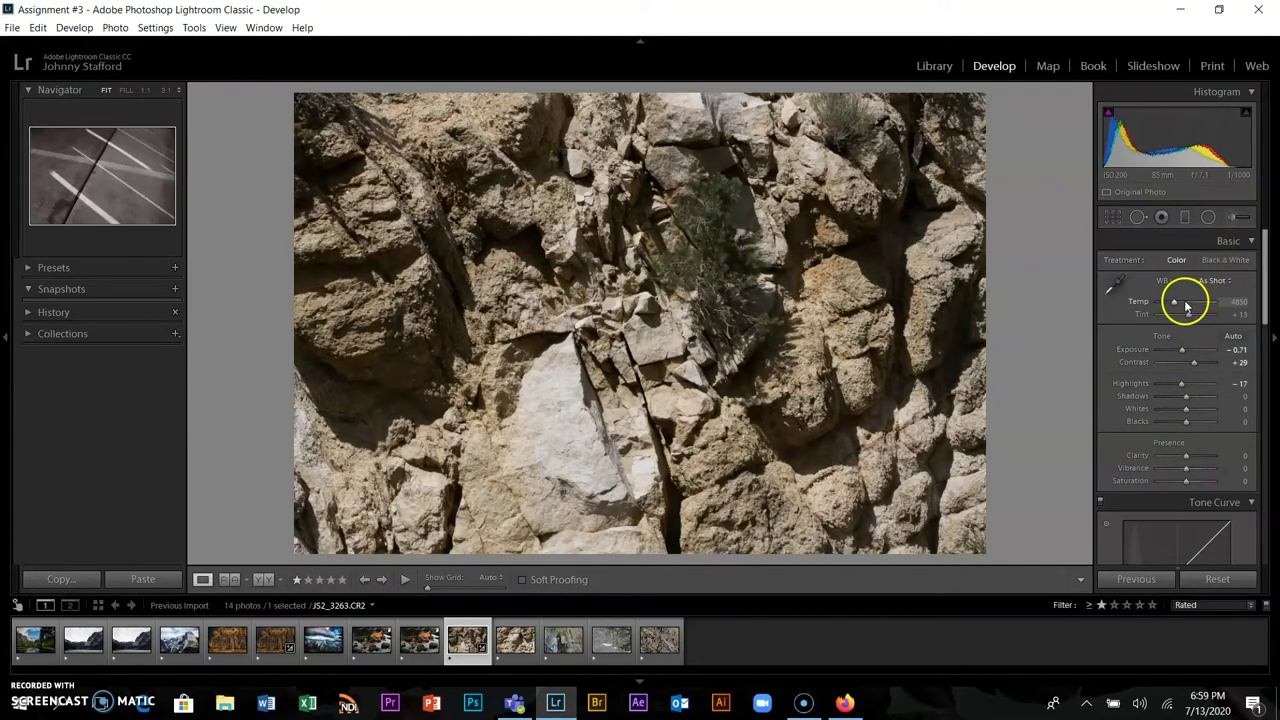
{"action": "left_click_drag", "start_coordinate": [1179, 305], "coordinate": [1184, 307]}
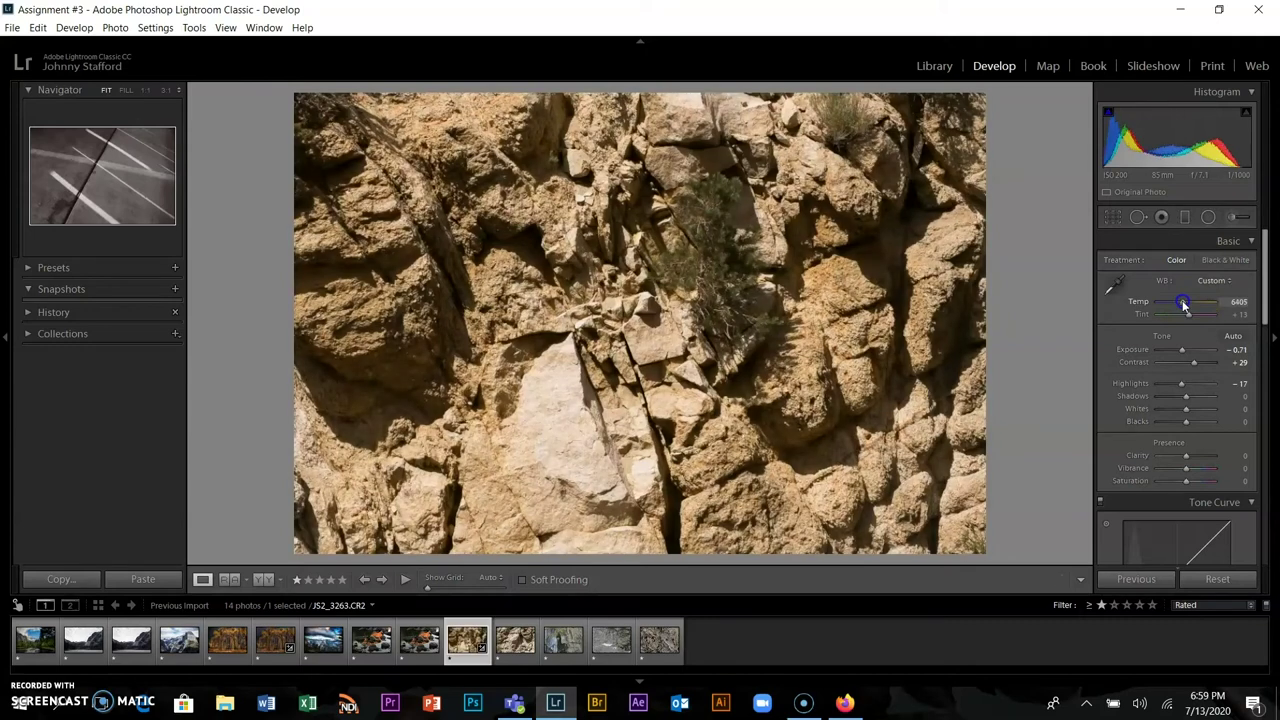
Set the rock photo's post-crop vignetting Amount to -38 and collapse the Effects settings
{"action": "left_click_drag", "start_coordinate": [1257, 306], "coordinate": [1260, 560]}
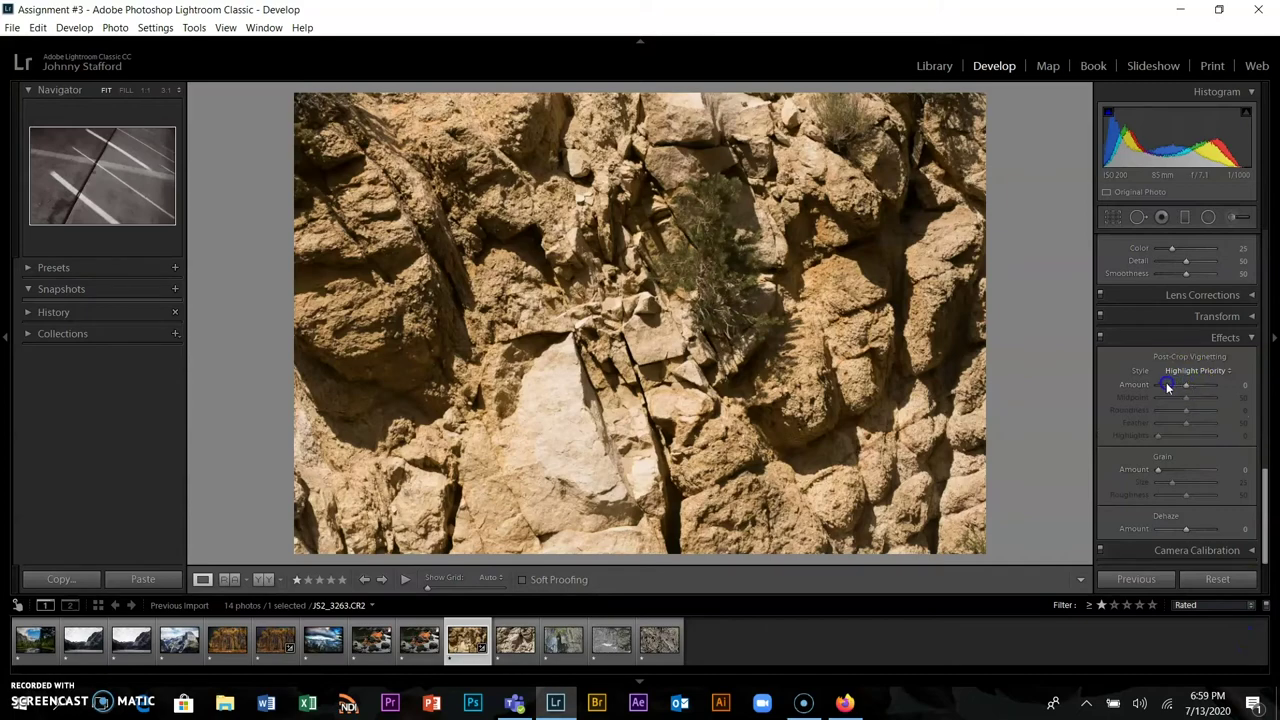
{"action": "left_click_drag", "start_coordinate": [1185, 387], "coordinate": [1181, 390]}
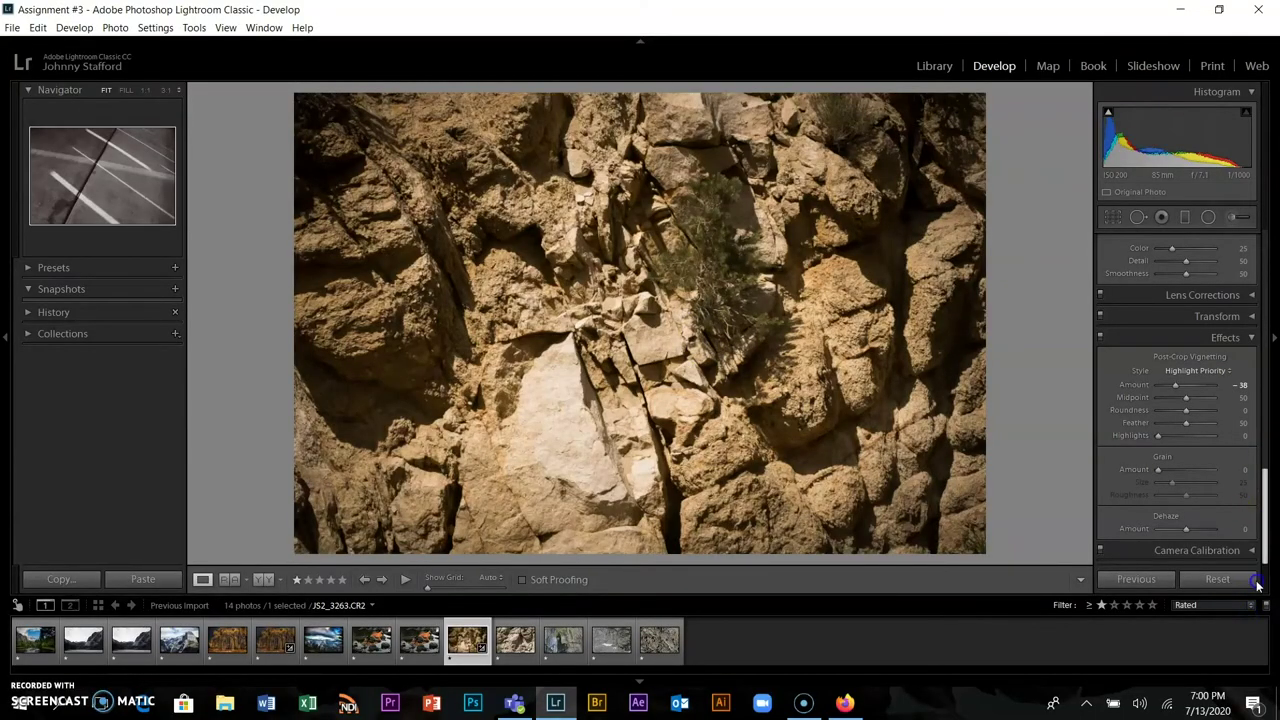
{"action": "left_click", "coordinate": [1249, 336]}
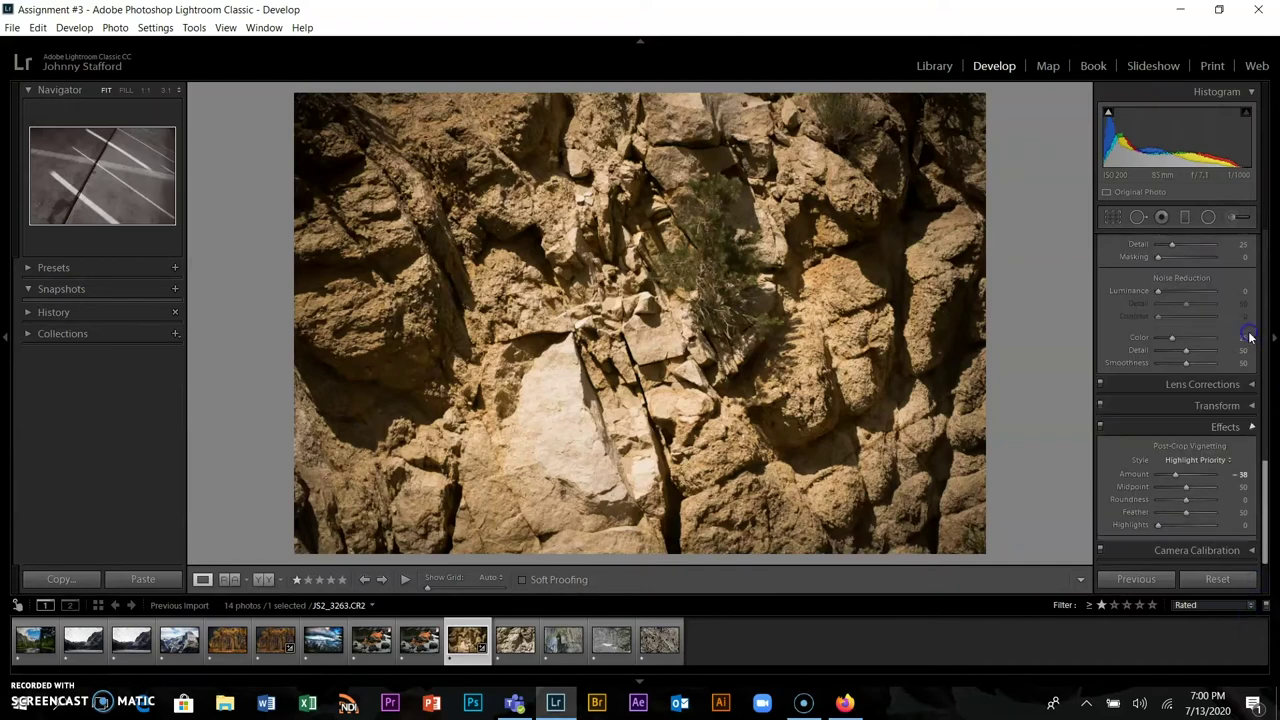
{"action": "scroll", "coordinate": [1265, 490], "scroll_direction": "up", "scroll_amount": 5}
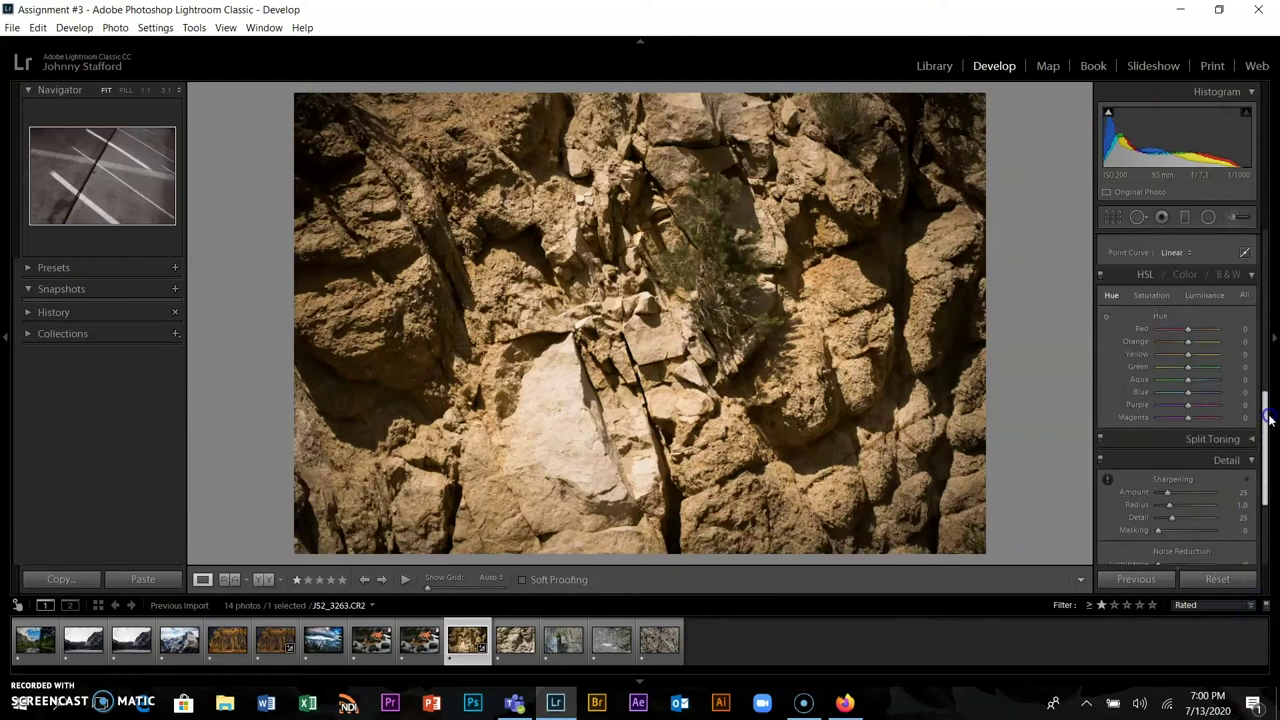
{"action": "scroll", "coordinate": [1235, 522], "scroll_direction": "down", "scroll_amount": 5}
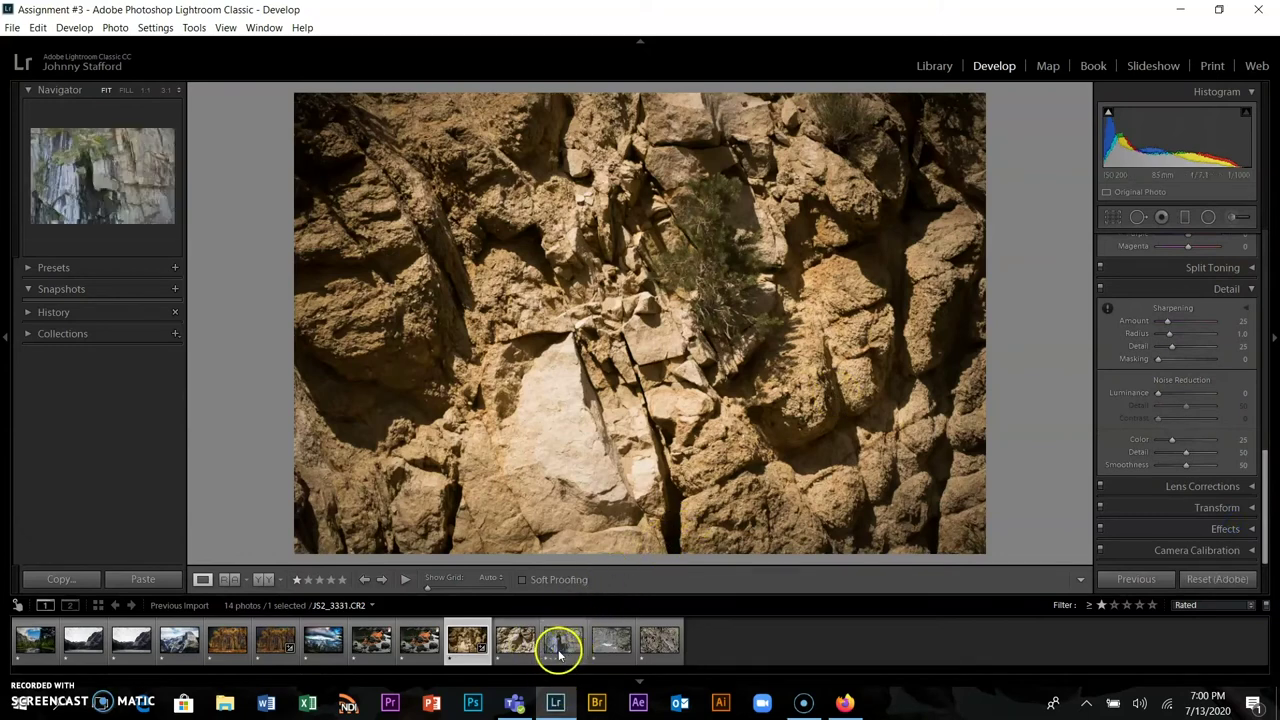
Add the adjacent rock photo to the selection and synchronize the develop settings with the default options
{"action": "left_click", "coordinate": [510, 638], "text": "ctrl"}
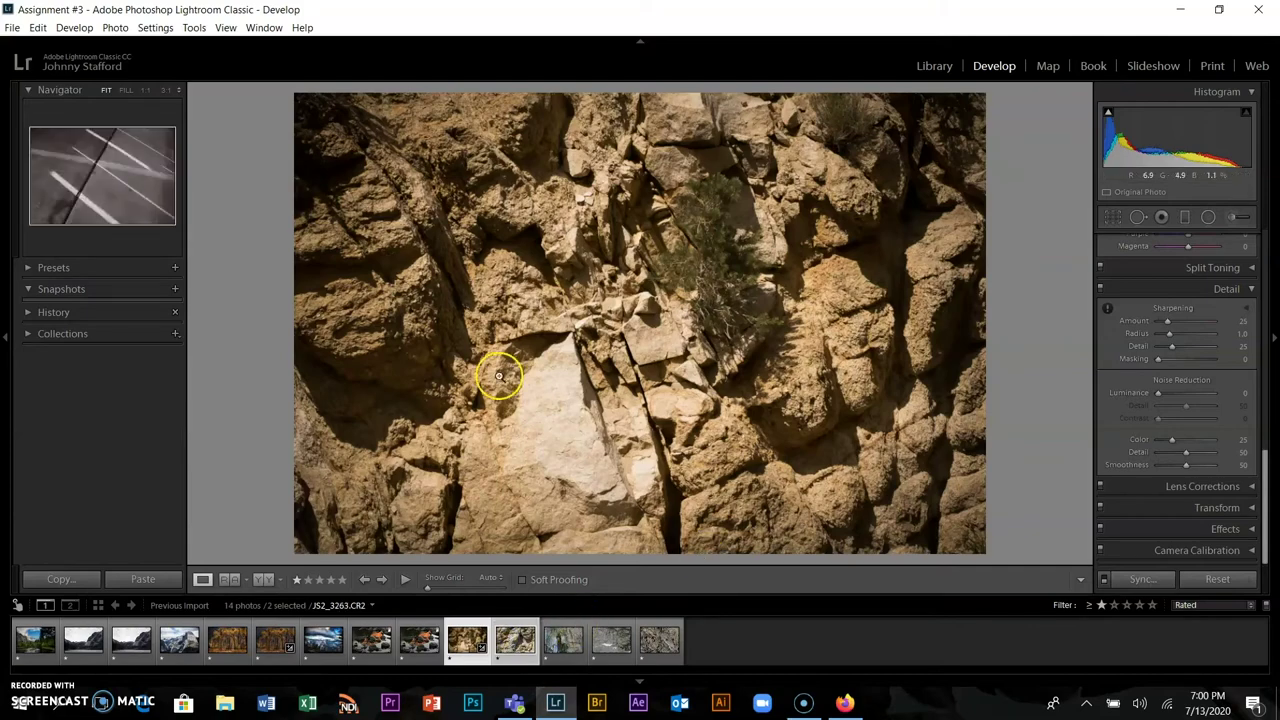
{"action": "left_click", "coordinate": [1141, 580]}
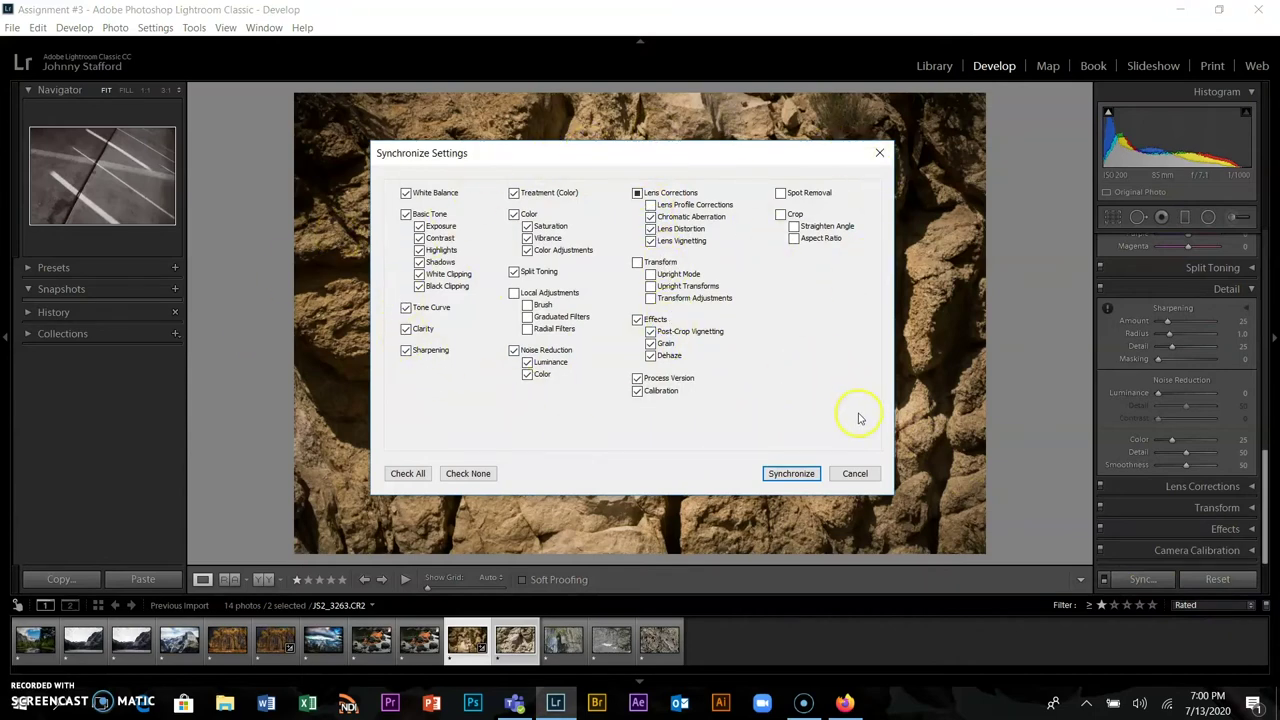
{"action": "left_click", "coordinate": [790, 474]}
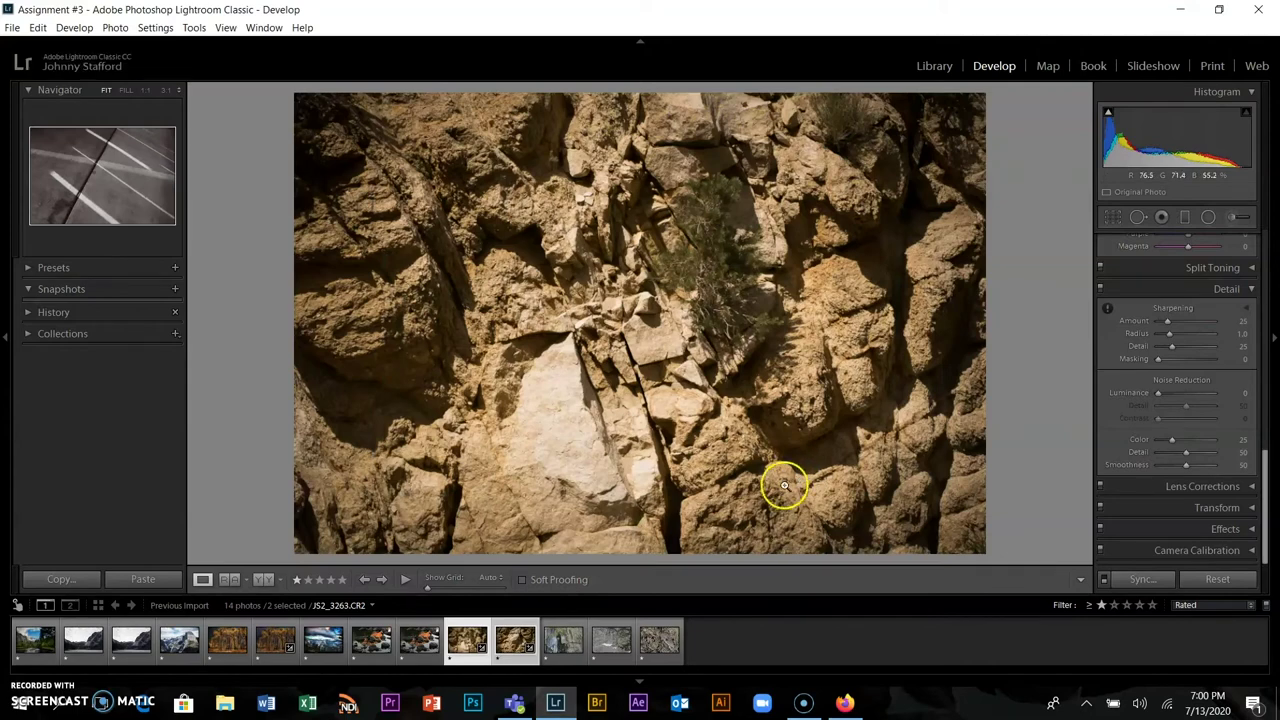
Check the synchronized result and the Basic settings on the second rock photo, JS2_3285.CR2
{"action": "left_click", "coordinate": [563, 645]}
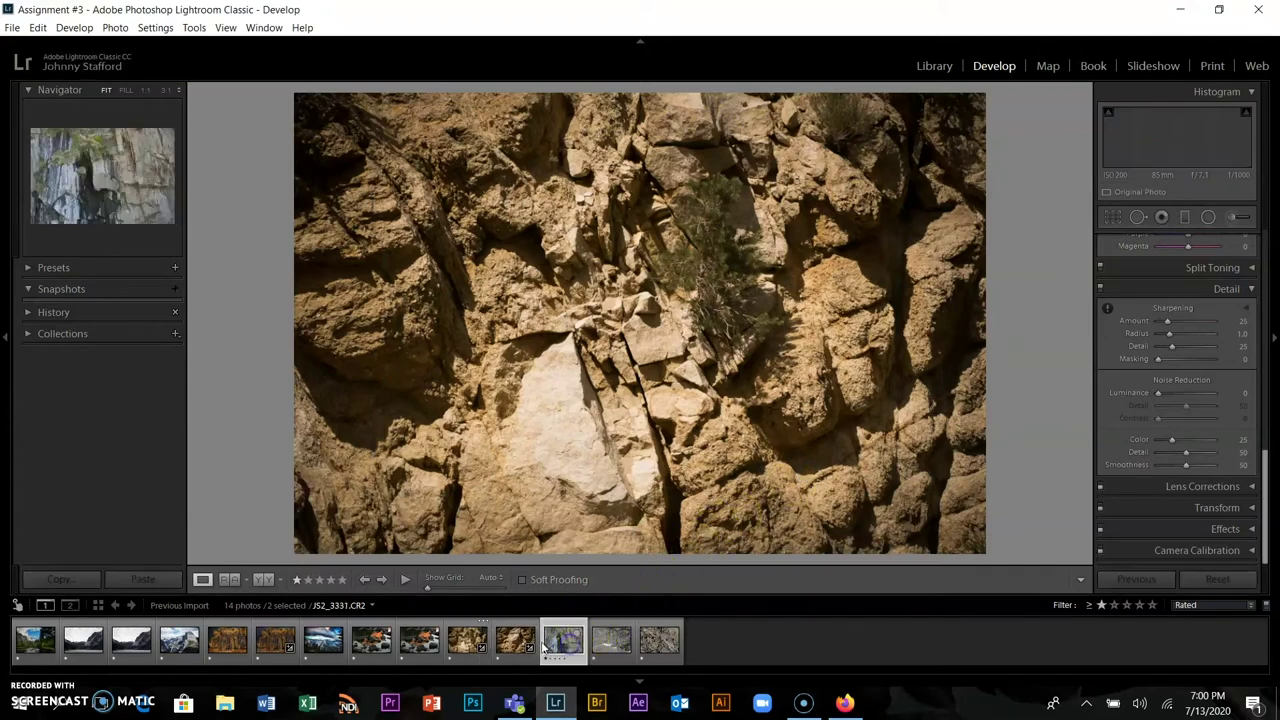
{"action": "left_click", "coordinate": [518, 645]}
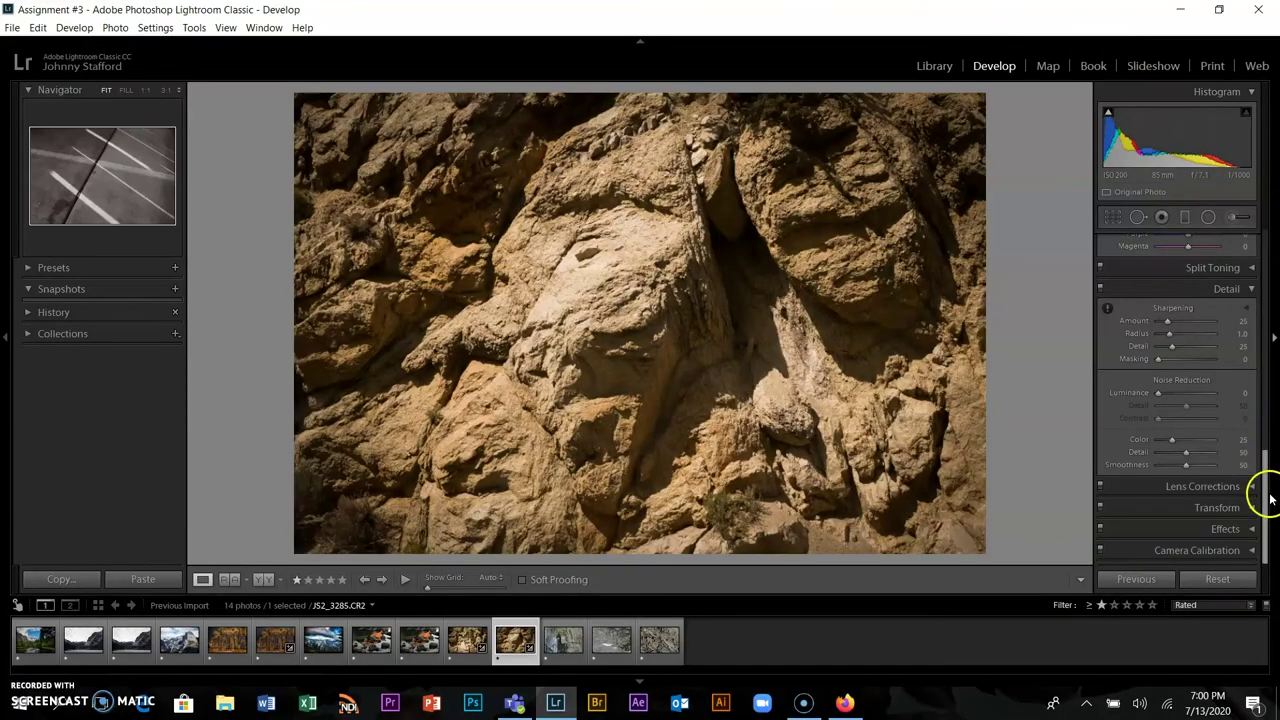
{"action": "left_click_drag", "start_coordinate": [1270, 498], "coordinate": [1266, 240]}
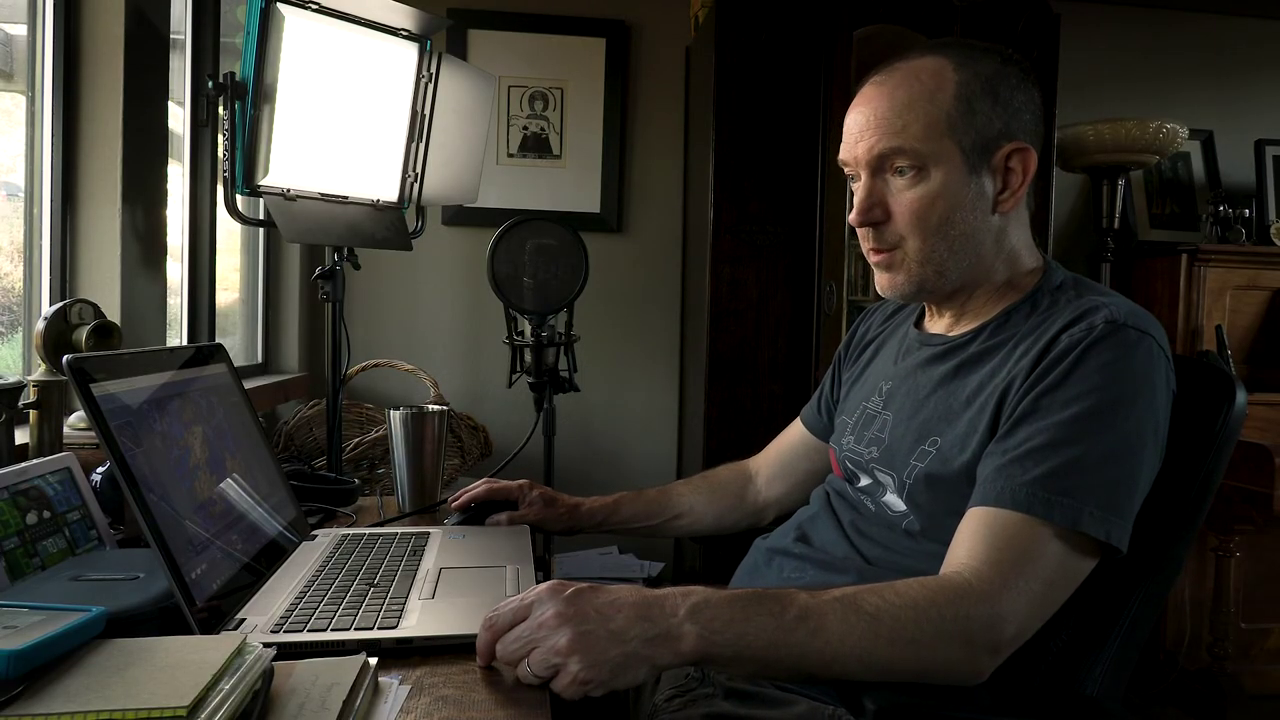
Select all the photos in the filmstrip, from the river valley photo to the last rock photo
{"action": "left_click", "coordinate": [12, 28]}
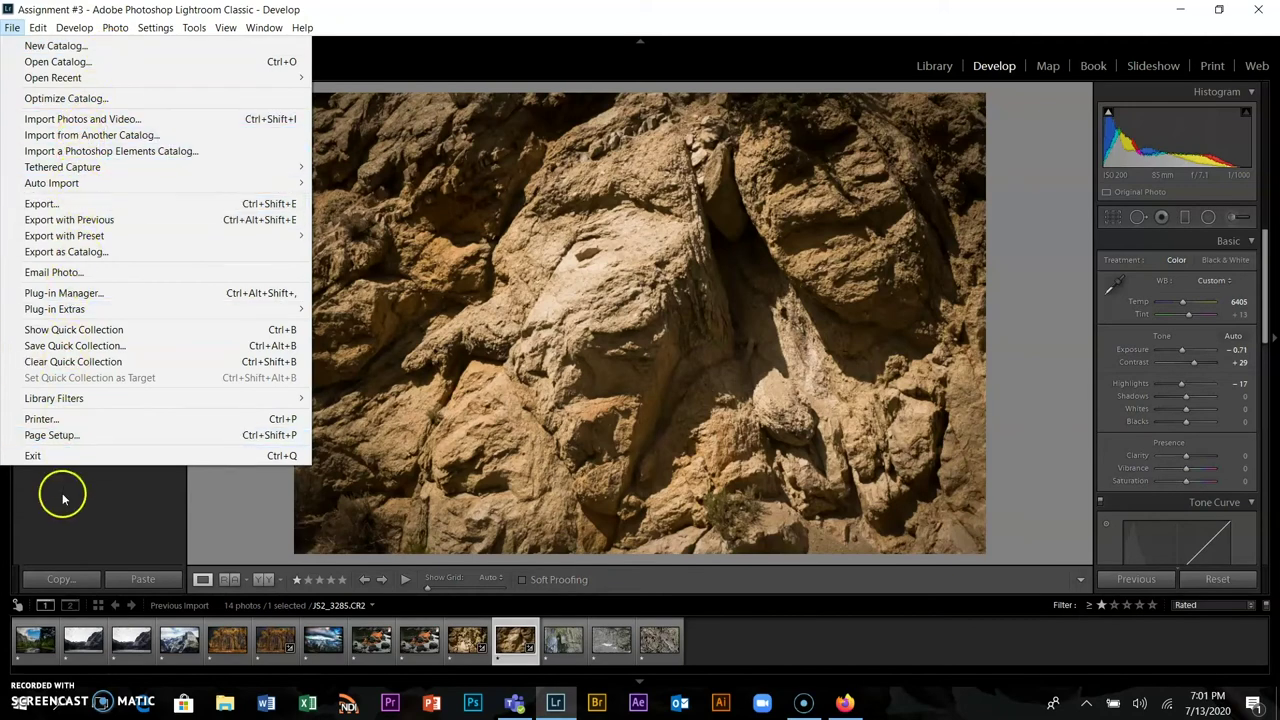
{"action": "left_click", "coordinate": [155, 535]}
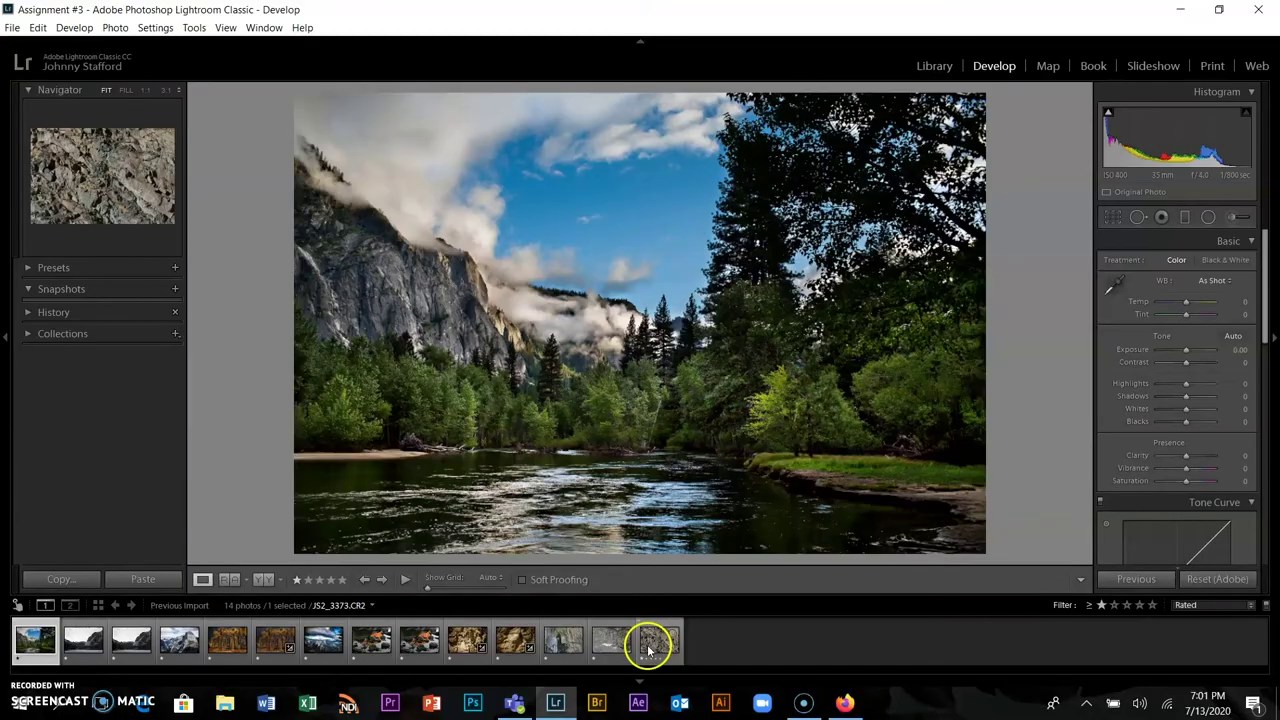
{"action": "left_click", "coordinate": [650, 648], "text": "shift"}
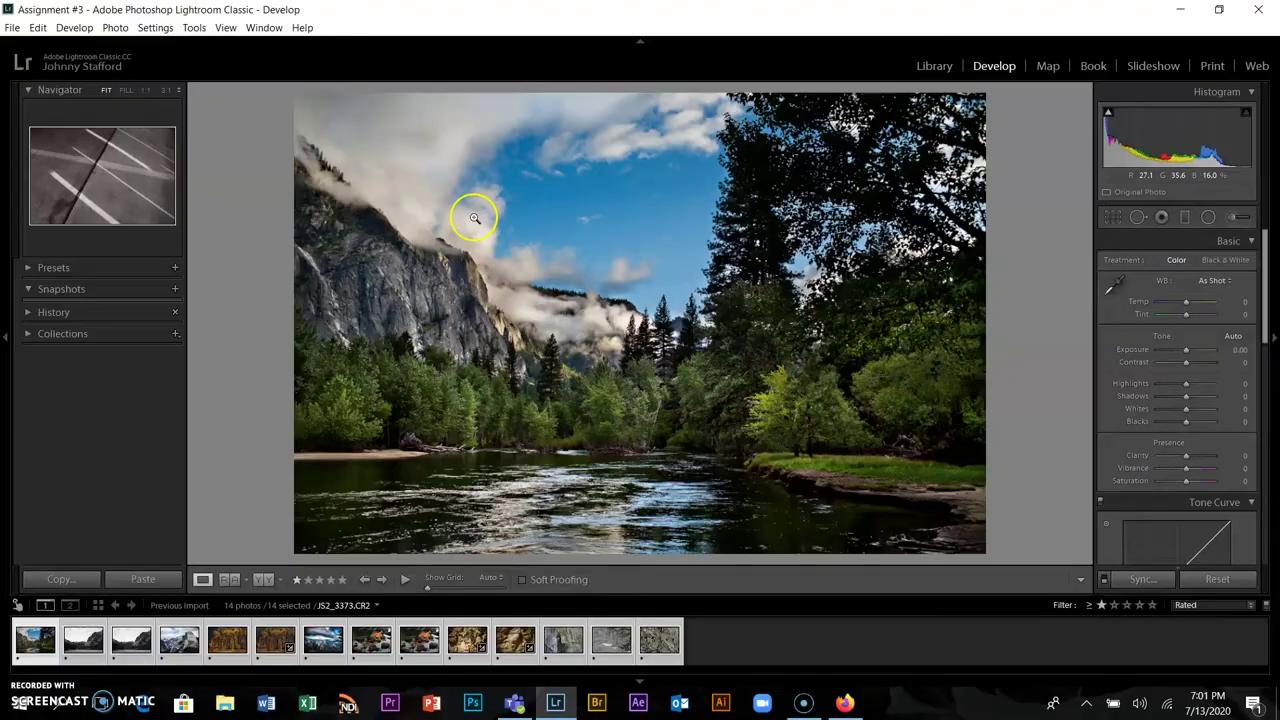
Set the selected photos' export subfolder to "Yosemite Pics" and the custom file name text to the photographer's initial and surname plus "_yos"
{"action": "left_click", "coordinate": [11, 28]}
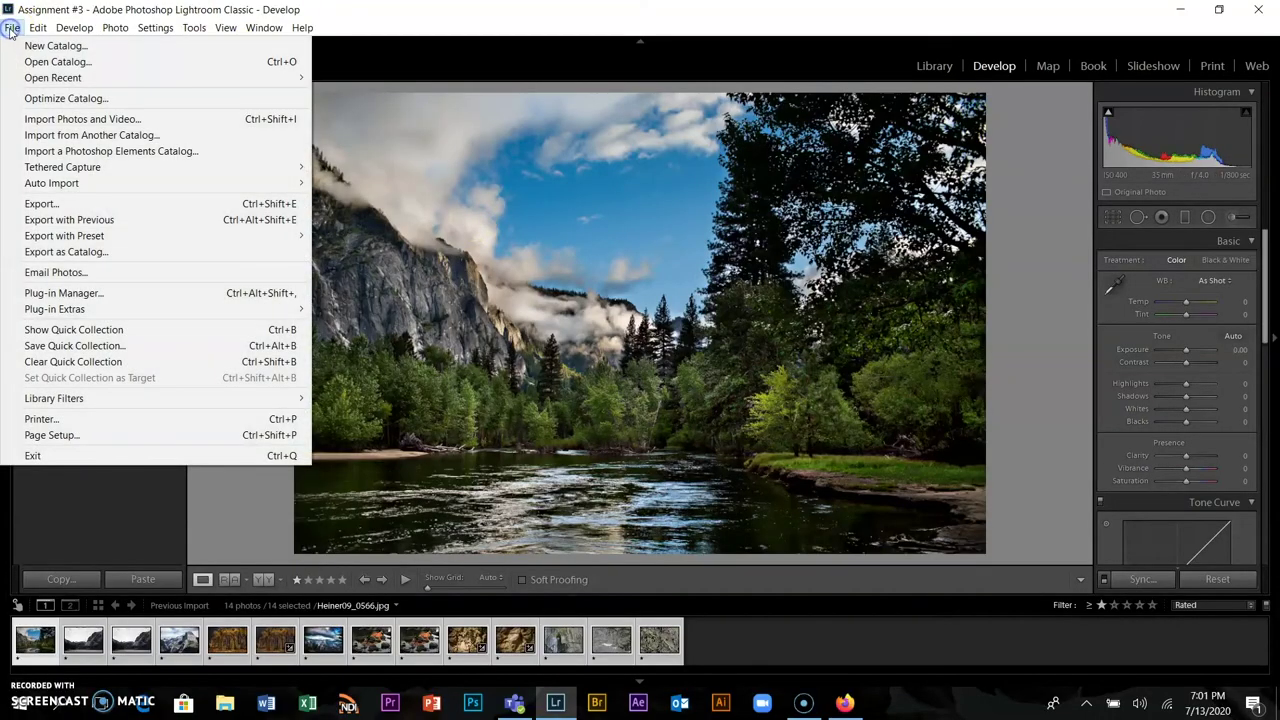
{"action": "left_click", "coordinate": [63, 205]}
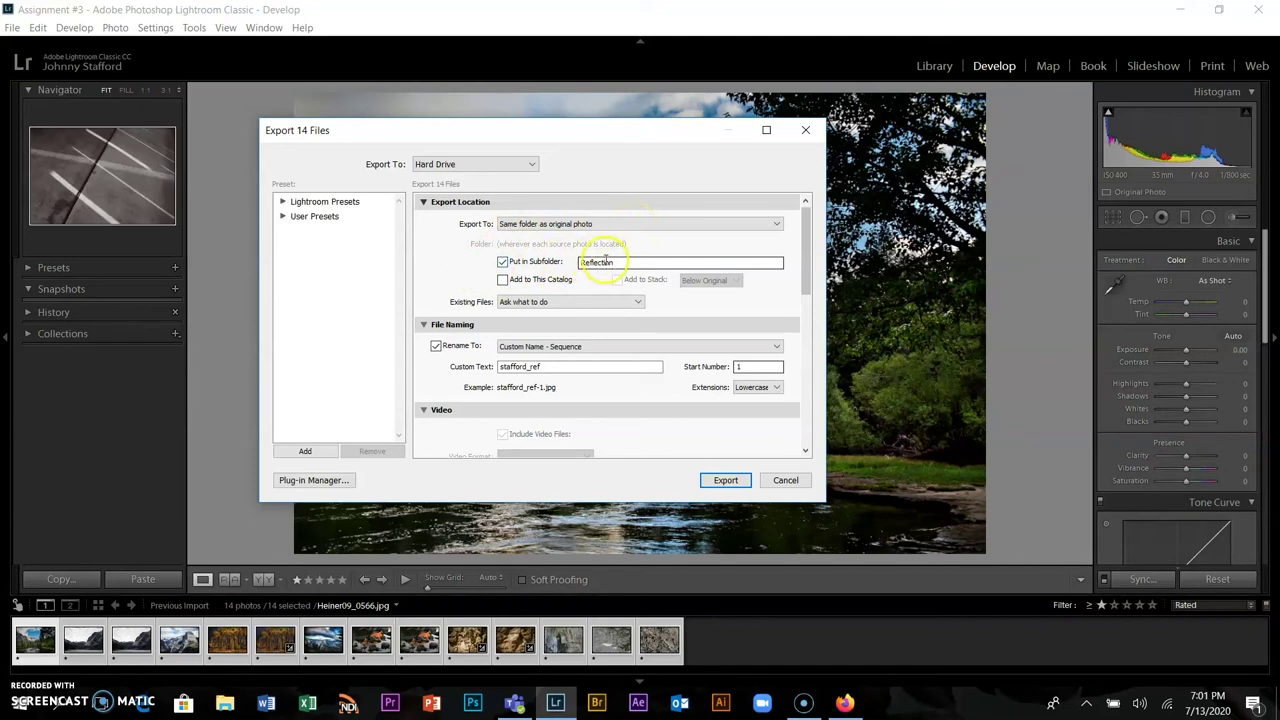
{"action": "left_click_drag", "start_coordinate": [629, 259], "coordinate": [556, 257]}
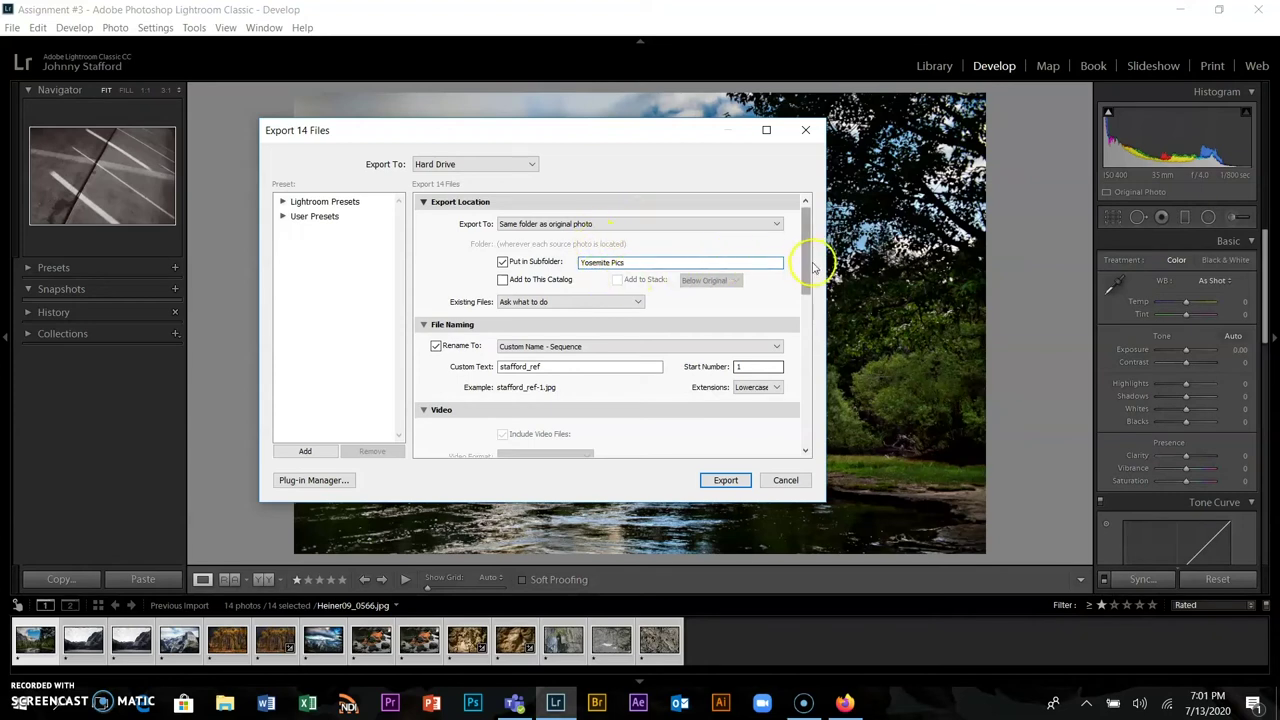
{"action": "left_click_drag", "start_coordinate": [805, 288], "coordinate": [803, 310]}
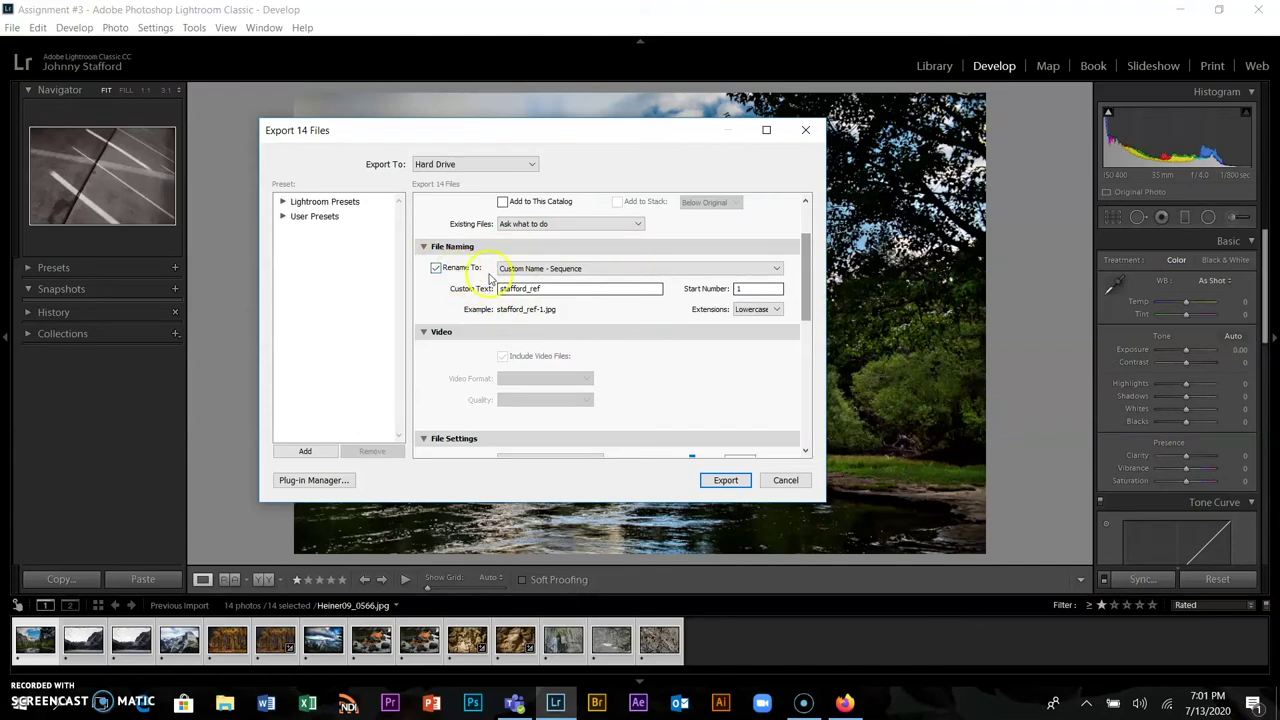
{"action": "double_click", "coordinate": [549, 290]}
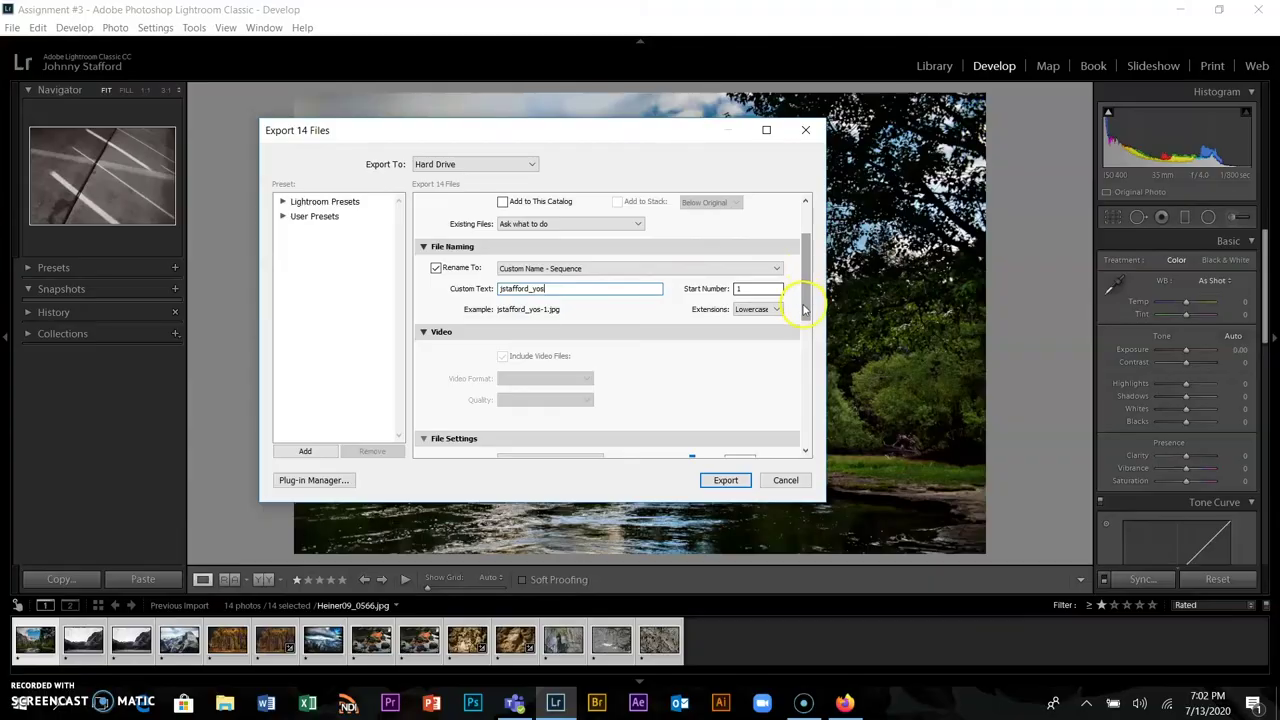
Turn on output sharpening for Matte Paper at the Standard amount and export the selected photos
{"action": "left_click_drag", "start_coordinate": [801, 290], "coordinate": [805, 376]}
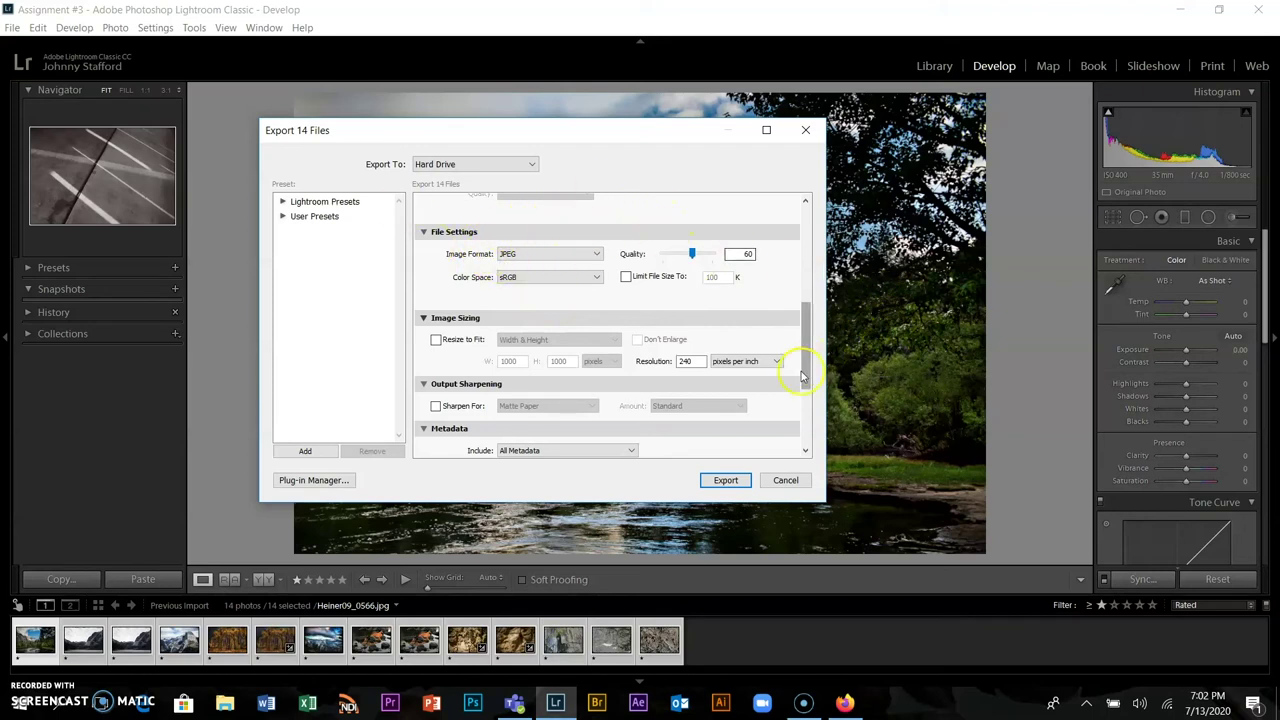
{"action": "left_click_drag", "start_coordinate": [801, 375], "coordinate": [801, 402]}
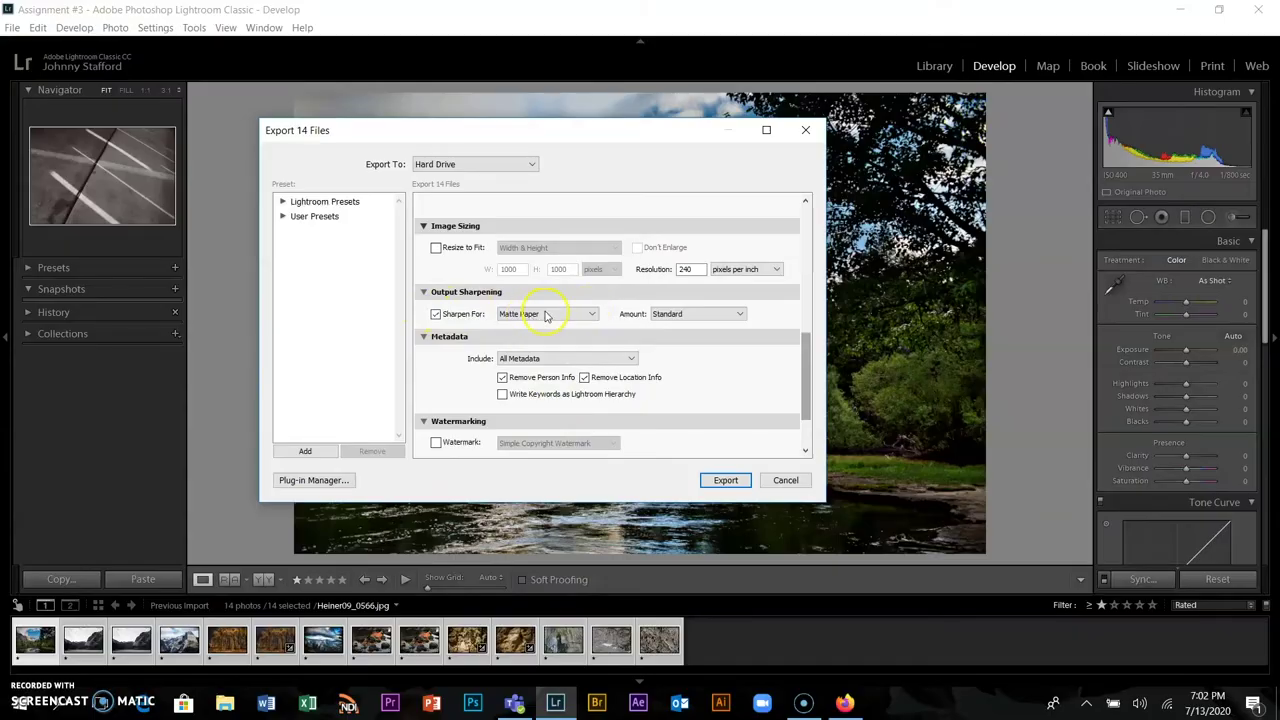
{"action": "left_click", "coordinate": [546, 314]}
{"action": "left_click_drag", "start_coordinate": [810, 375], "coordinate": [795, 425]}
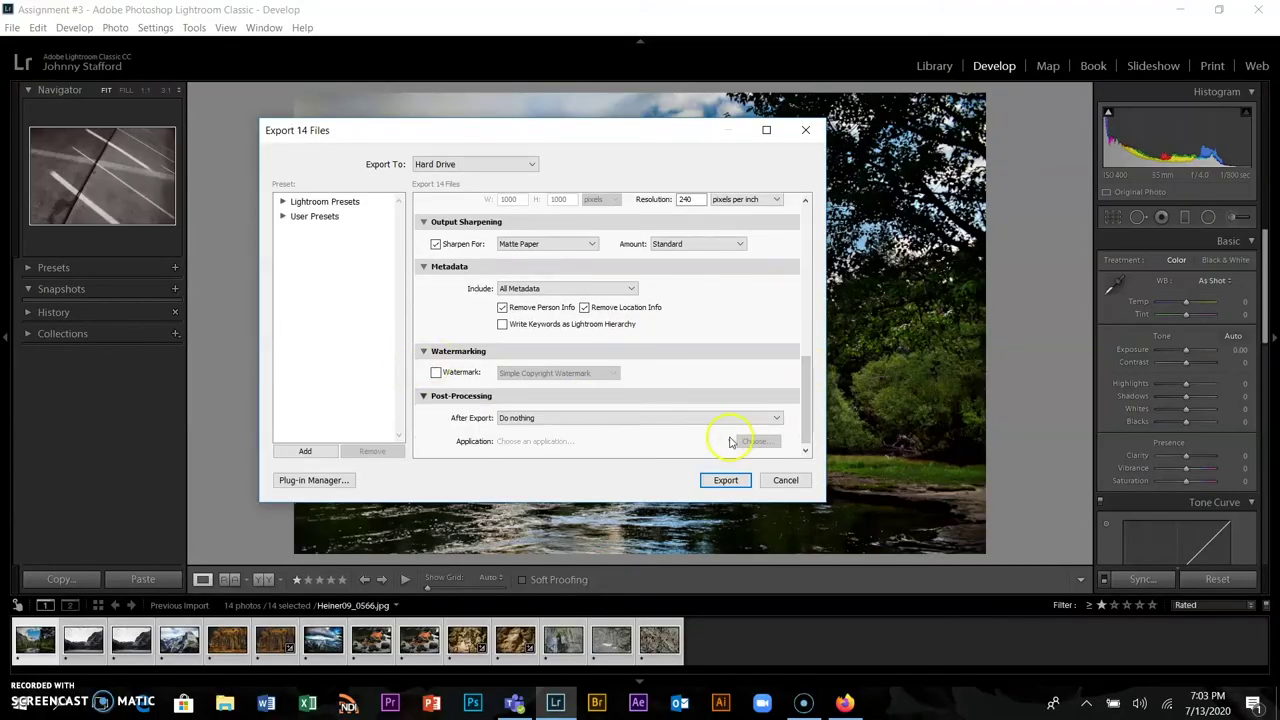
{"action": "left_click", "coordinate": [724, 479]}
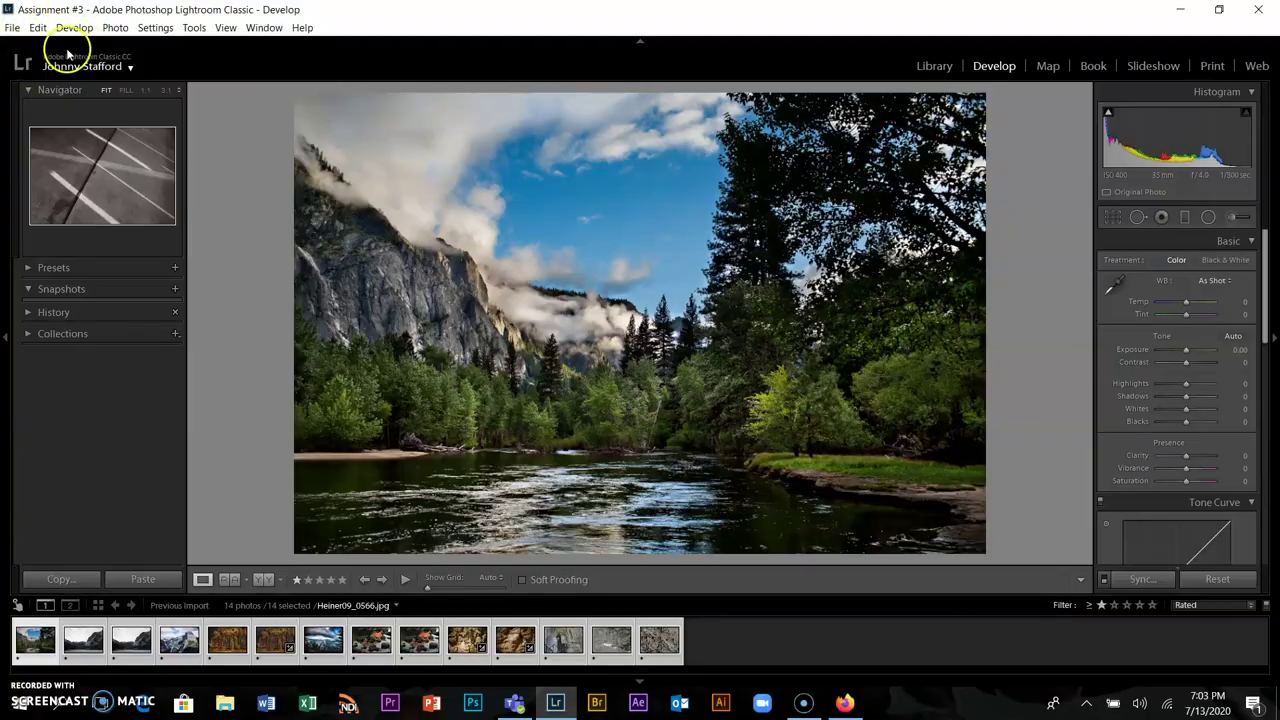
Close Lightroom and open the Yosemite Pics folder inside Pictures > LIghtroom Demo in File Explorer
{"action": "left_click", "coordinate": [1260, 10]}
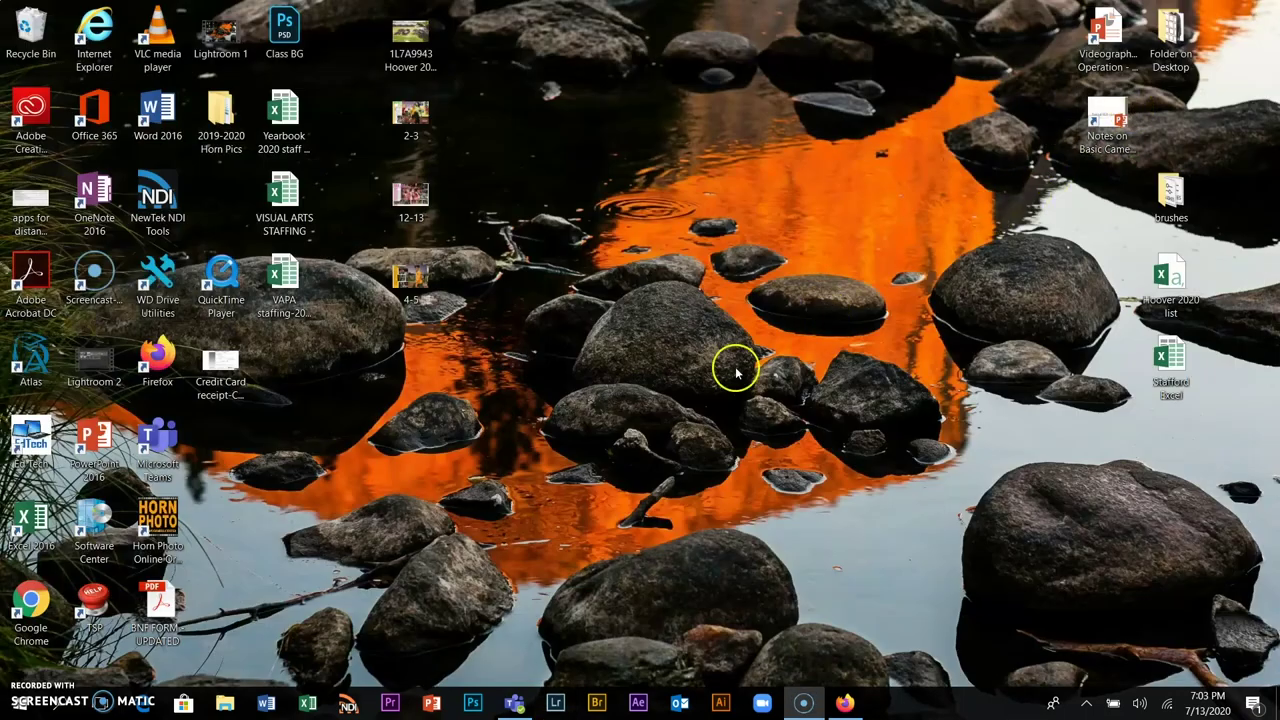
{"action": "left_click", "coordinate": [570, 437]}
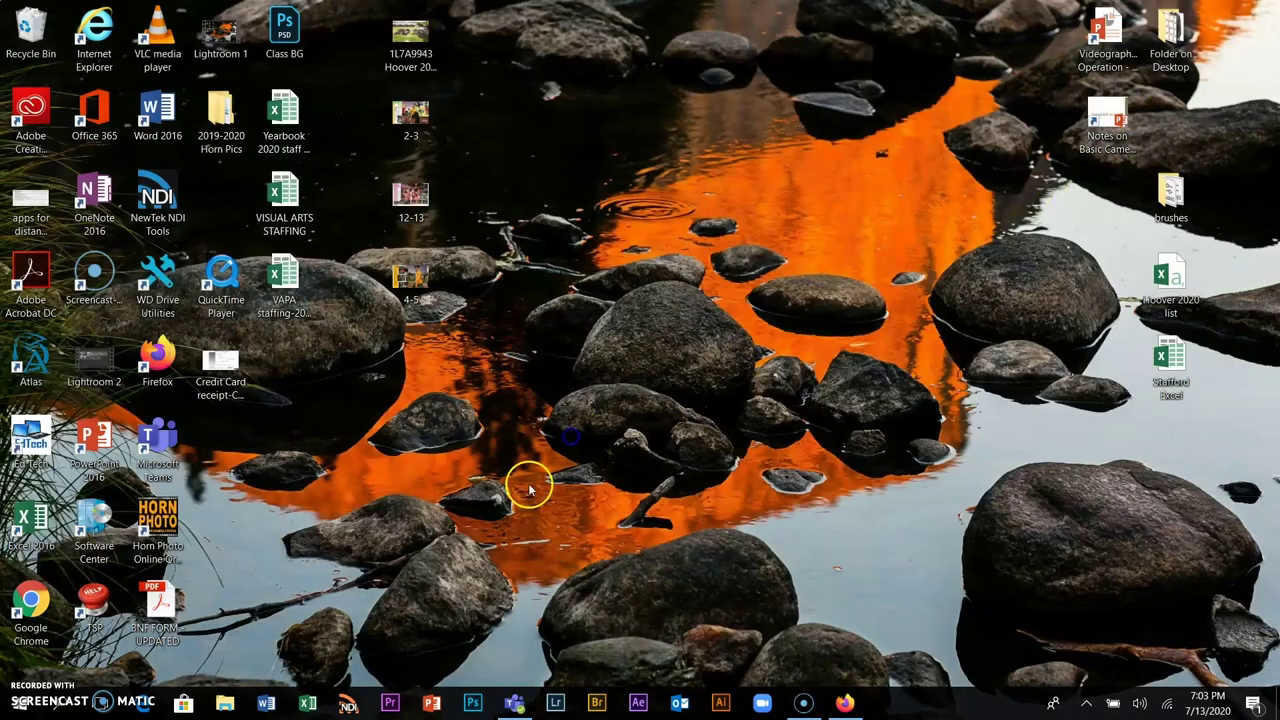
{"action": "left_click", "coordinate": [224, 704]}
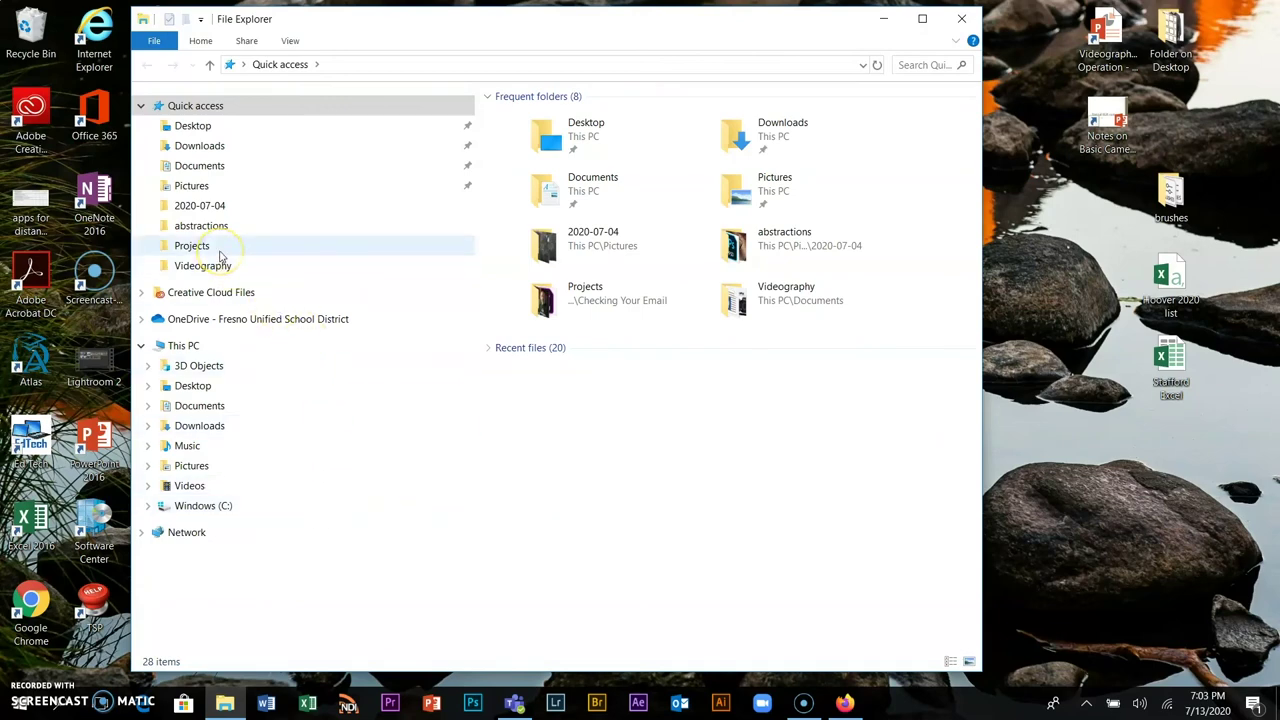
{"action": "left_click", "coordinate": [234, 185]}
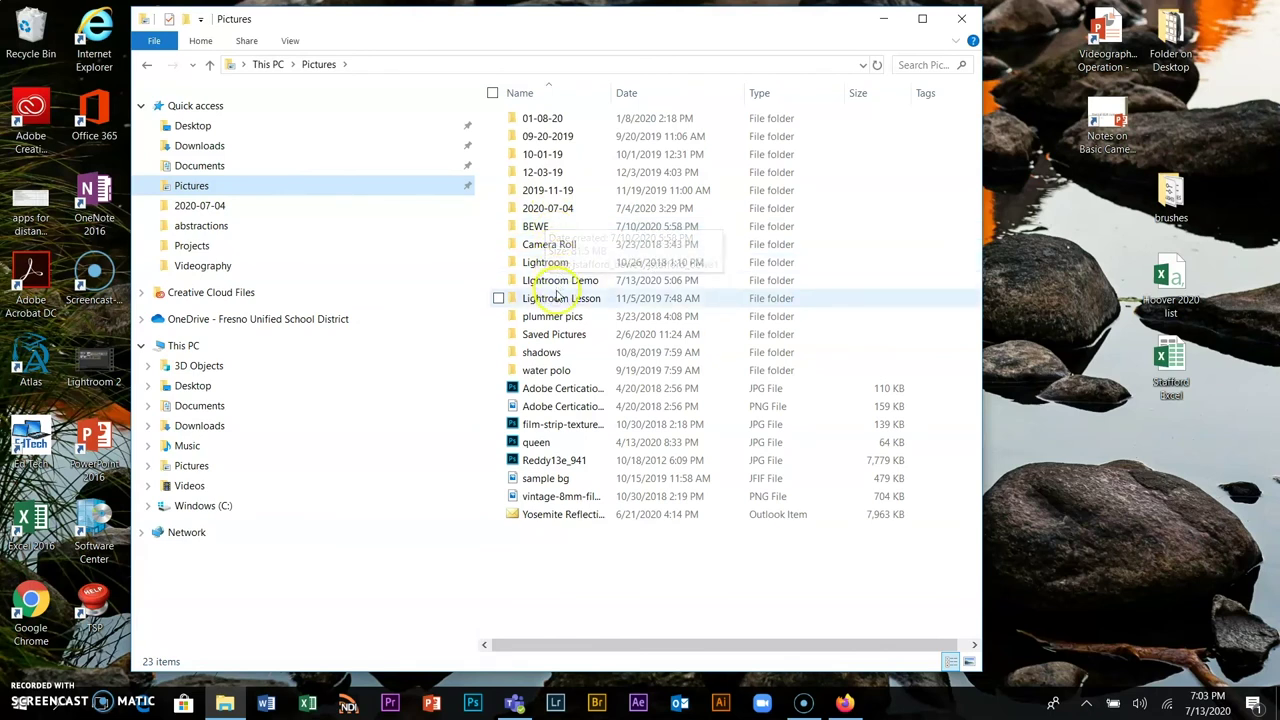
{"action": "left_click", "coordinate": [556, 288]}
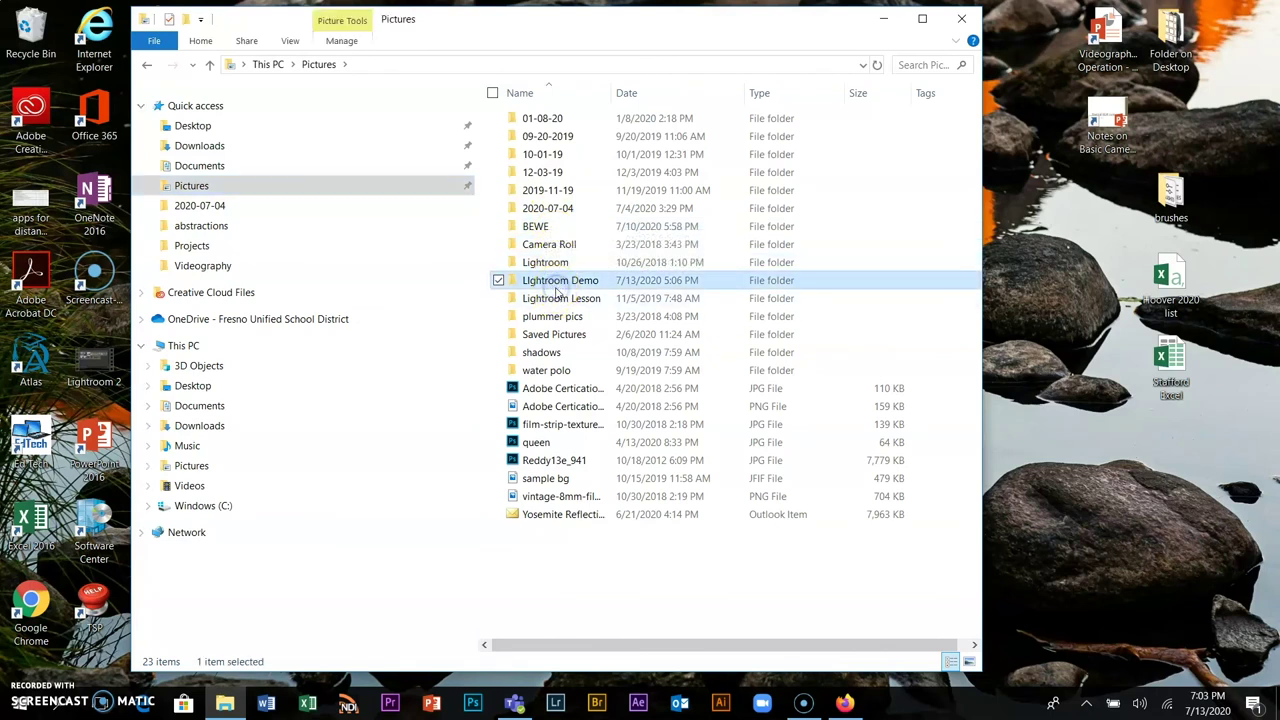
{"action": "double_click", "coordinate": [556, 288]}
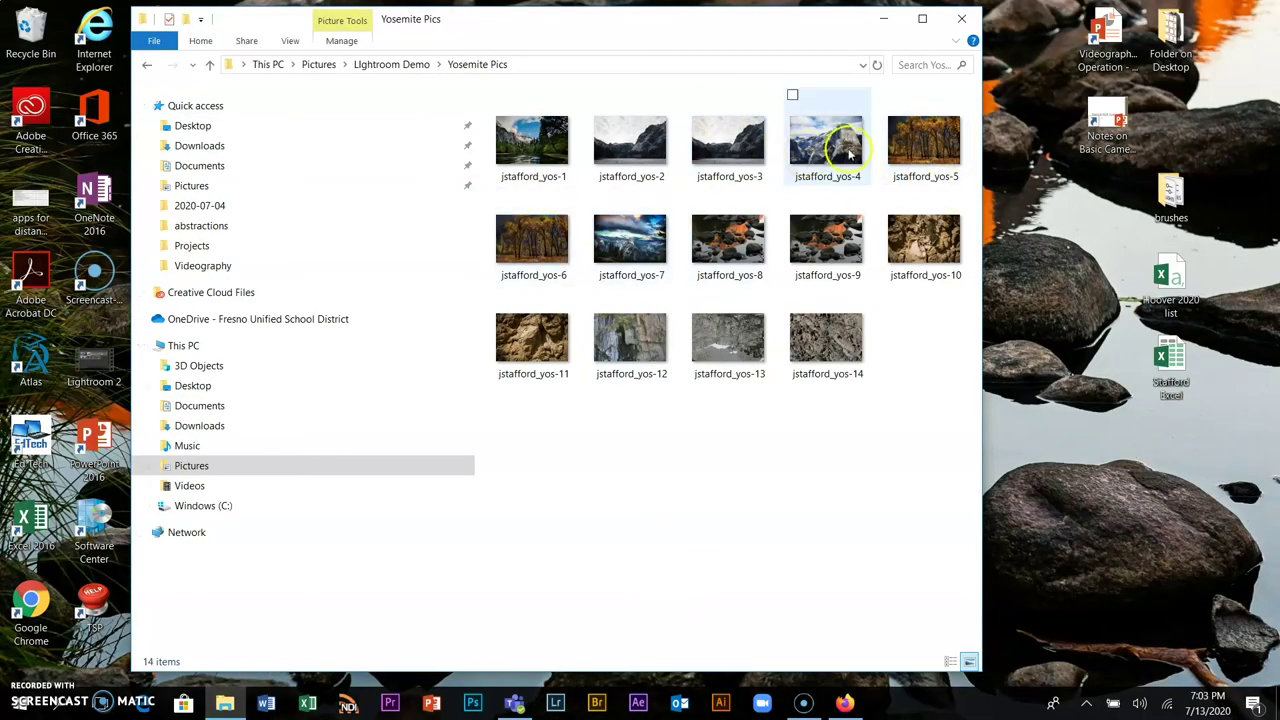
Open the fifth exported photo, the autumn trees, in the Photos app
{"action": "left_click", "coordinate": [930, 148]}
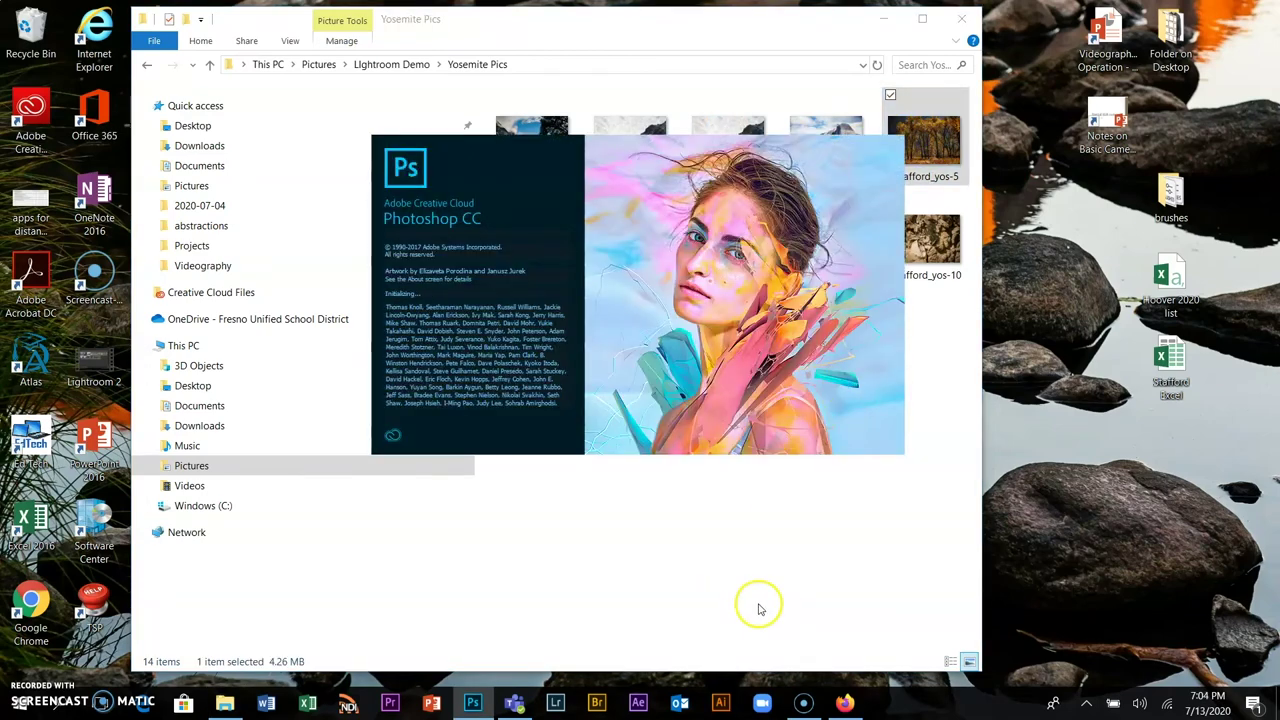
{"action": "left_click", "coordinate": [758, 609]}
{"action": "left_click", "coordinate": [943, 137]}
{"action": "right_click", "coordinate": [930, 138]}
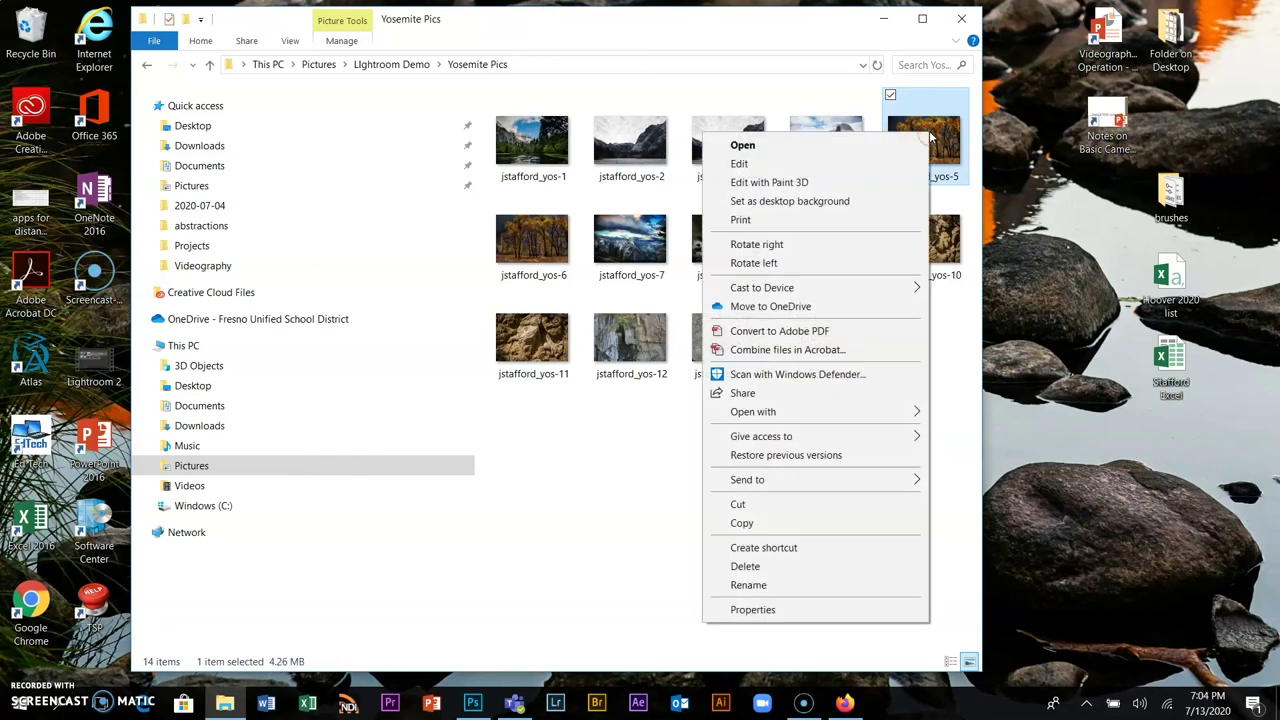
{"action": "mouse_move", "coordinate": [825, 425]}
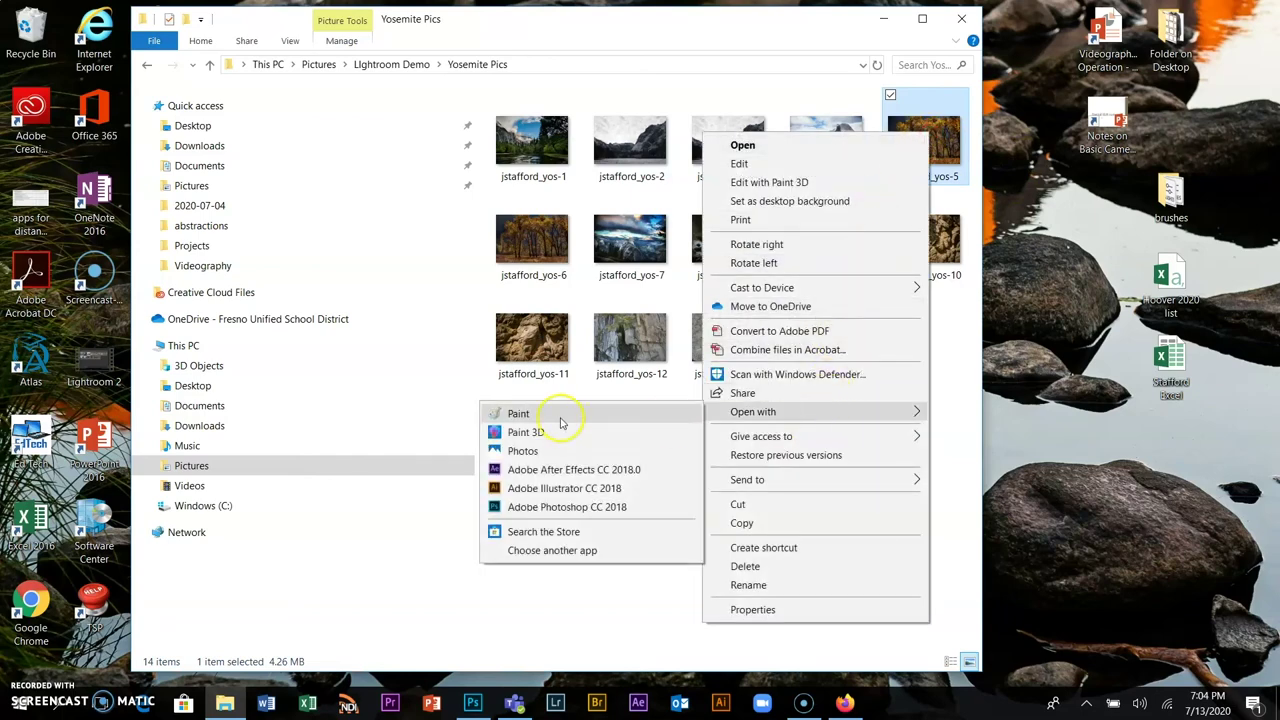
{"action": "left_click", "coordinate": [542, 456]}
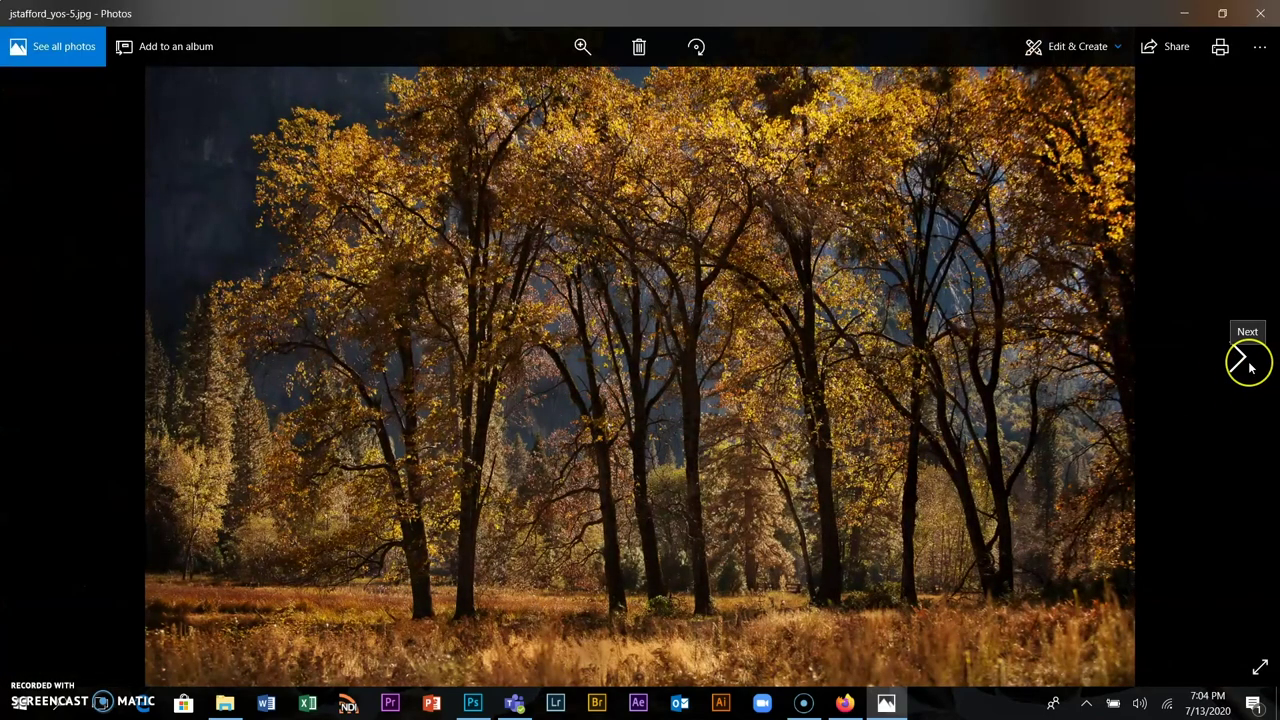
Browse the exported photos forward to the second brown rock photo and back to the autumn trees to review the edits
{"action": "left_click", "coordinate": [1249, 368]}
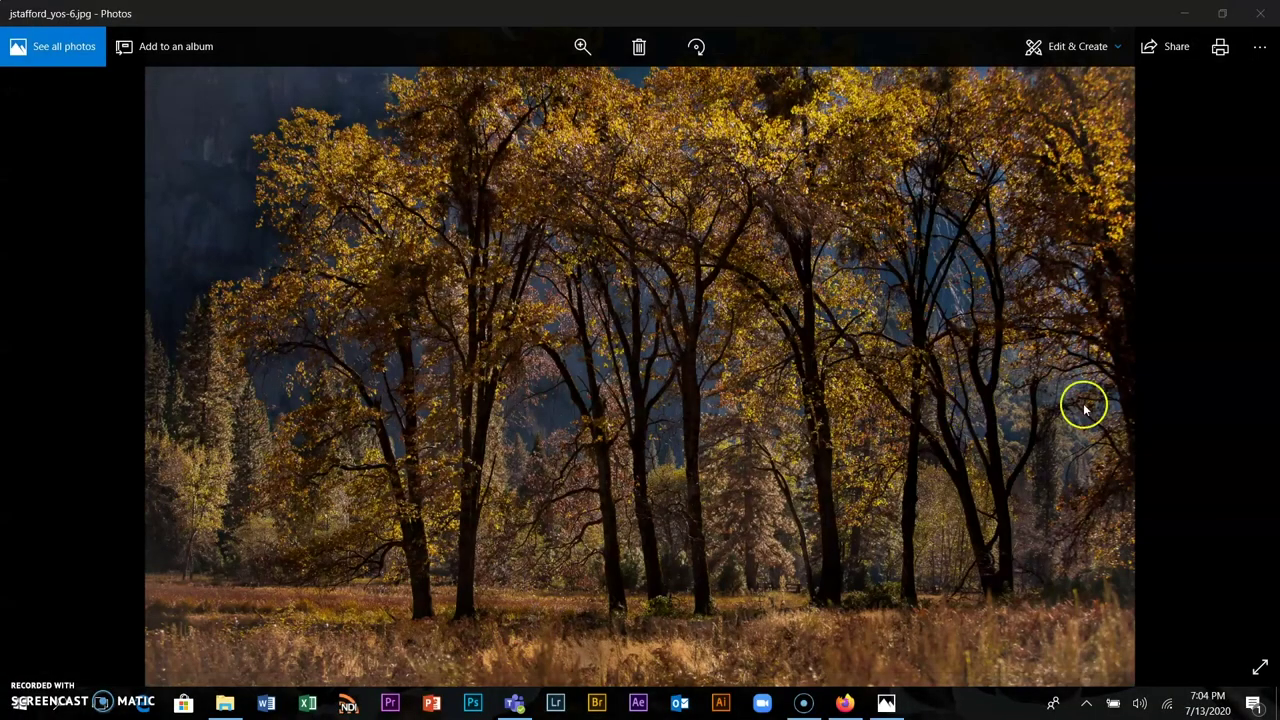
{"action": "left_click", "coordinate": [1237, 366]}
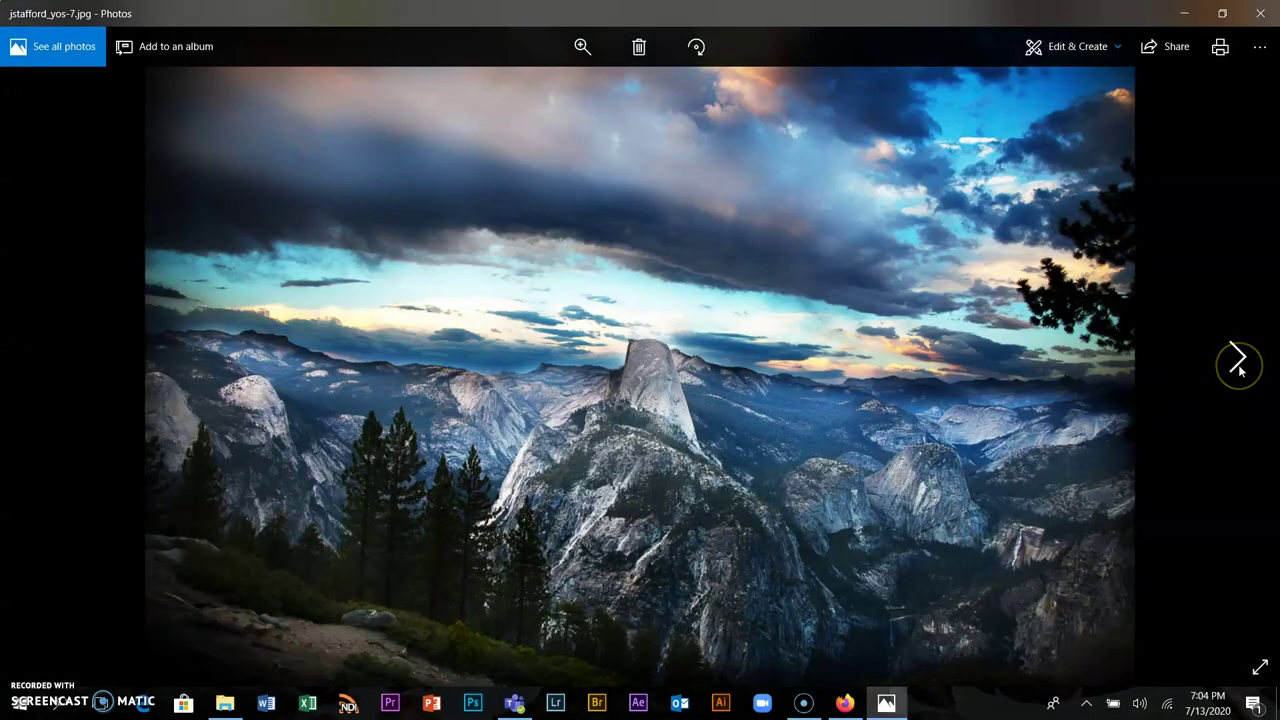
{"action": "left_click", "coordinate": [1237, 366]}
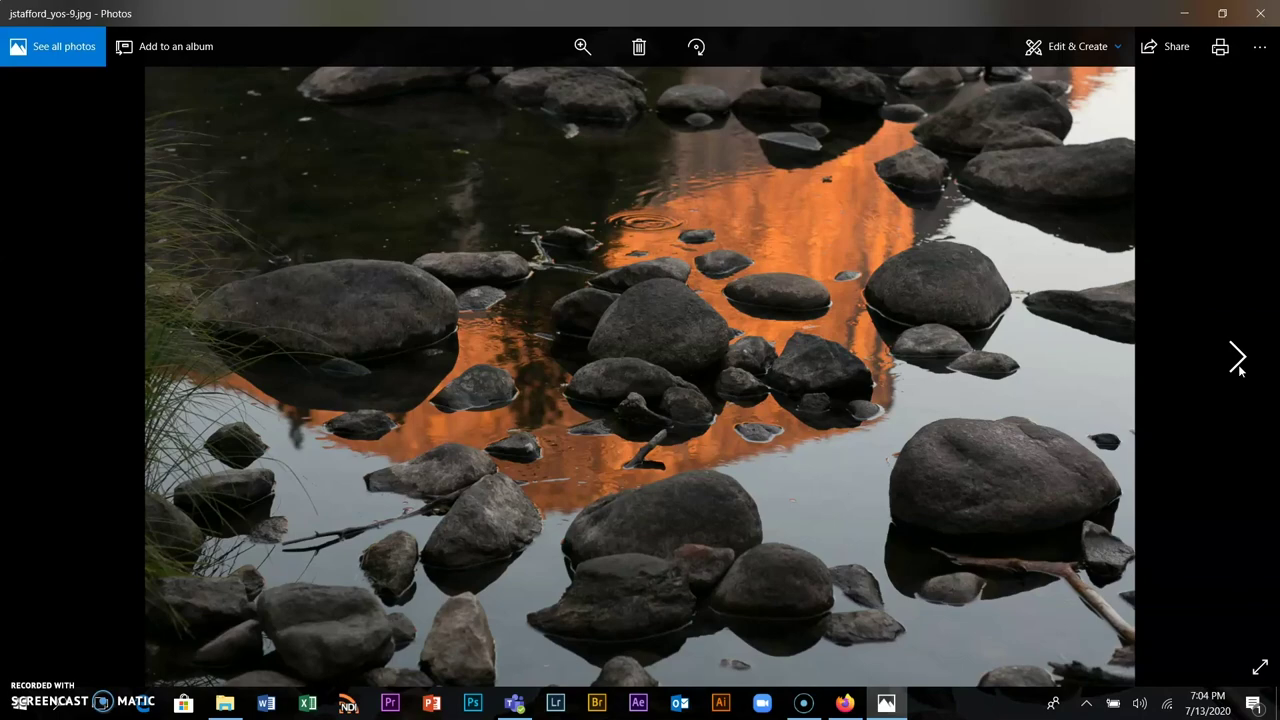
{"action": "left_click", "coordinate": [1237, 366]}
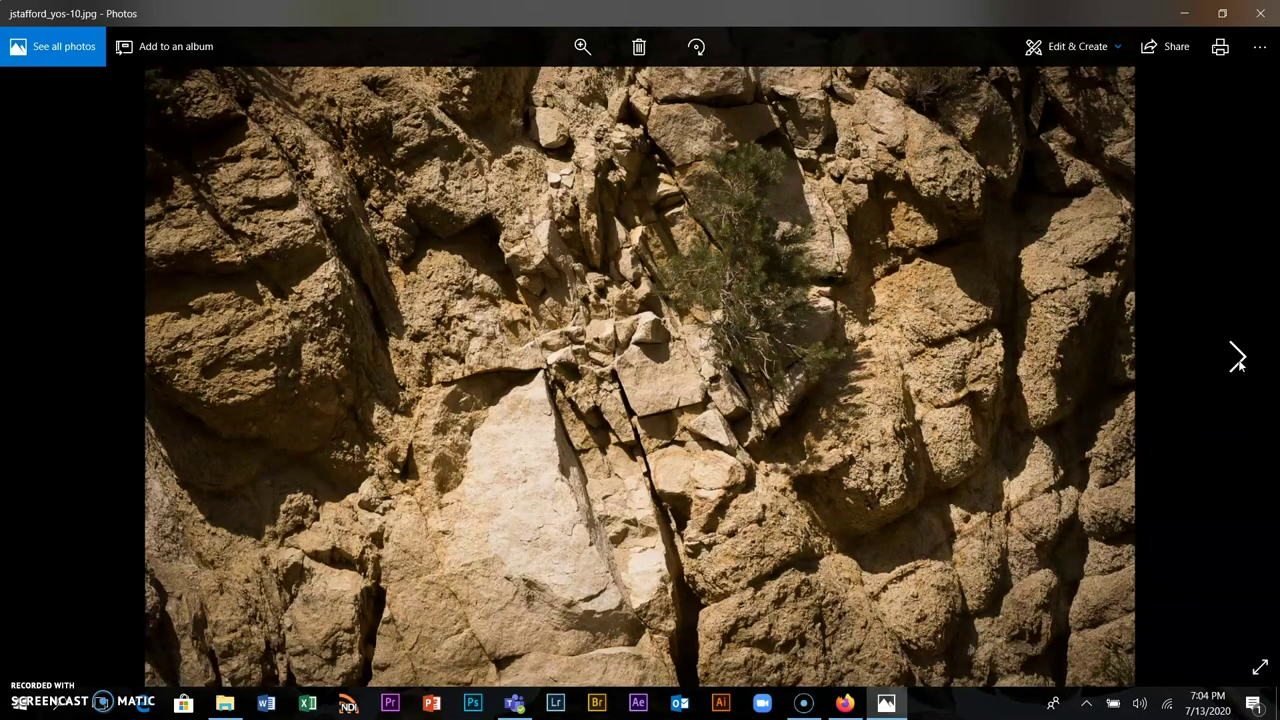
{"action": "left_click", "coordinate": [1237, 366]}
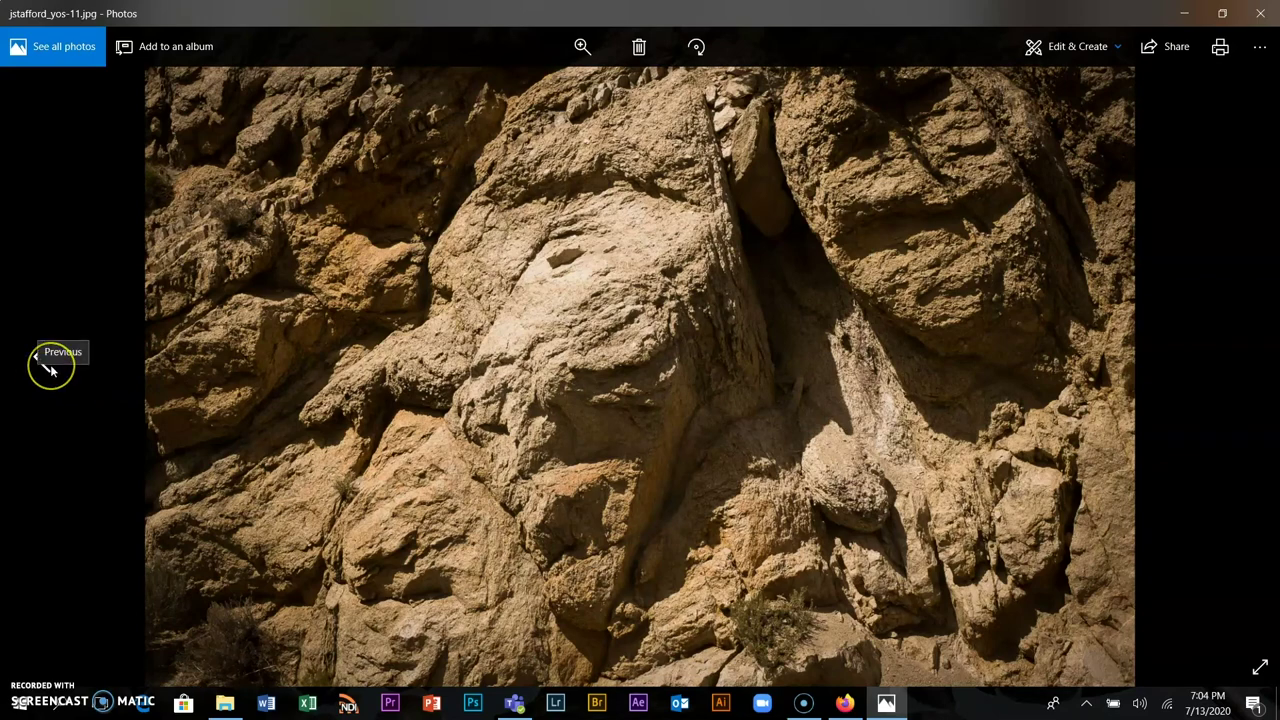
{"action": "left_click", "coordinate": [50, 370]}
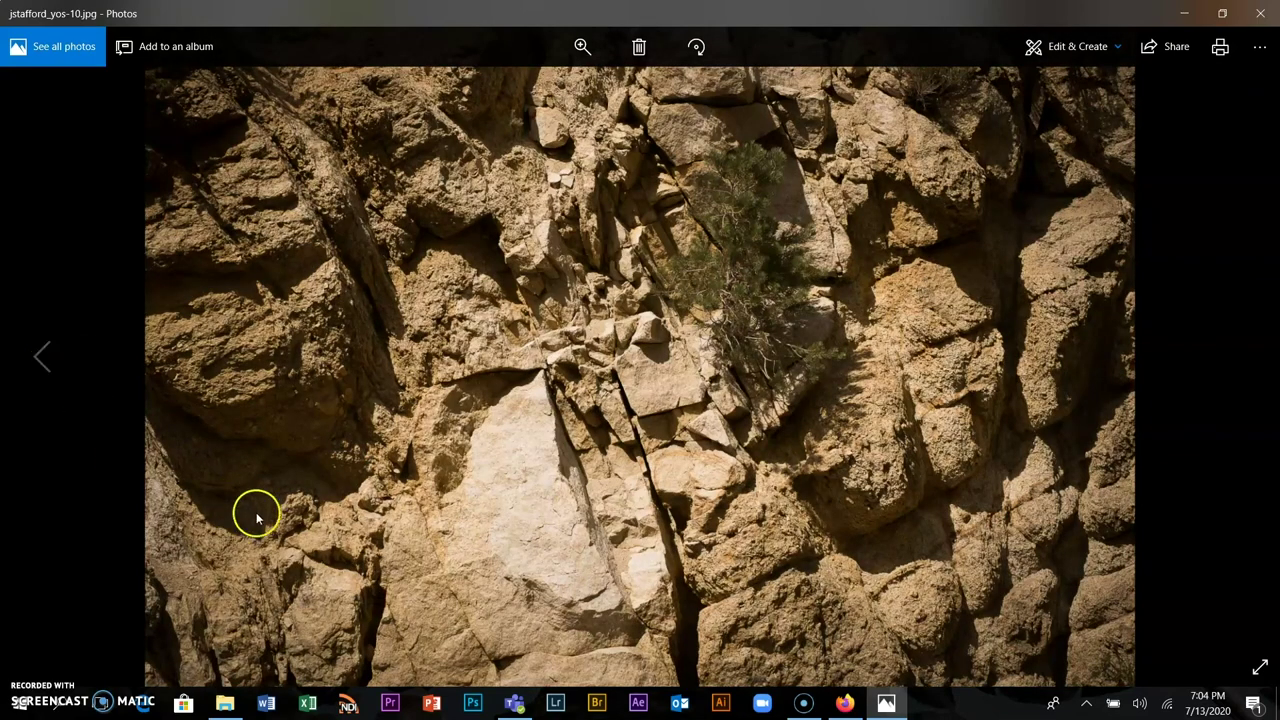
{"action": "left_click", "coordinate": [48, 374]}
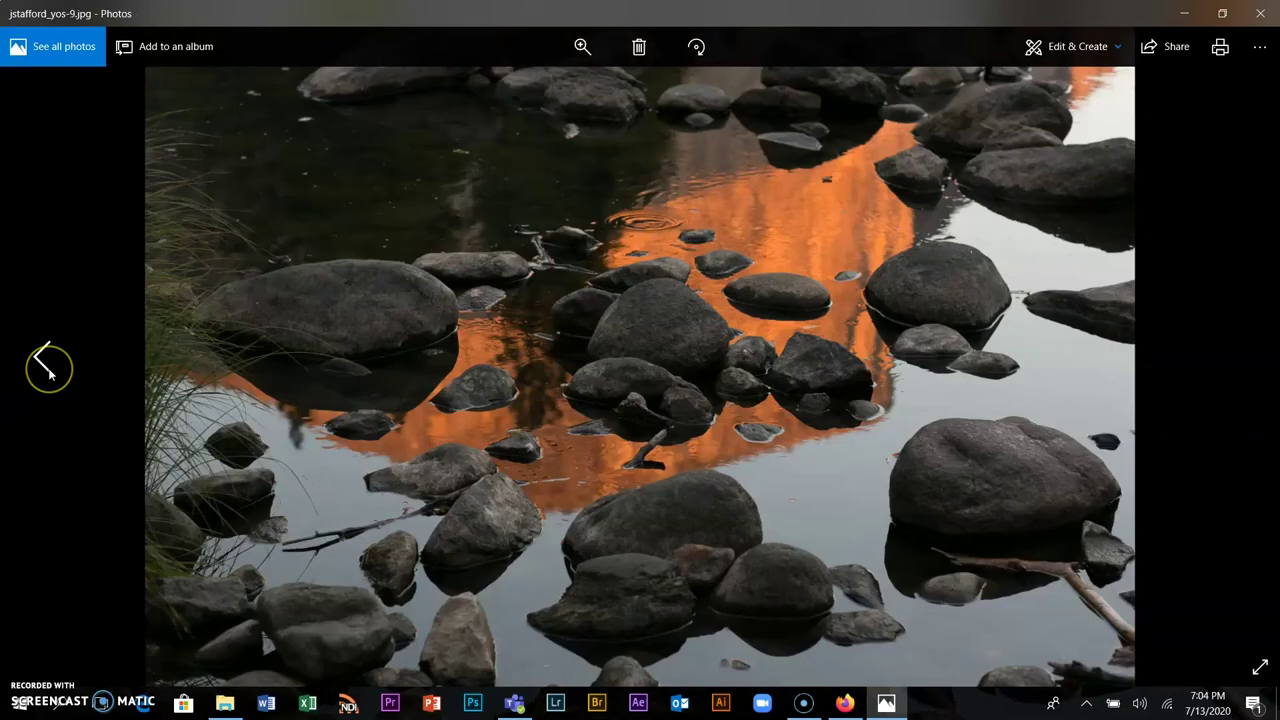
{"action": "left_click", "coordinate": [48, 374]}
{"action": "left_click", "coordinate": [48, 374]}
{"action": "left_click", "coordinate": [48, 374]}
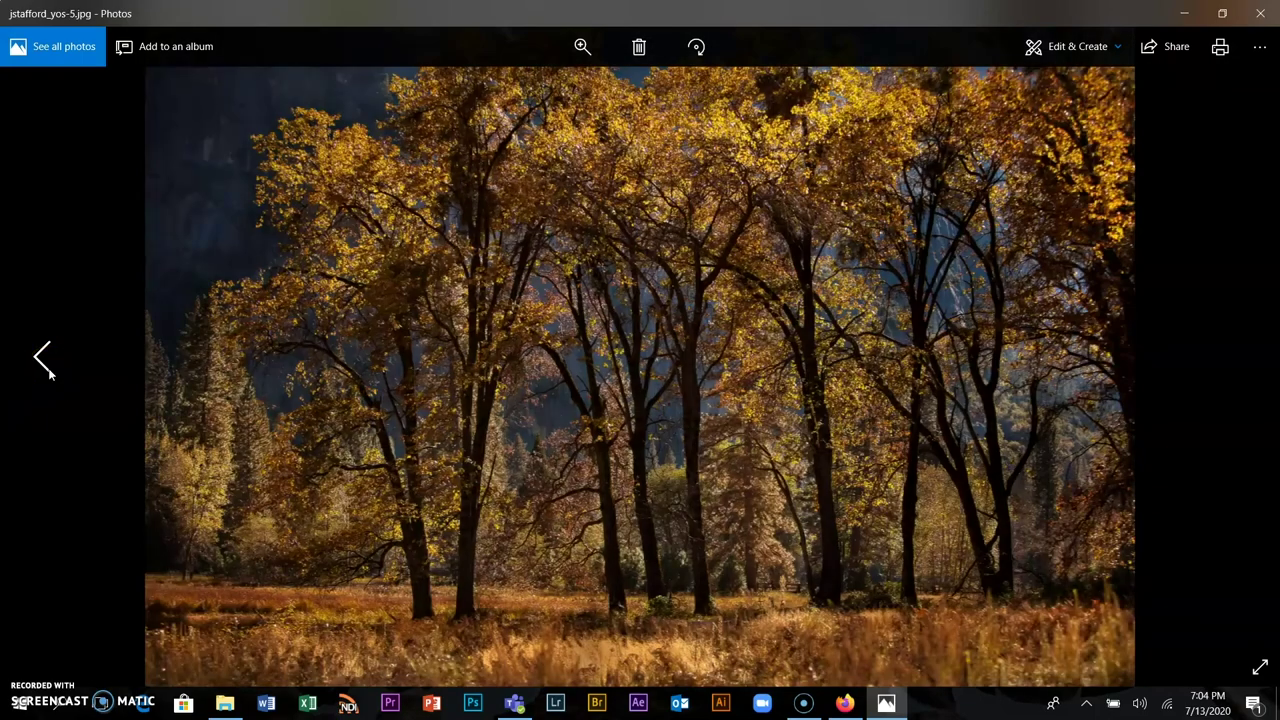